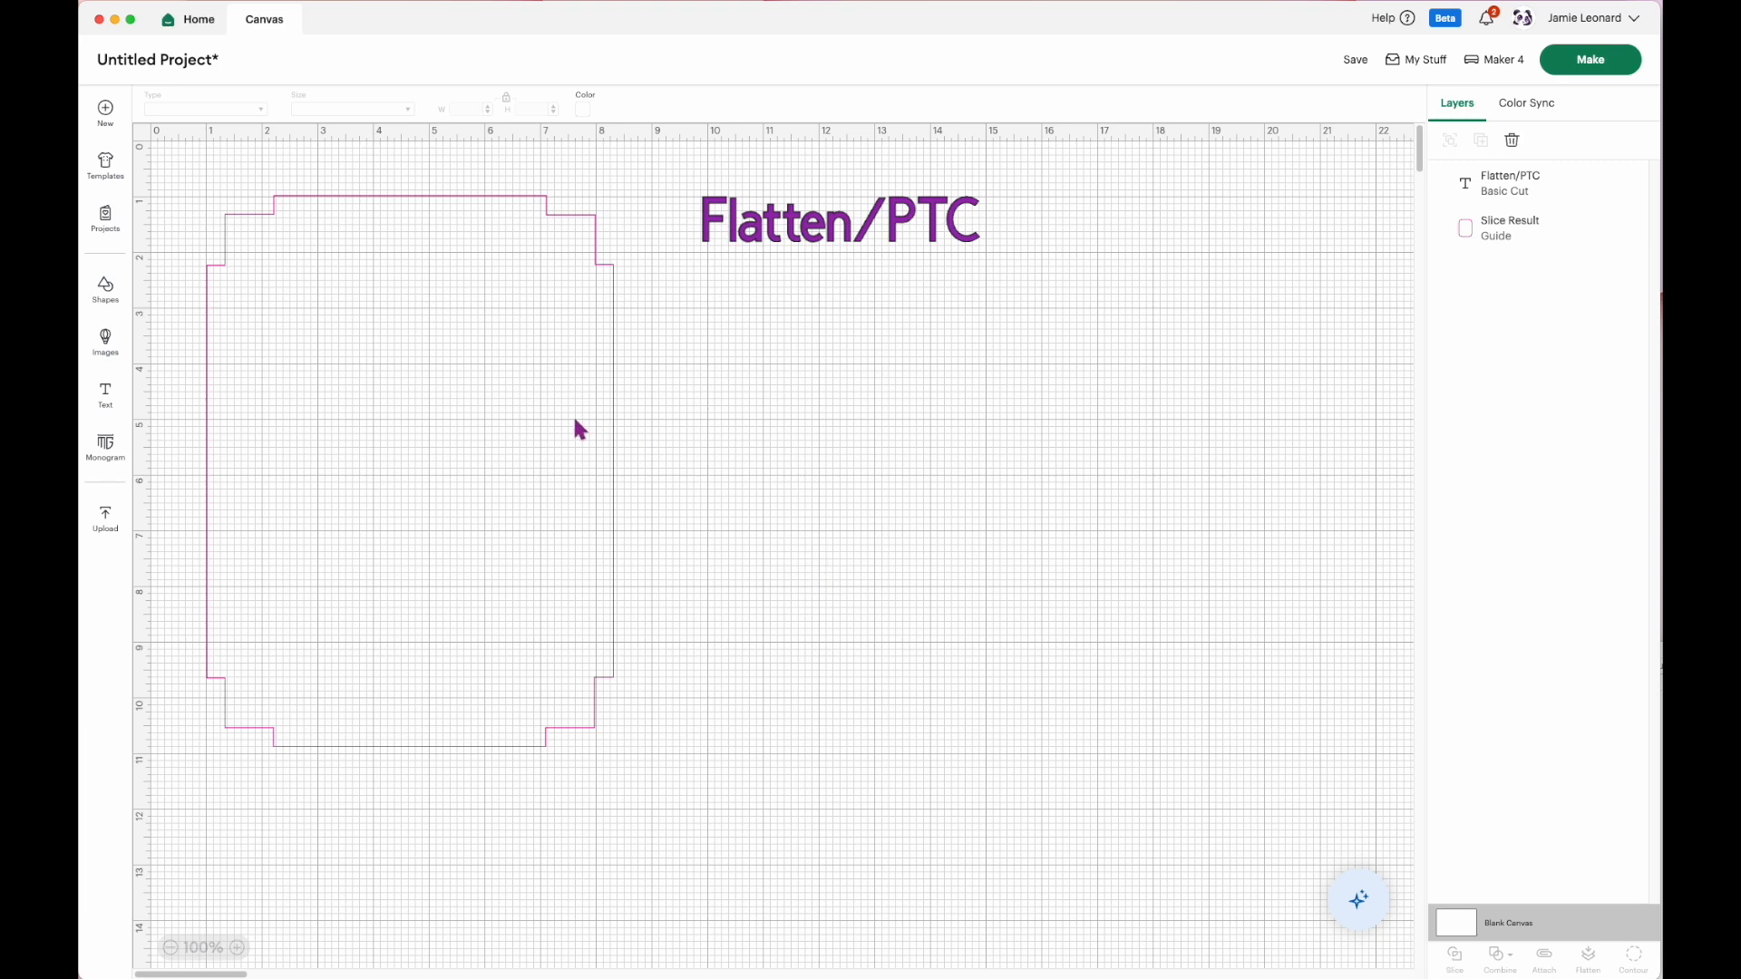
{"action": "left_click", "coordinate": [588, 735]}
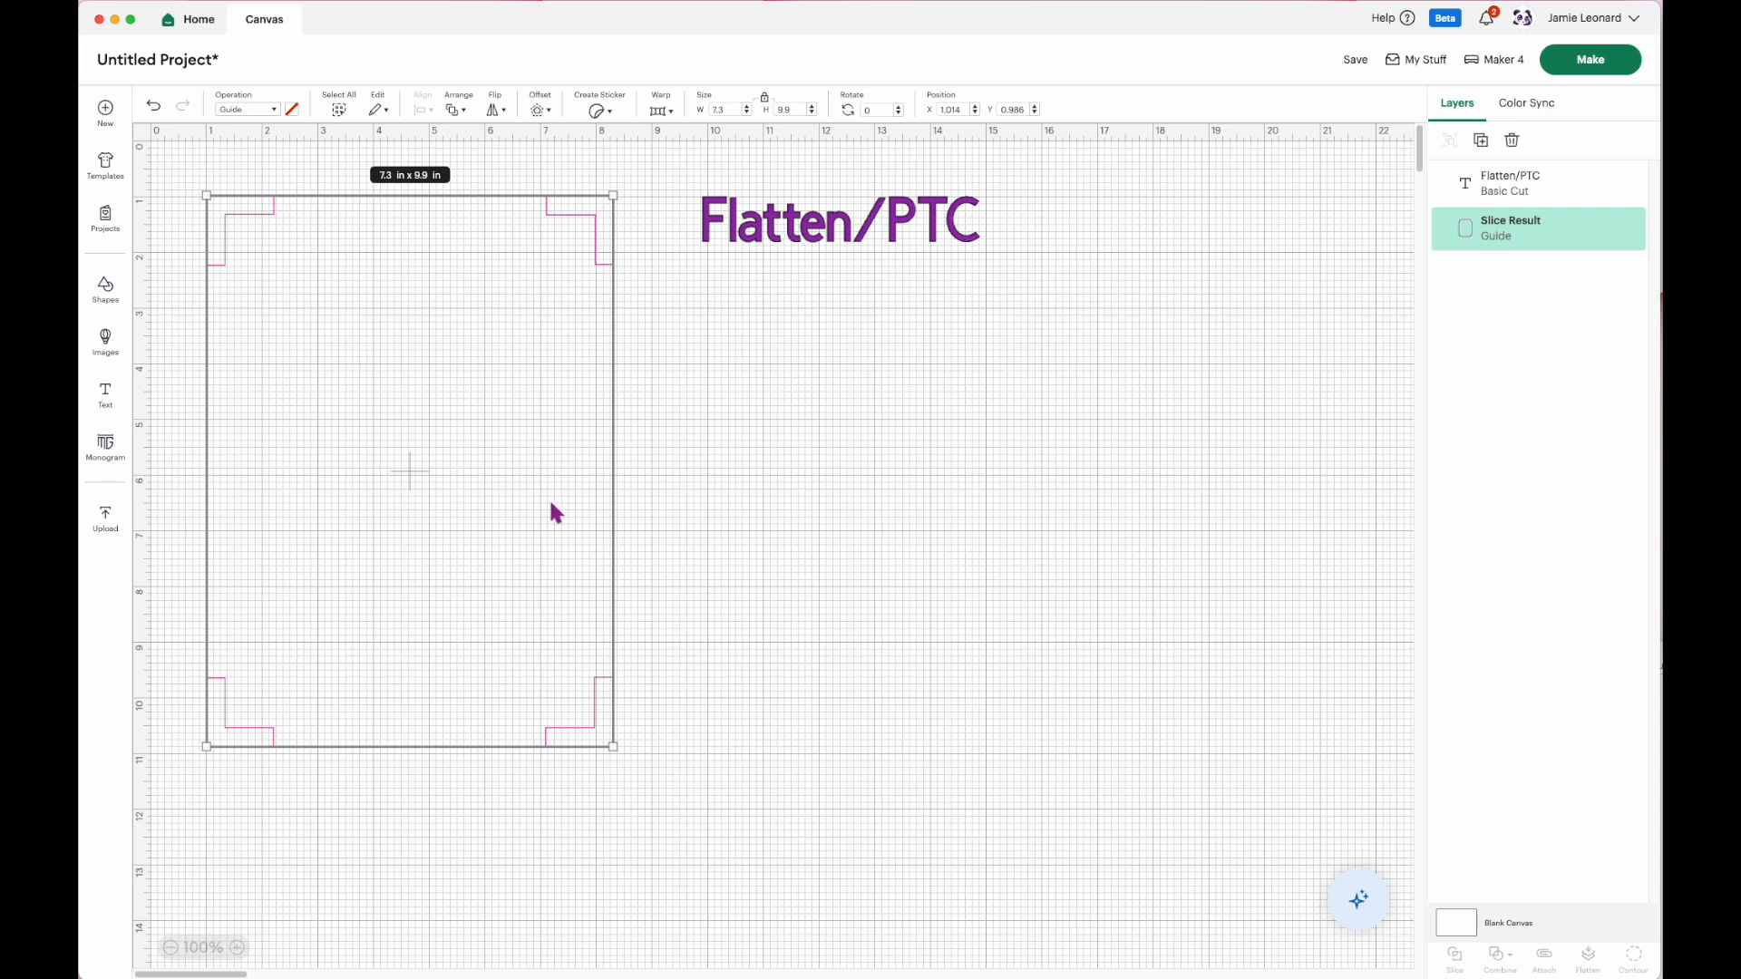
{"action": "left_click", "coordinate": [632, 566]}
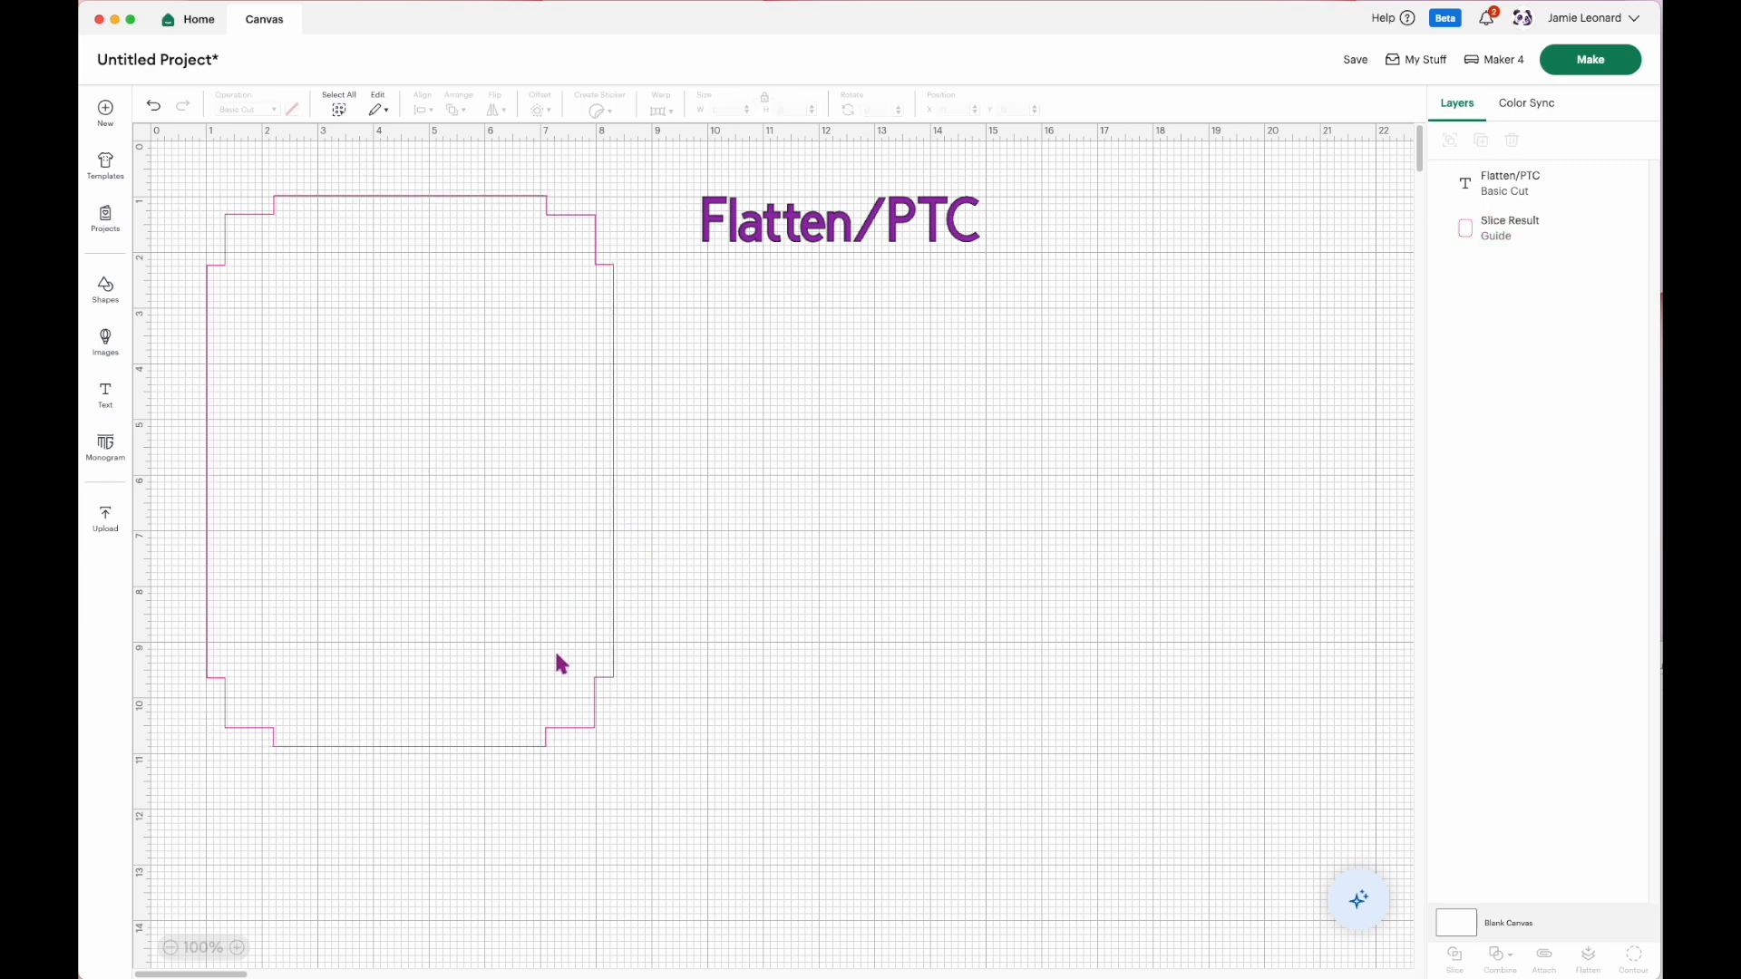
{"action": "left_click_drag", "start_coordinate": [573, 727], "coordinate": [605, 743]}
Preview the project's cut layout with all materials loaded on a mat, and return to the canvas.
{"action": "left_click", "coordinate": [1588, 60]}
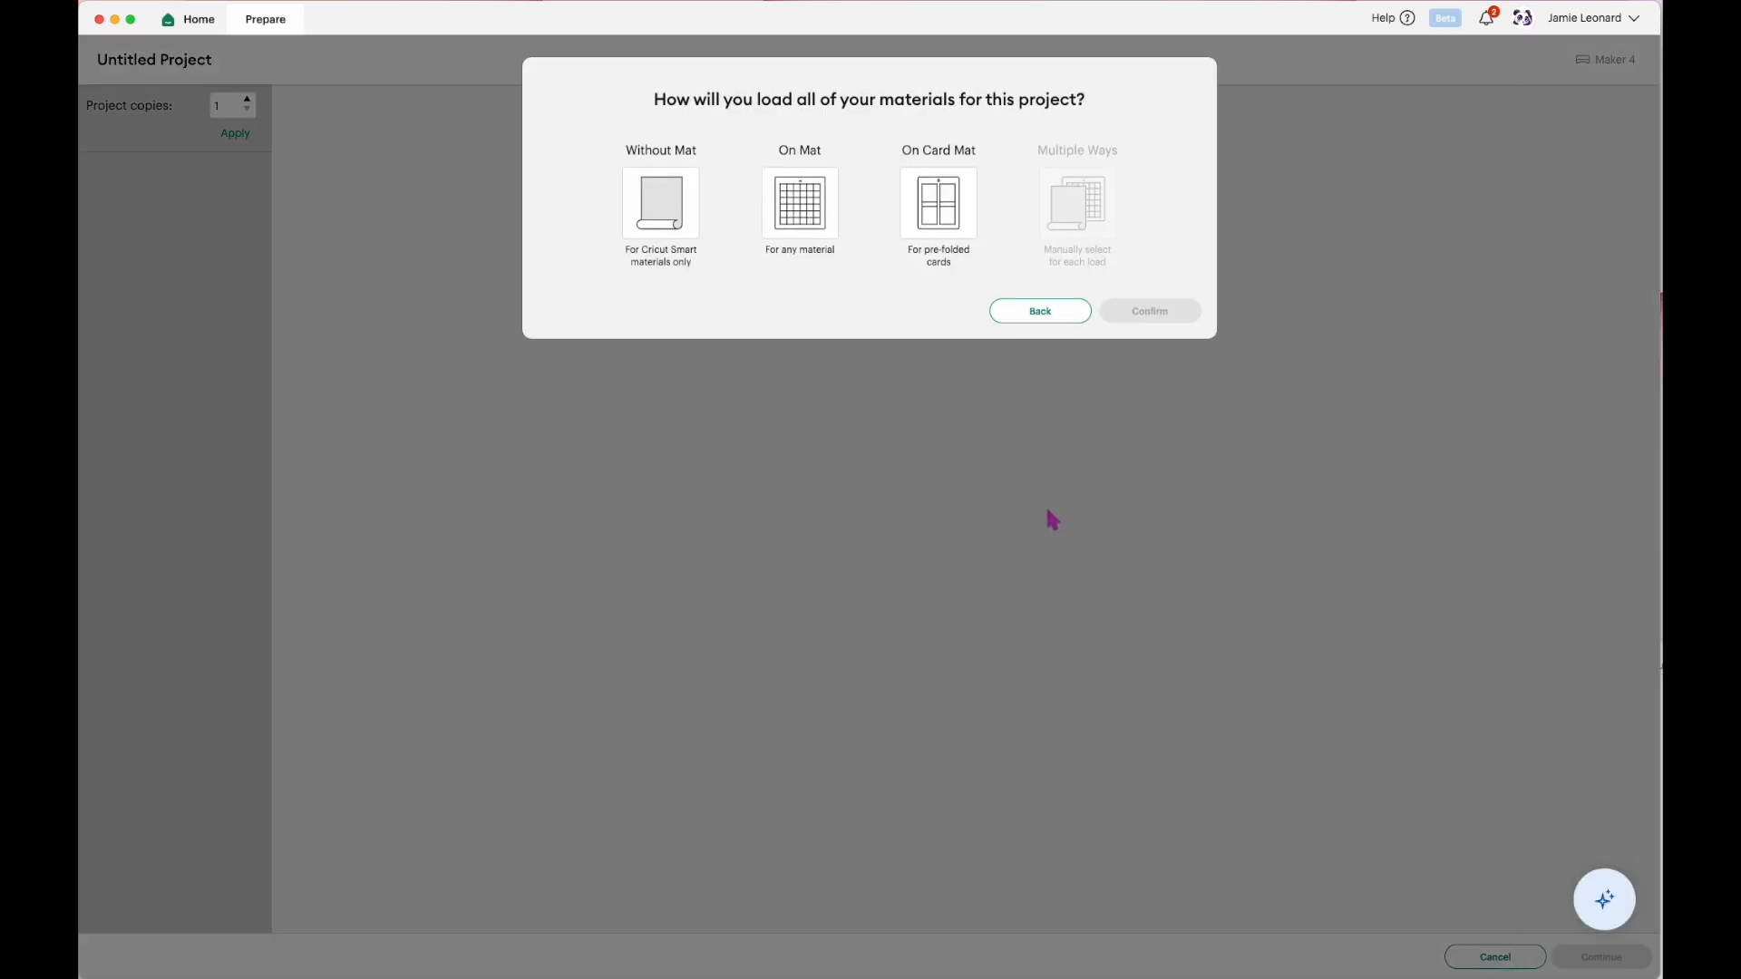
{"action": "left_click", "coordinate": [795, 215]}
{"action": "left_click", "coordinate": [1138, 367]}
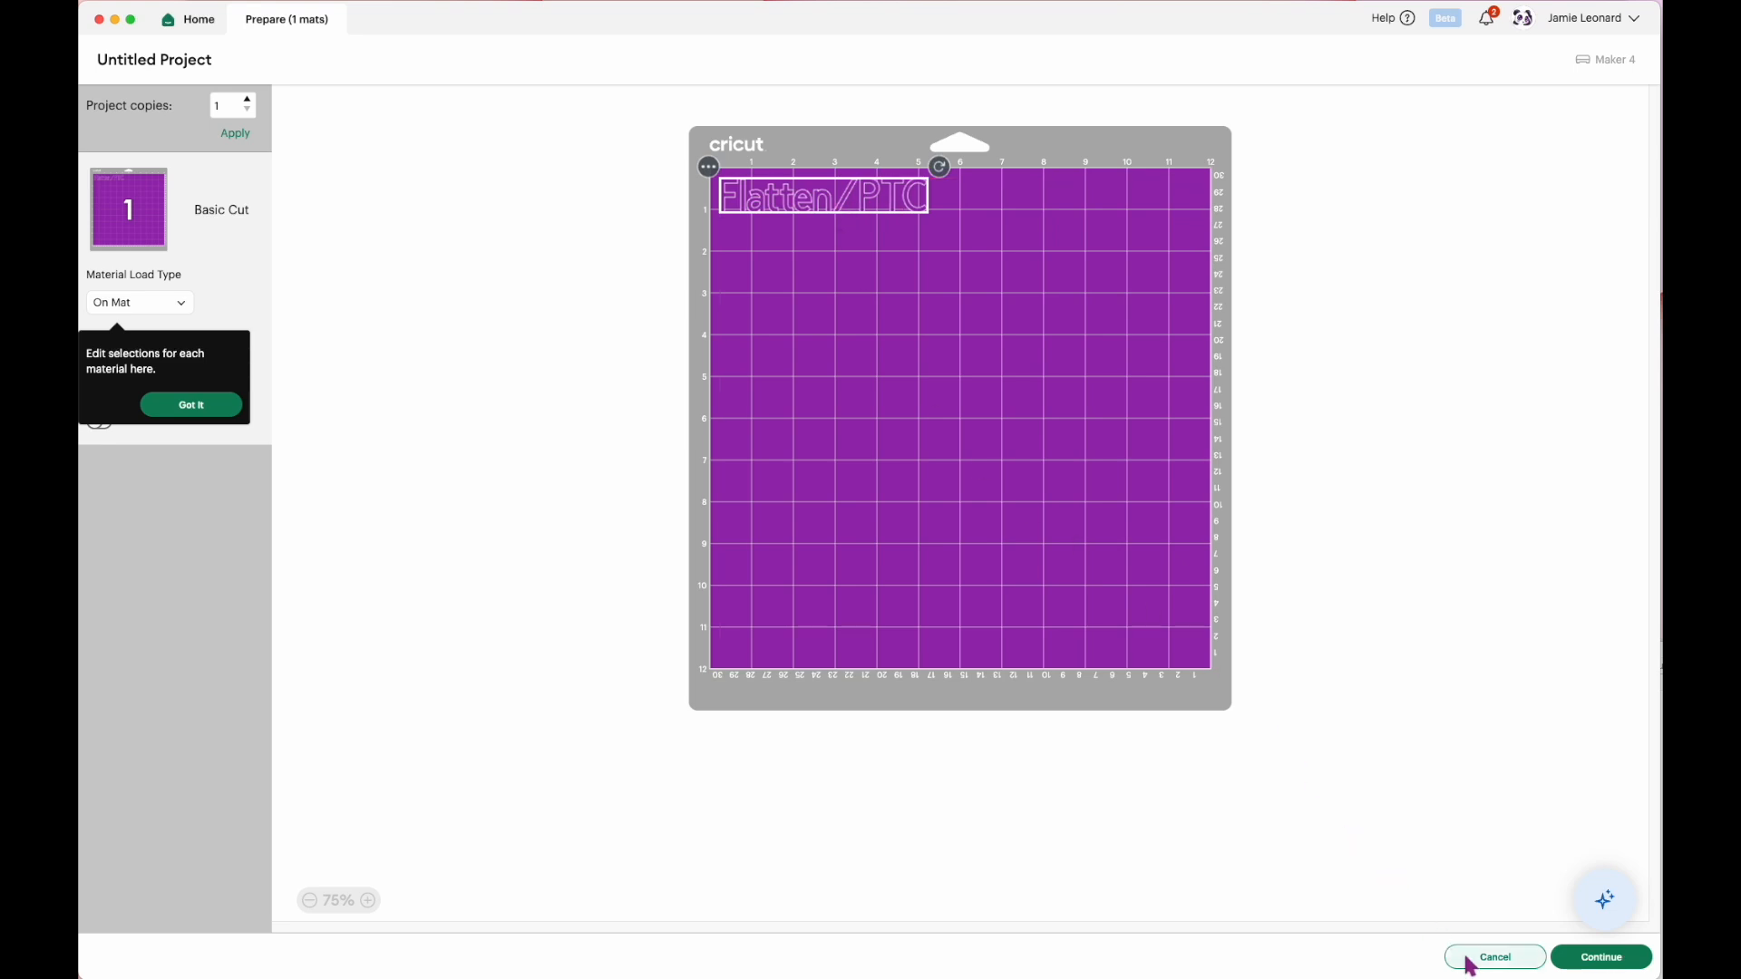
{"action": "left_click", "coordinate": [1467, 957]}
Move the guide outline straight down so that its upper edge sits at about 2 in on the canvas.
{"action": "left_click_drag", "start_coordinate": [526, 577], "coordinate": [501, 618]}
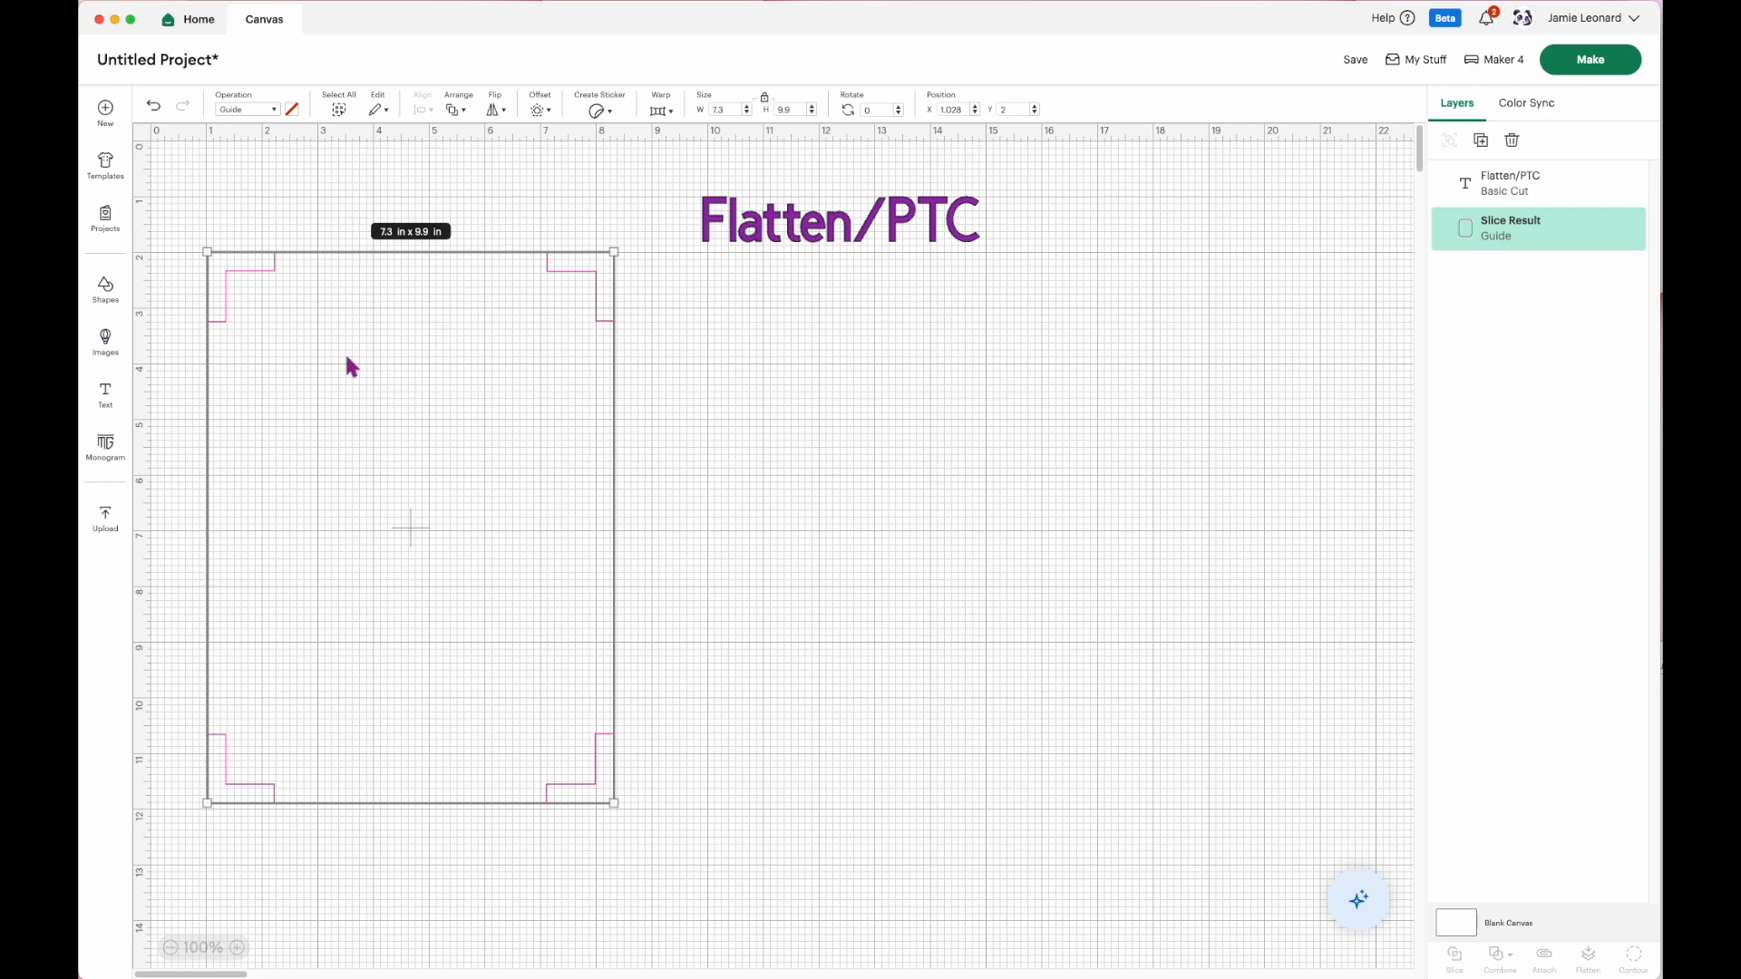
Add the Cherry Axolotl and Snuggly Dinosaur images from the image library to the canvas.
{"action": "left_click", "coordinate": [114, 353]}
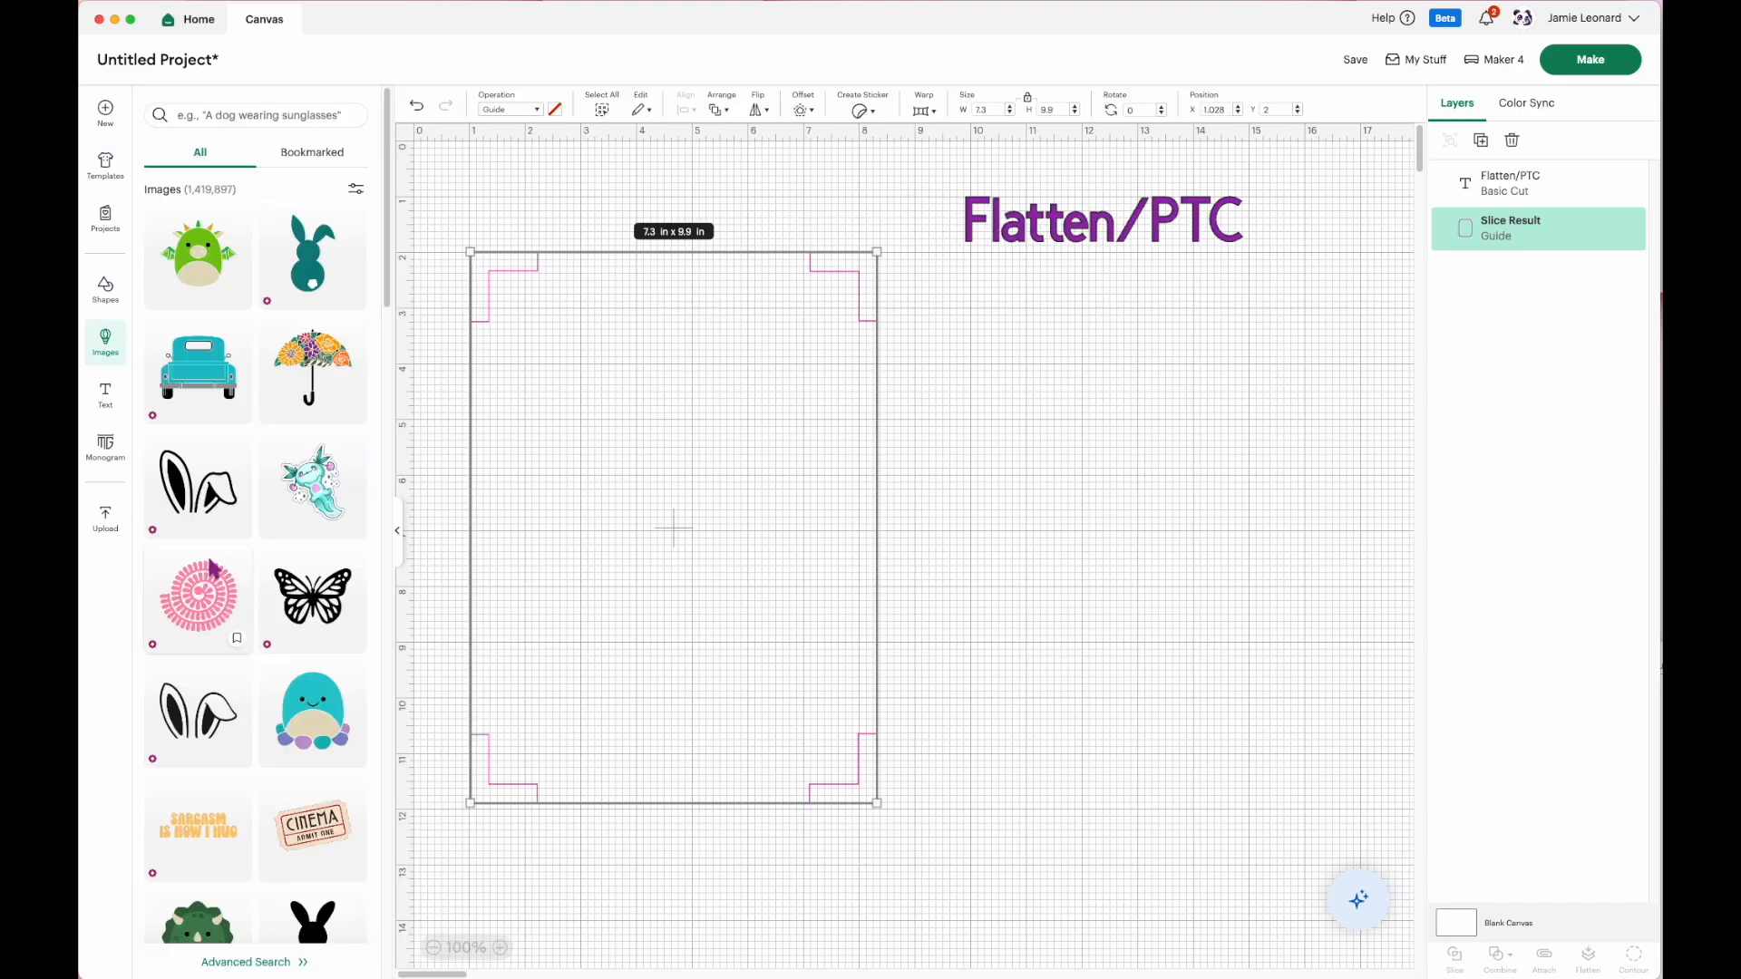
{"action": "left_click", "coordinate": [319, 496]}
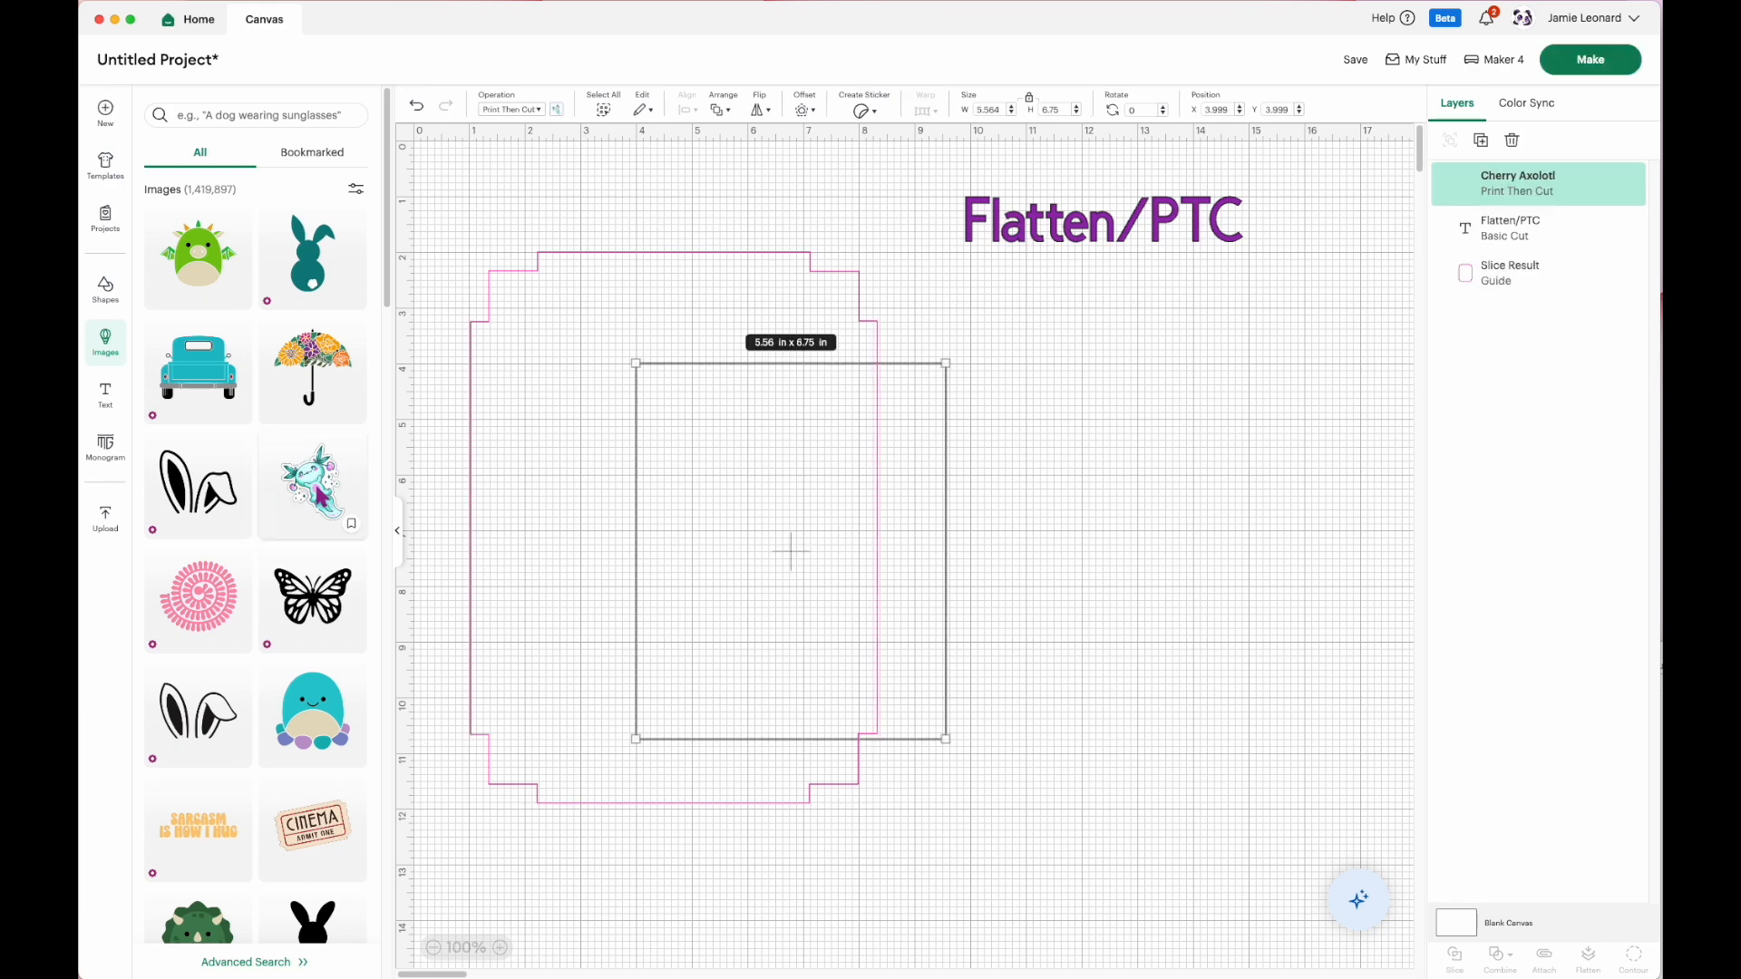
{"action": "scroll", "coordinate": [309, 520], "scroll_direction": "down", "scroll_amount": 2}
{"action": "scroll", "coordinate": [308, 518], "scroll_direction": "down", "scroll_amount": 5}
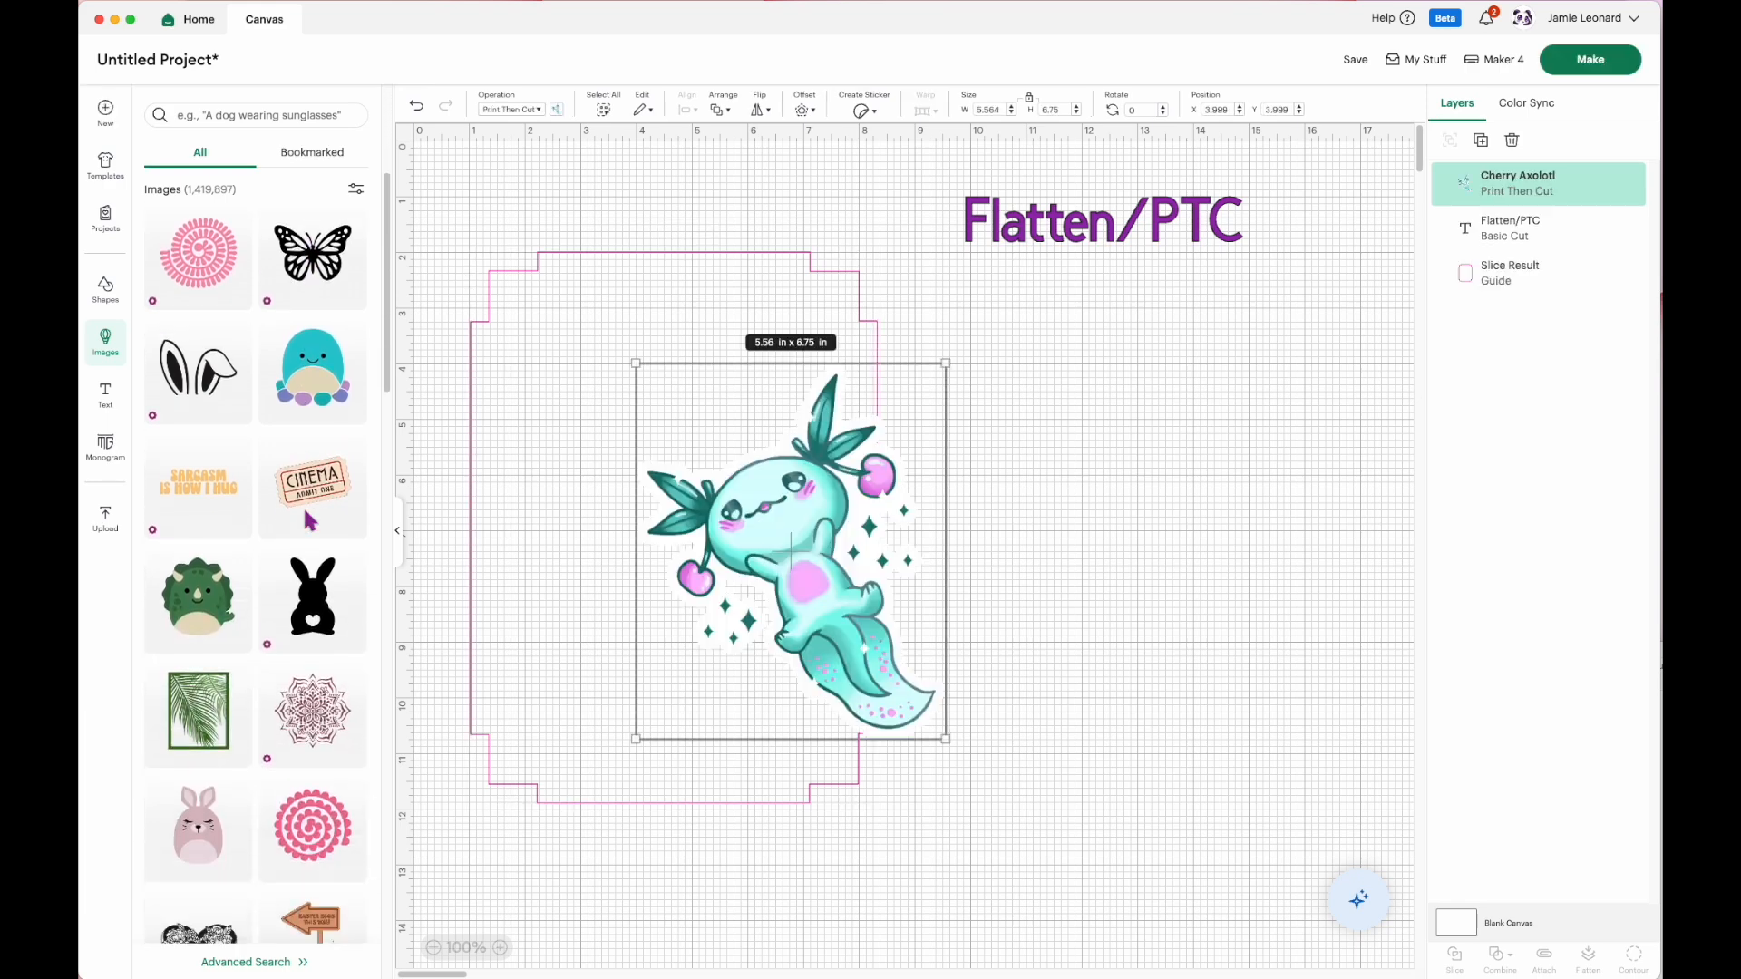
{"action": "left_click", "coordinate": [207, 508]}
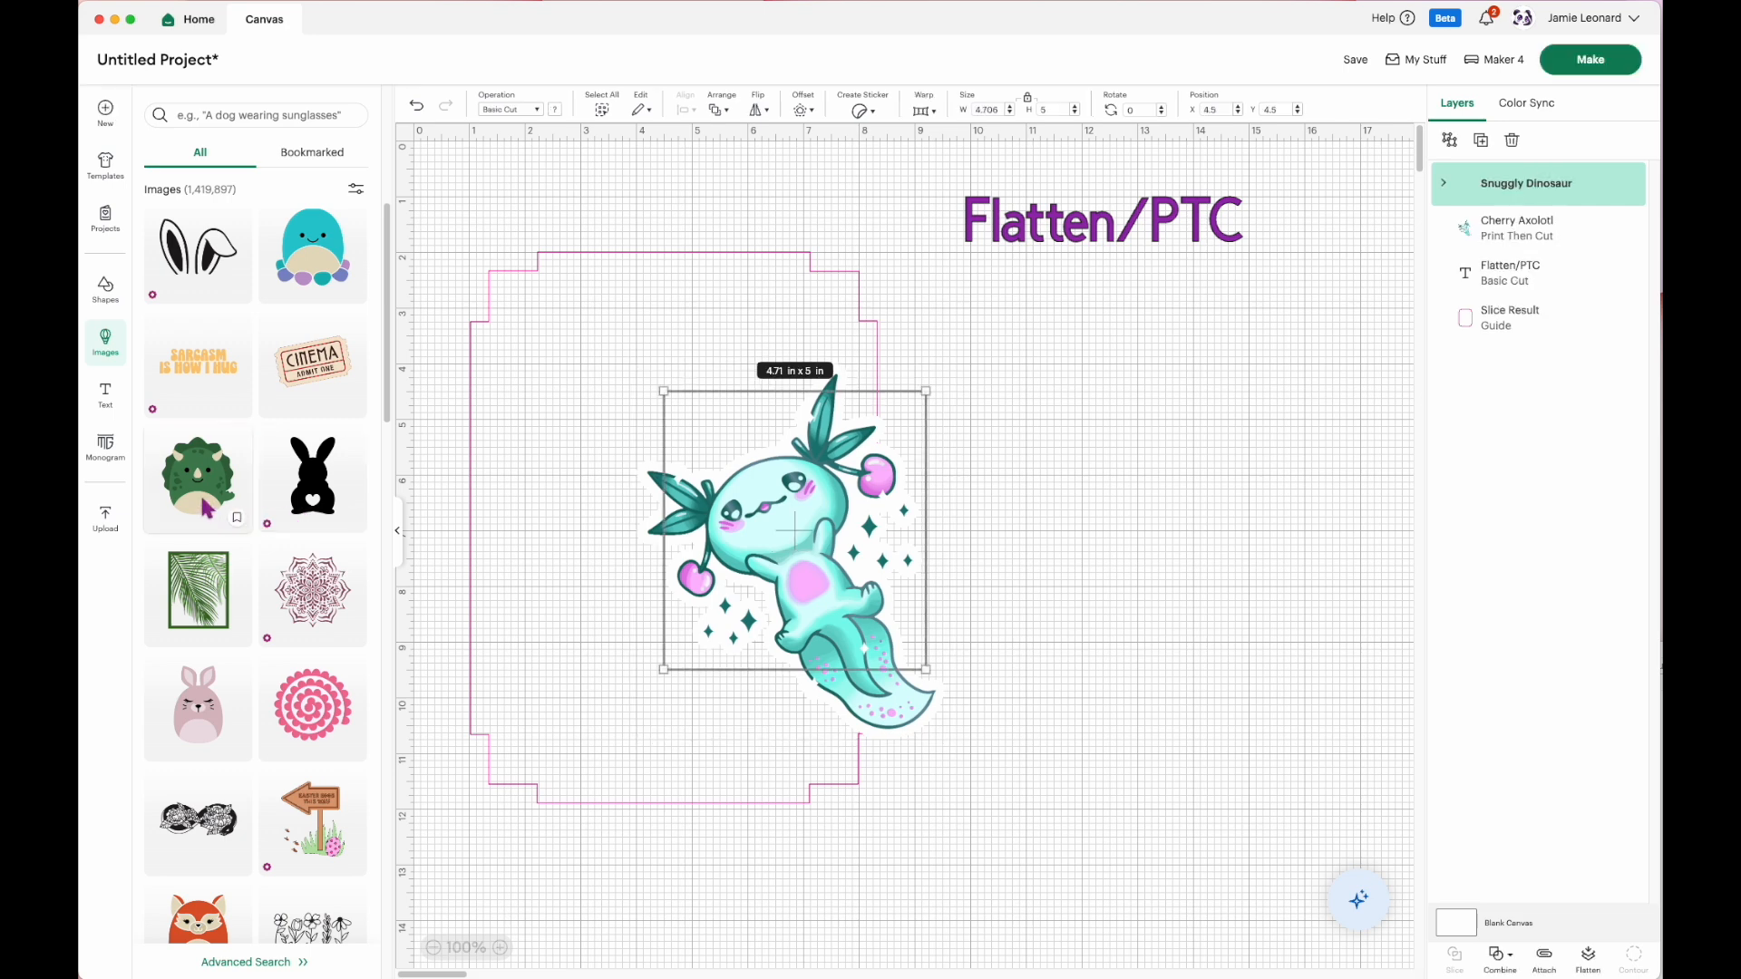
Browse further through the image library and add the Let's Get Wild design to the canvas.
{"action": "scroll", "coordinate": [250, 547], "scroll_direction": "down", "scroll_amount": 4}
{"action": "scroll", "coordinate": [247, 541], "scroll_direction": "down", "scroll_amount": 6}
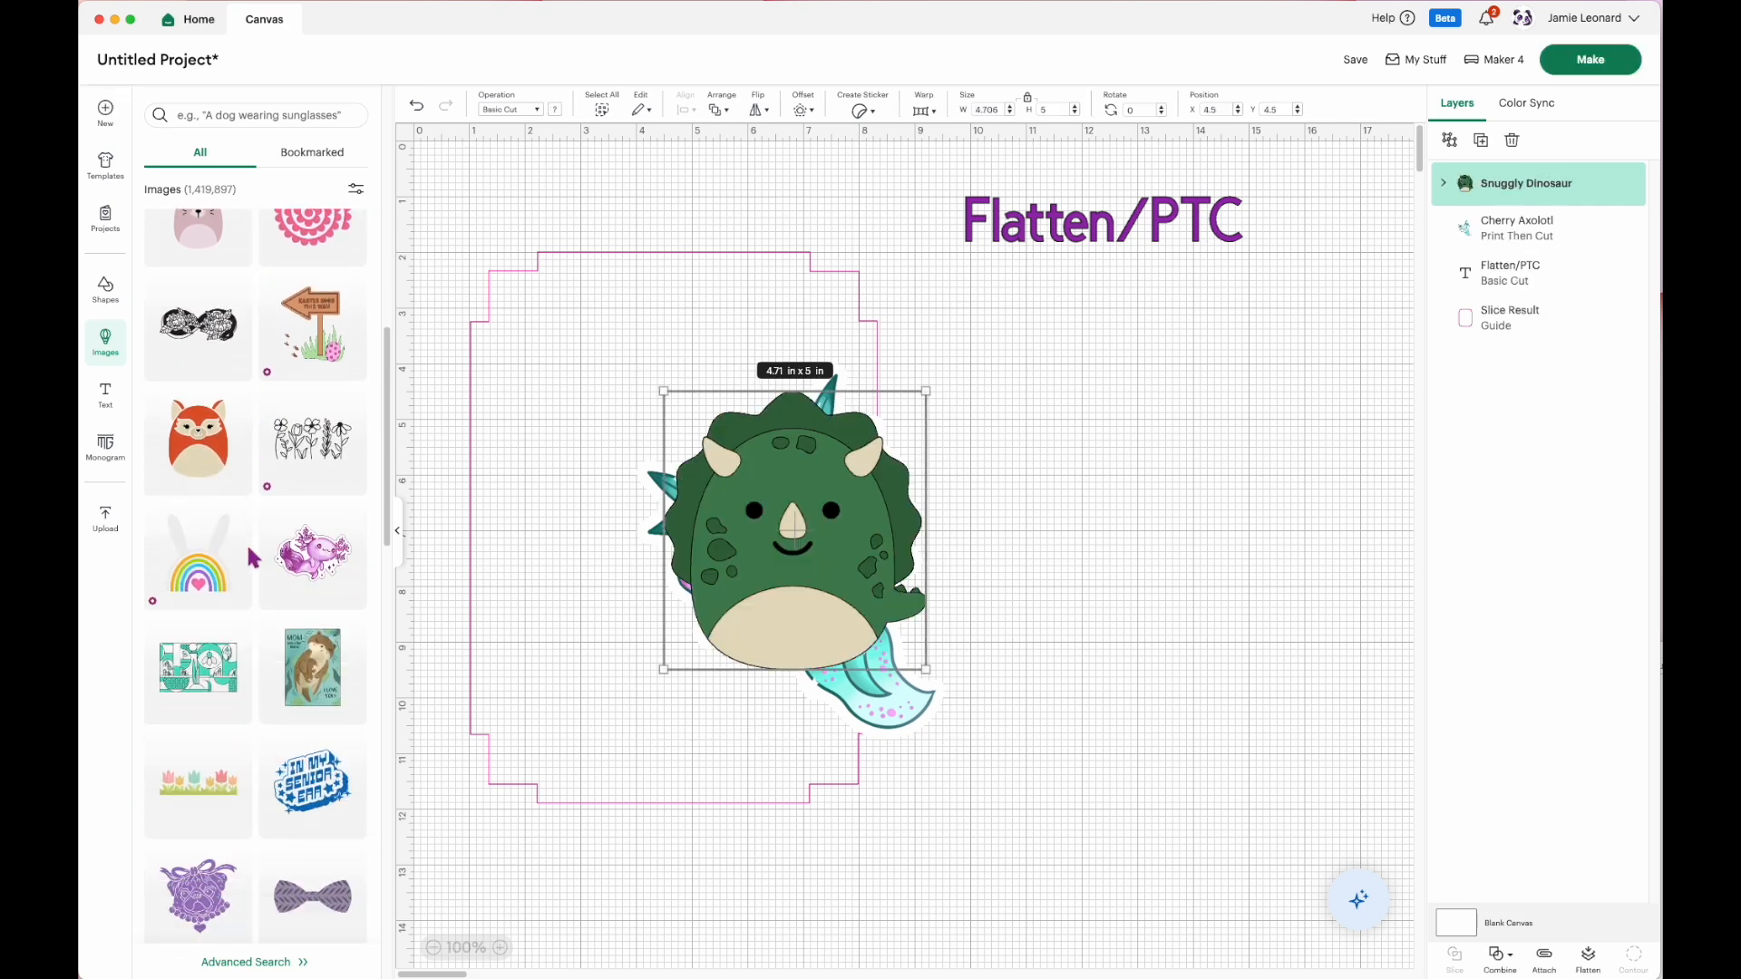
{"action": "scroll", "coordinate": [252, 560], "scroll_direction": "down", "scroll_amount": 6}
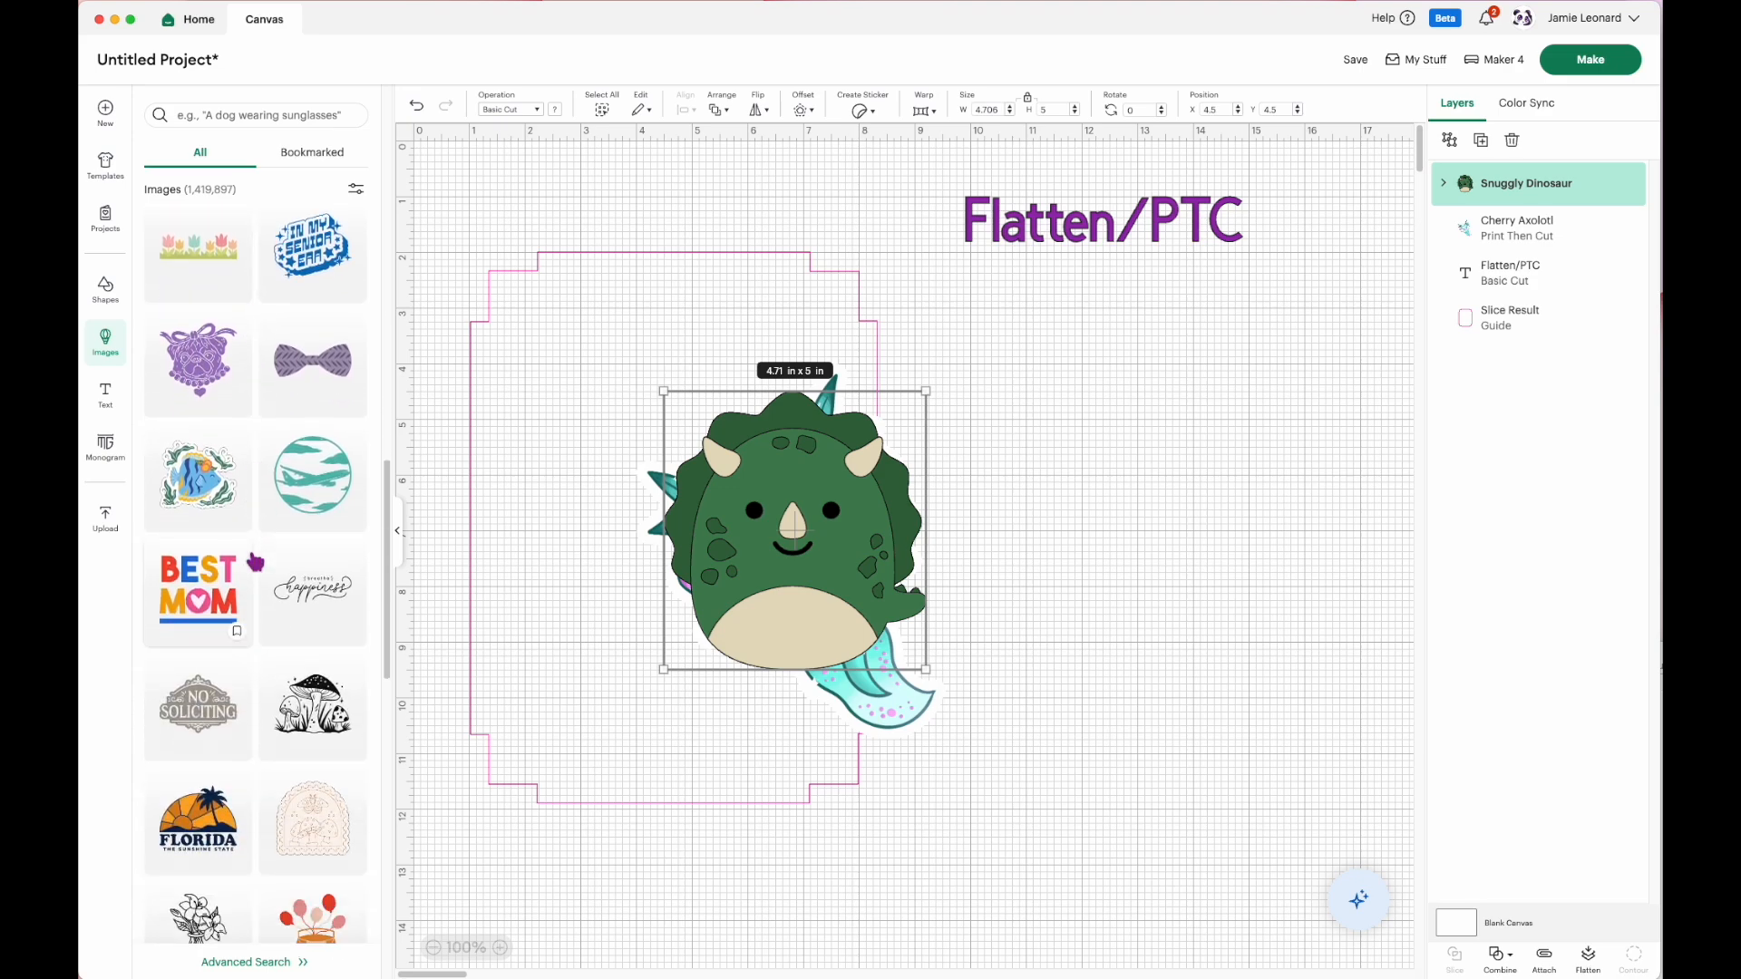
{"action": "scroll", "coordinate": [254, 553], "scroll_direction": "down", "scroll_amount": 6}
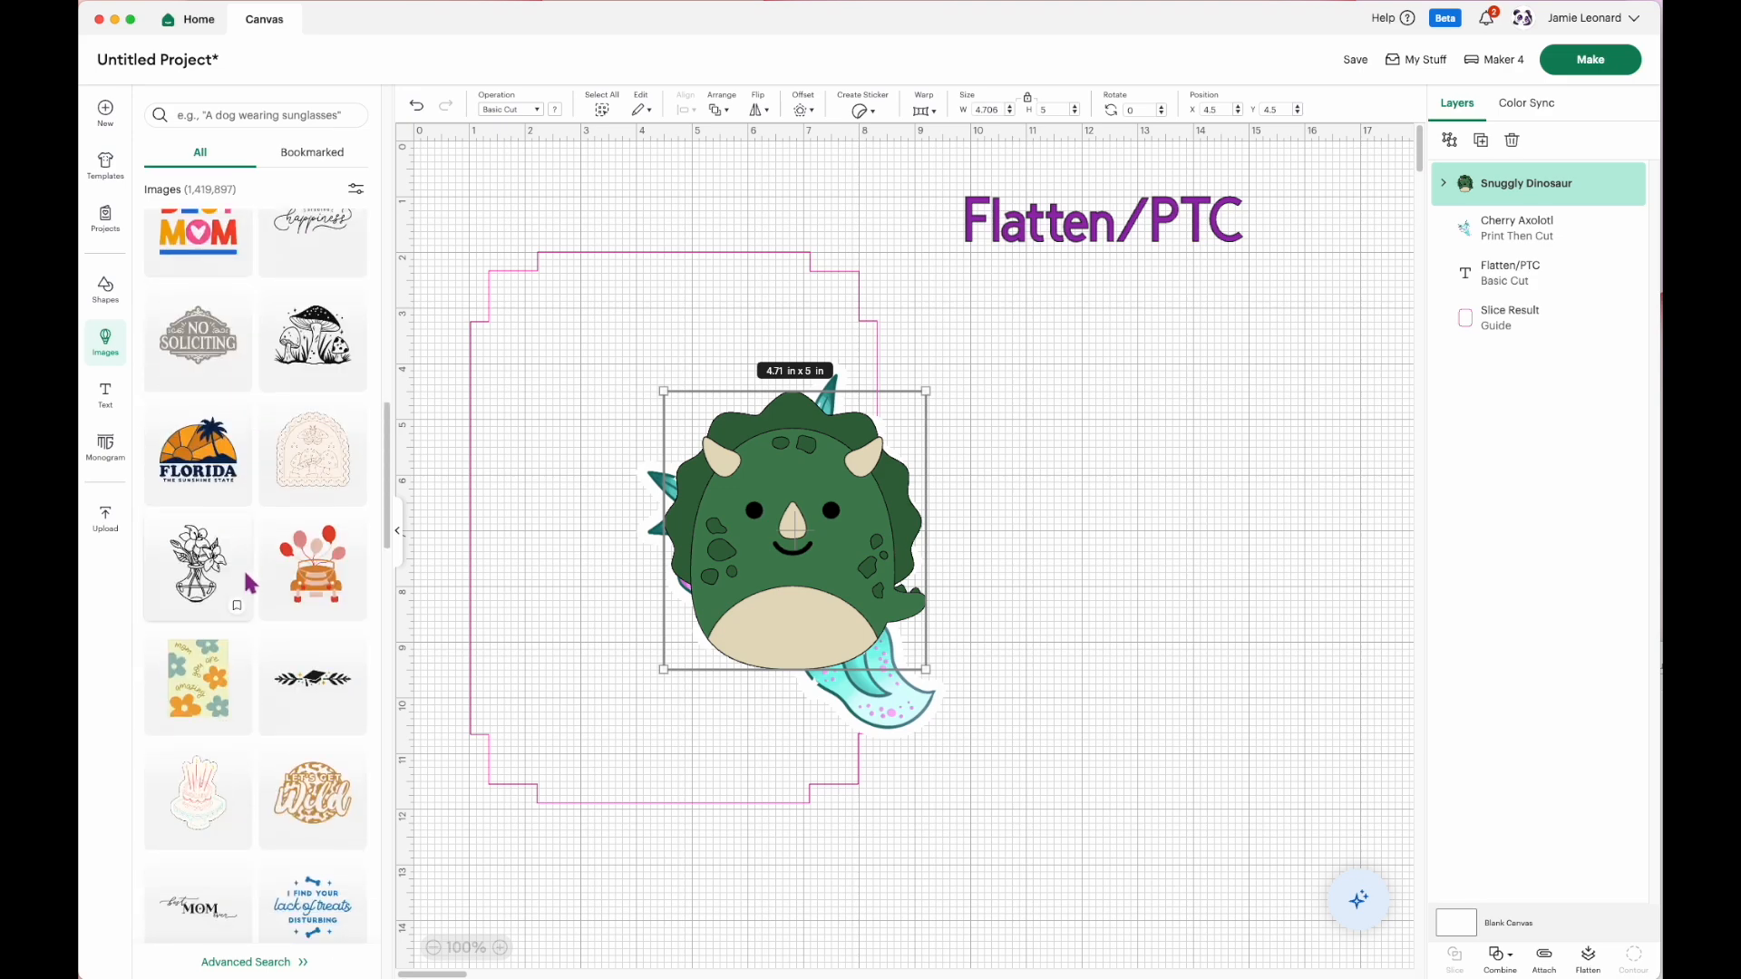
{"action": "scroll", "coordinate": [243, 579], "scroll_direction": "down", "scroll_amount": 2}
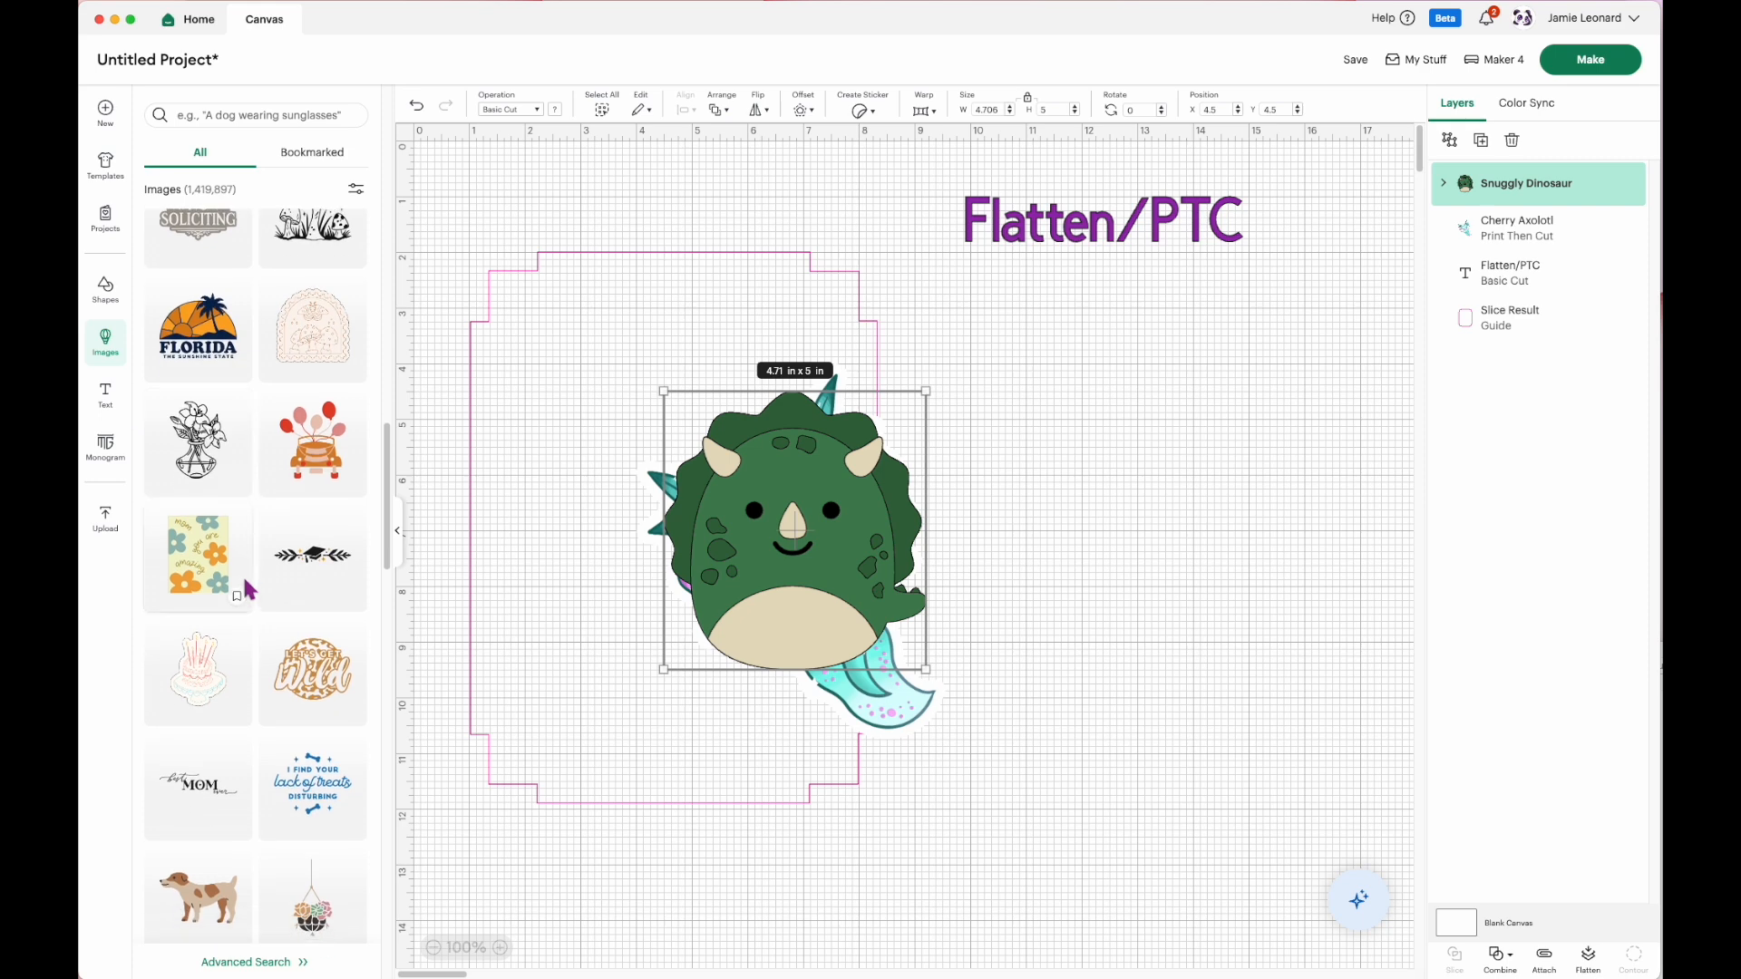
{"action": "scroll", "coordinate": [242, 574], "scroll_direction": "down", "scroll_amount": 2}
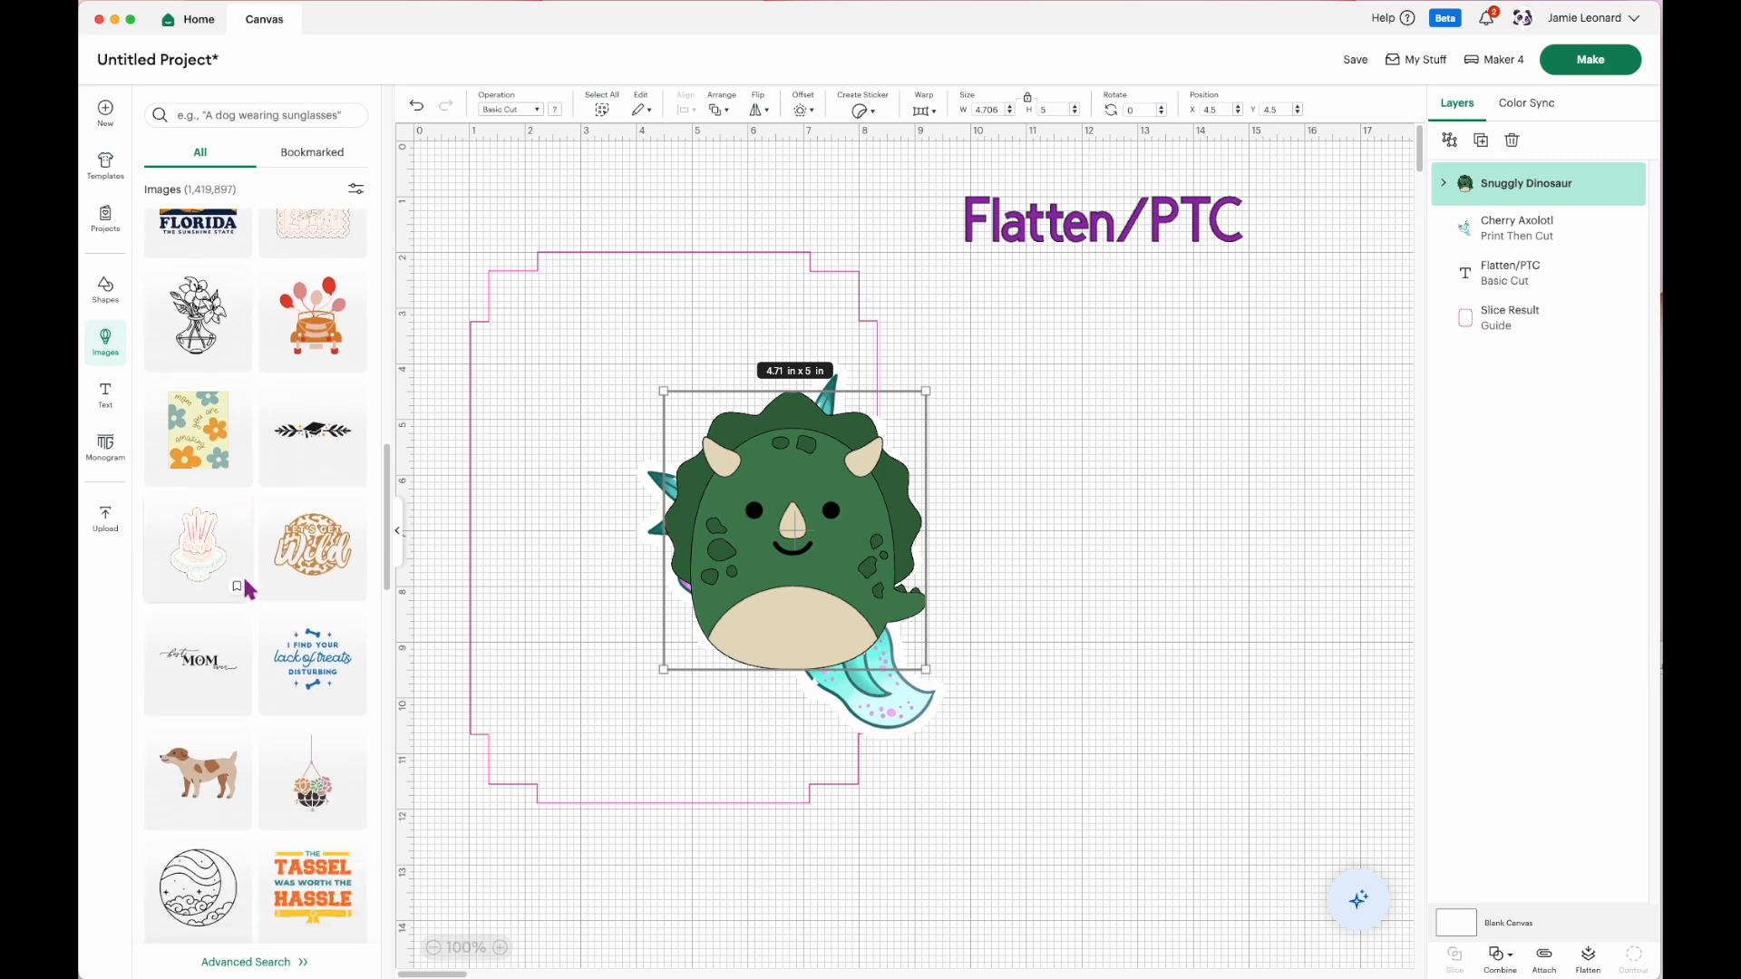
{"action": "left_click", "coordinate": [316, 555]}
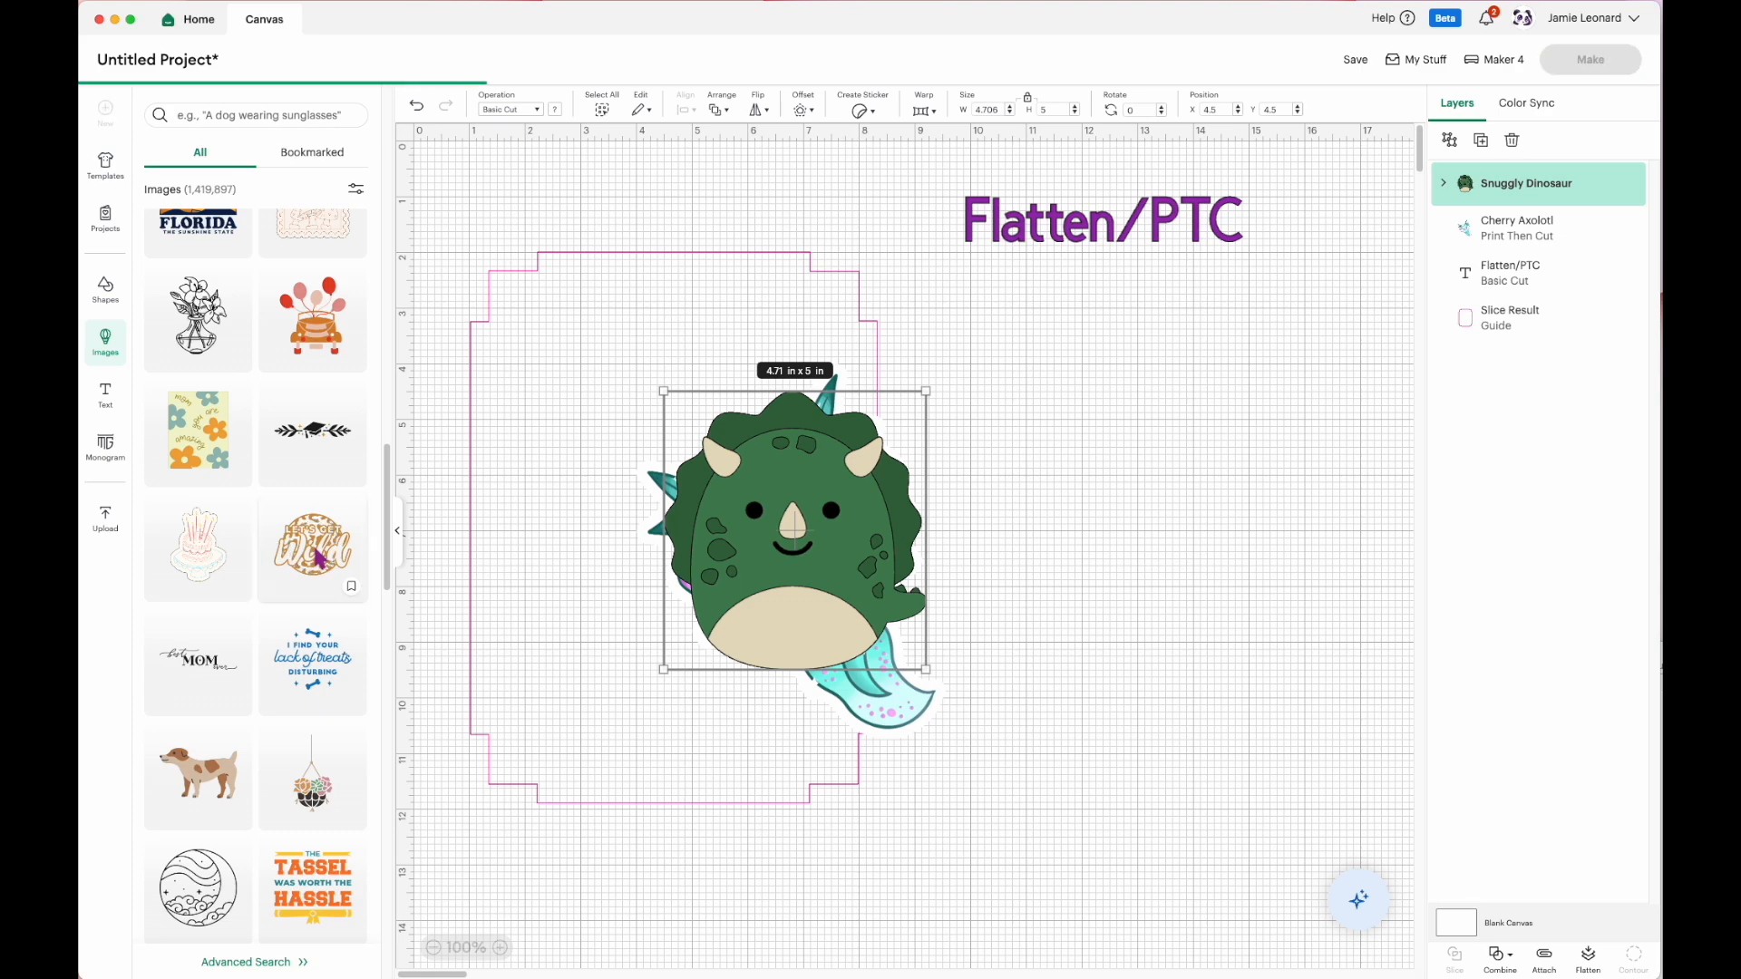
Spread the three images beside the guide: Let's Get Wild under the text, the axolotl and the dinosaur side by side below it.
{"action": "left_click_drag", "start_coordinate": [820, 559], "coordinate": [1187, 435]}
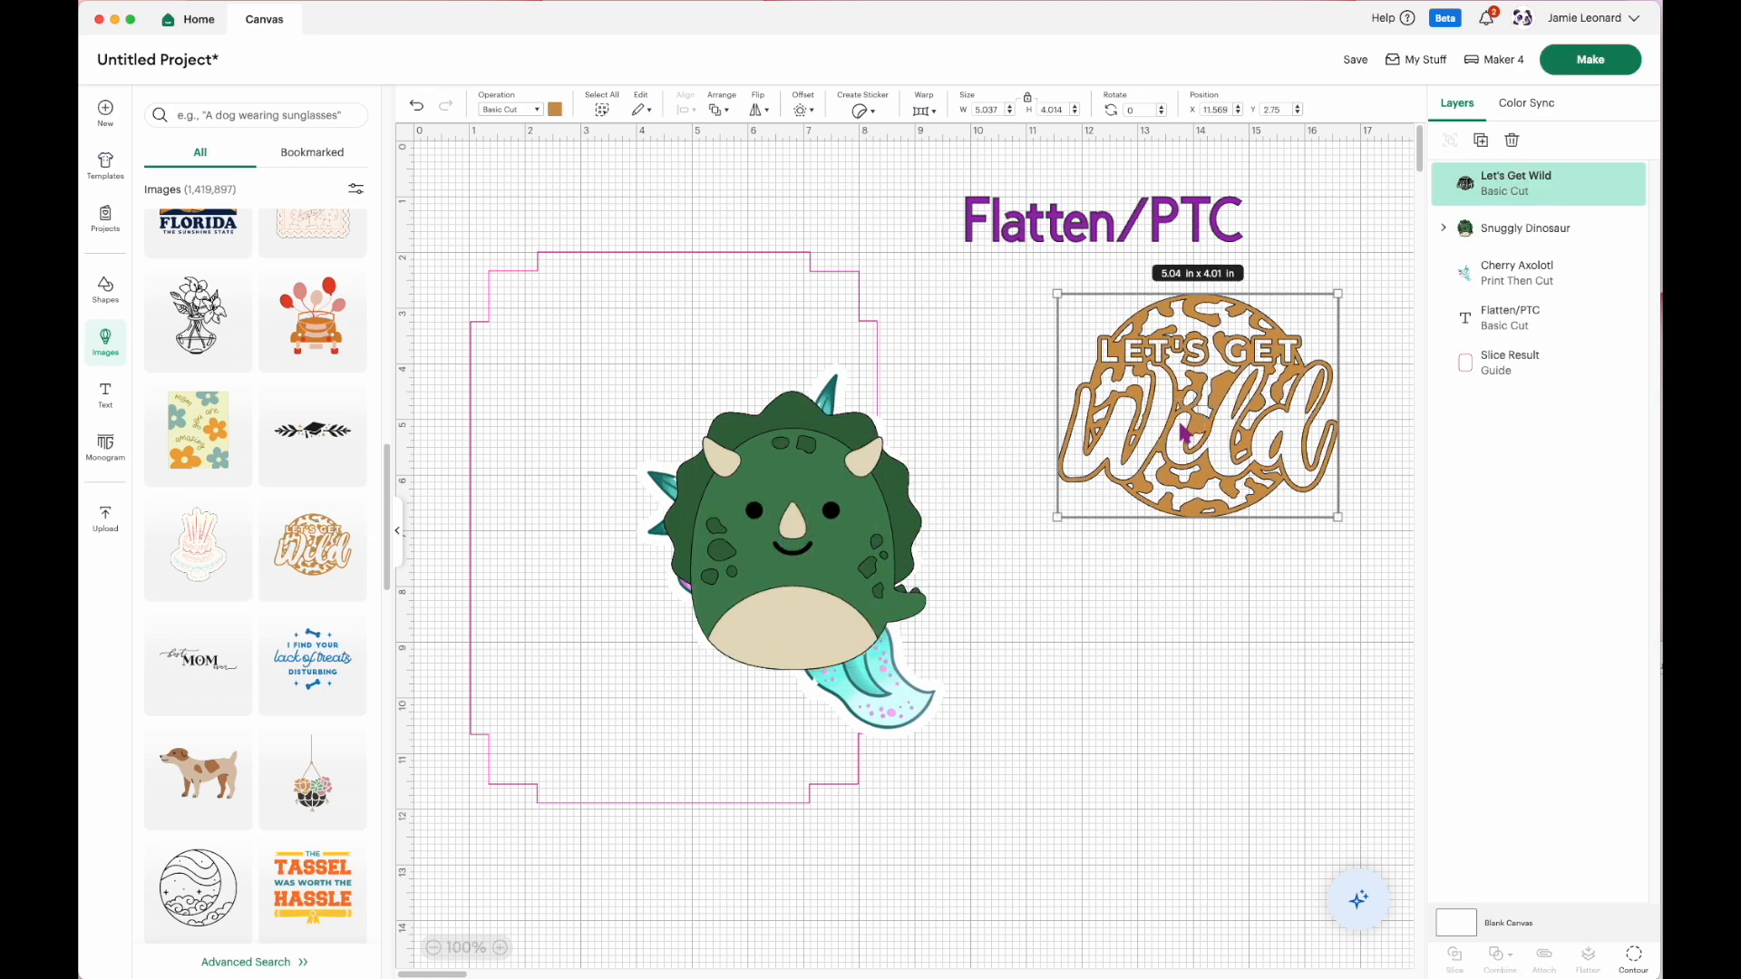
{"action": "left_click_drag", "start_coordinate": [825, 568], "coordinate": [1232, 715]}
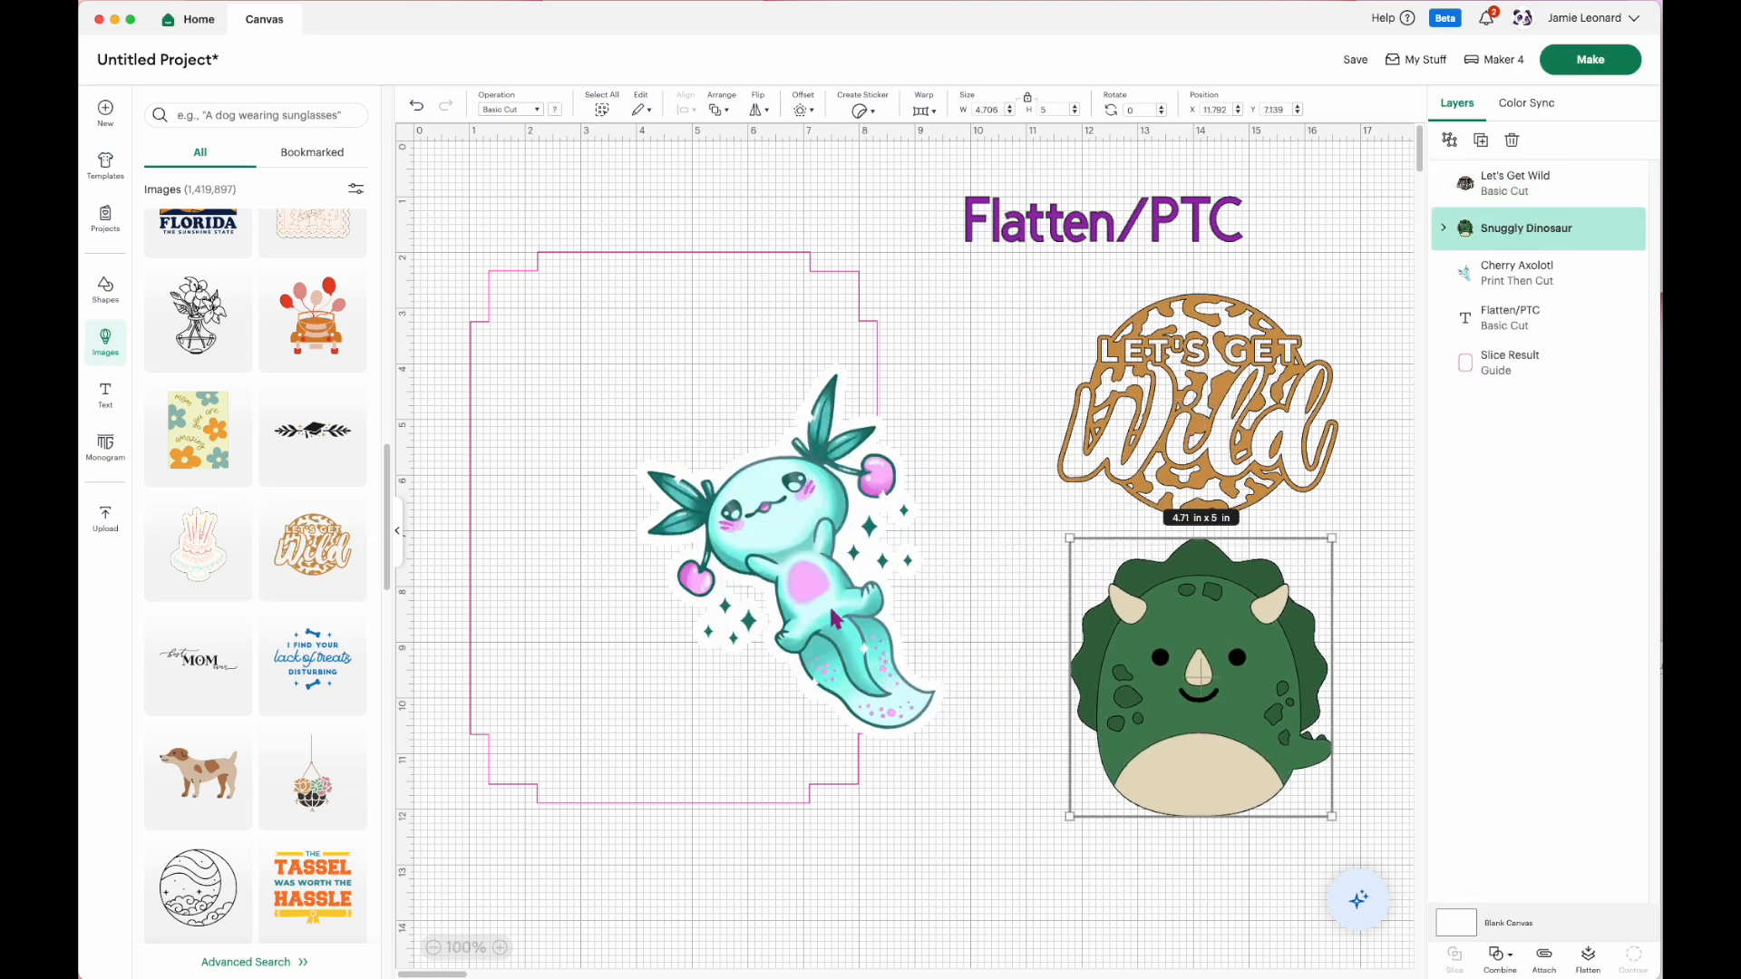
{"action": "left_click", "coordinate": [906, 681]}
{"action": "left_click_drag", "start_coordinate": [907, 682], "coordinate": [1071, 741]}
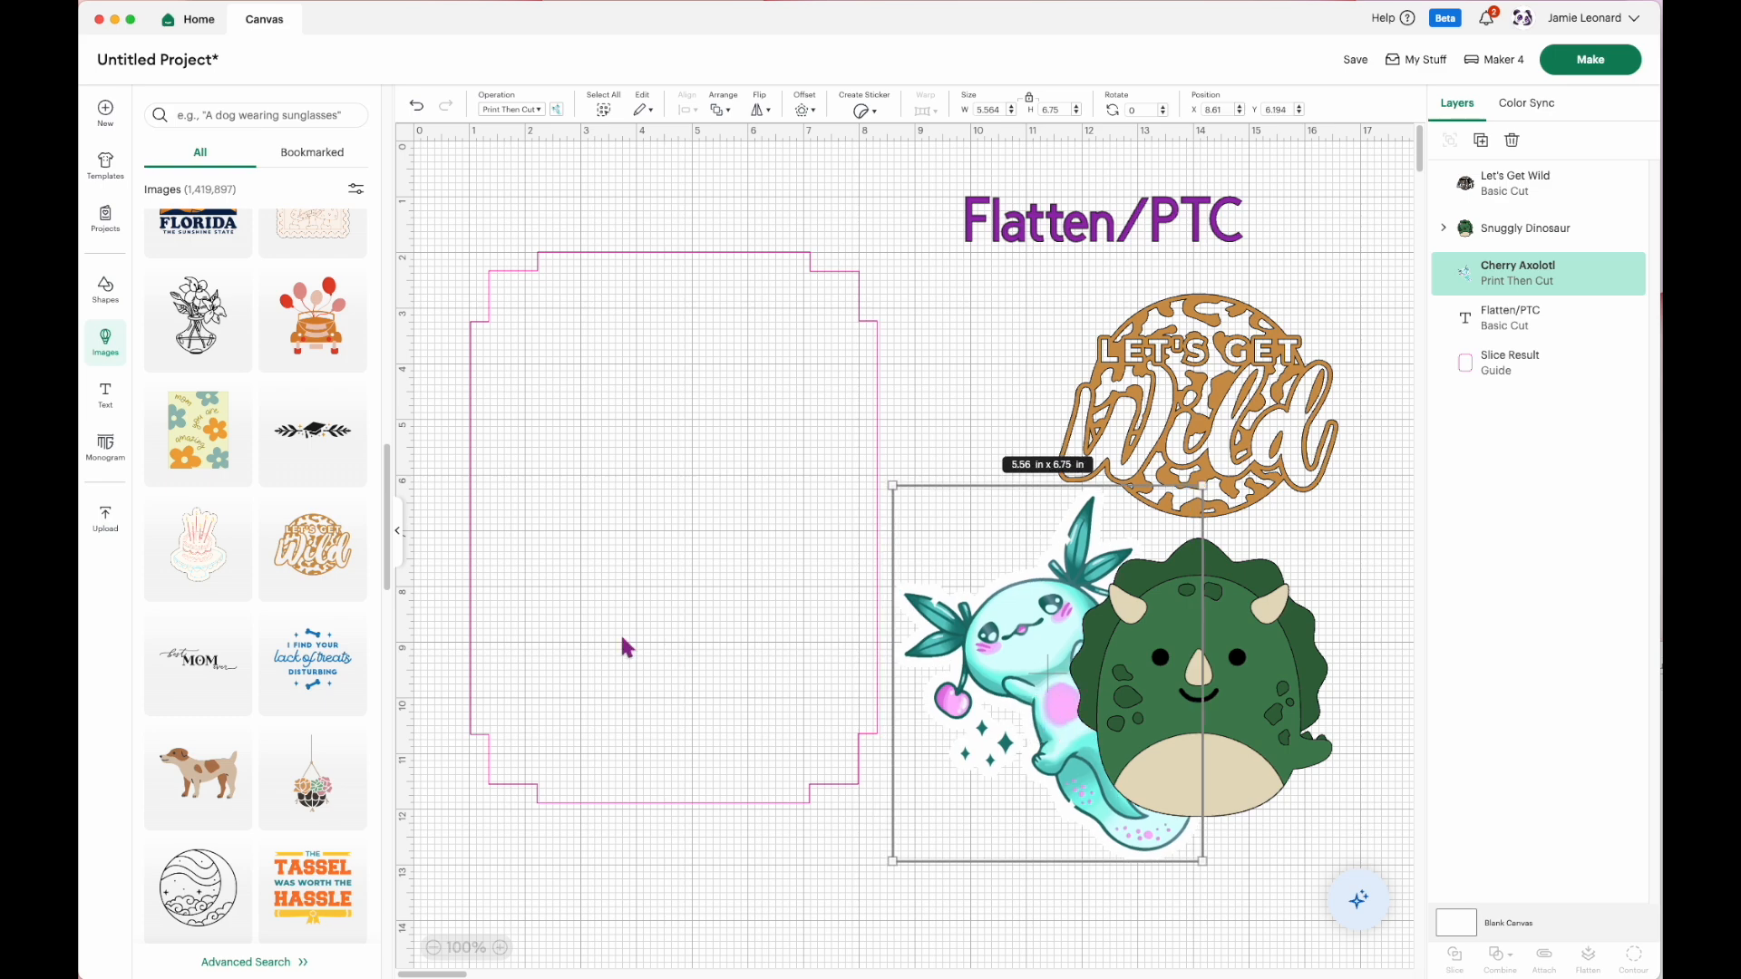
{"action": "left_click", "coordinate": [400, 542]}
{"action": "left_click_drag", "start_coordinate": [895, 687], "coordinate": [1081, 689]}
{"action": "mouse_move", "coordinate": [802, 739]}
{"action": "left_mouse_down"}
{"action": "mouse_move", "coordinate": [793, 784]}
{"action": "mouse_move", "coordinate": [816, 762]}
{"action": "left_mouse_up"}
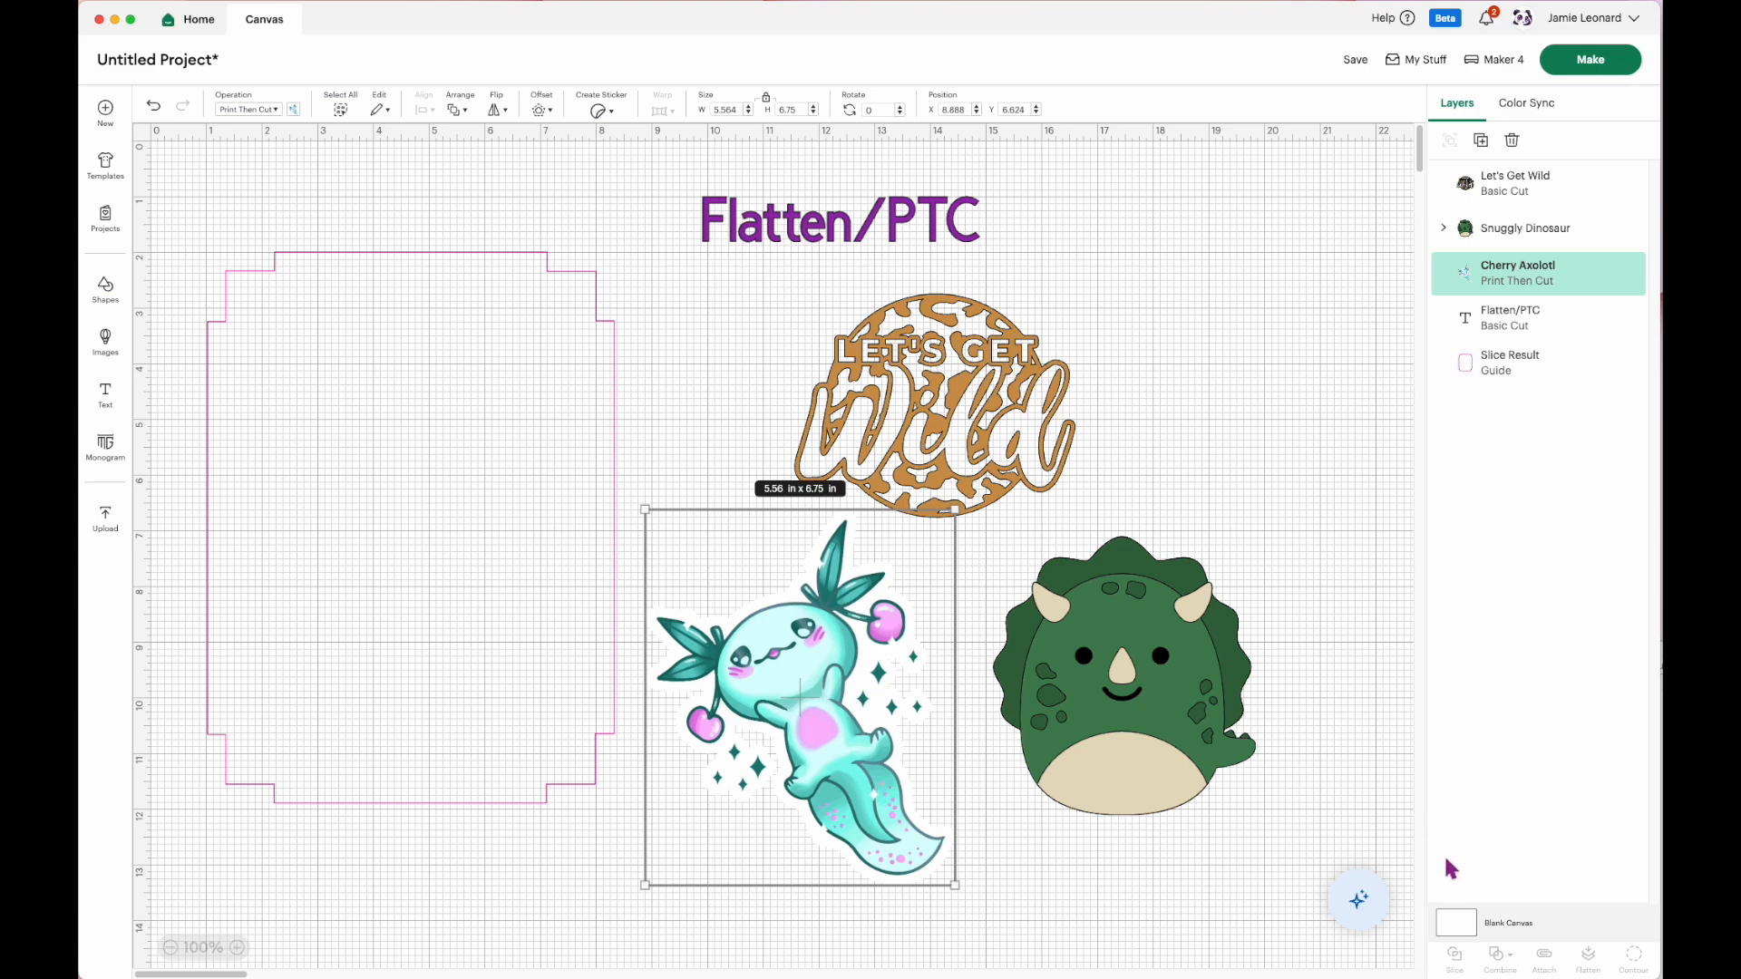
Change the blank canvas color to light gray.
{"action": "left_click", "coordinate": [1461, 925]}
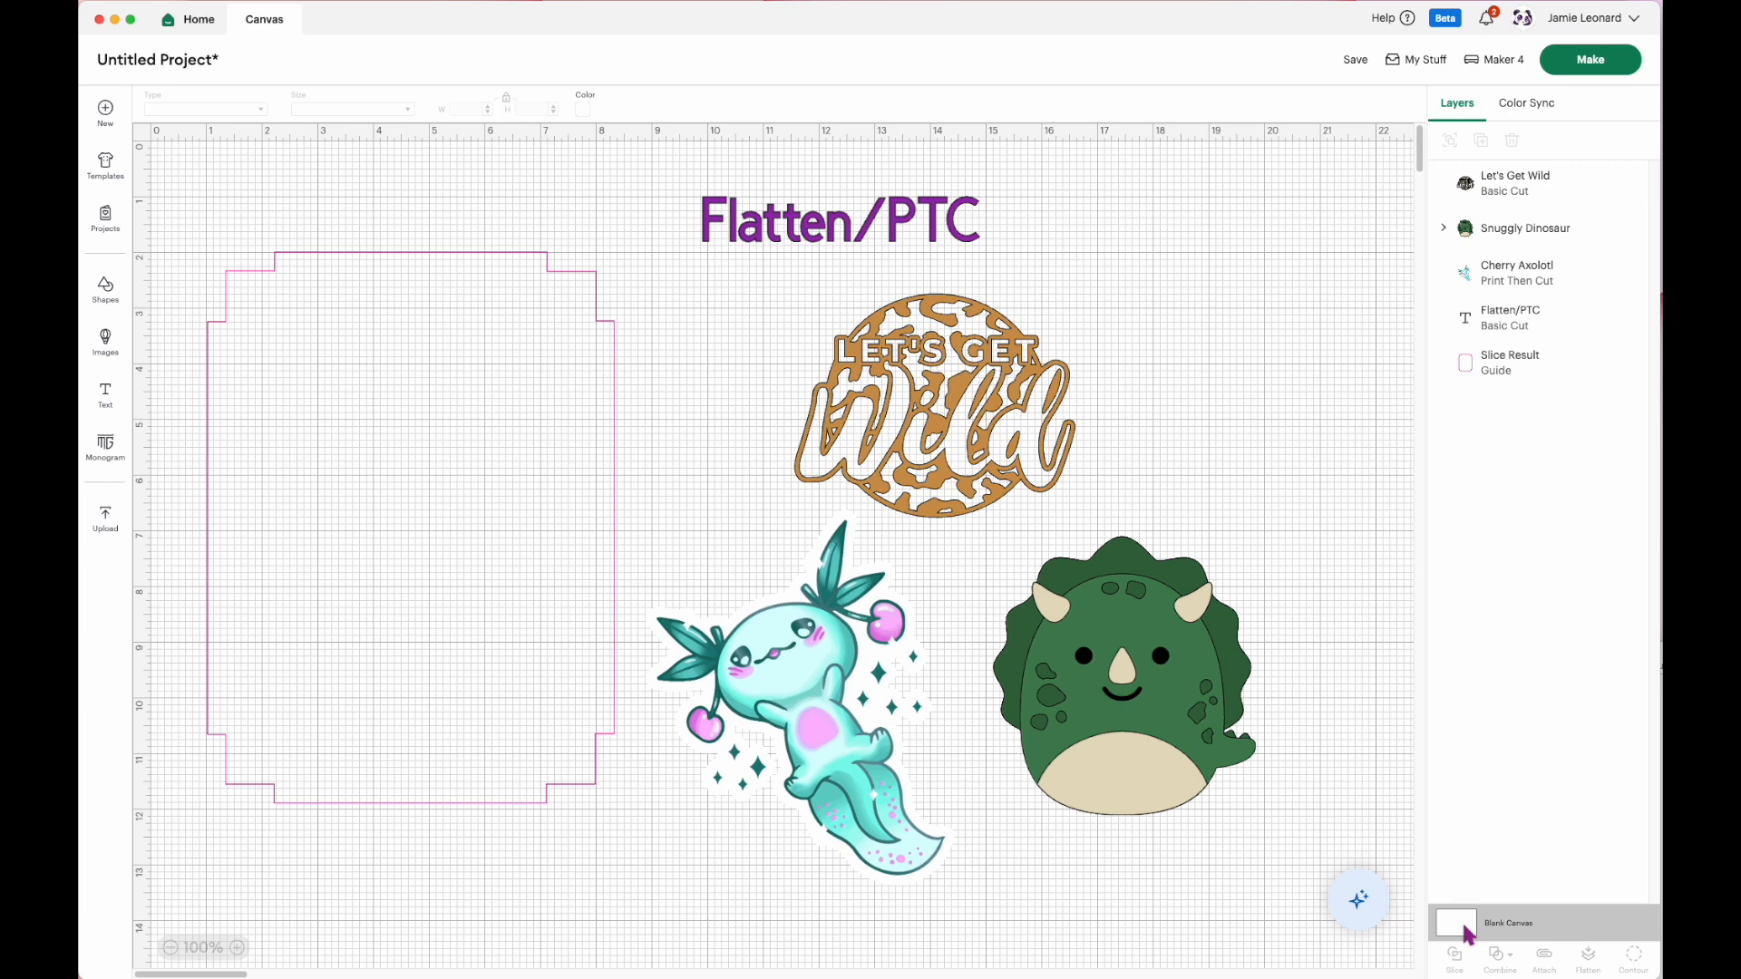
{"action": "left_click", "coordinate": [585, 110]}
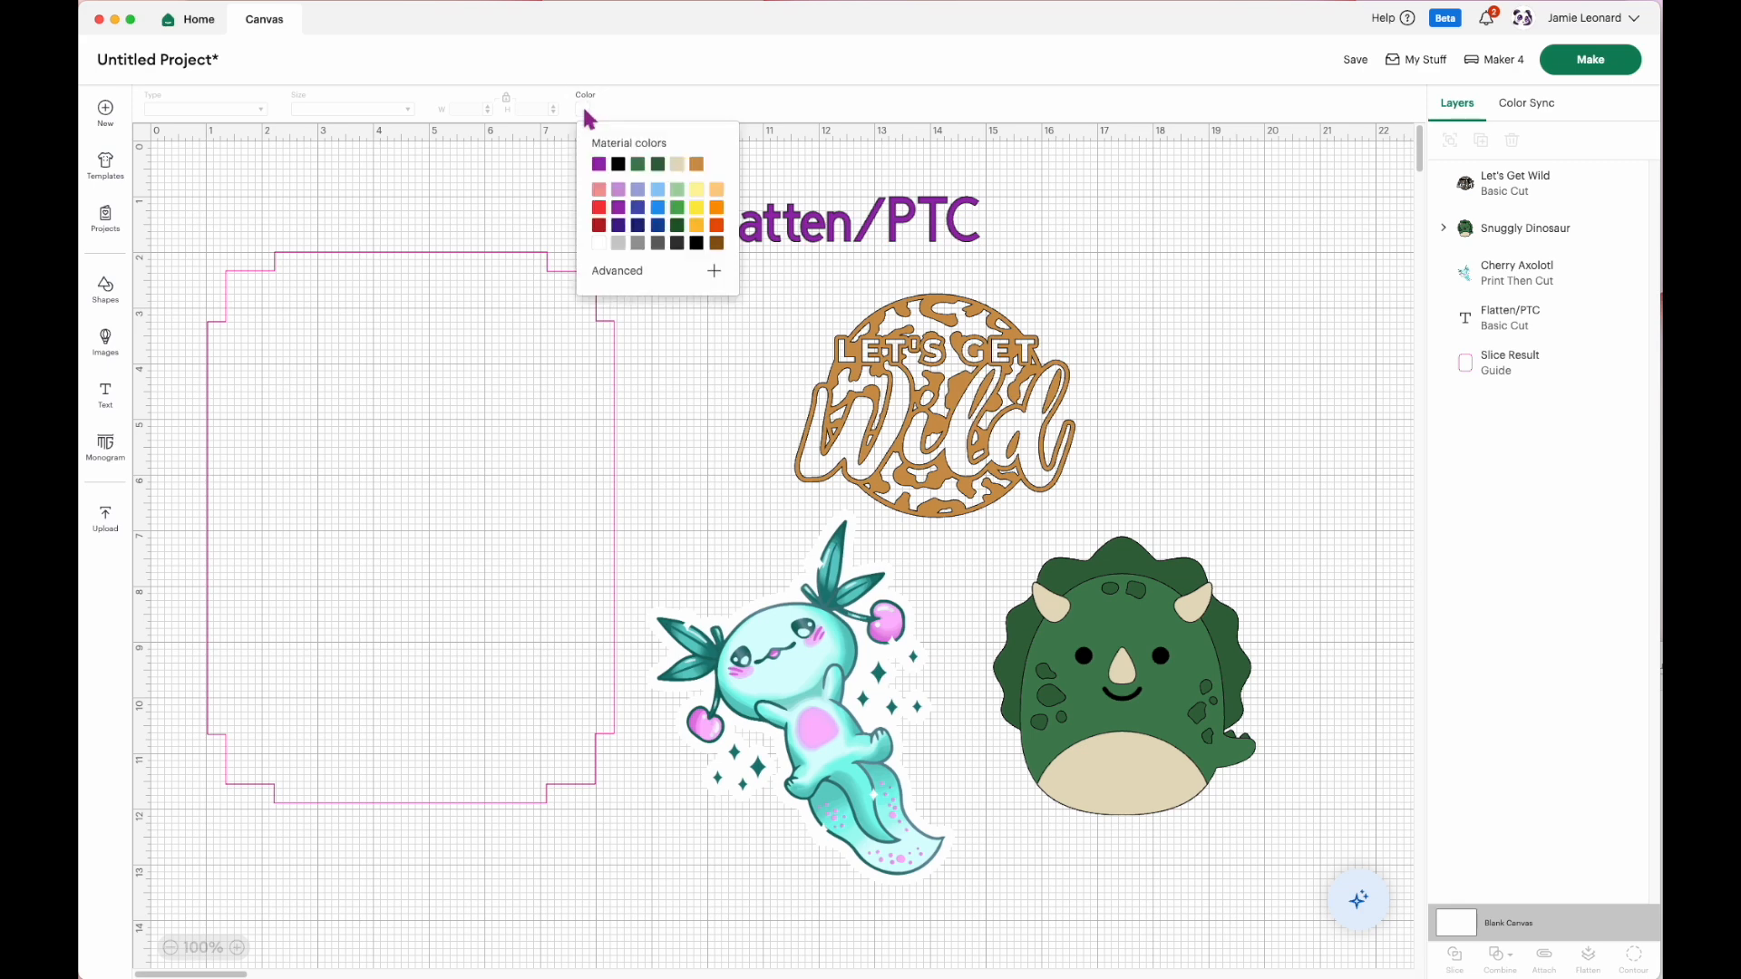
{"action": "left_click", "coordinate": [618, 244]}
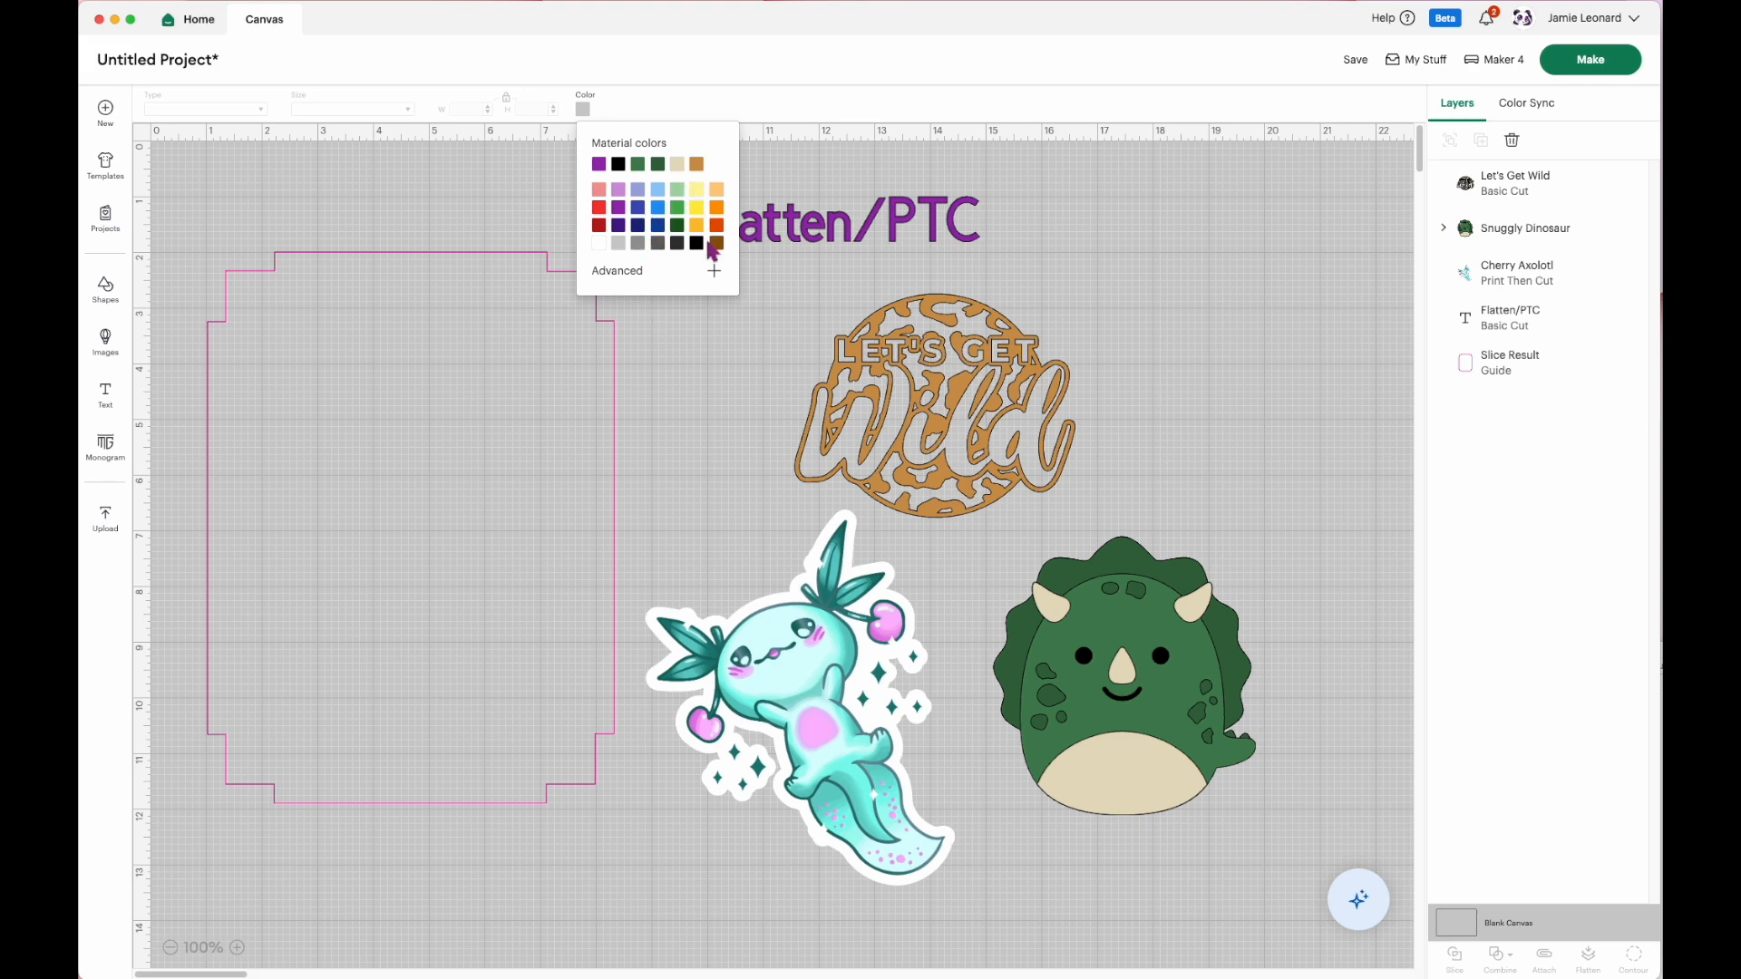
{"action": "left_click", "coordinate": [713, 362]}
Shrink the Cherry Axolotl to about 2.83 x 3.43 in and place it in the upper-left corner of the guide.
{"action": "left_click_drag", "start_coordinate": [839, 696], "coordinate": [691, 523]}
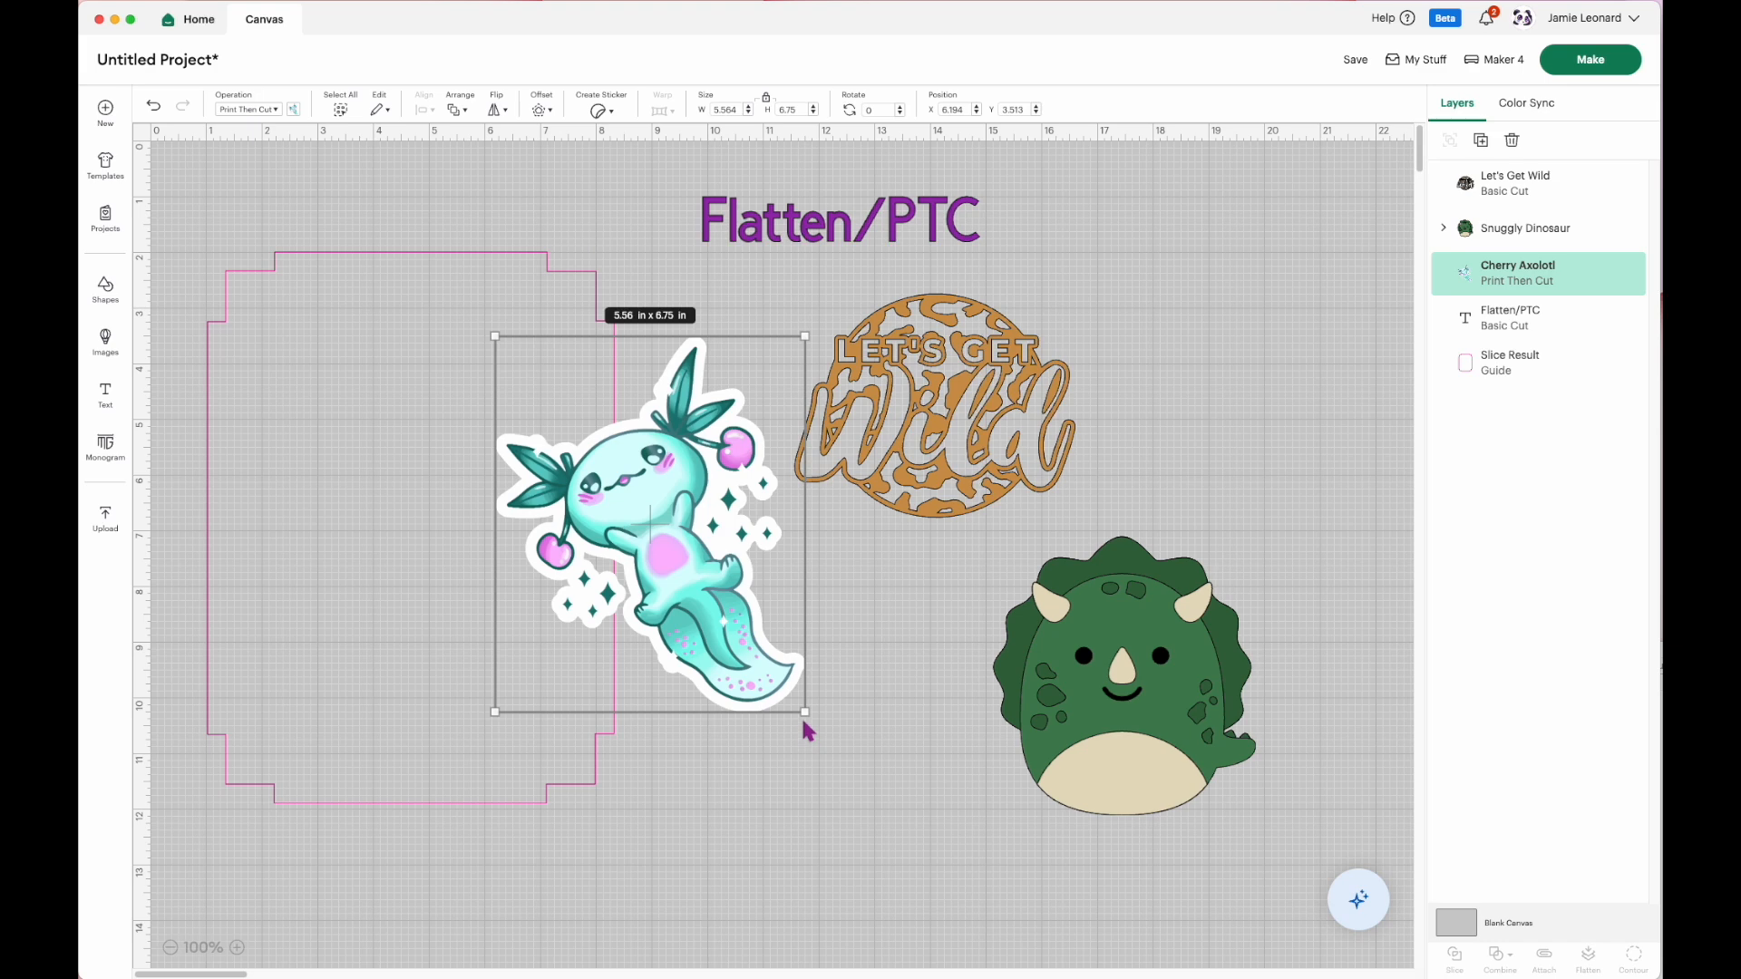
{"action": "left_click_drag", "start_coordinate": [807, 718], "coordinate": [646, 520]}
{"action": "left_click_drag", "start_coordinate": [573, 431], "coordinate": [308, 358]}
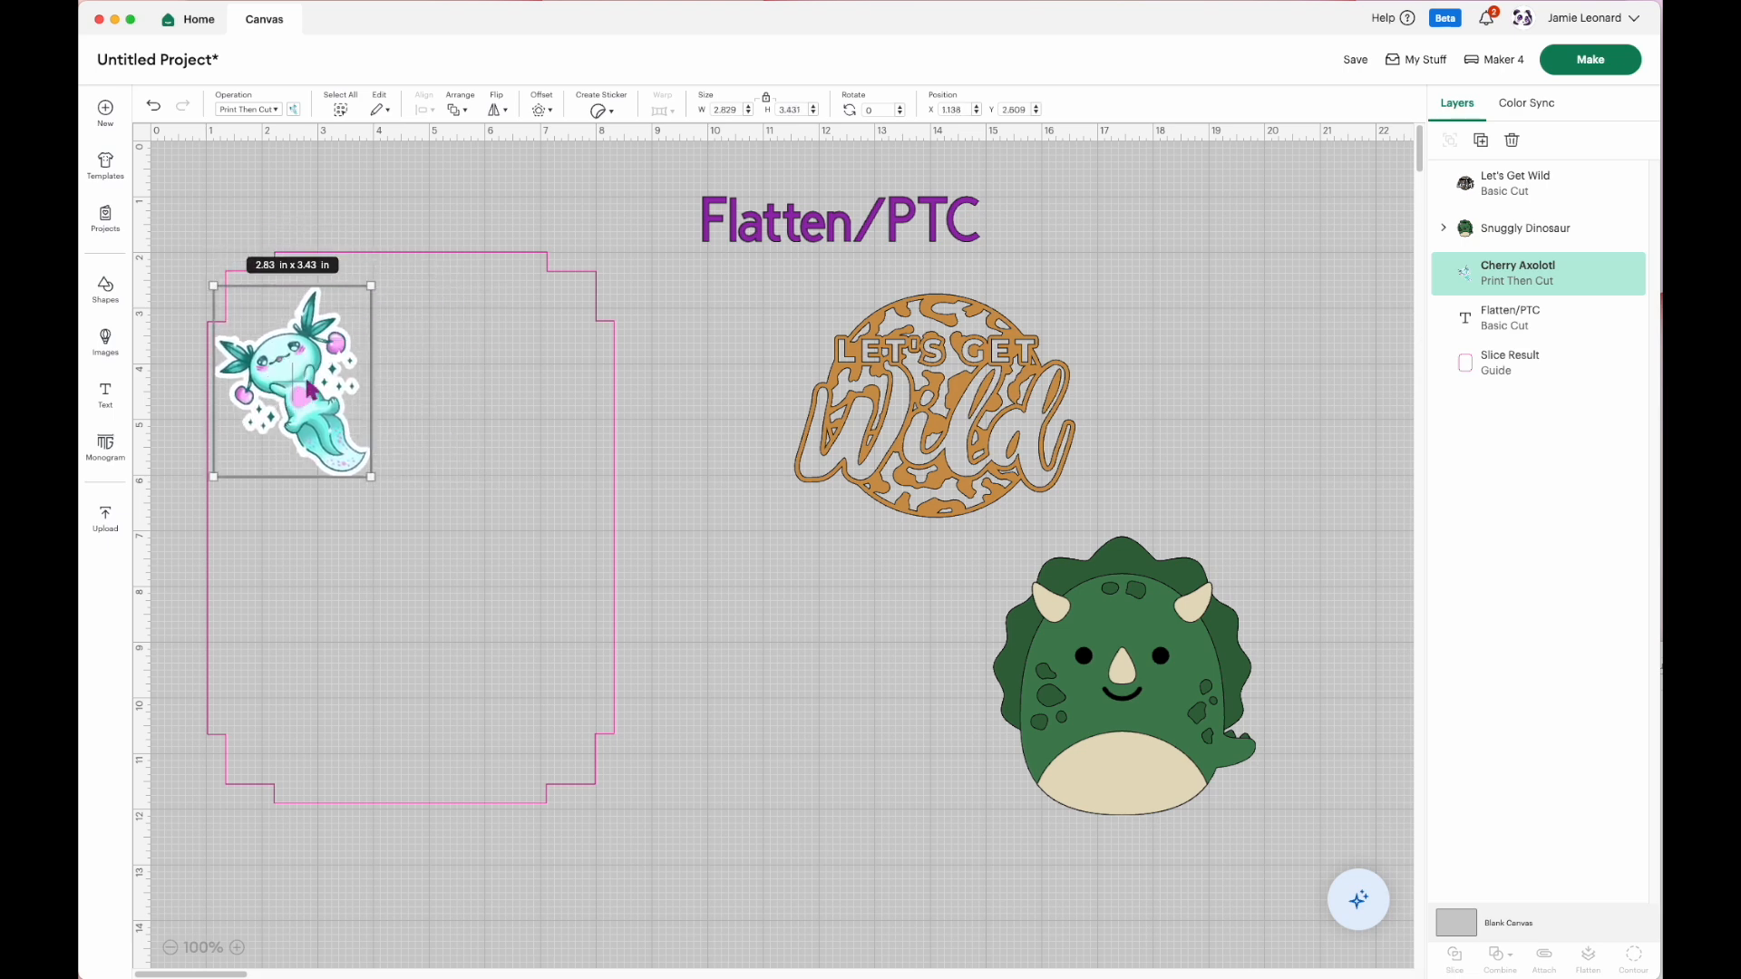
{"action": "left_click_drag", "start_coordinate": [306, 377], "coordinate": [323, 357]}
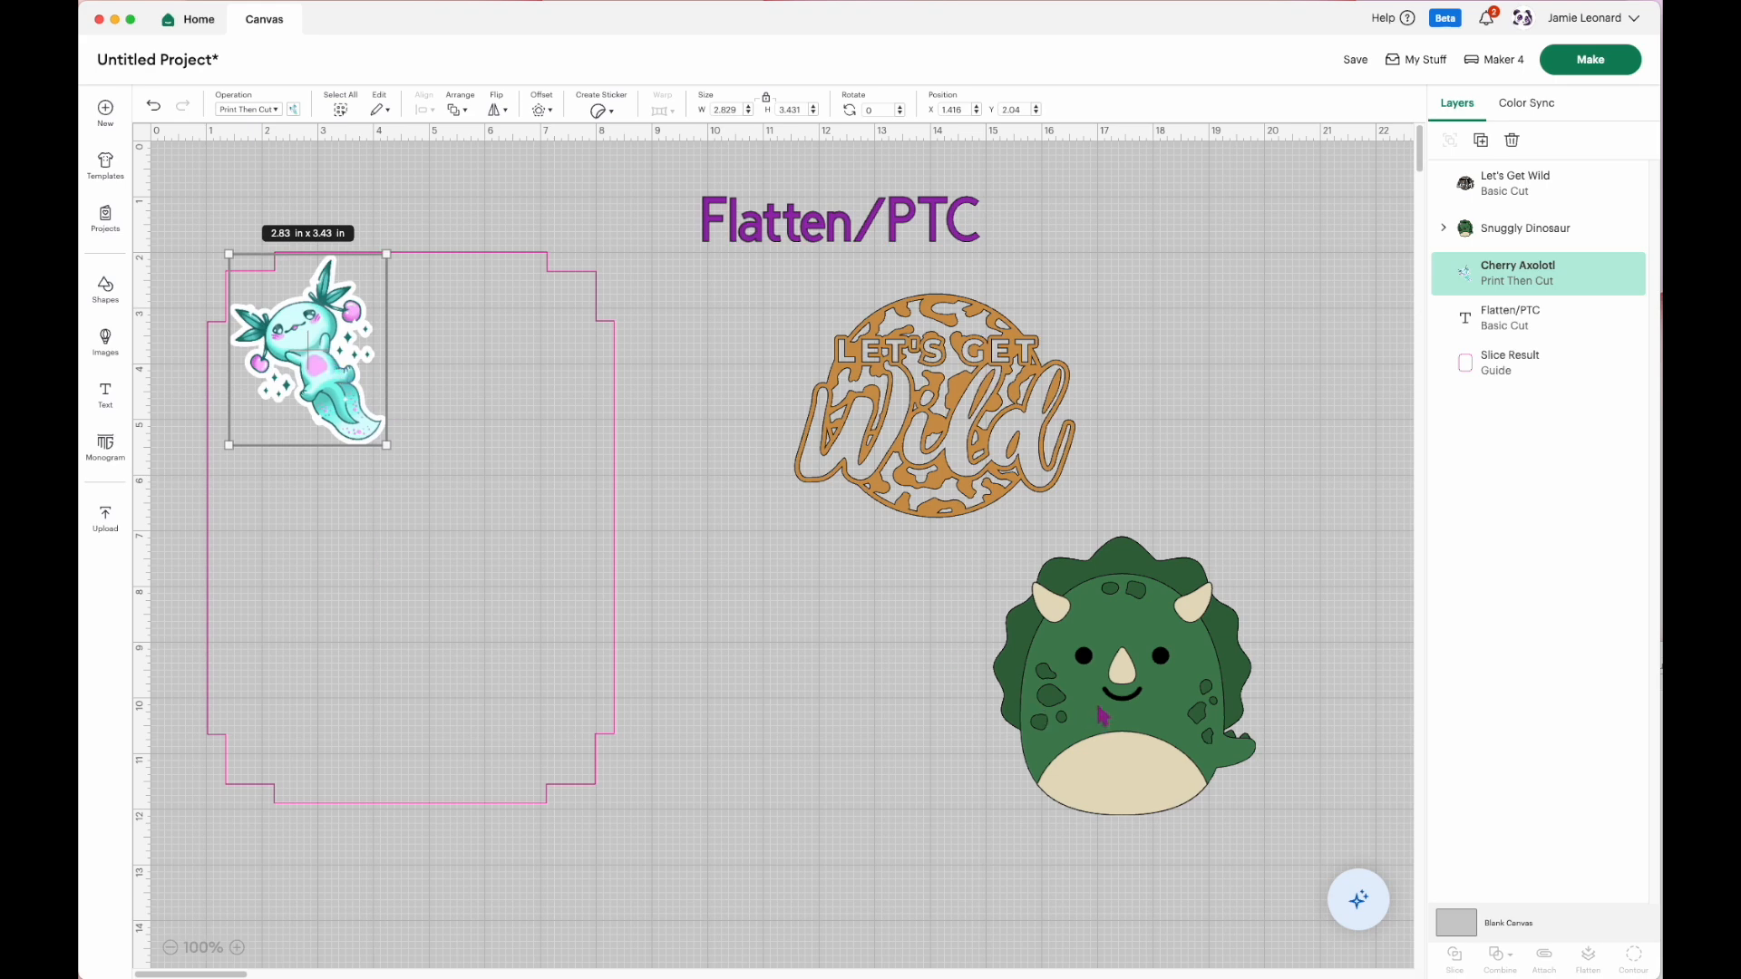
Move Let's Get Wild to the canvas's upper right and the dinosaur between it and the guide.
{"action": "left_click_drag", "start_coordinate": [952, 439], "coordinate": [1233, 330]}
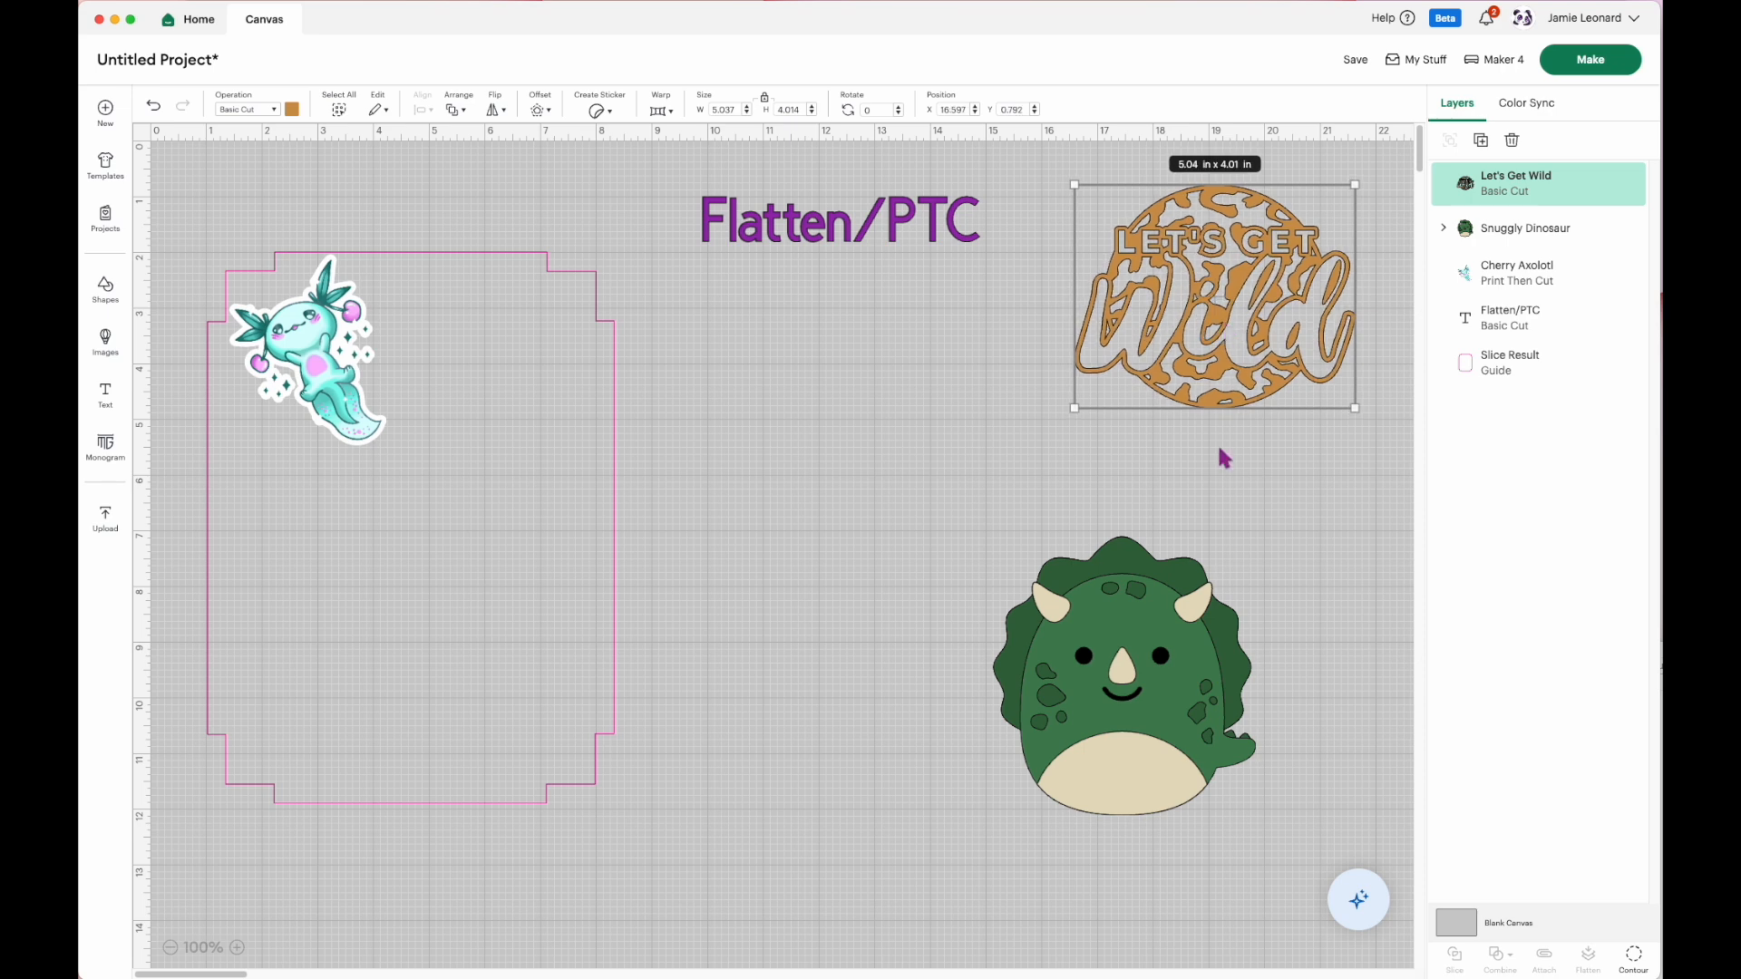
{"action": "left_click_drag", "start_coordinate": [1128, 726], "coordinate": [800, 542]}
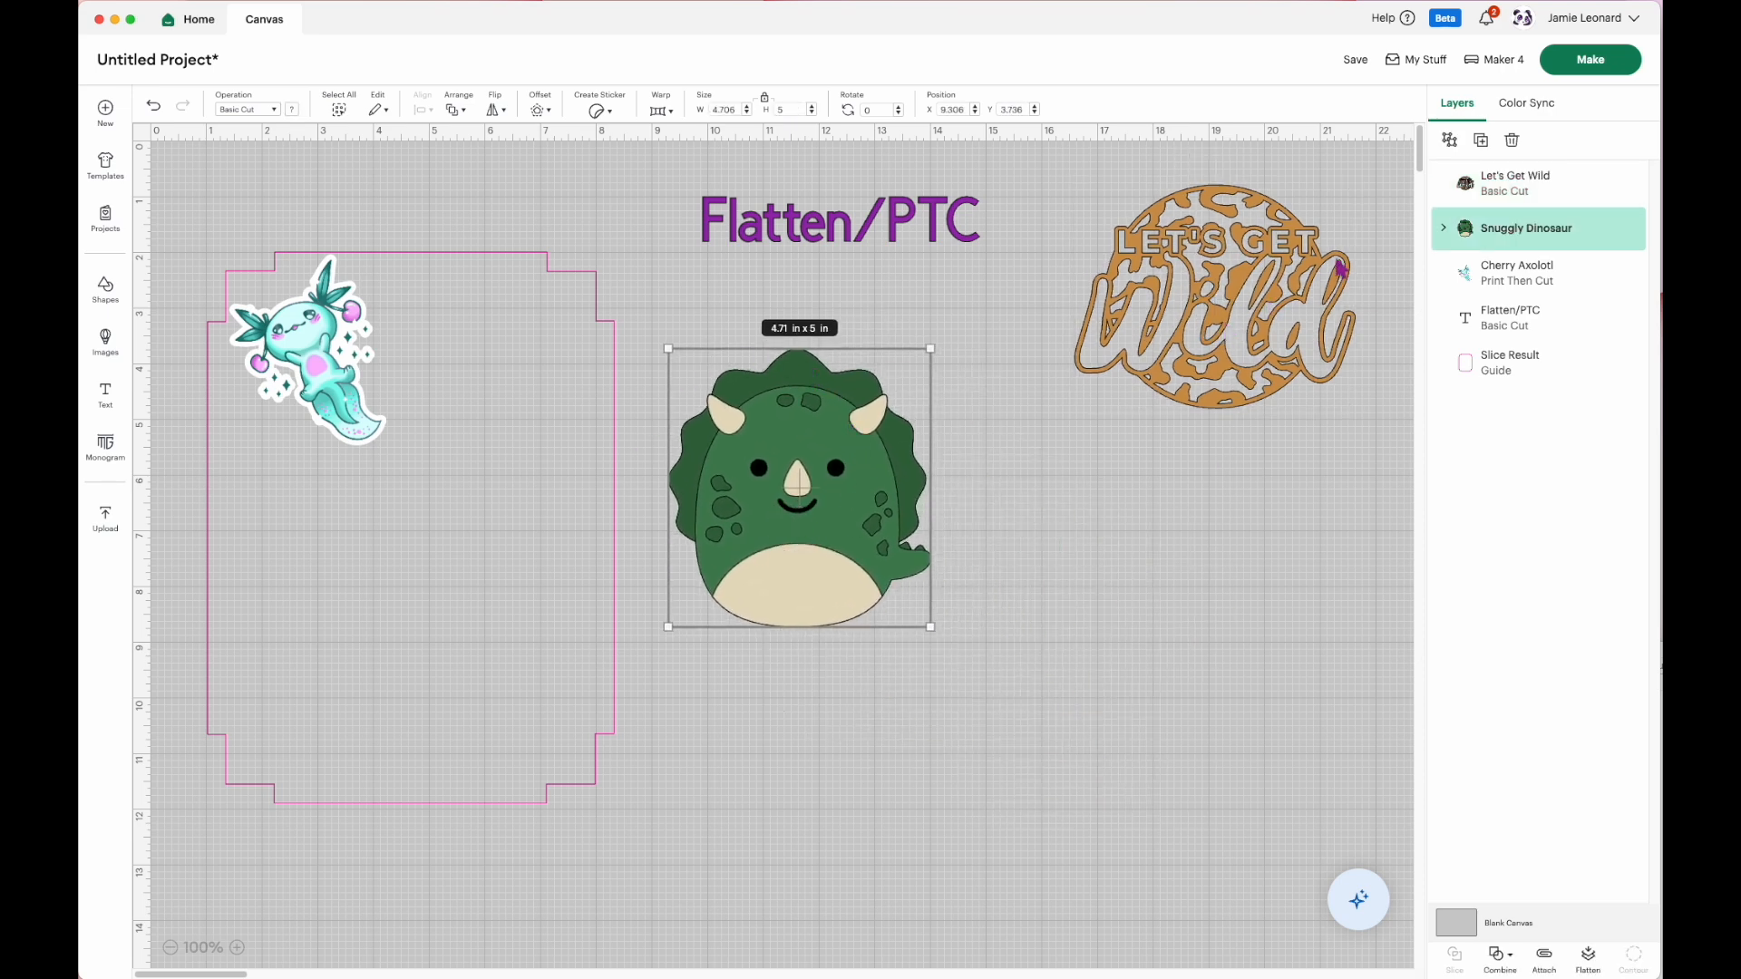
Expand the dinosaur's layers, review the separate material mats in the On Mat preview, and return to the canvas.
{"action": "left_click", "coordinate": [1444, 229]}
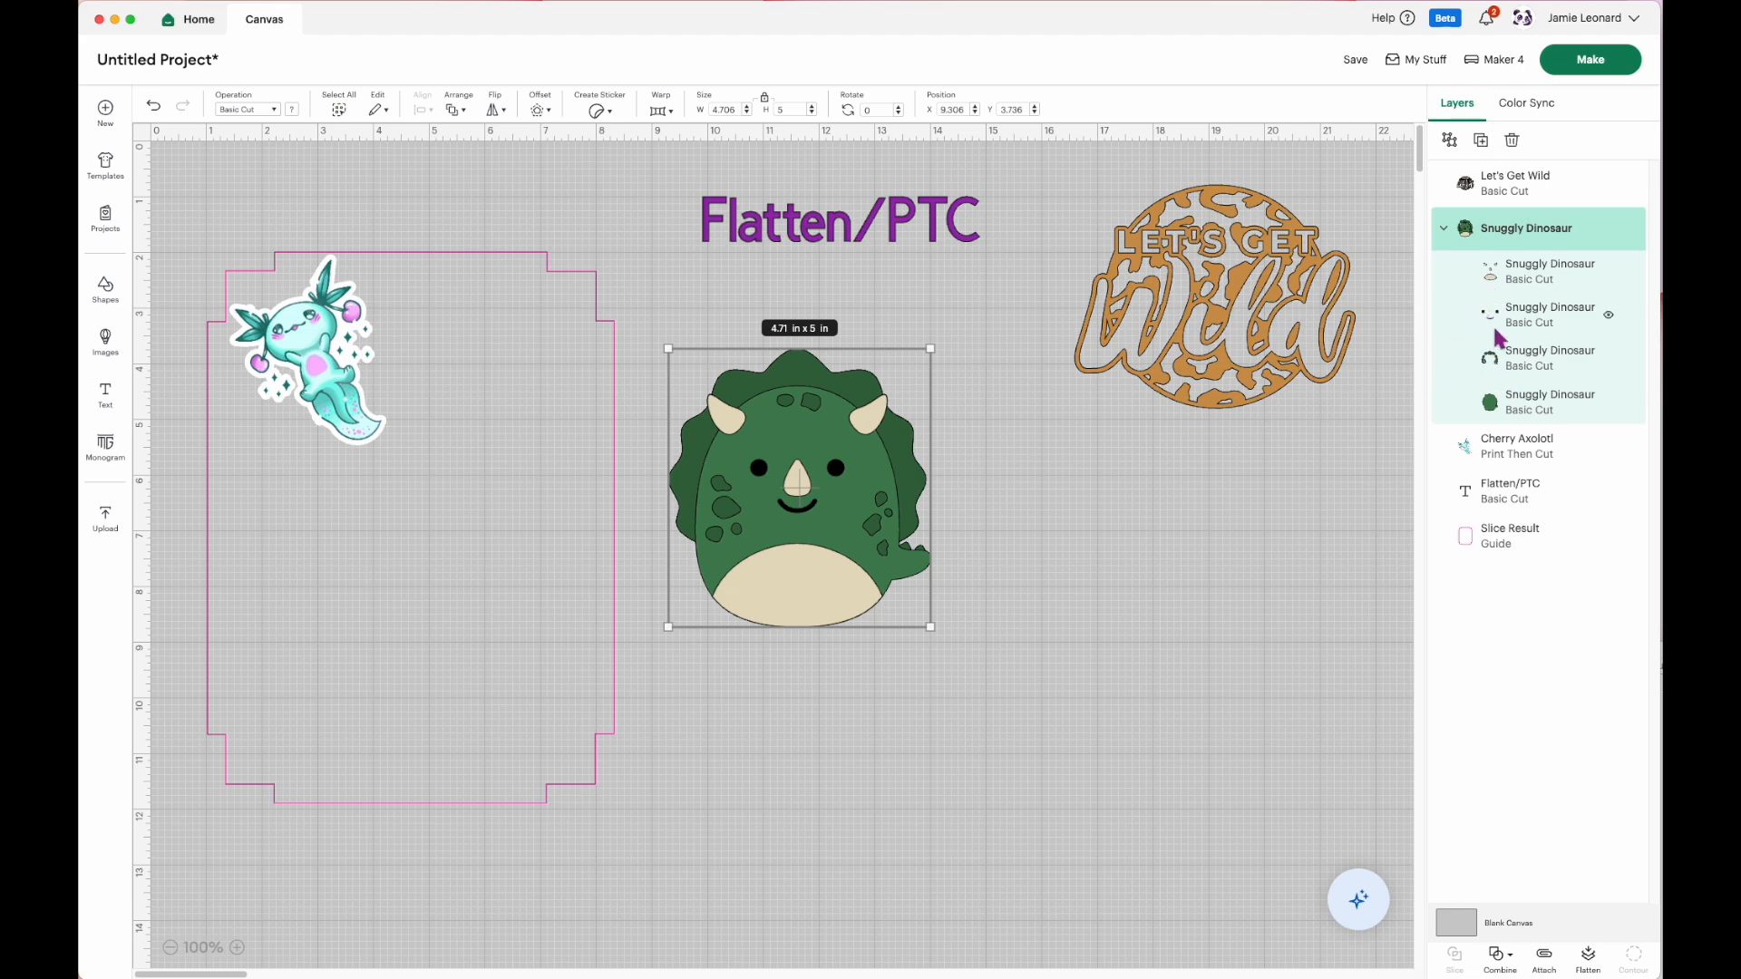
{"action": "left_click", "coordinate": [1560, 65]}
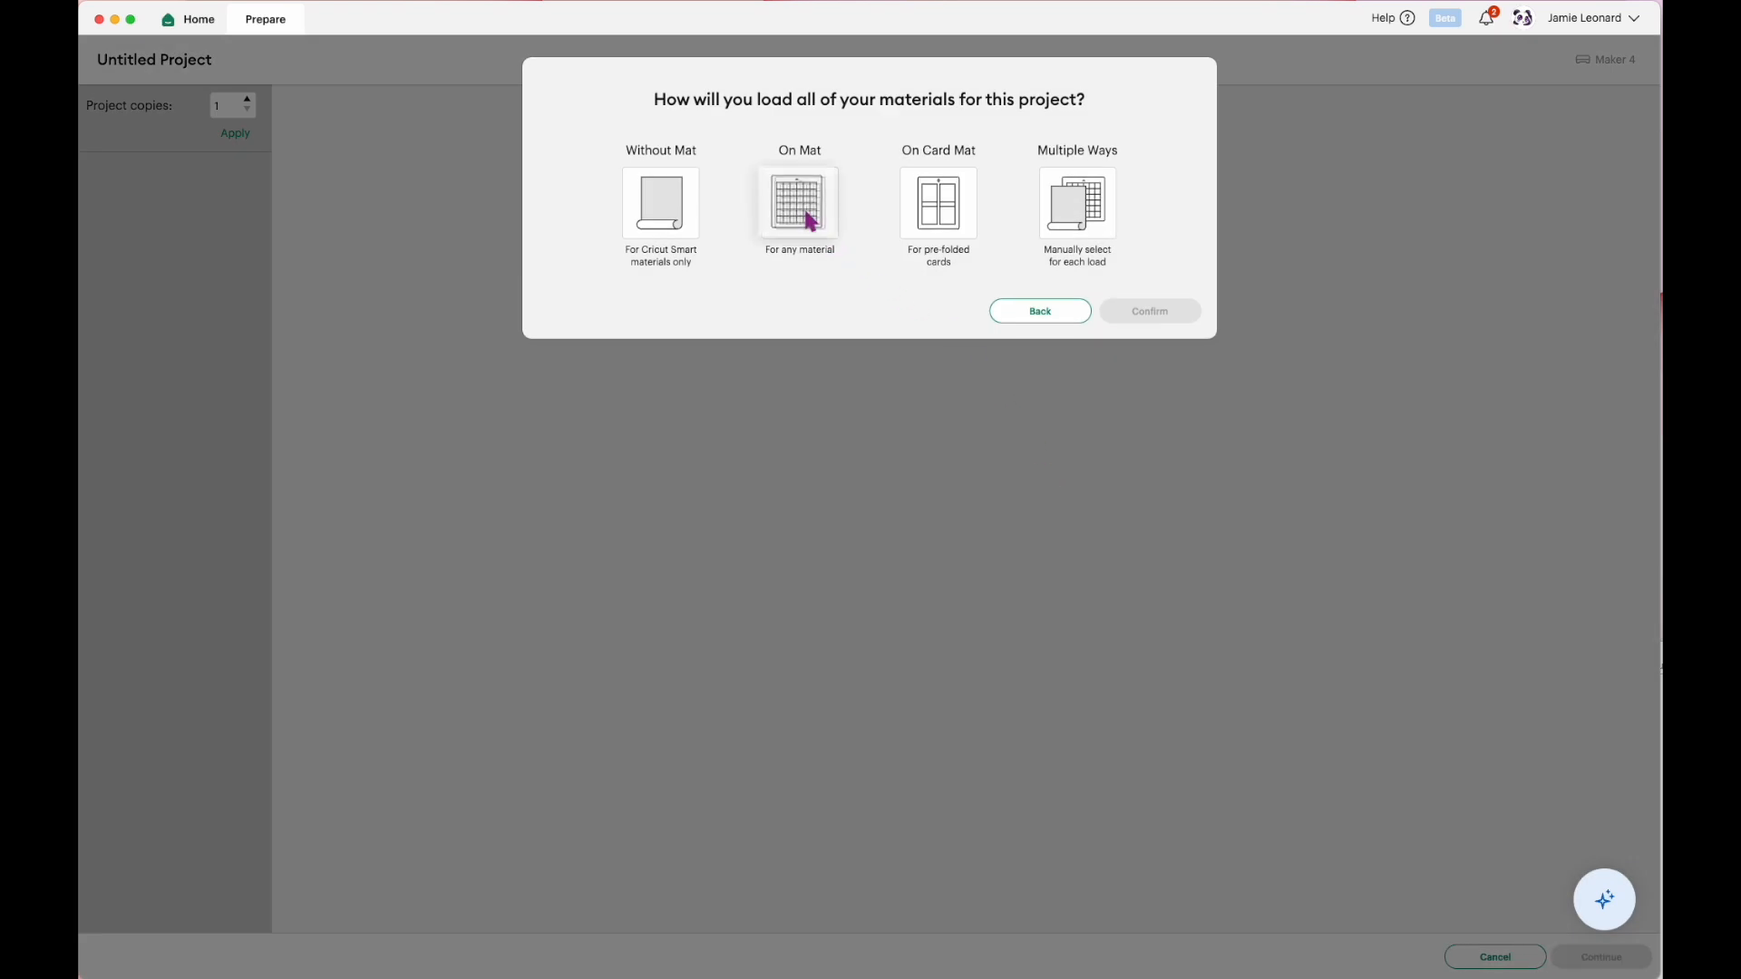
{"action": "left_click", "coordinate": [812, 220]}
{"action": "left_click", "coordinate": [1139, 367]}
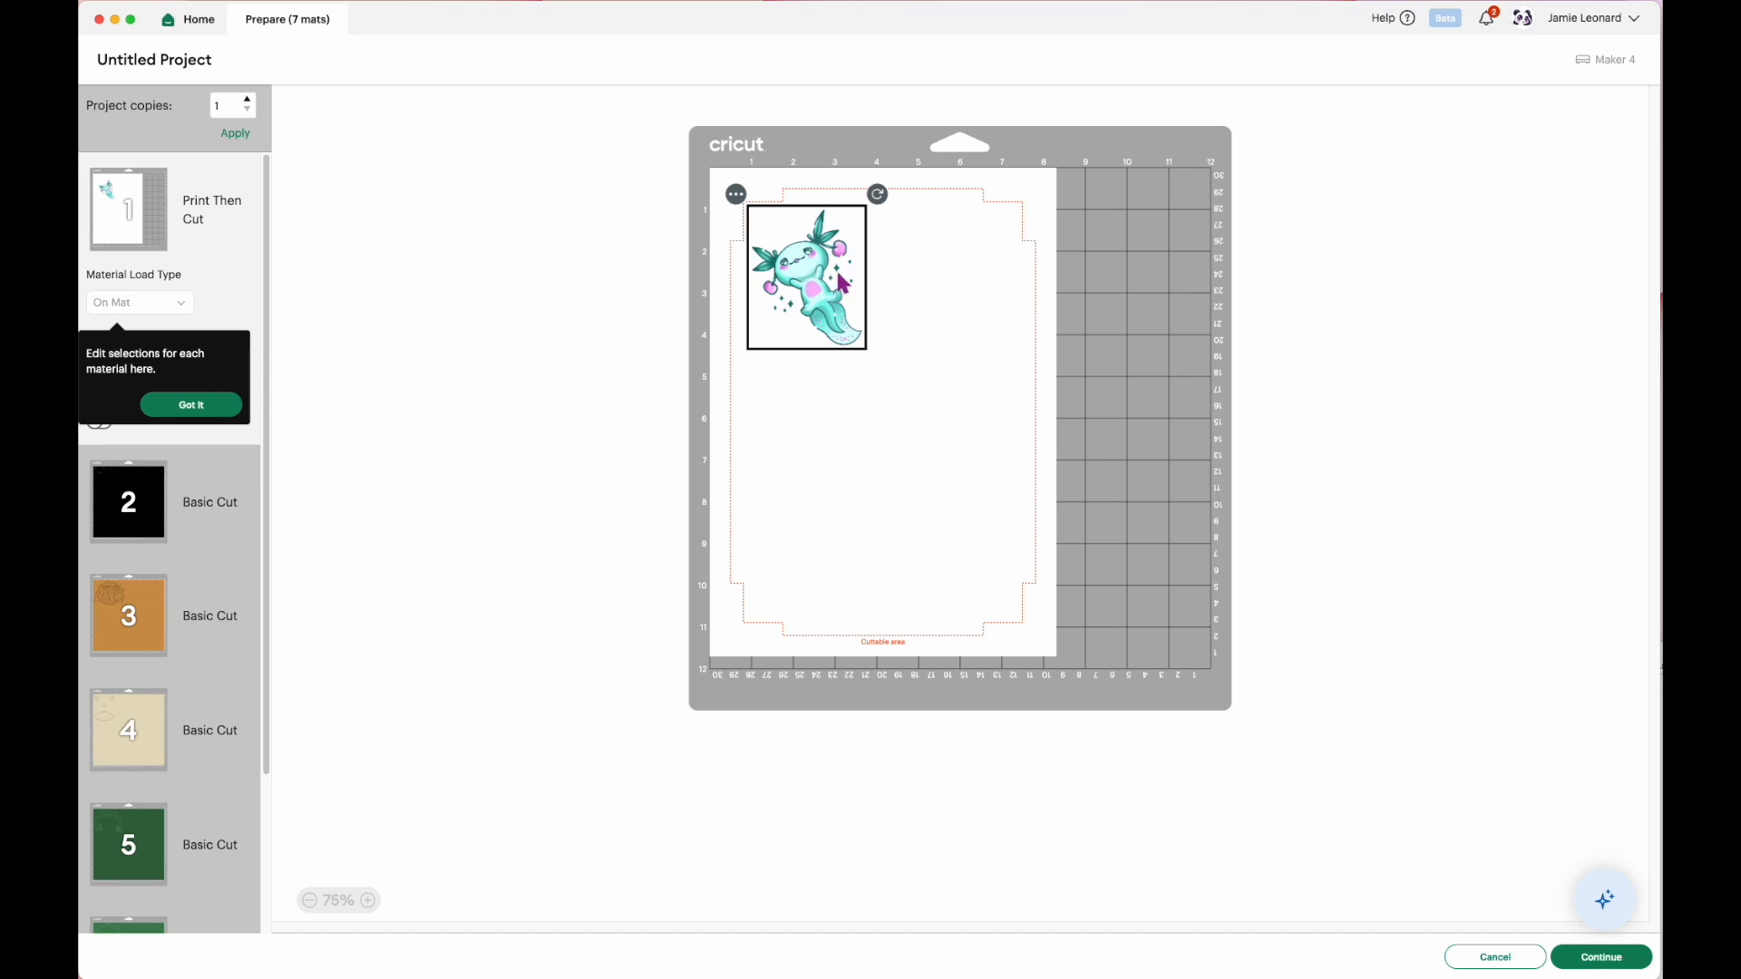
{"action": "left_click", "coordinate": [159, 517]}
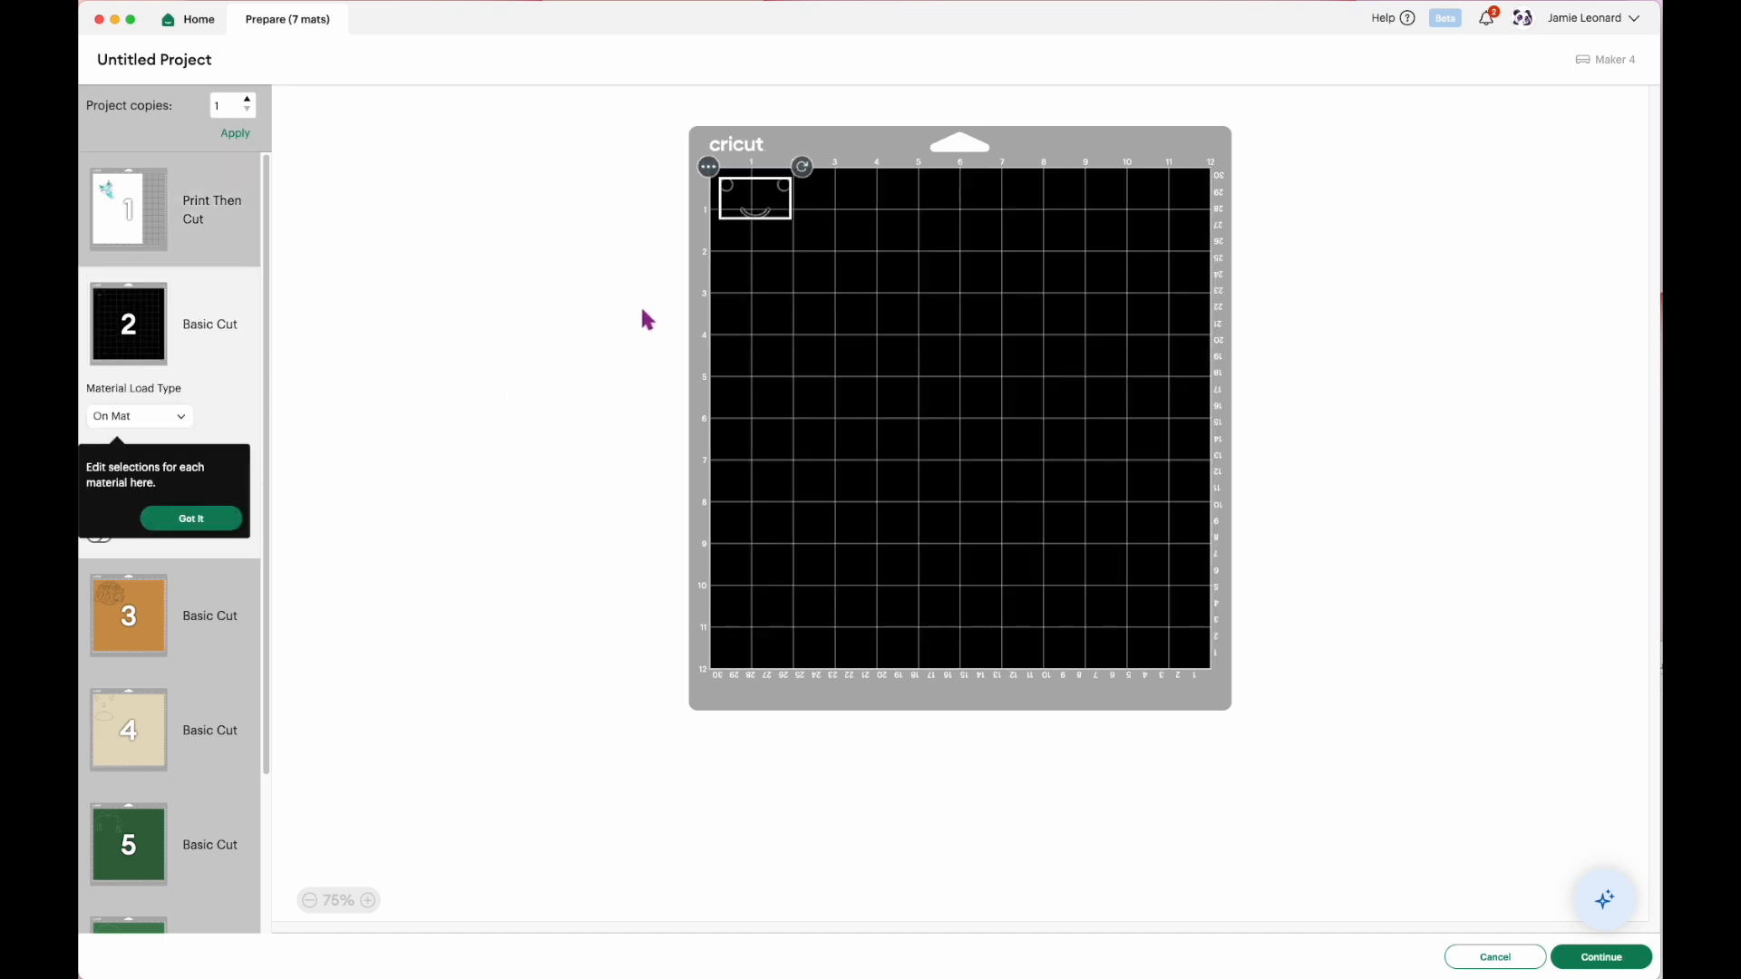
{"action": "left_click", "coordinate": [147, 618]}
{"action": "left_click", "coordinate": [129, 734]}
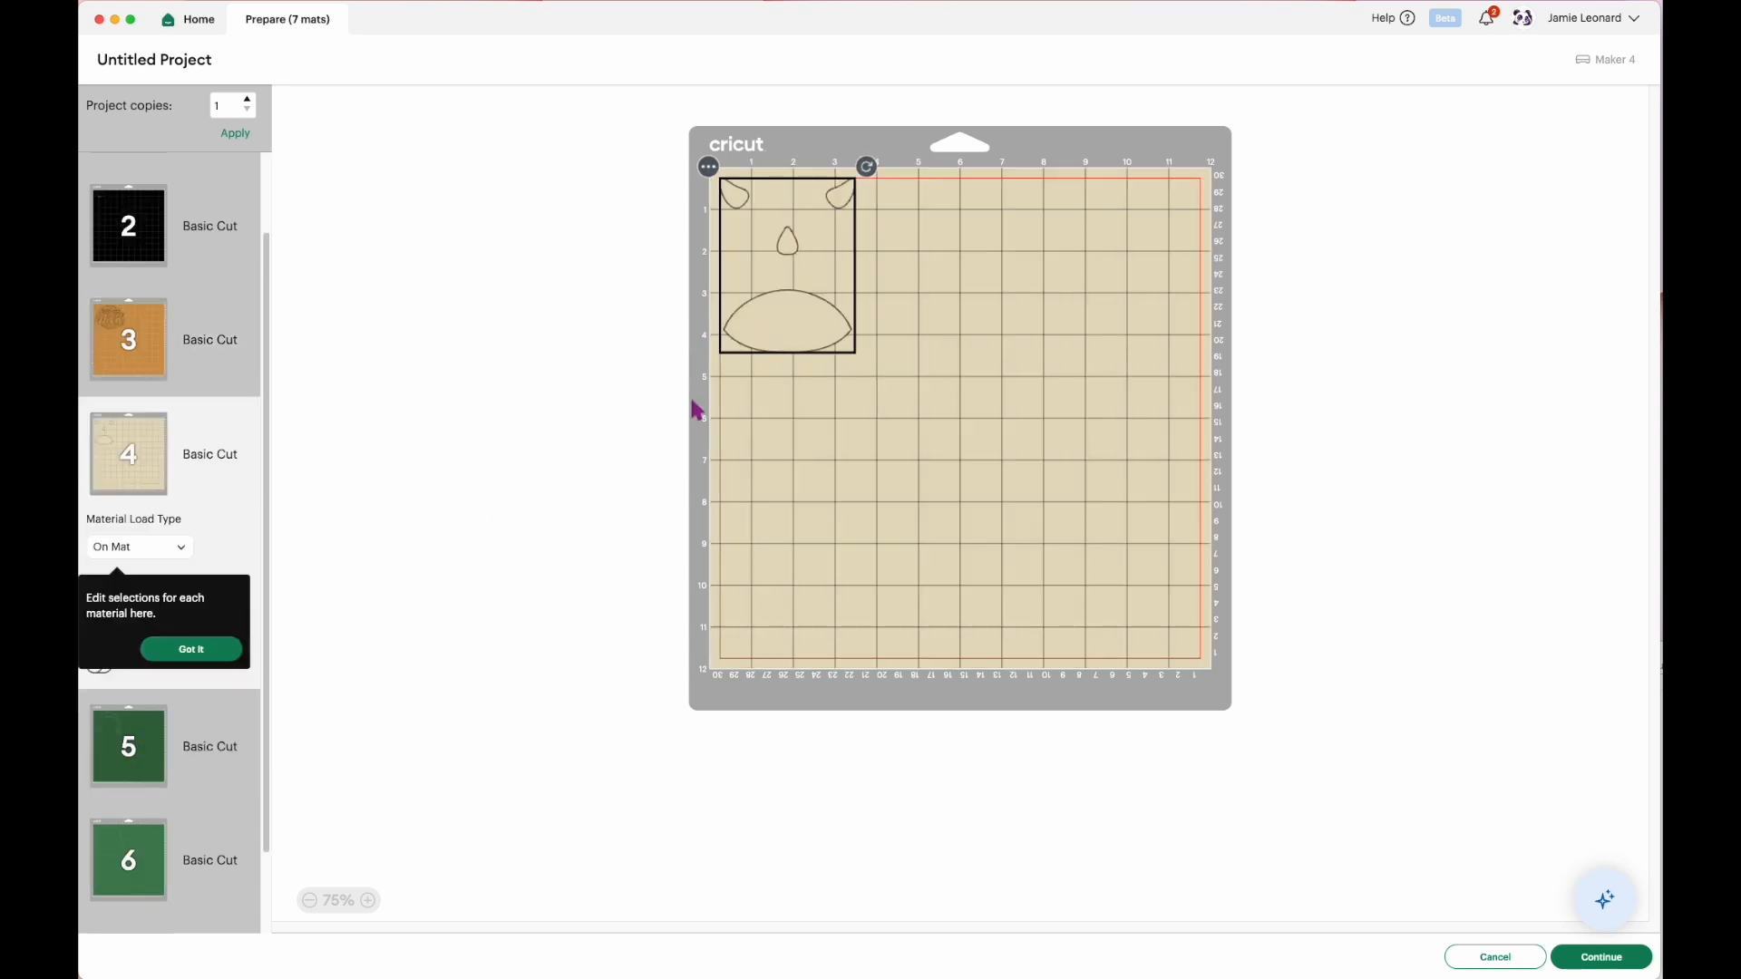
{"action": "left_click", "coordinate": [152, 766]}
{"action": "left_click", "coordinate": [150, 884]}
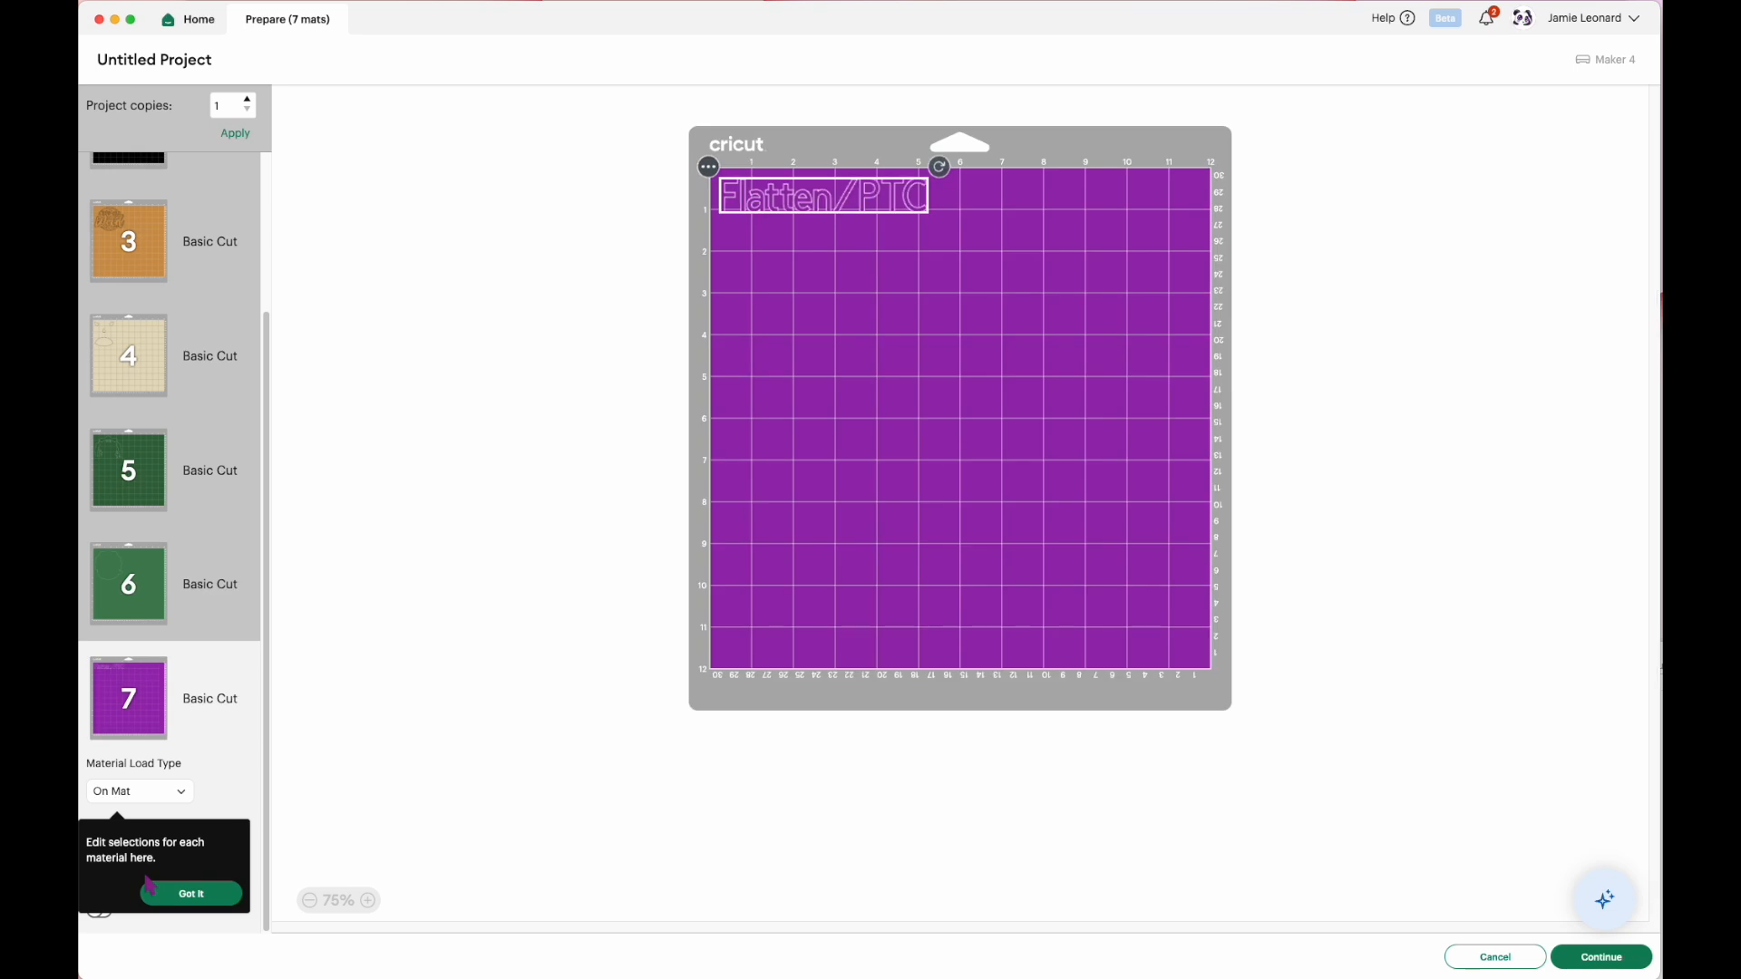
{"action": "left_click", "coordinate": [1455, 958]}
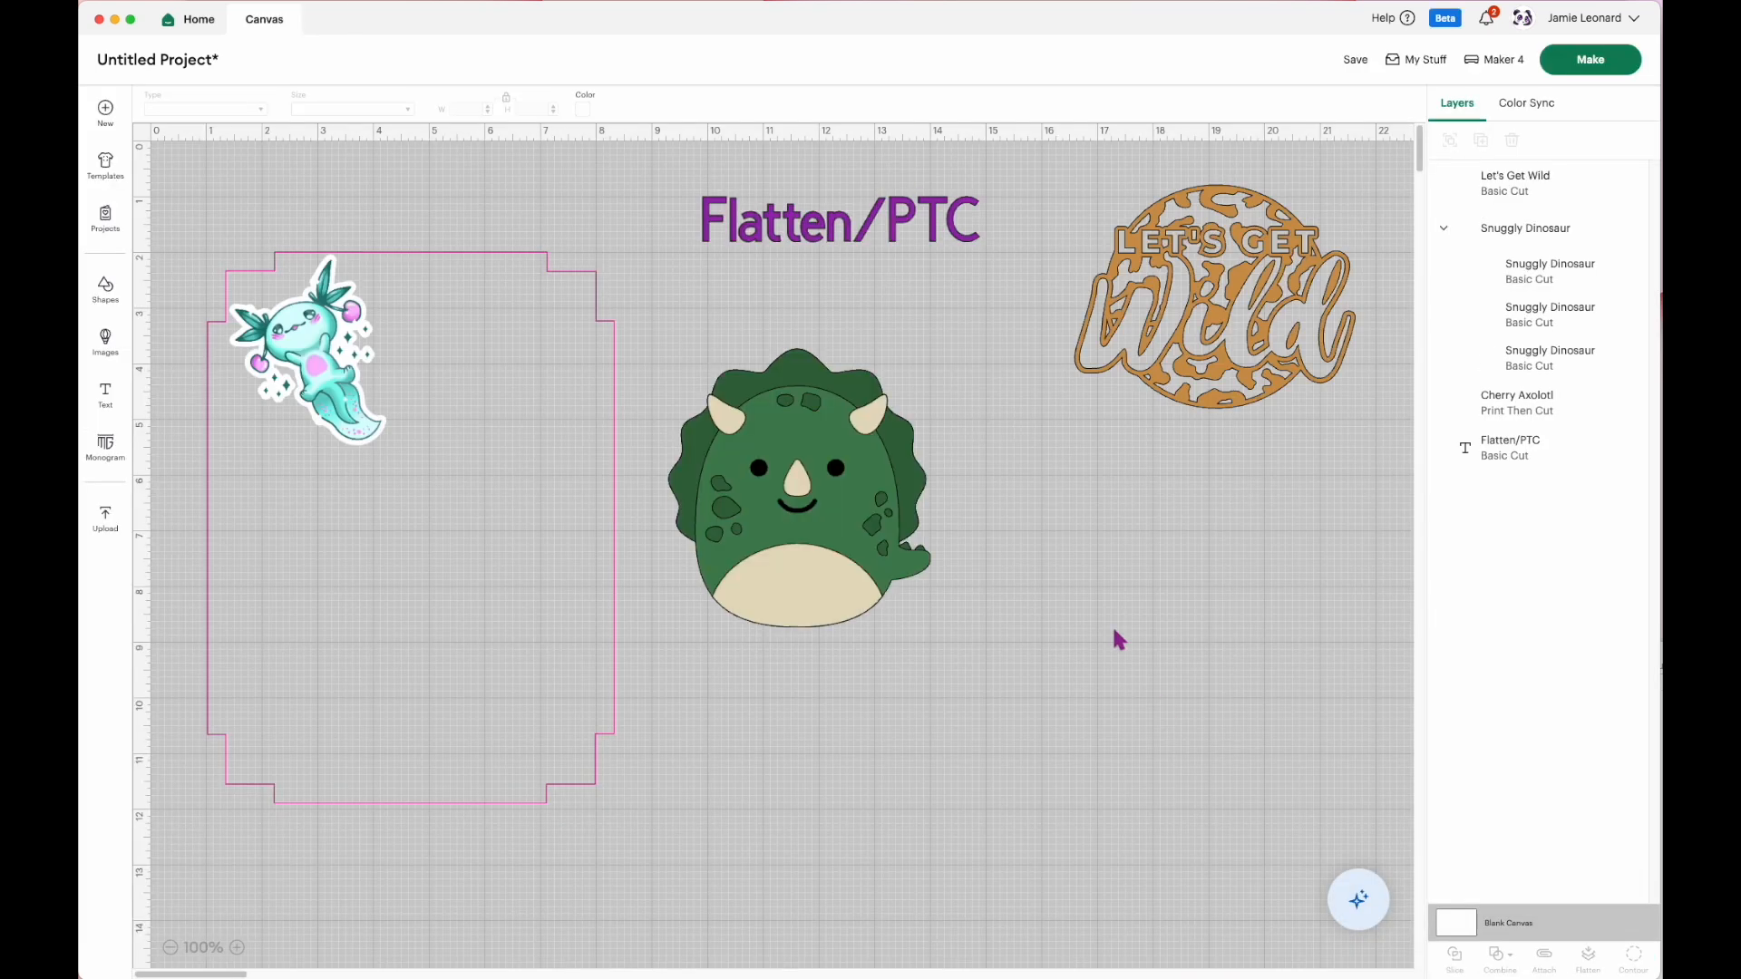
Nudge the Snuggly Dinosaur up and slightly left to about X 9.15, Y 3.29 in.
{"action": "left_click", "coordinate": [850, 536]}
{"action": "left_click_drag", "start_coordinate": [848, 535], "coordinate": [839, 510]}
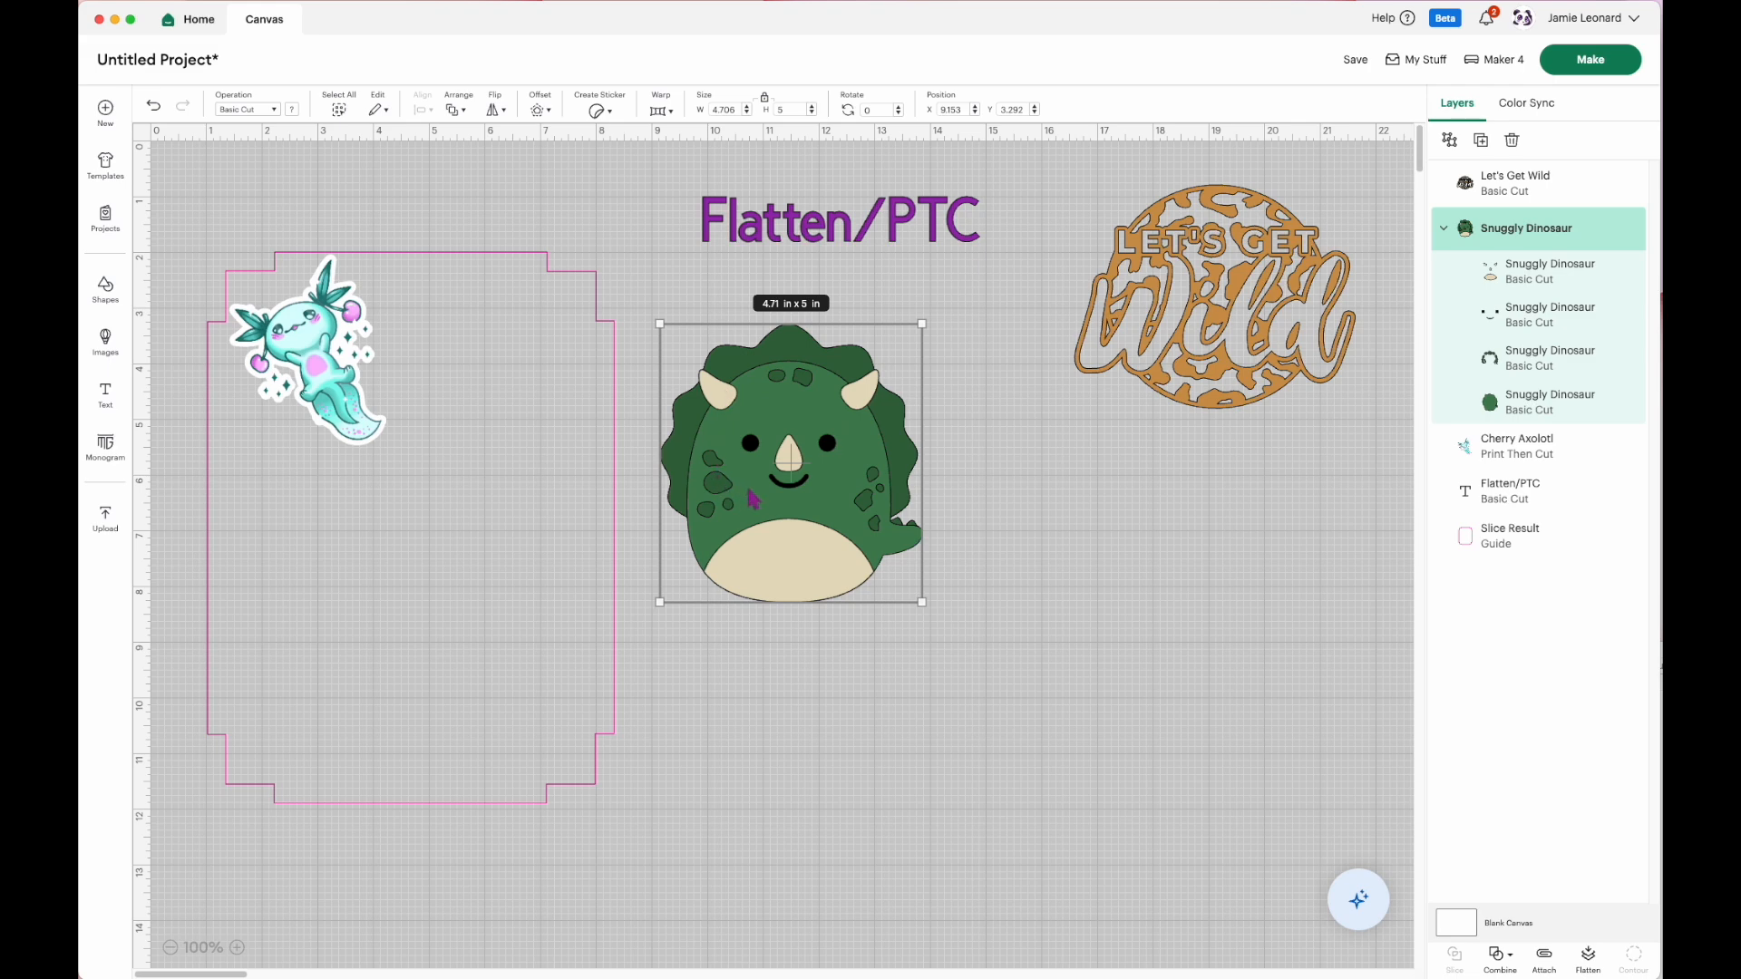
Place a duplicate of the Snuggly Dinosaur below Let's Get Wild and flatten the original dinosaur.
{"action": "left_click", "coordinate": [1480, 139]}
{"action": "left_click_drag", "start_coordinate": [931, 461], "coordinate": [1307, 558]}
{"action": "left_click", "coordinate": [815, 486]}
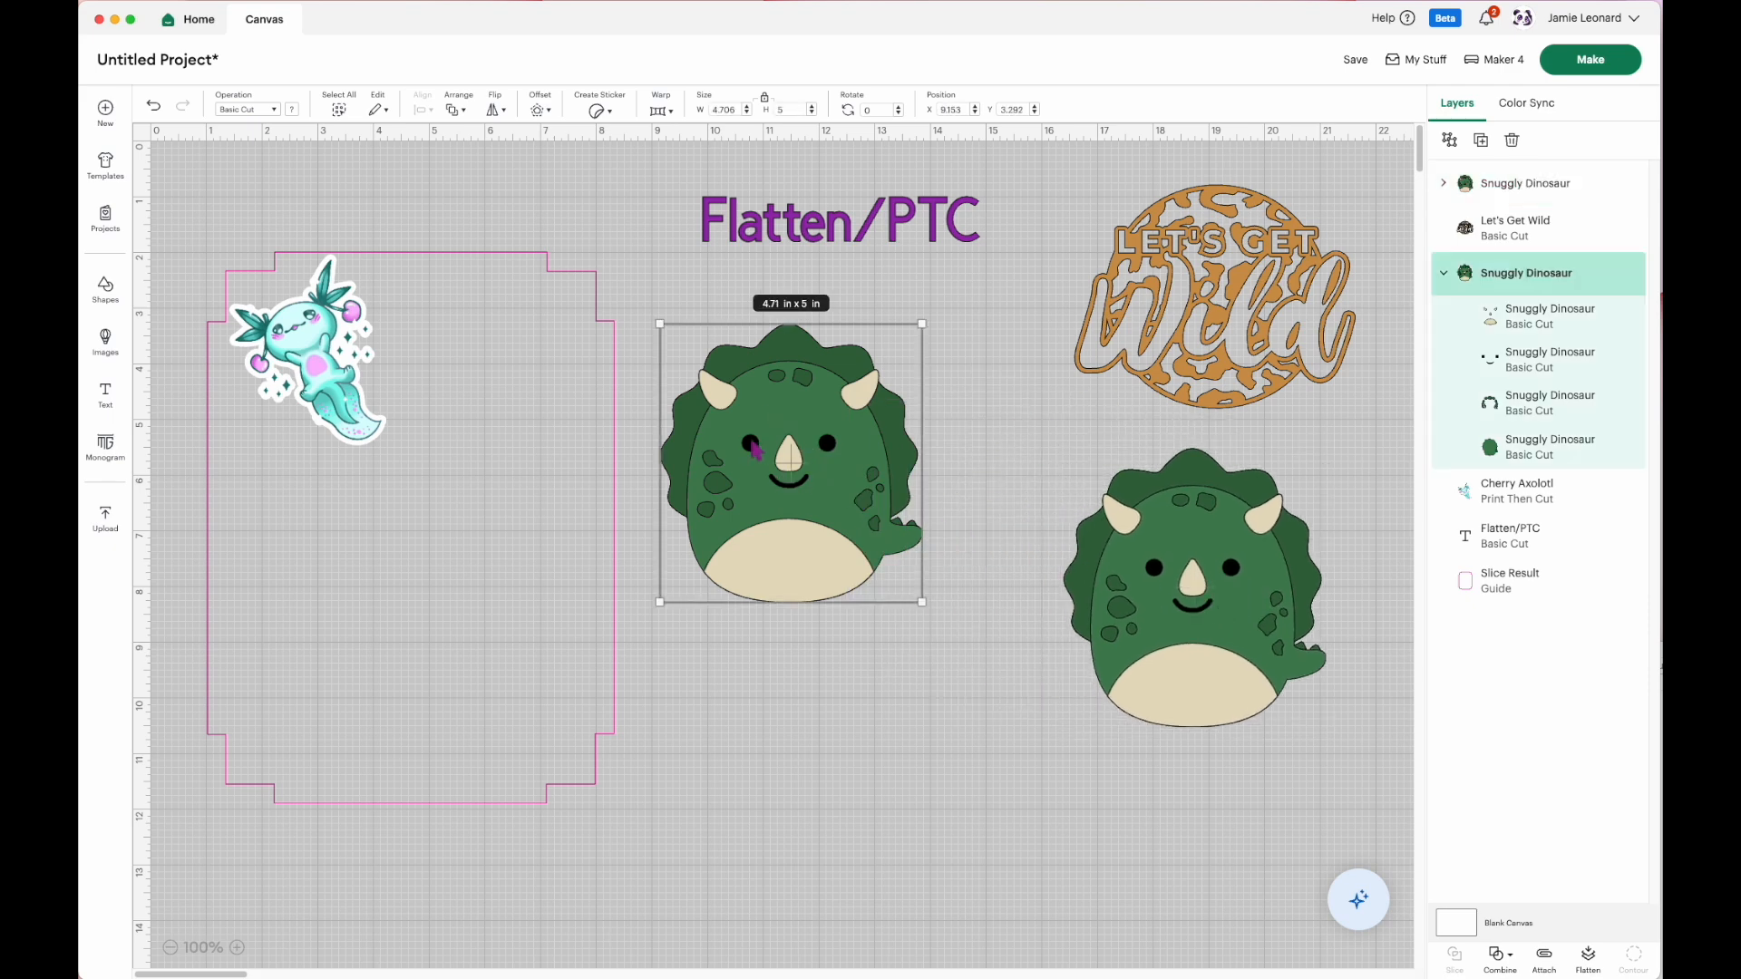
{"action": "left_click", "coordinate": [1588, 958]}
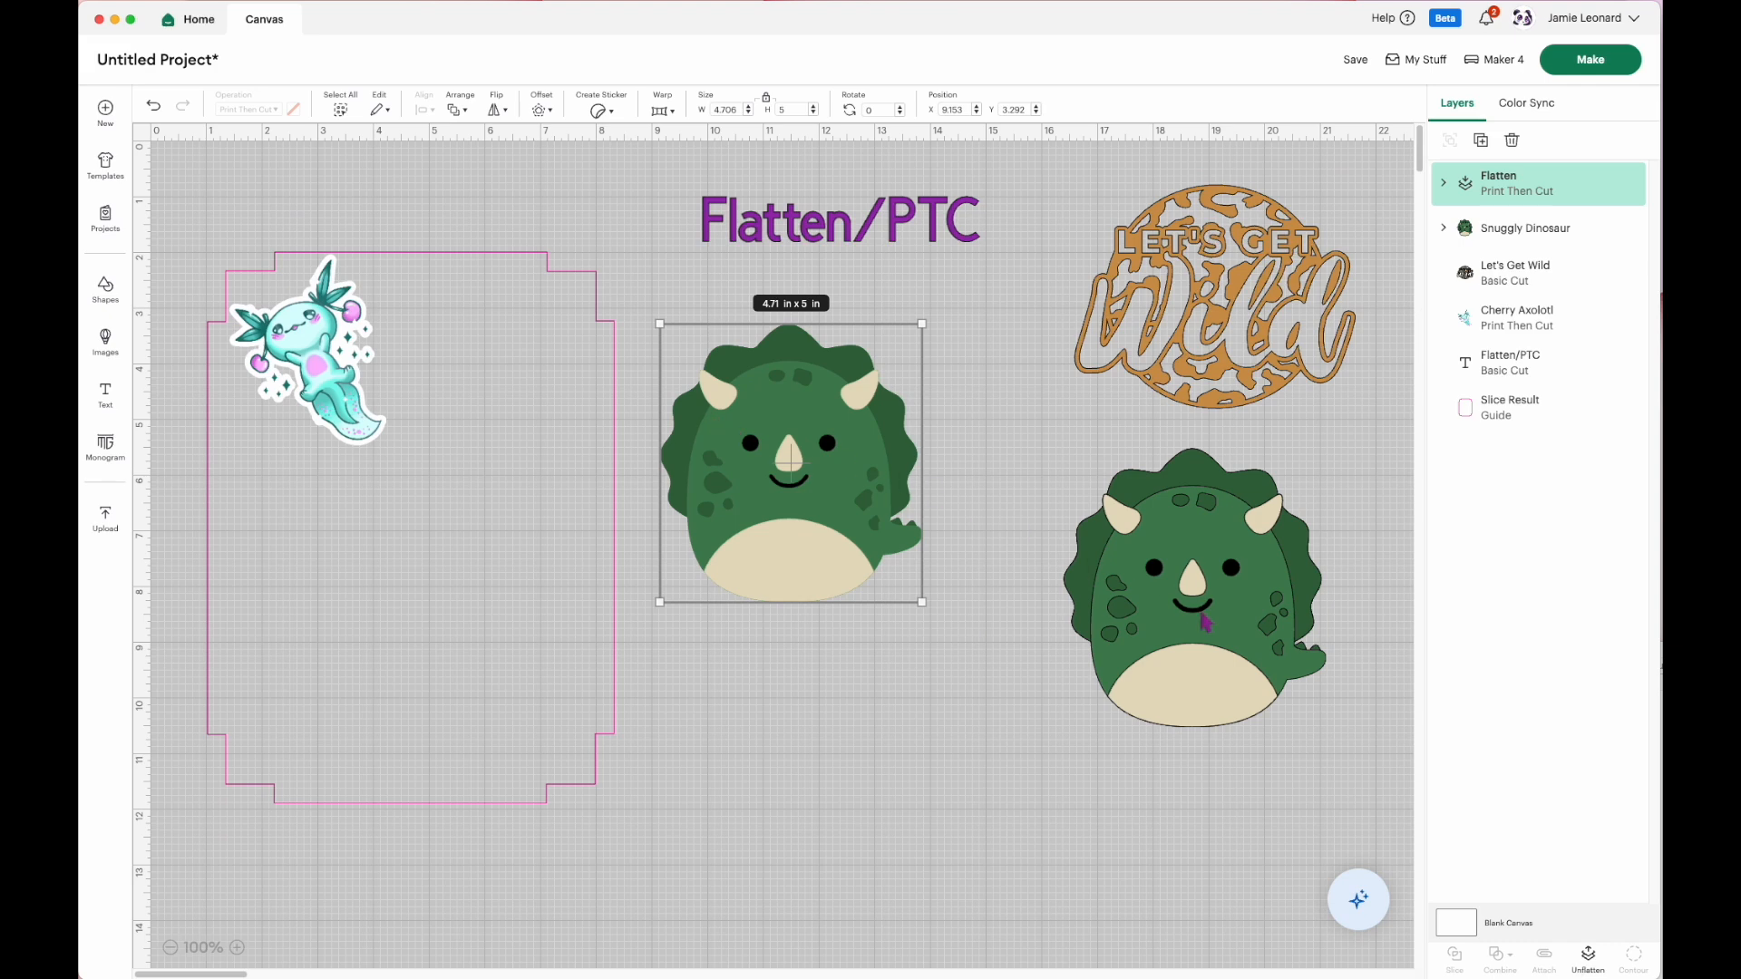
Move the duplicate dinosaur to about X 14.38, Y 5.17 in and set its operation to Pen.
{"action": "left_click_drag", "start_coordinate": [1101, 575], "coordinate": [988, 557]}
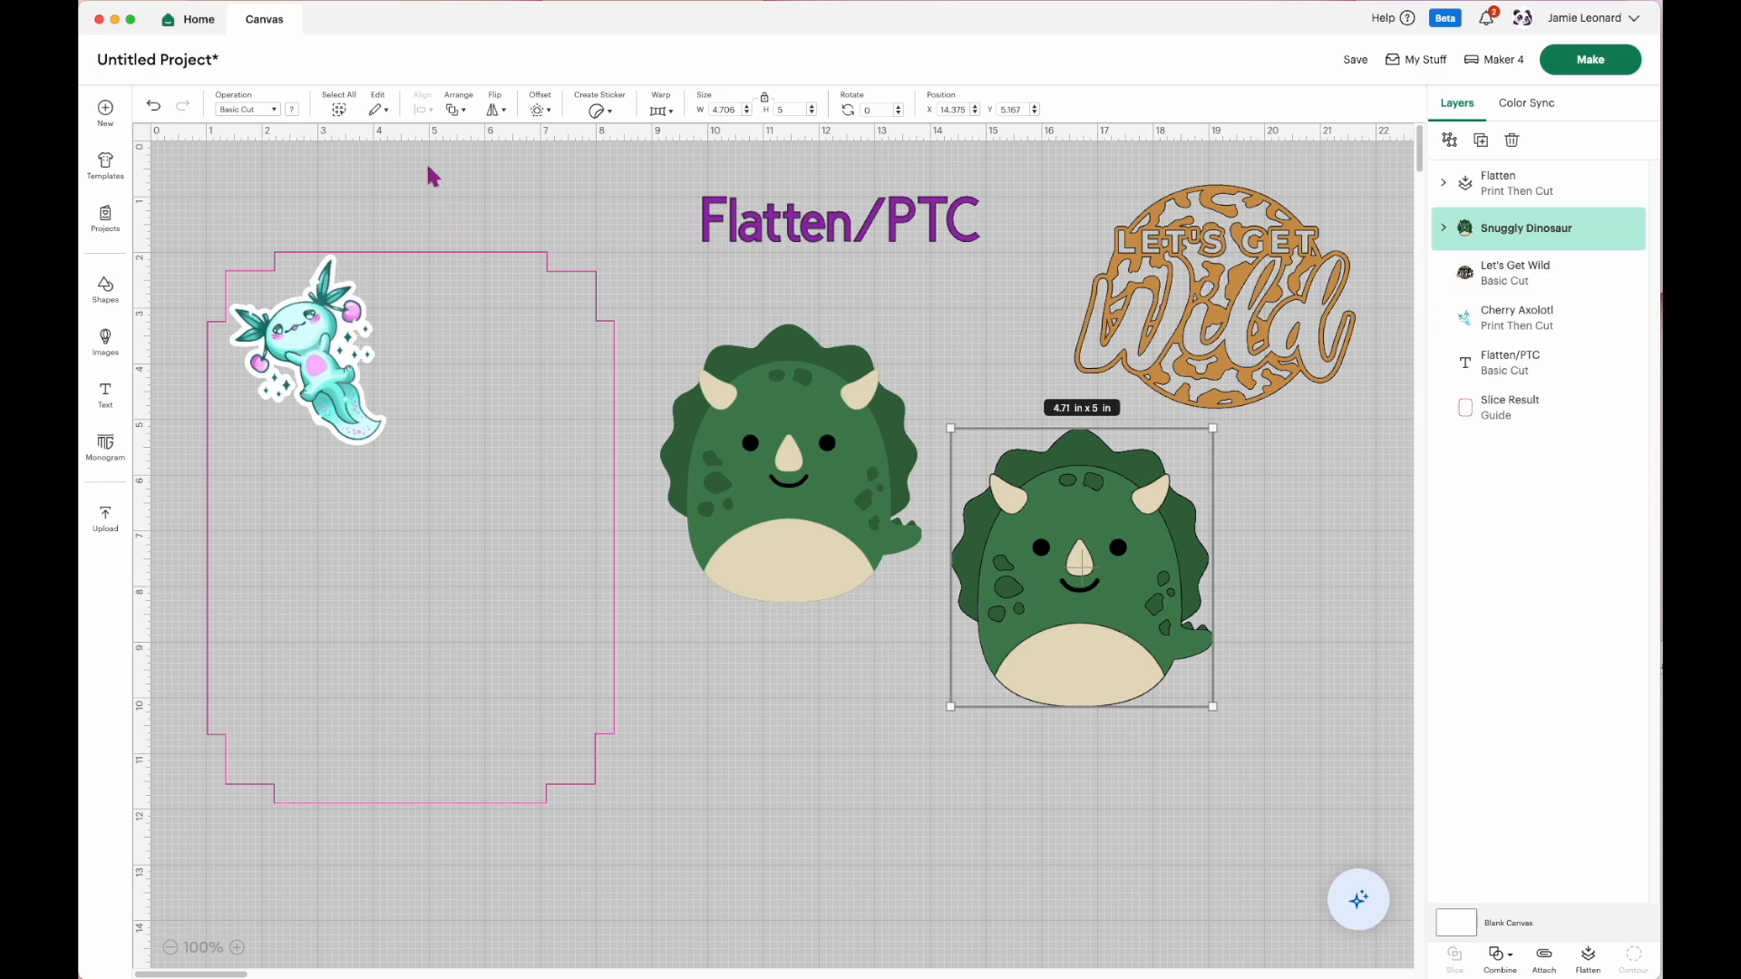
{"action": "left_click", "coordinate": [271, 110]}
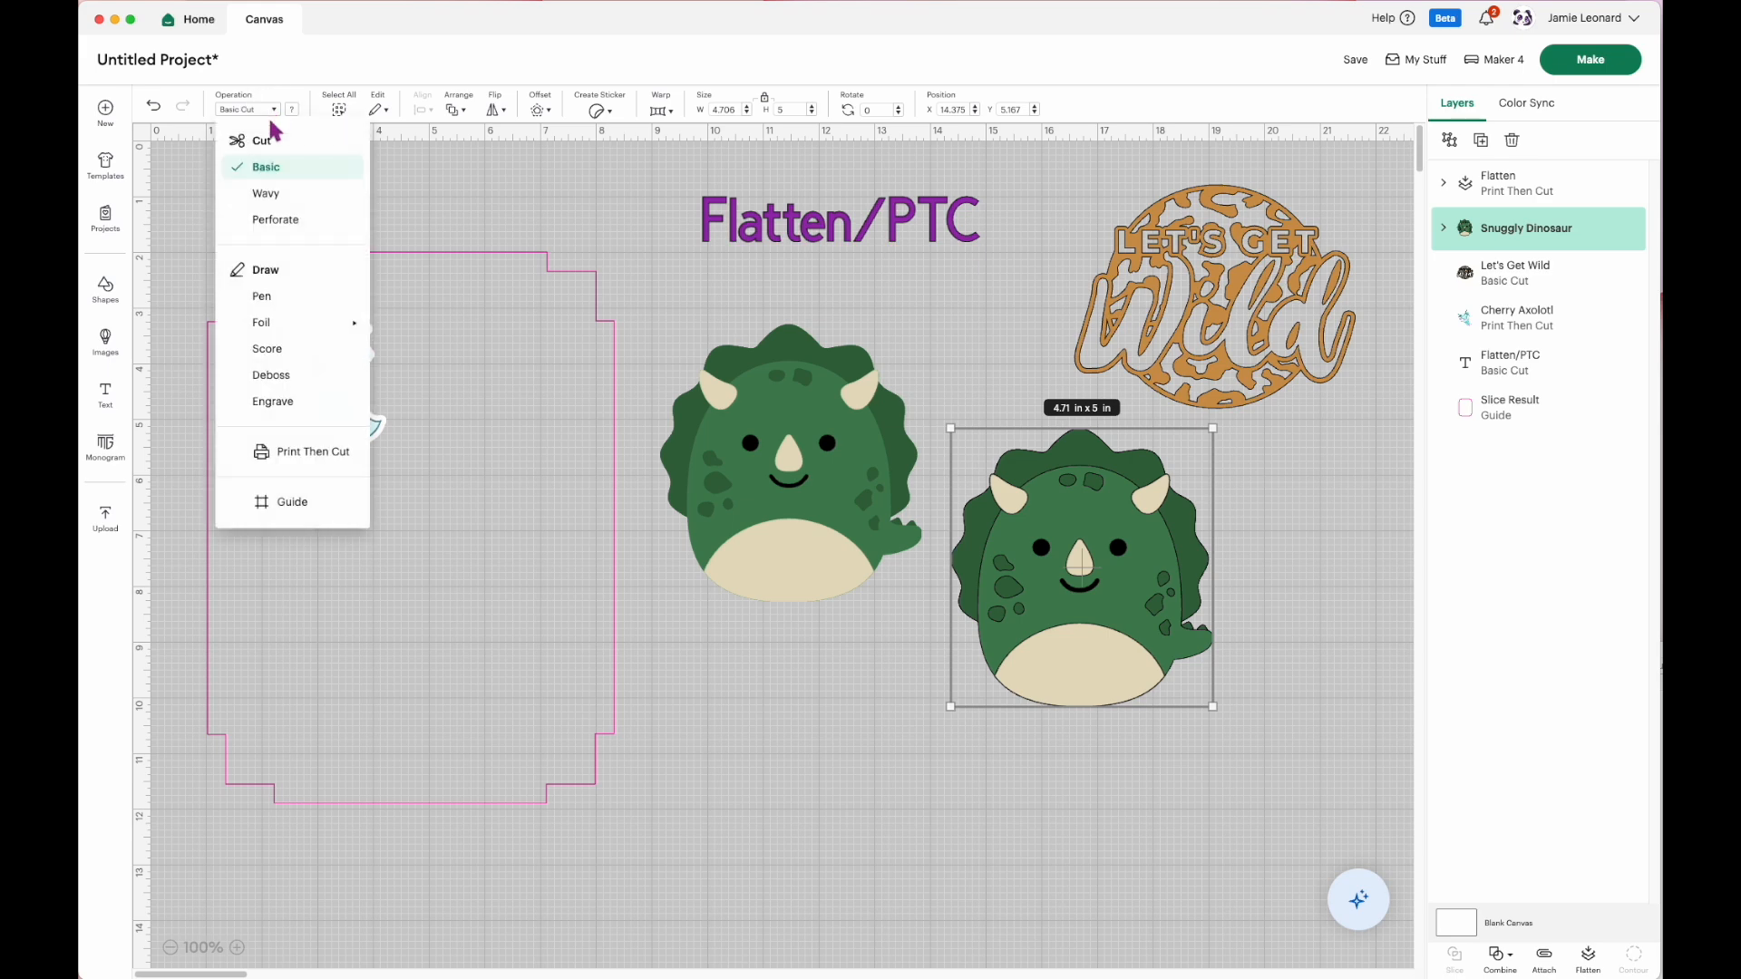
{"action": "left_click", "coordinate": [290, 297]}
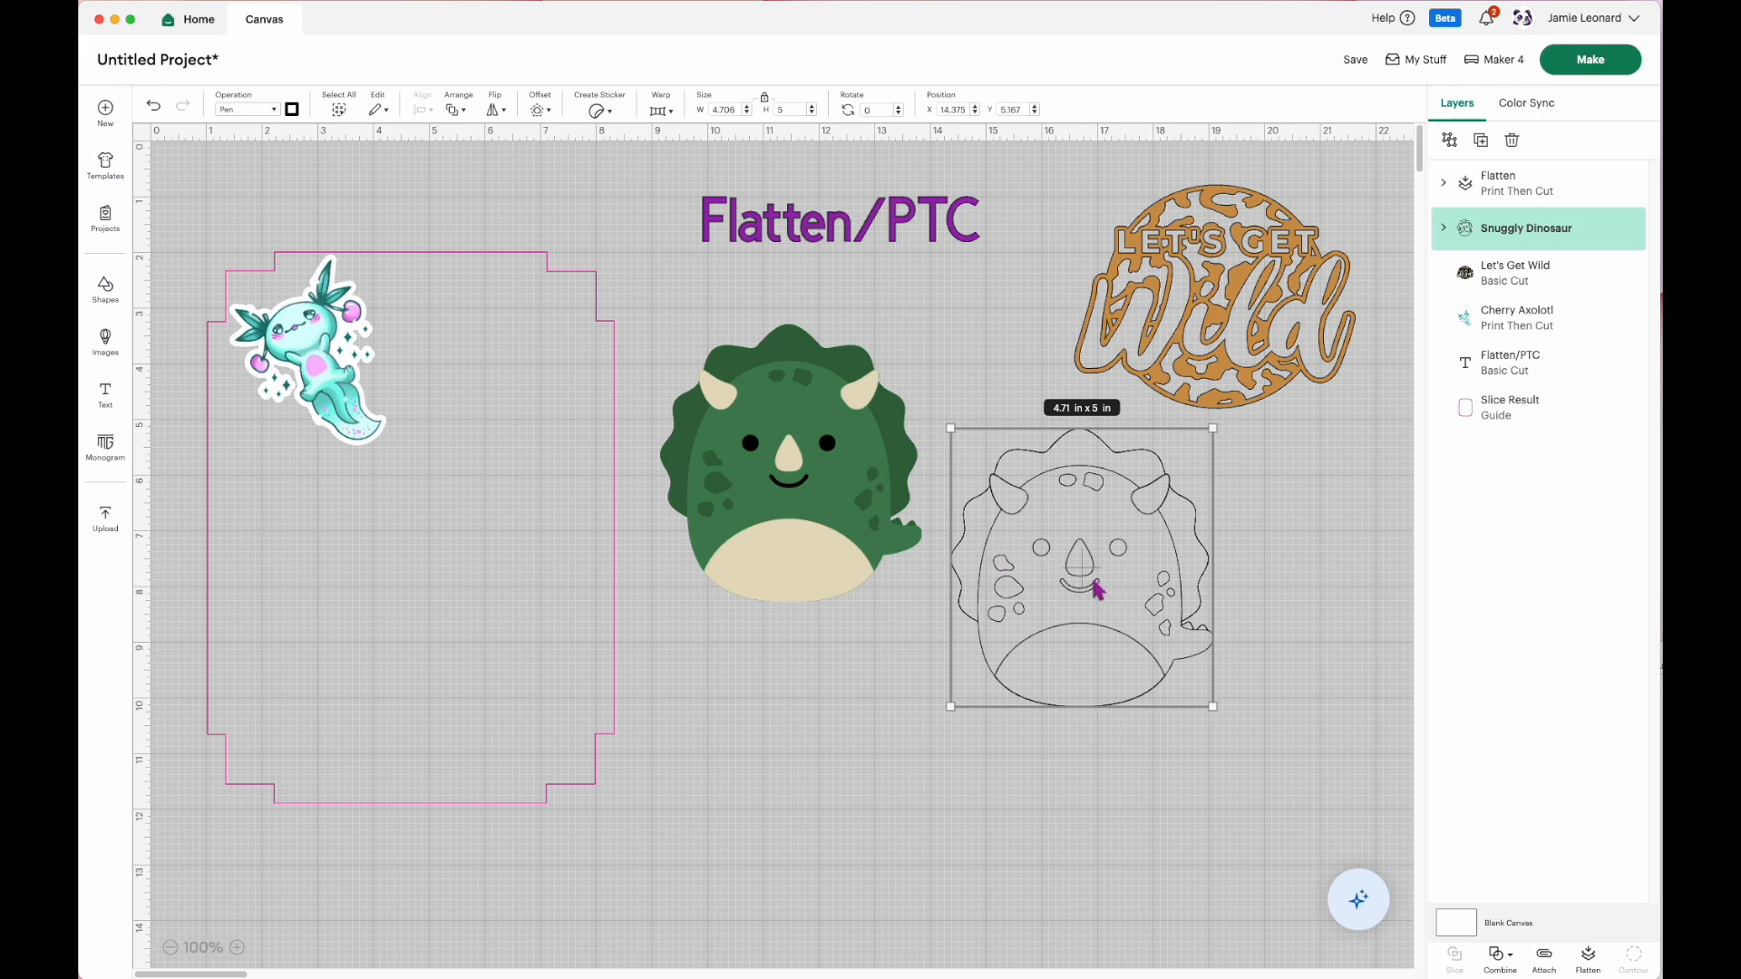
Lay the pen outline over the flattened dinosaur at about X 9.15, Y 3.33 in and bring it to the front.
{"action": "left_click_drag", "start_coordinate": [1070, 584], "coordinate": [791, 474]}
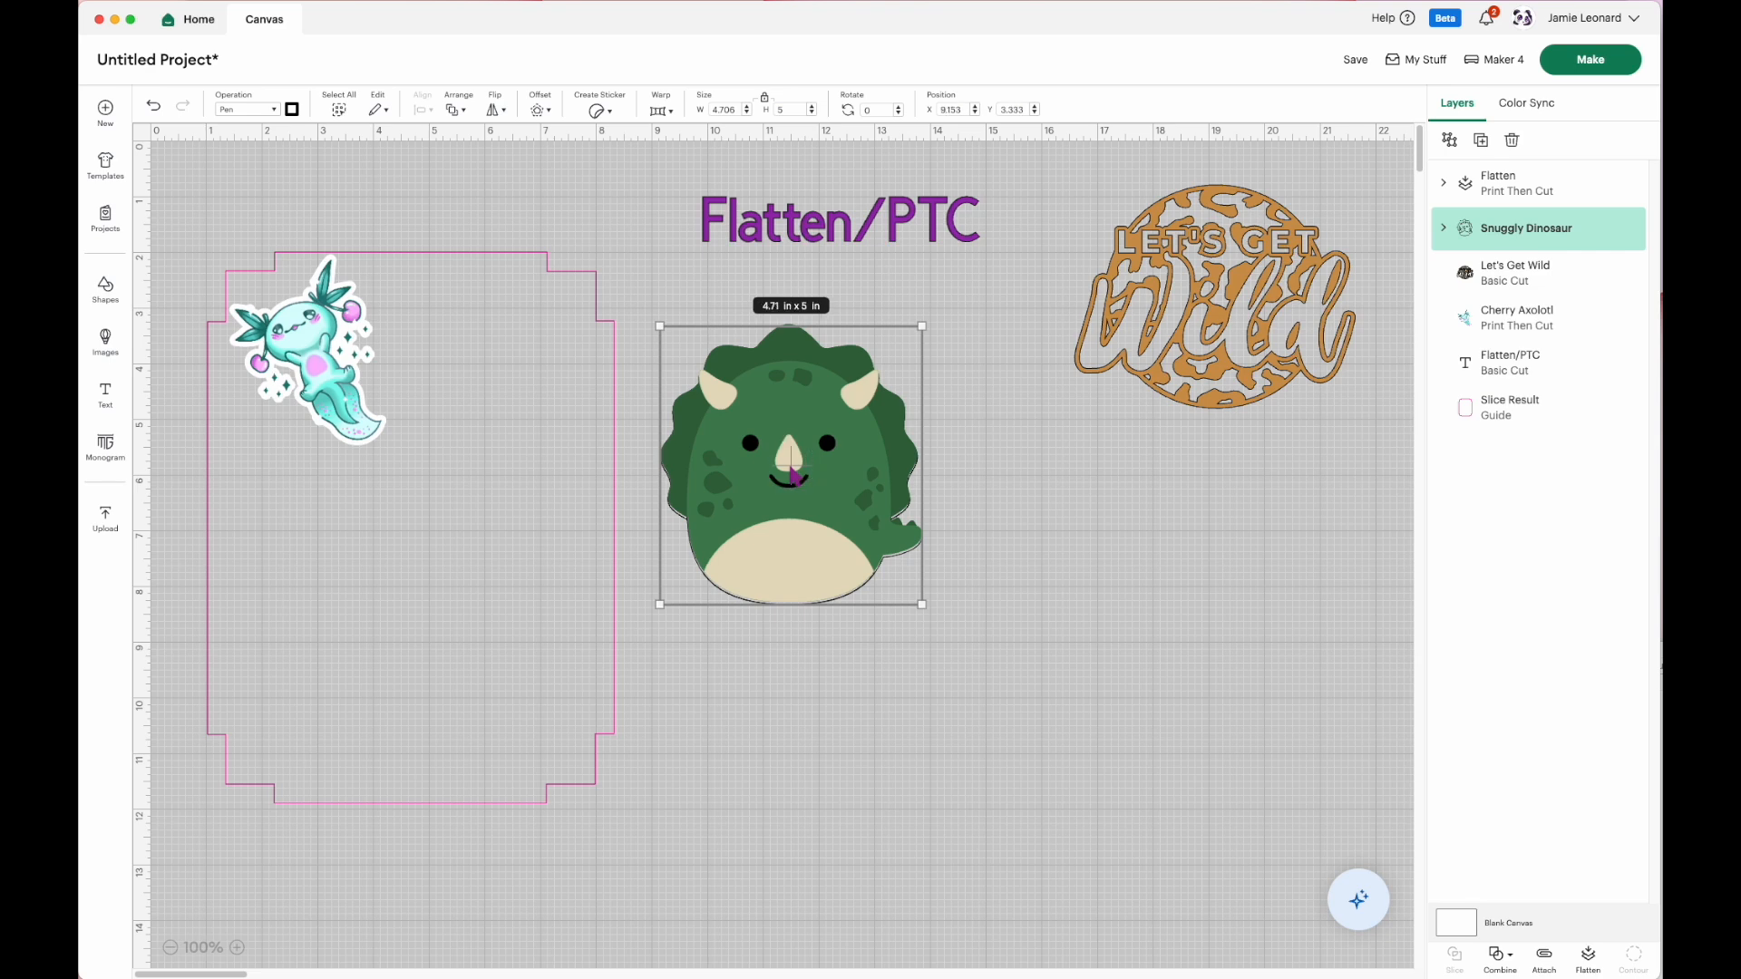
{"action": "left_click", "coordinate": [455, 110]}
{"action": "left_click", "coordinate": [475, 145]}
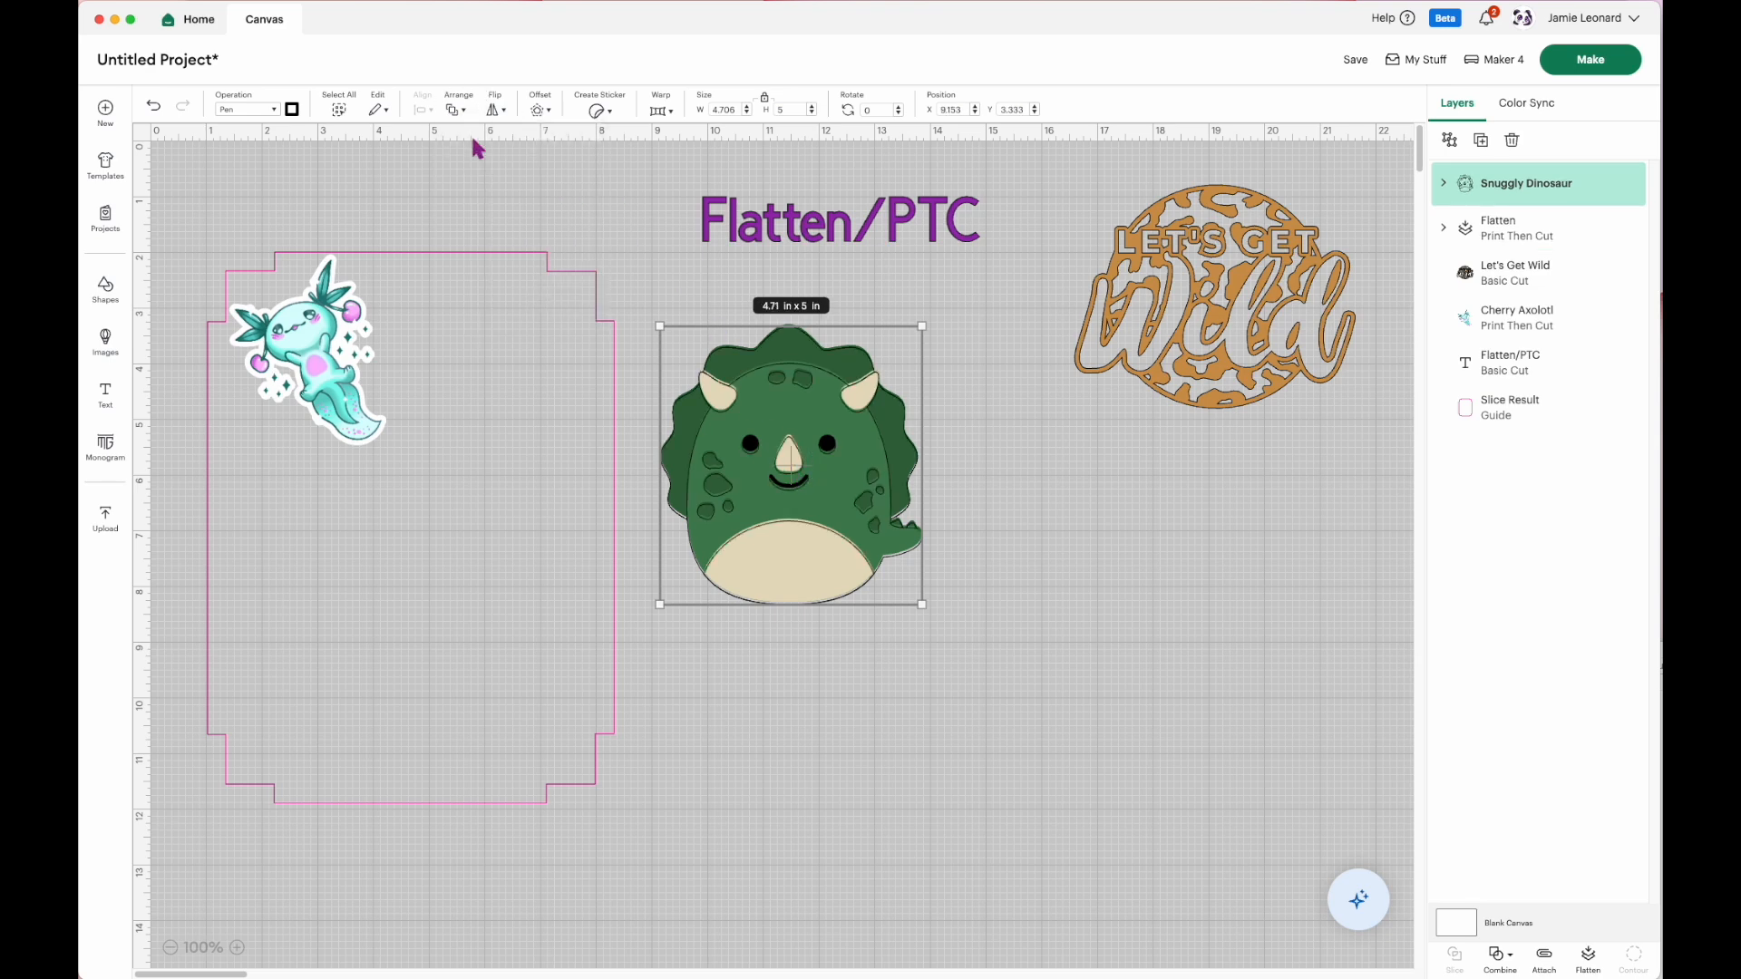
Select the pen outline and the flattened dinosaur together and align them with Center.
{"action": "left_click_drag", "start_coordinate": [893, 687], "coordinate": [764, 454]}
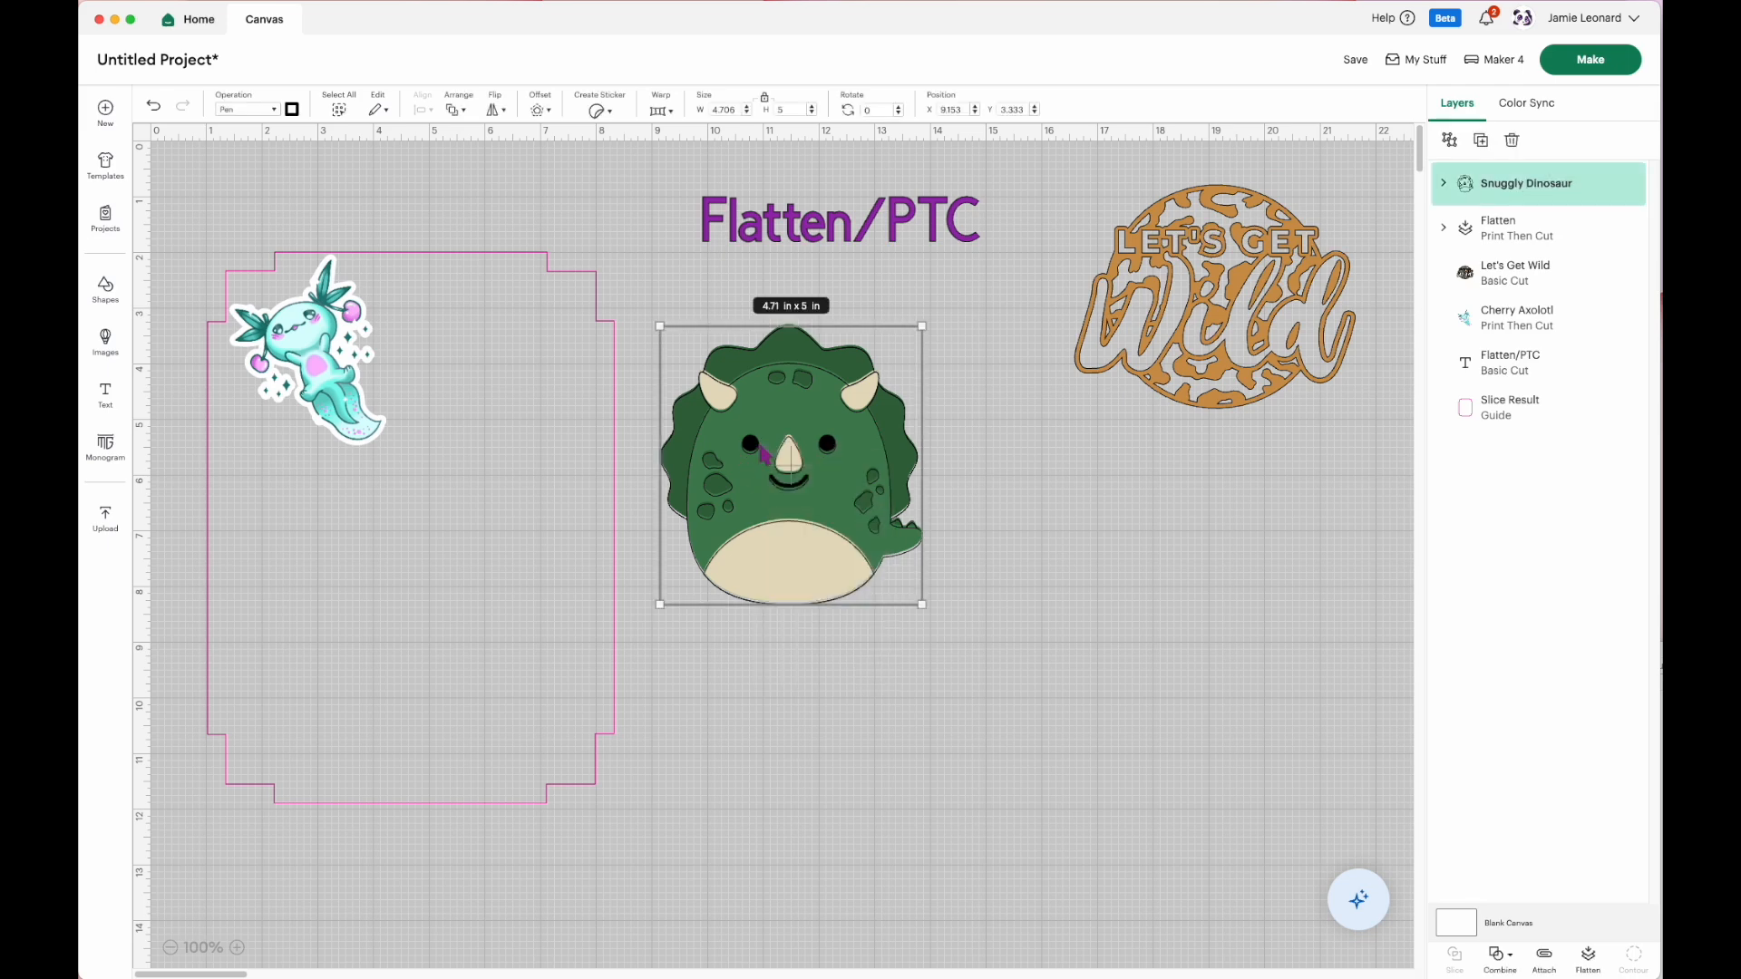
{"action": "left_click", "coordinate": [455, 111]}
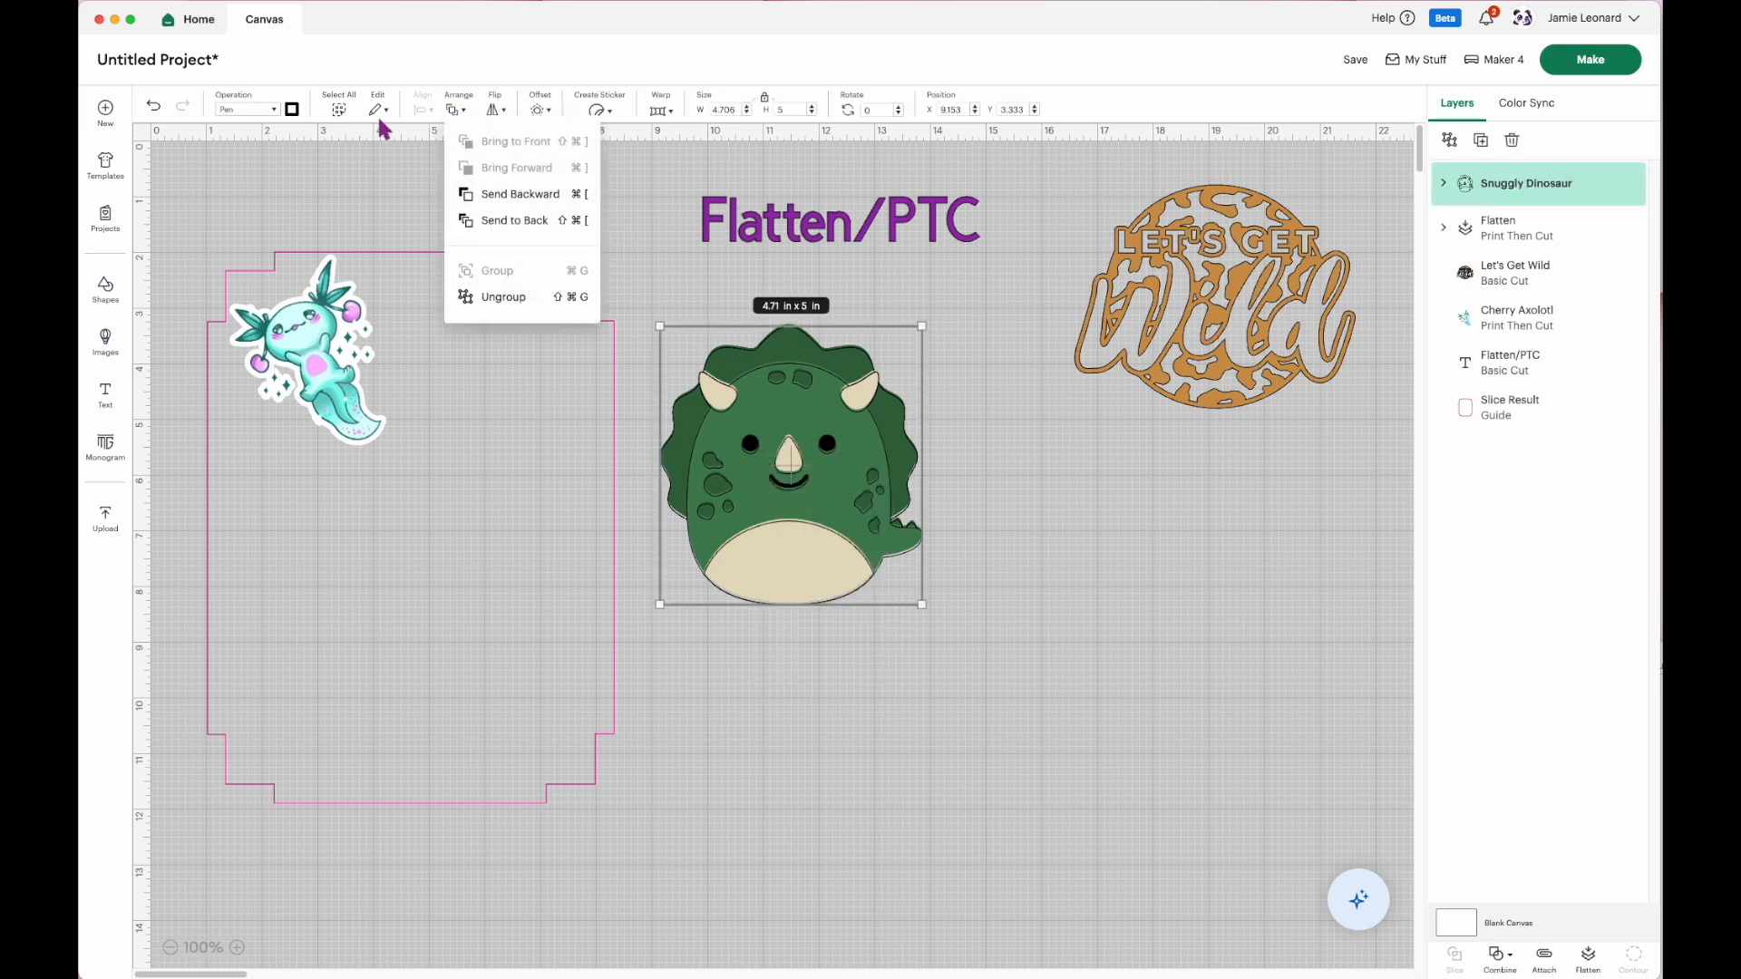
{"action": "left_click", "coordinate": [834, 723]}
{"action": "left_click_drag", "start_coordinate": [891, 658], "coordinate": [723, 406]}
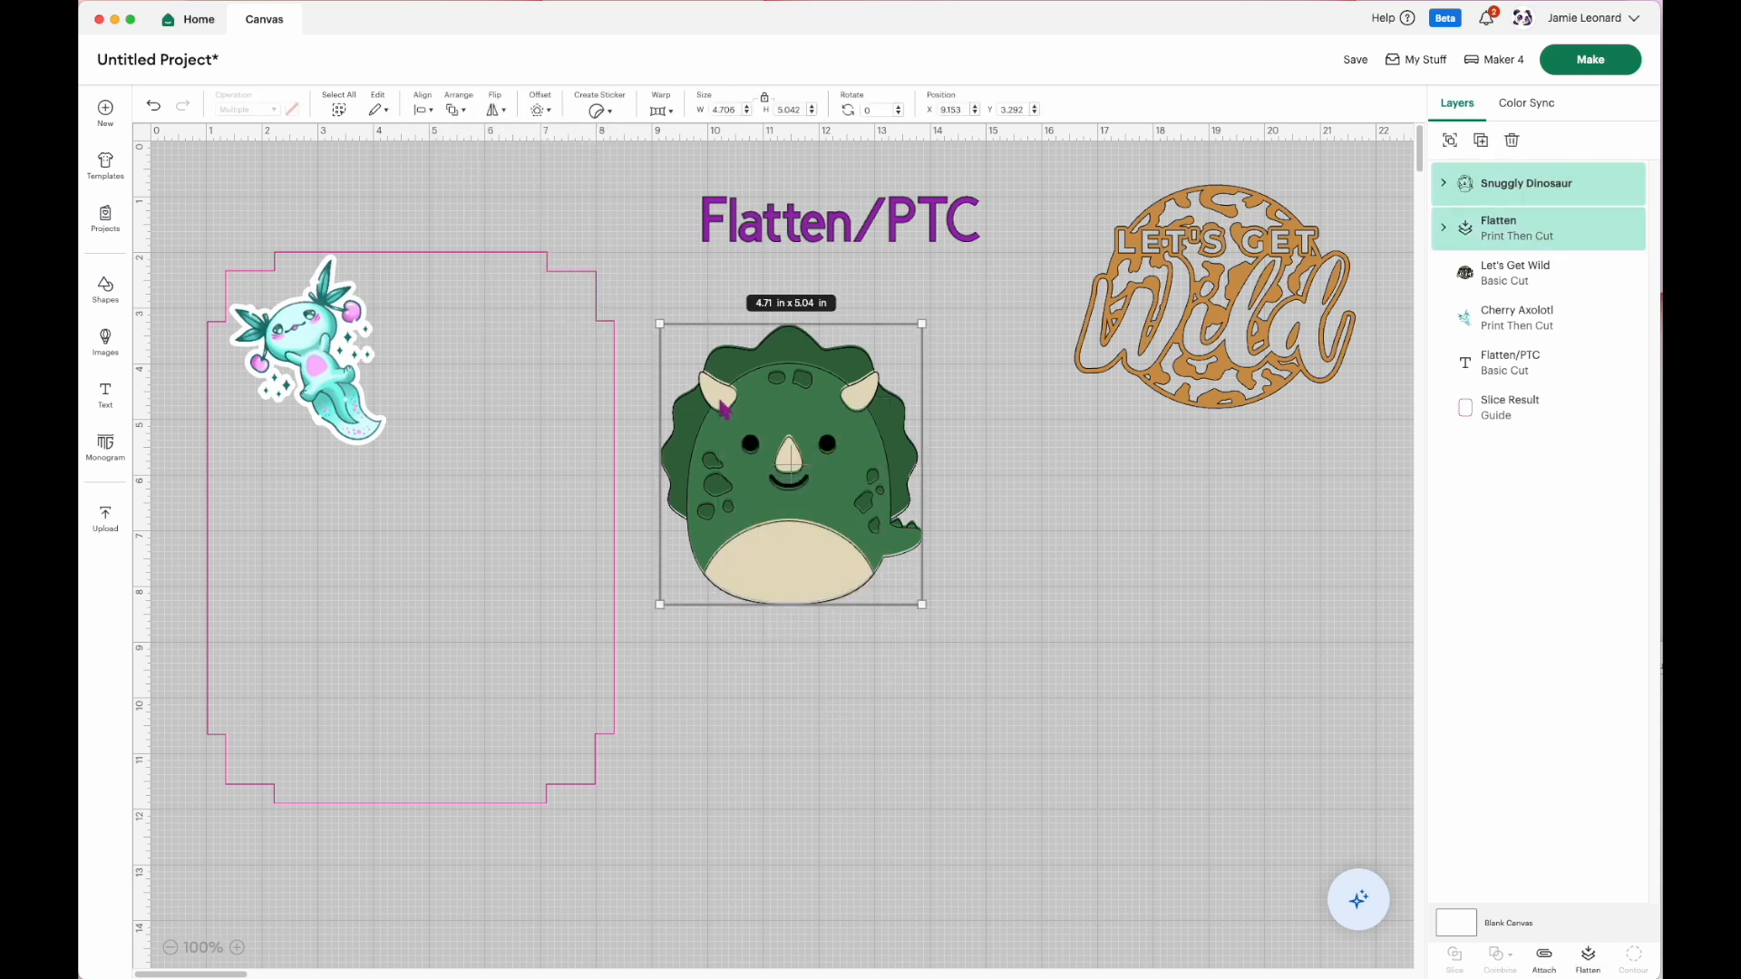
{"action": "left_click", "coordinate": [432, 116]}
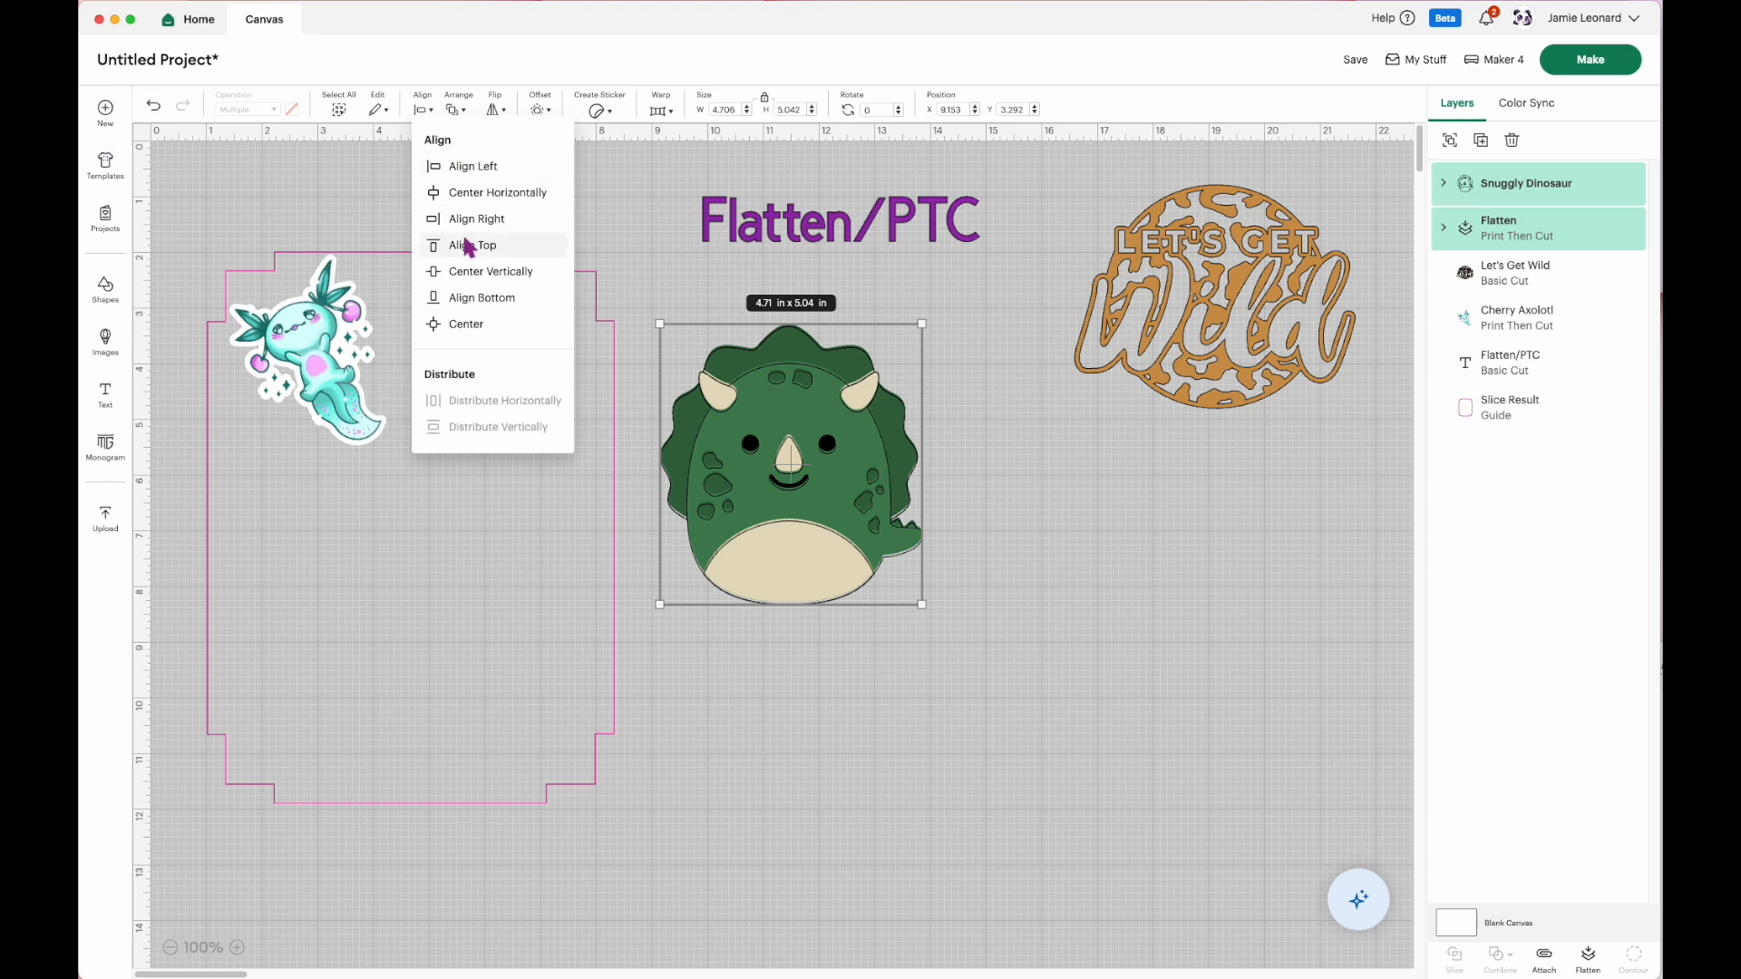
{"action": "left_click", "coordinate": [487, 323]}
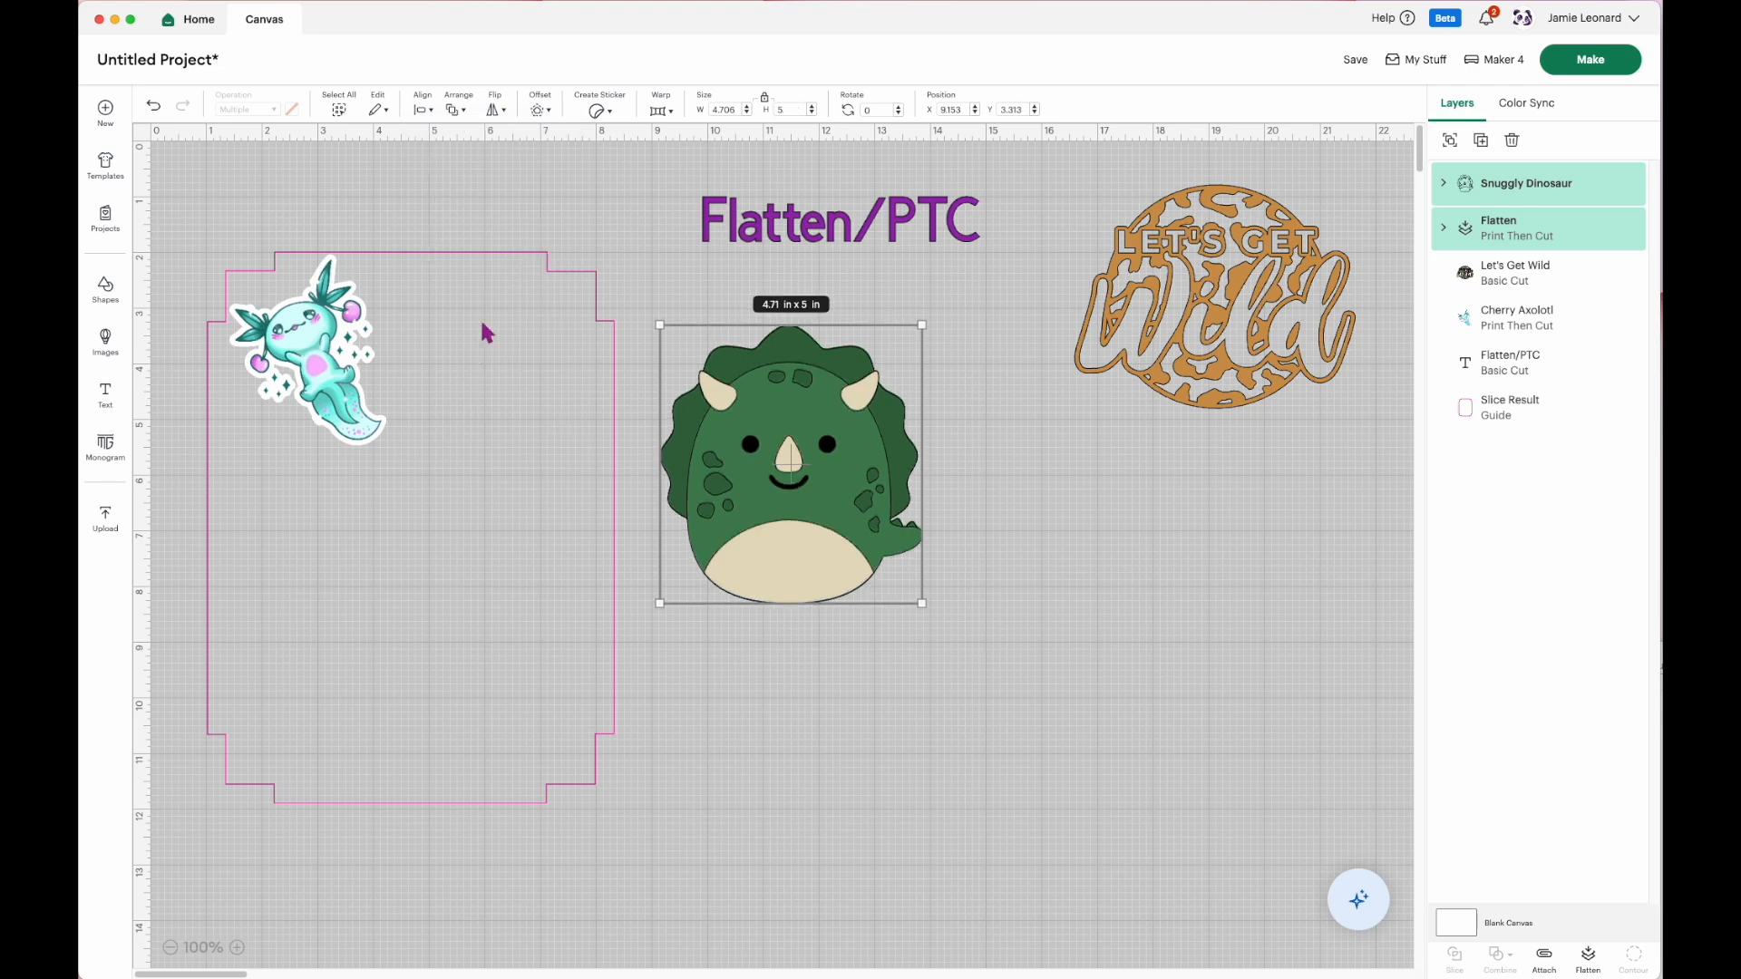
{"action": "left_click", "coordinate": [837, 743]}
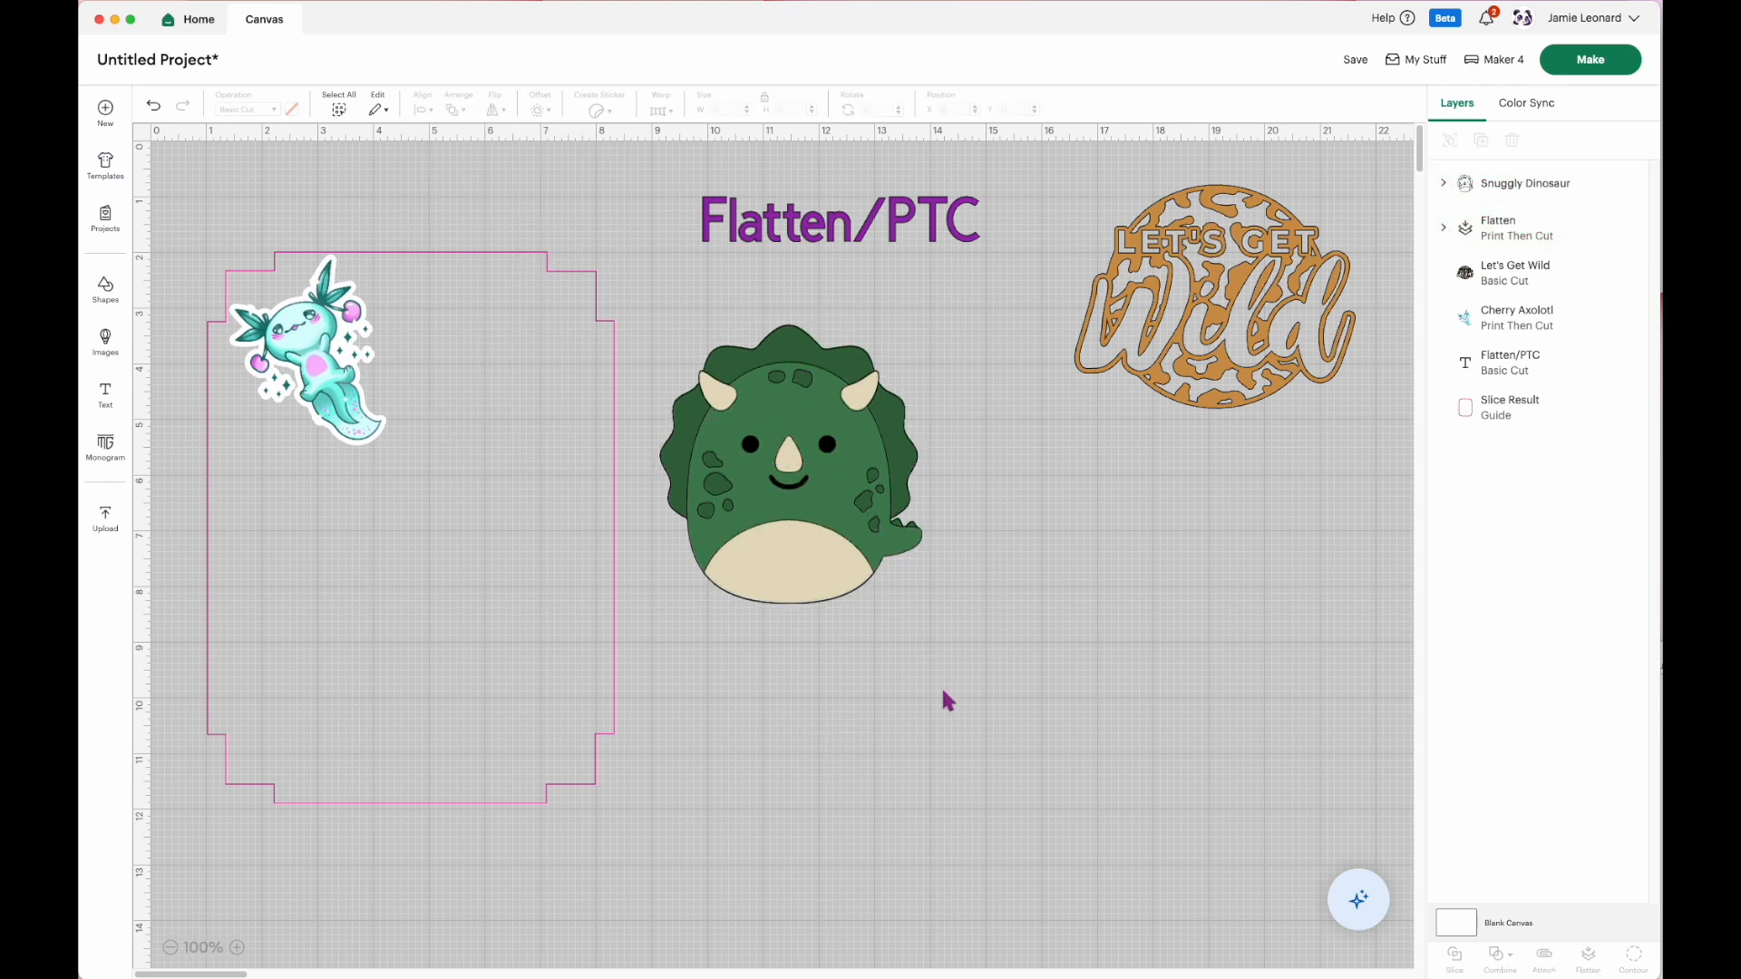
Flatten the pen outline and the dinosaur into one Print Then Cut image and expand its layer.
{"action": "left_click_drag", "start_coordinate": [950, 703], "coordinate": [705, 339]}
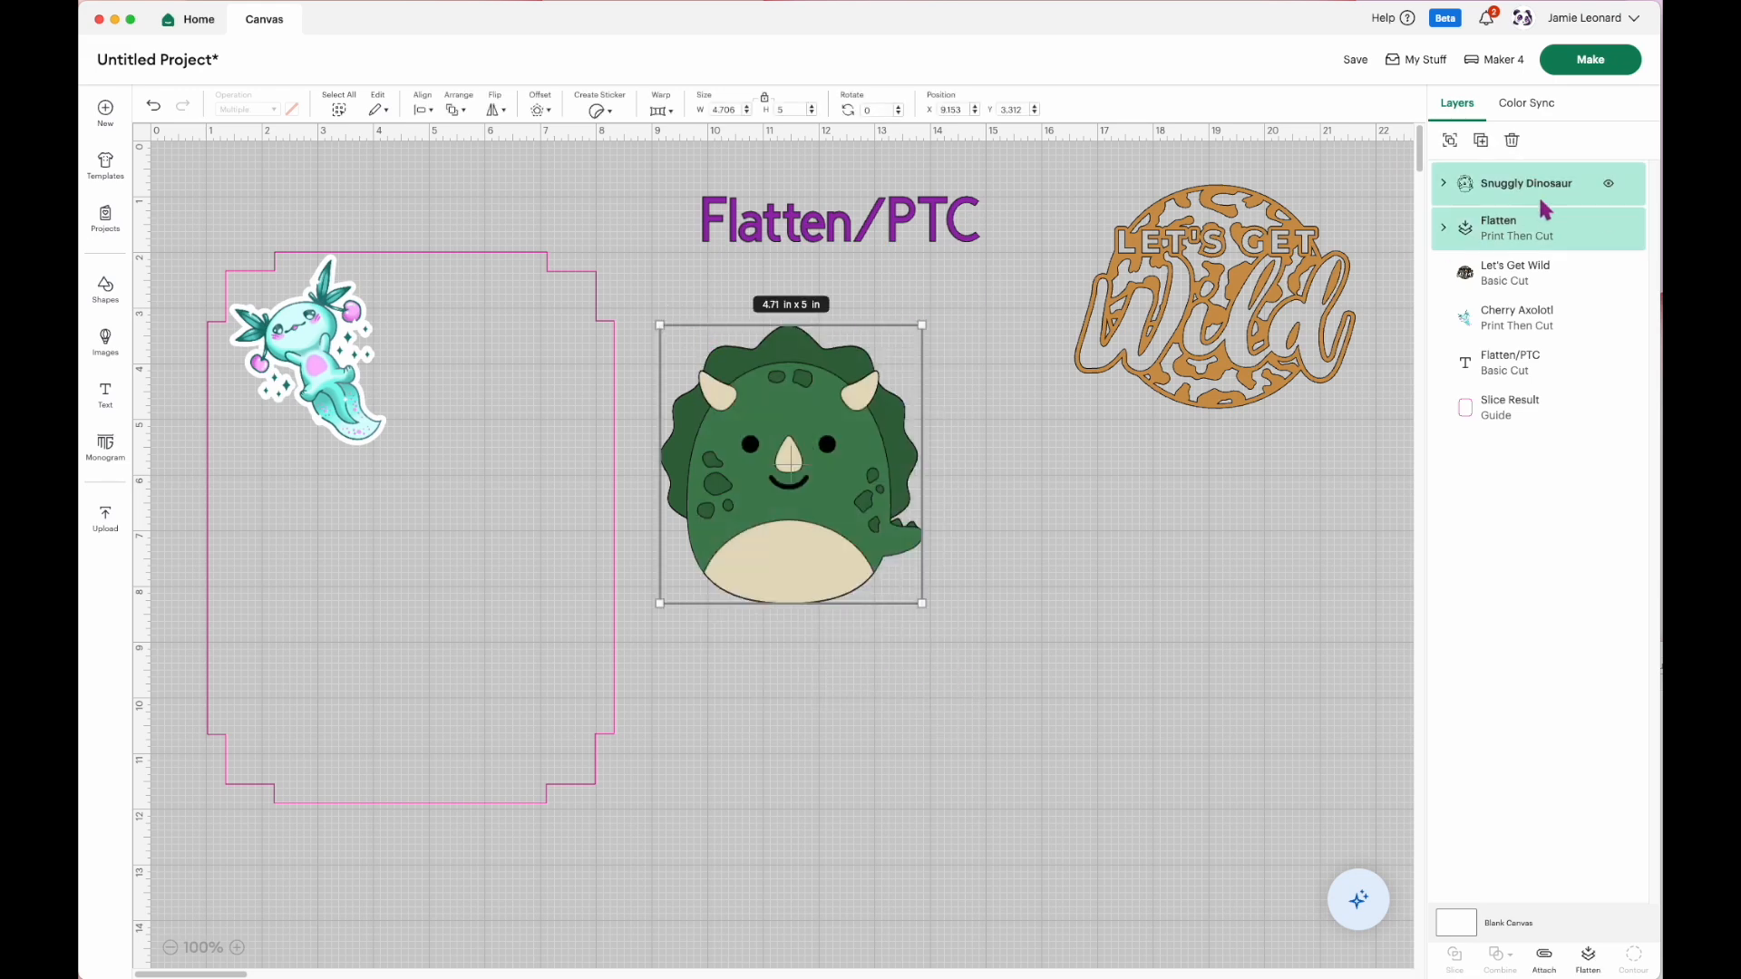
{"action": "left_click", "coordinate": [1587, 958]}
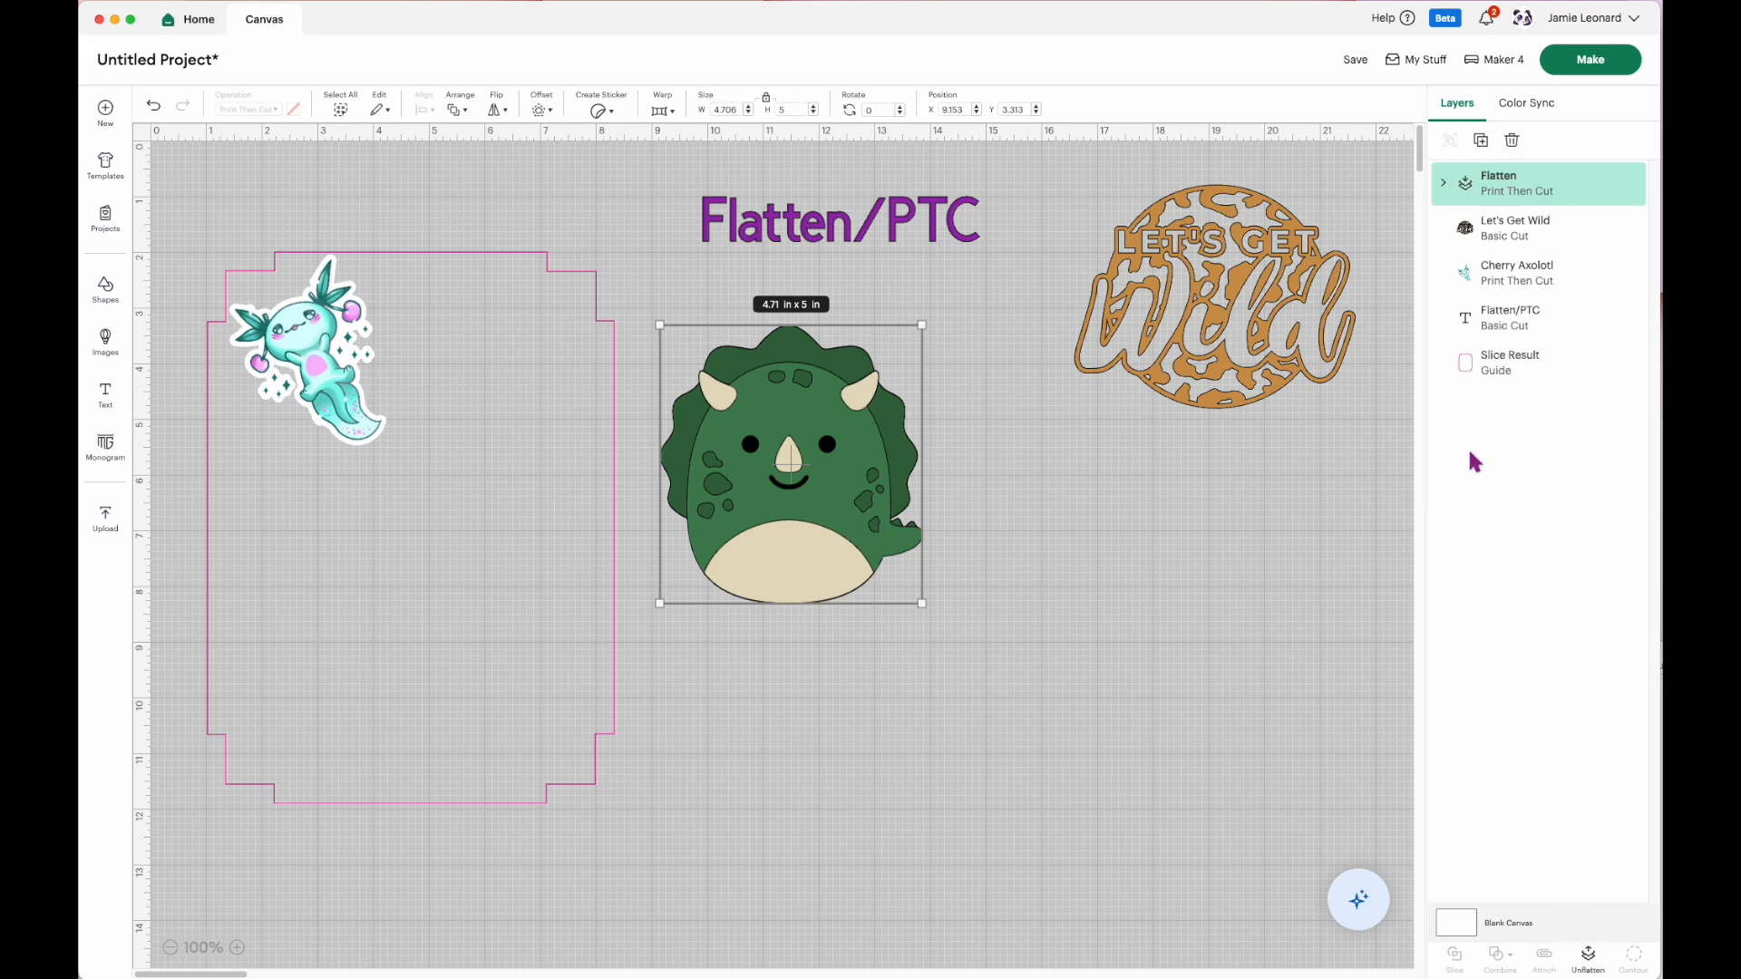
{"action": "left_click", "coordinate": [1443, 182]}
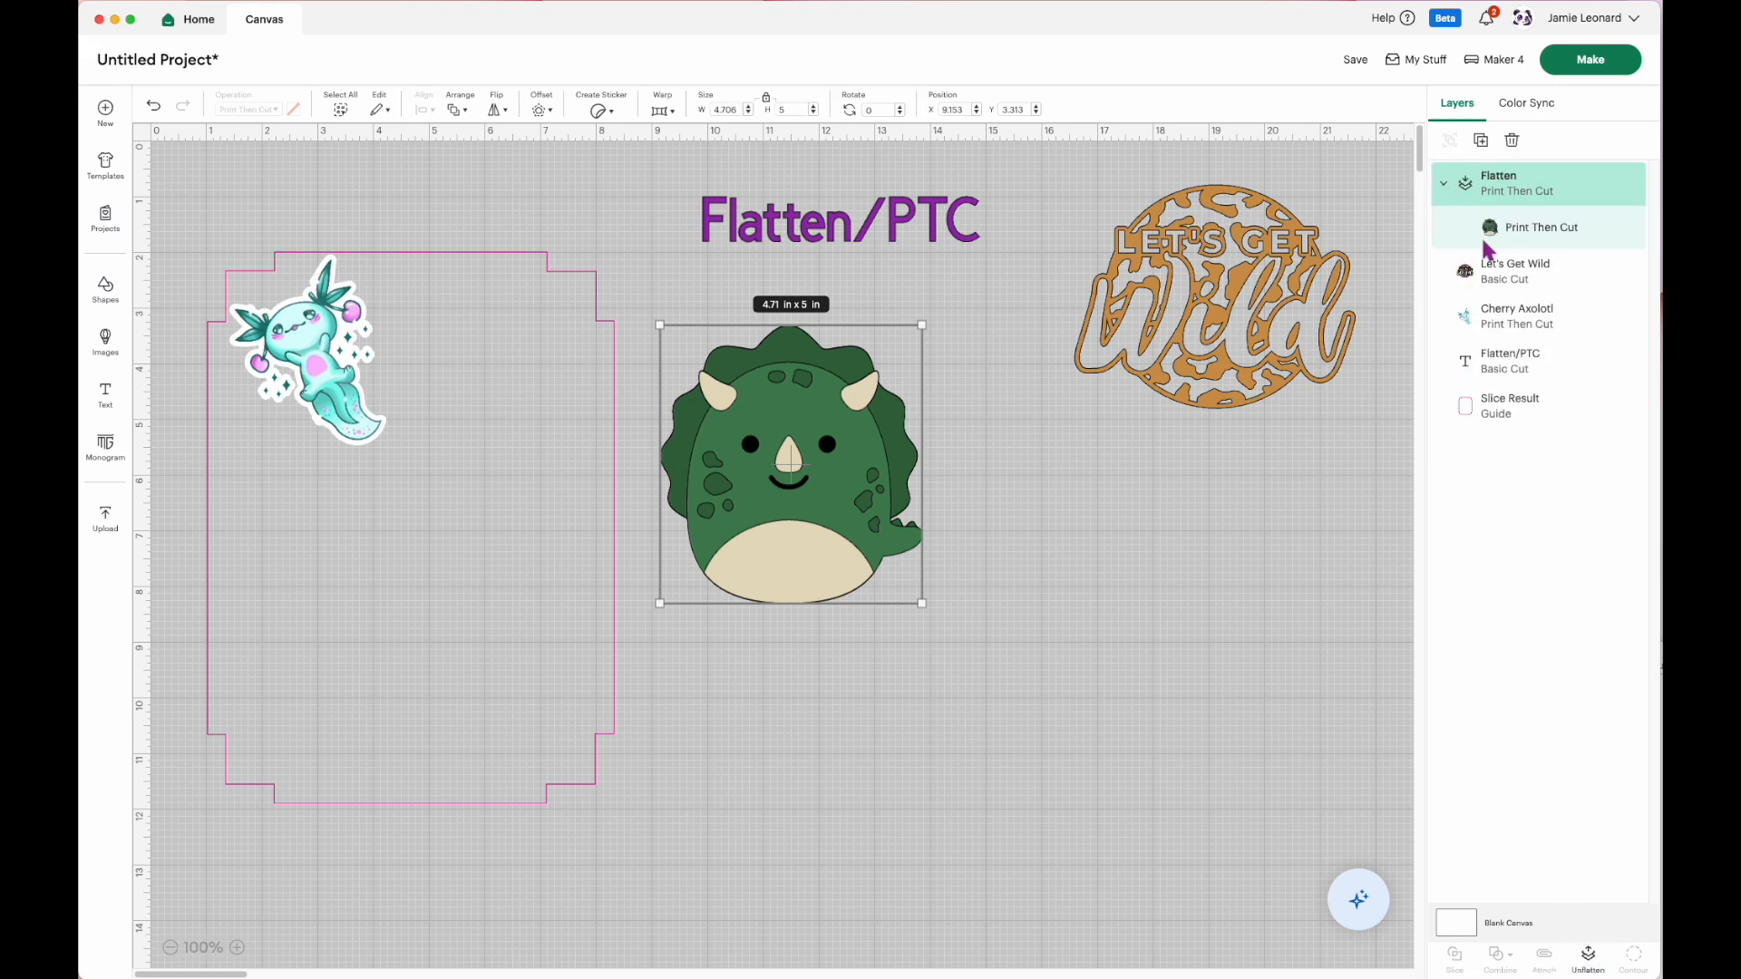
Preview the flattened dinosaur's layout using On Mat with the 12 in x 12 in mat, then return to the canvas.
{"action": "left_click", "coordinate": [1578, 71]}
{"action": "left_click", "coordinate": [810, 219]}
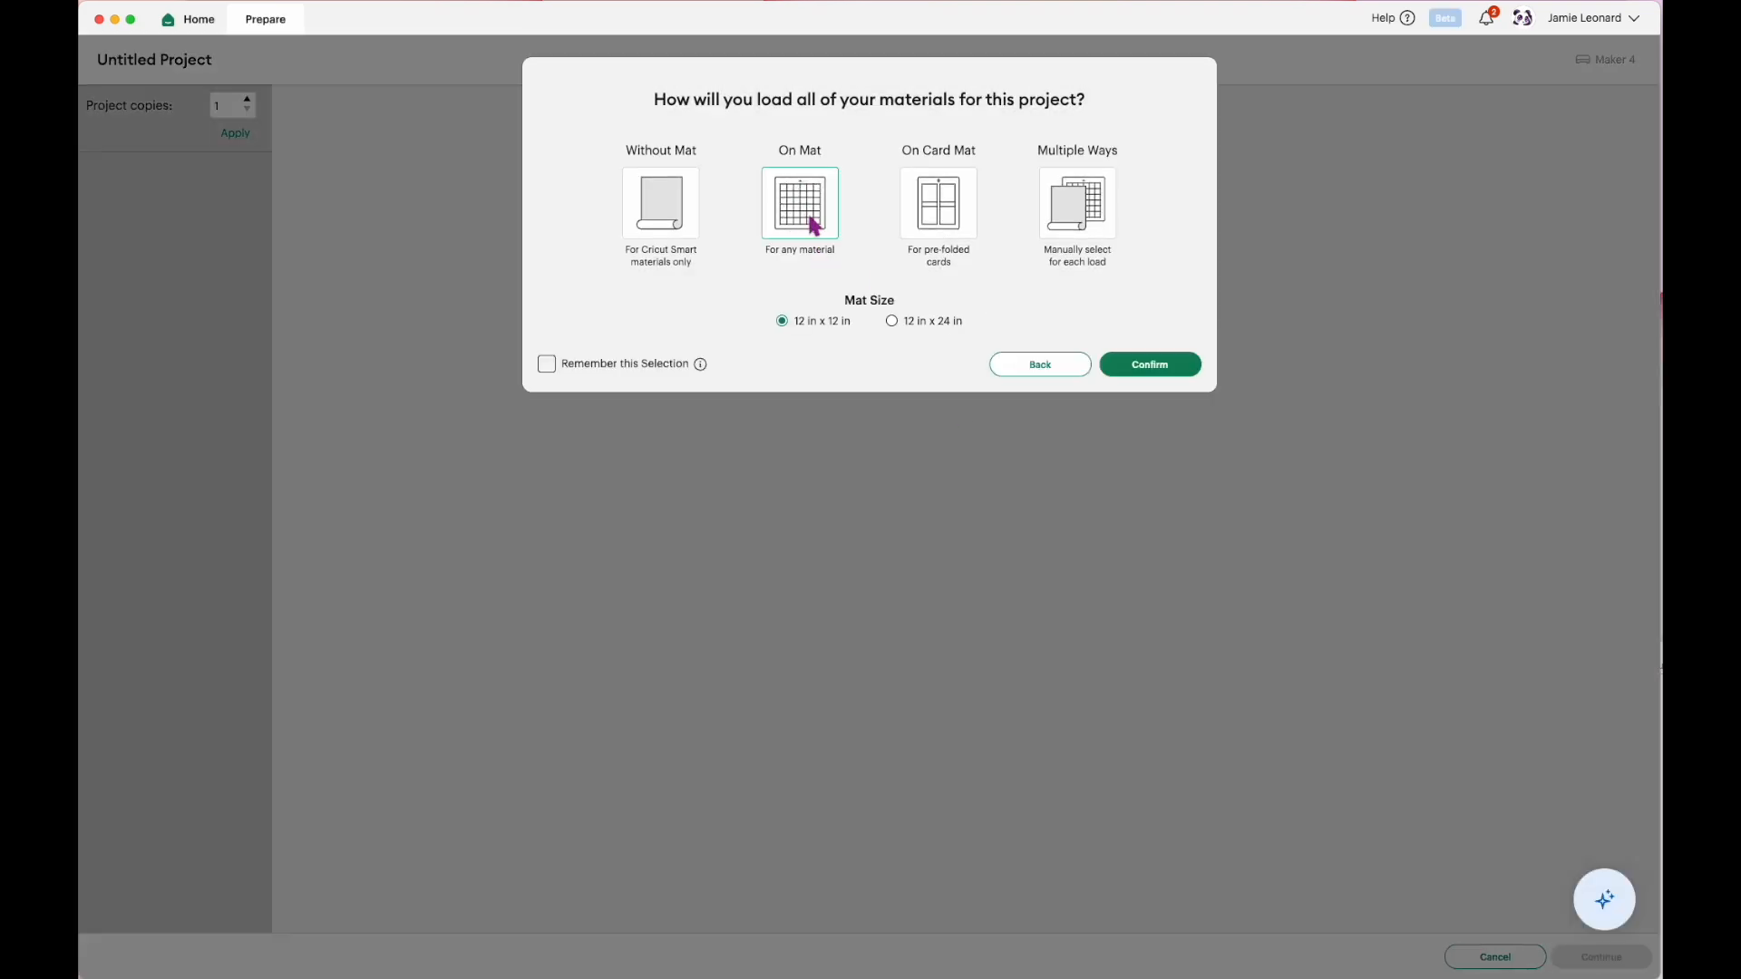
{"action": "left_click", "coordinate": [1148, 366]}
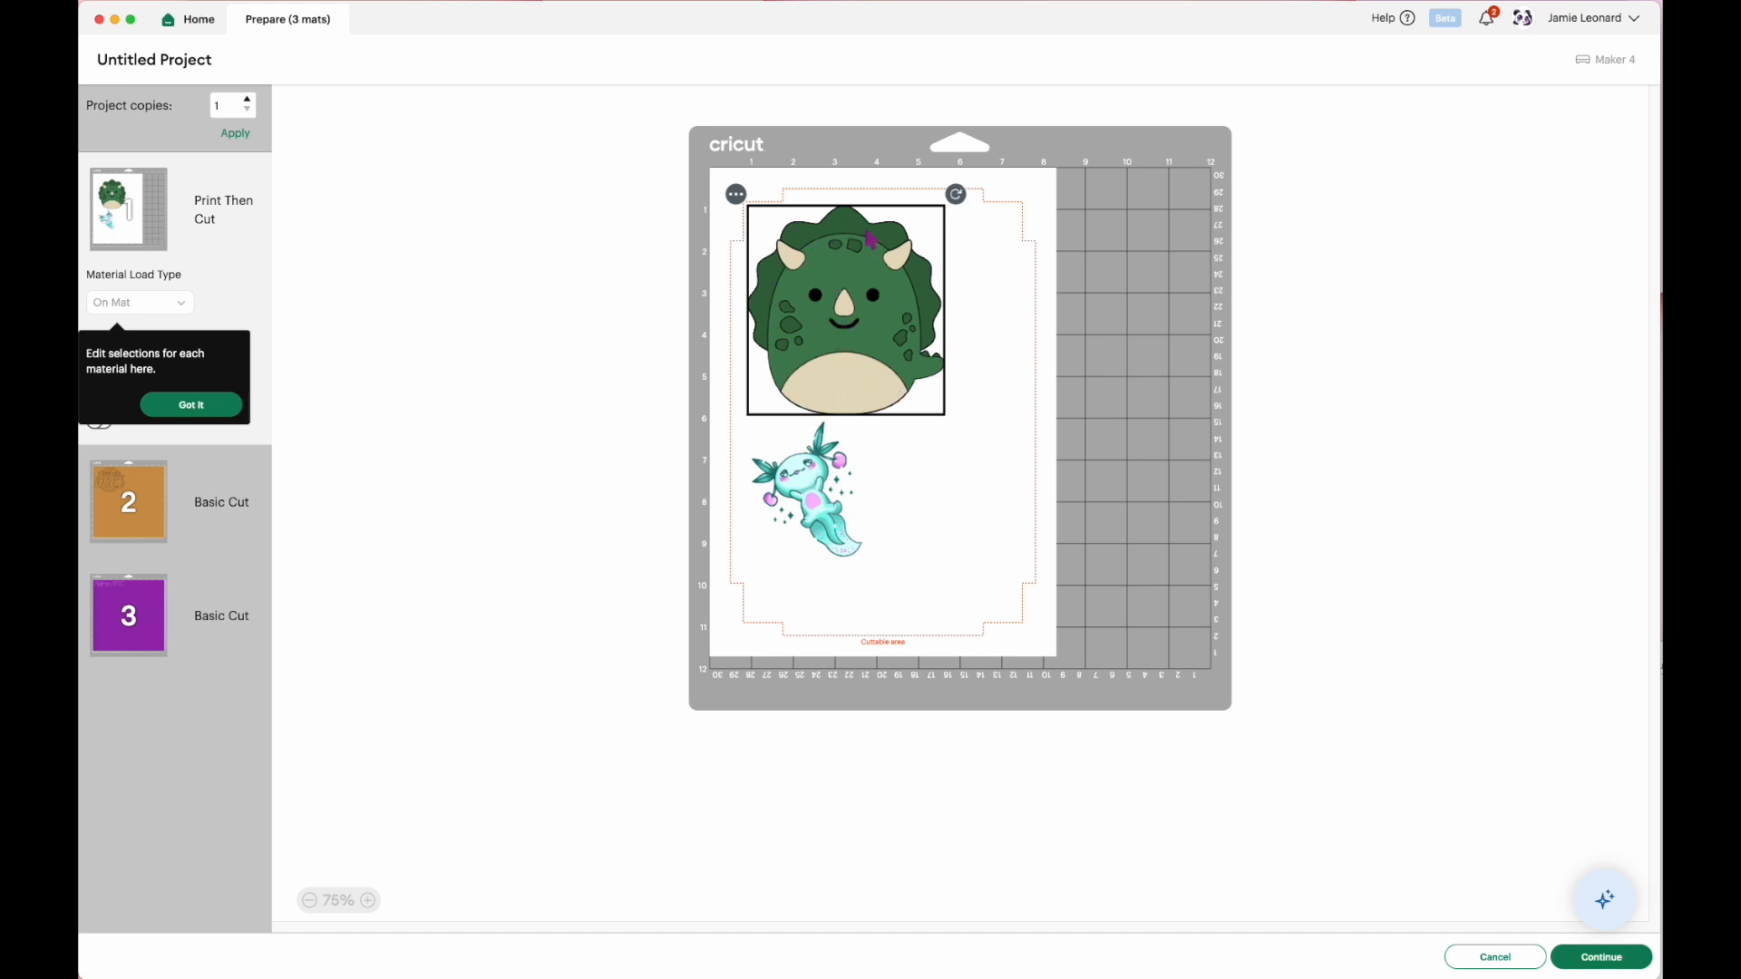
{"action": "left_click", "coordinate": [1459, 957]}
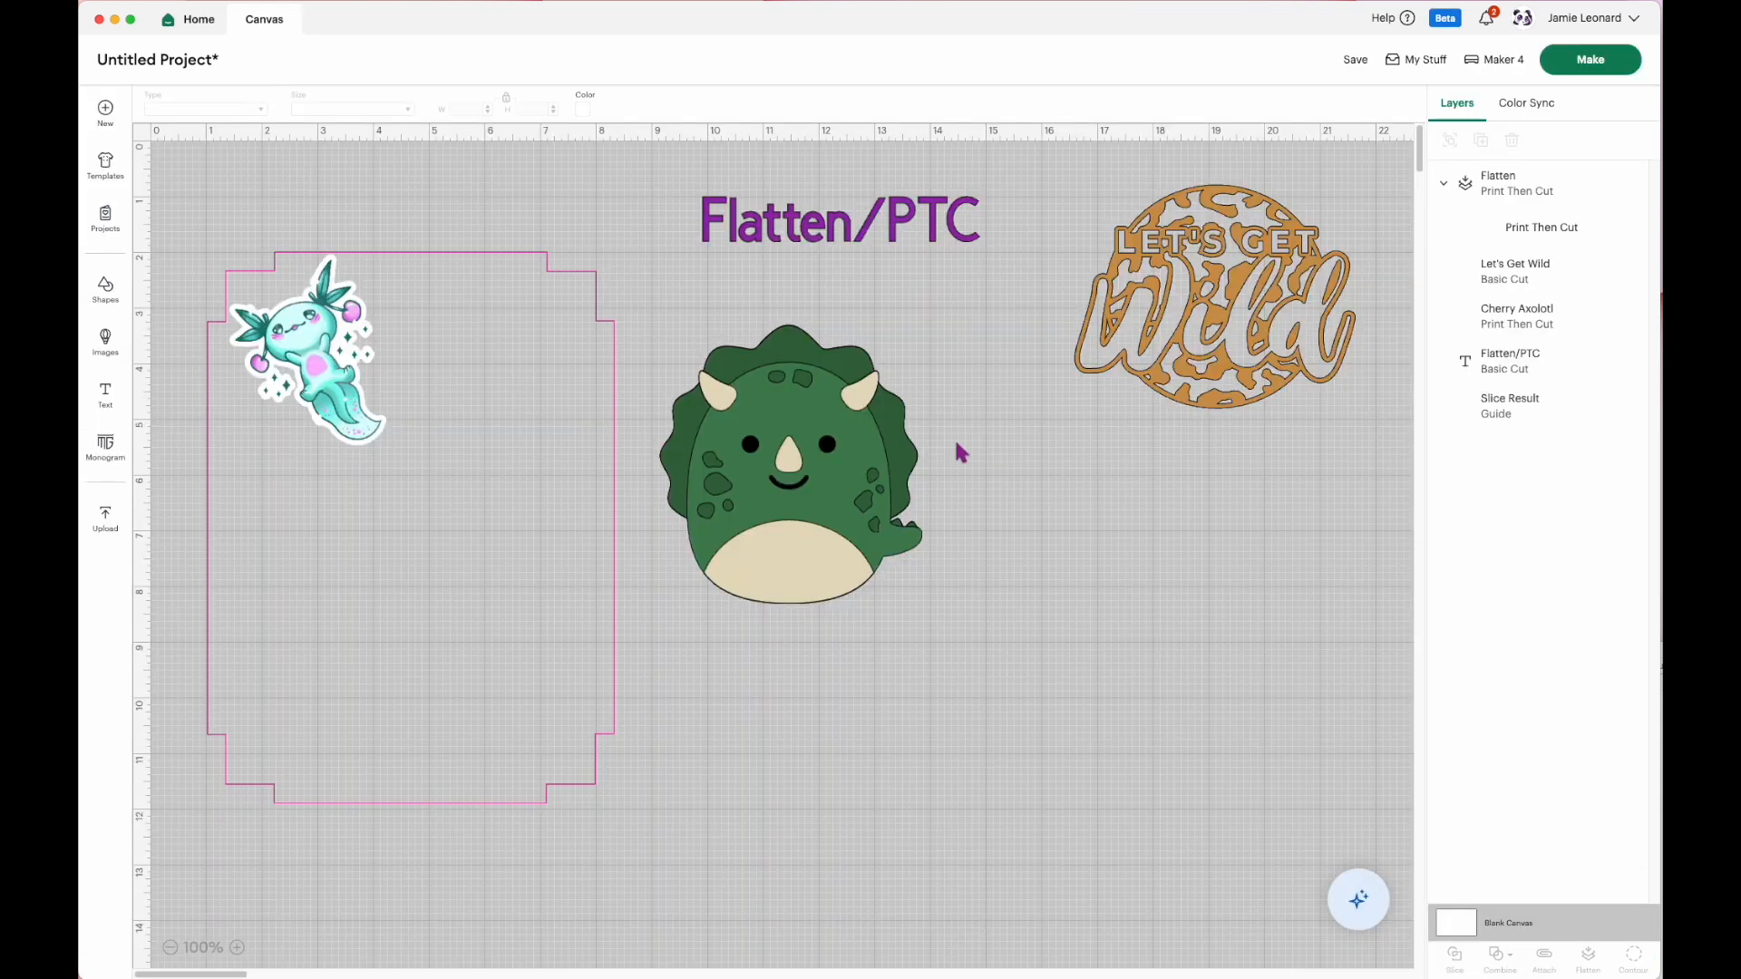
Shrink the flattened dinosaur to about 2.87 x 3.05 in and place it beside the axolotl inside the guide.
{"action": "left_click", "coordinate": [832, 526]}
{"action": "left_click_drag", "start_coordinate": [922, 602], "coordinate": [819, 494]}
{"action": "left_click_drag", "start_coordinate": [744, 434], "coordinate": [465, 366]}
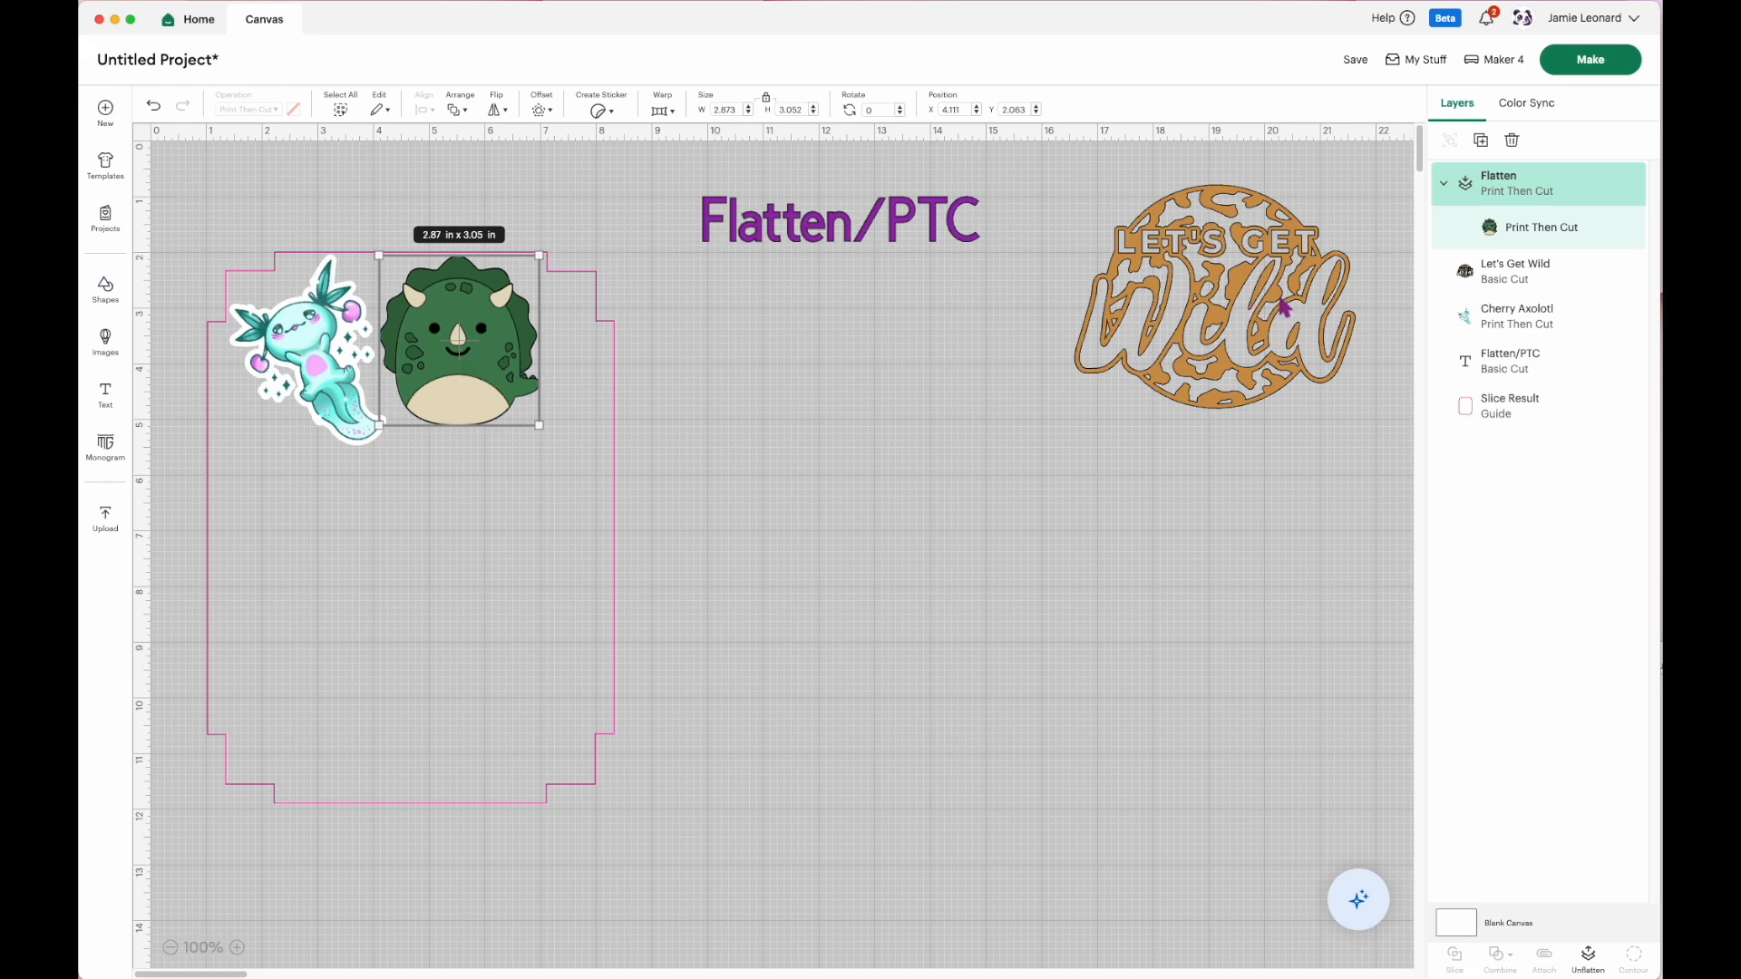
Move Let's Get Wild below the Flatten/PTC title to about X 9.61, Y 3.82 in and set its operation to Print Then Cut.
{"action": "left_click_drag", "start_coordinate": [1252, 305], "coordinate": [878, 454]}
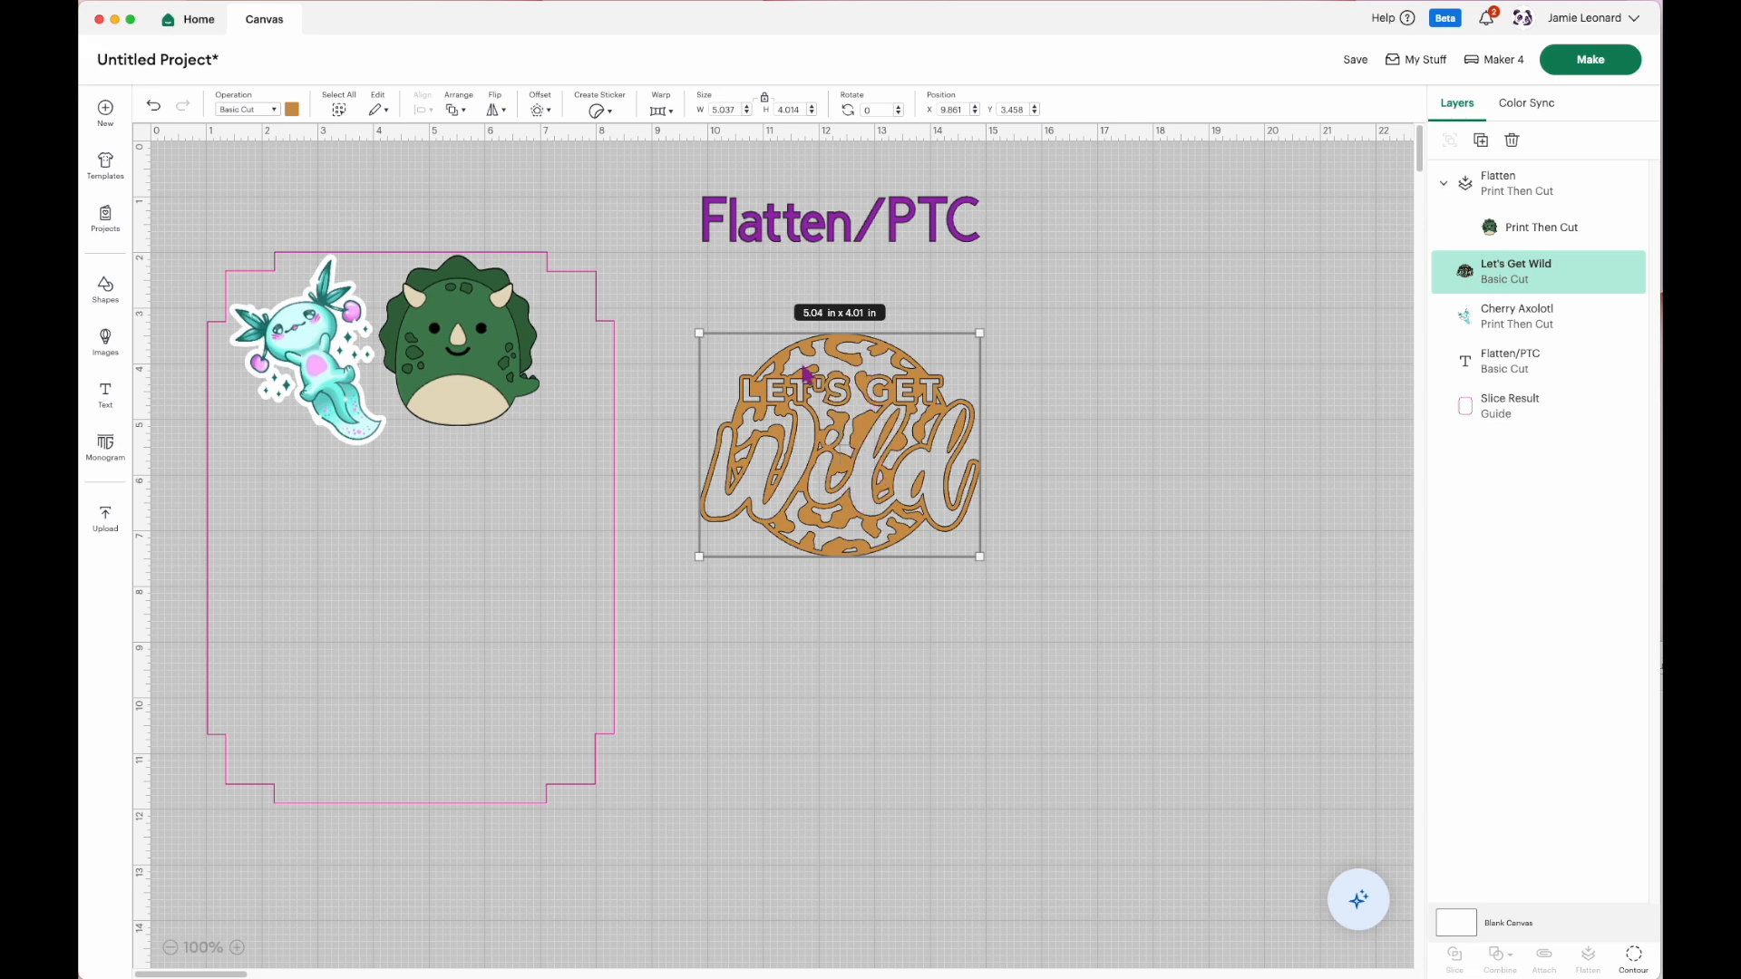
{"action": "left_click_drag", "start_coordinate": [882, 495], "coordinate": [901, 532]}
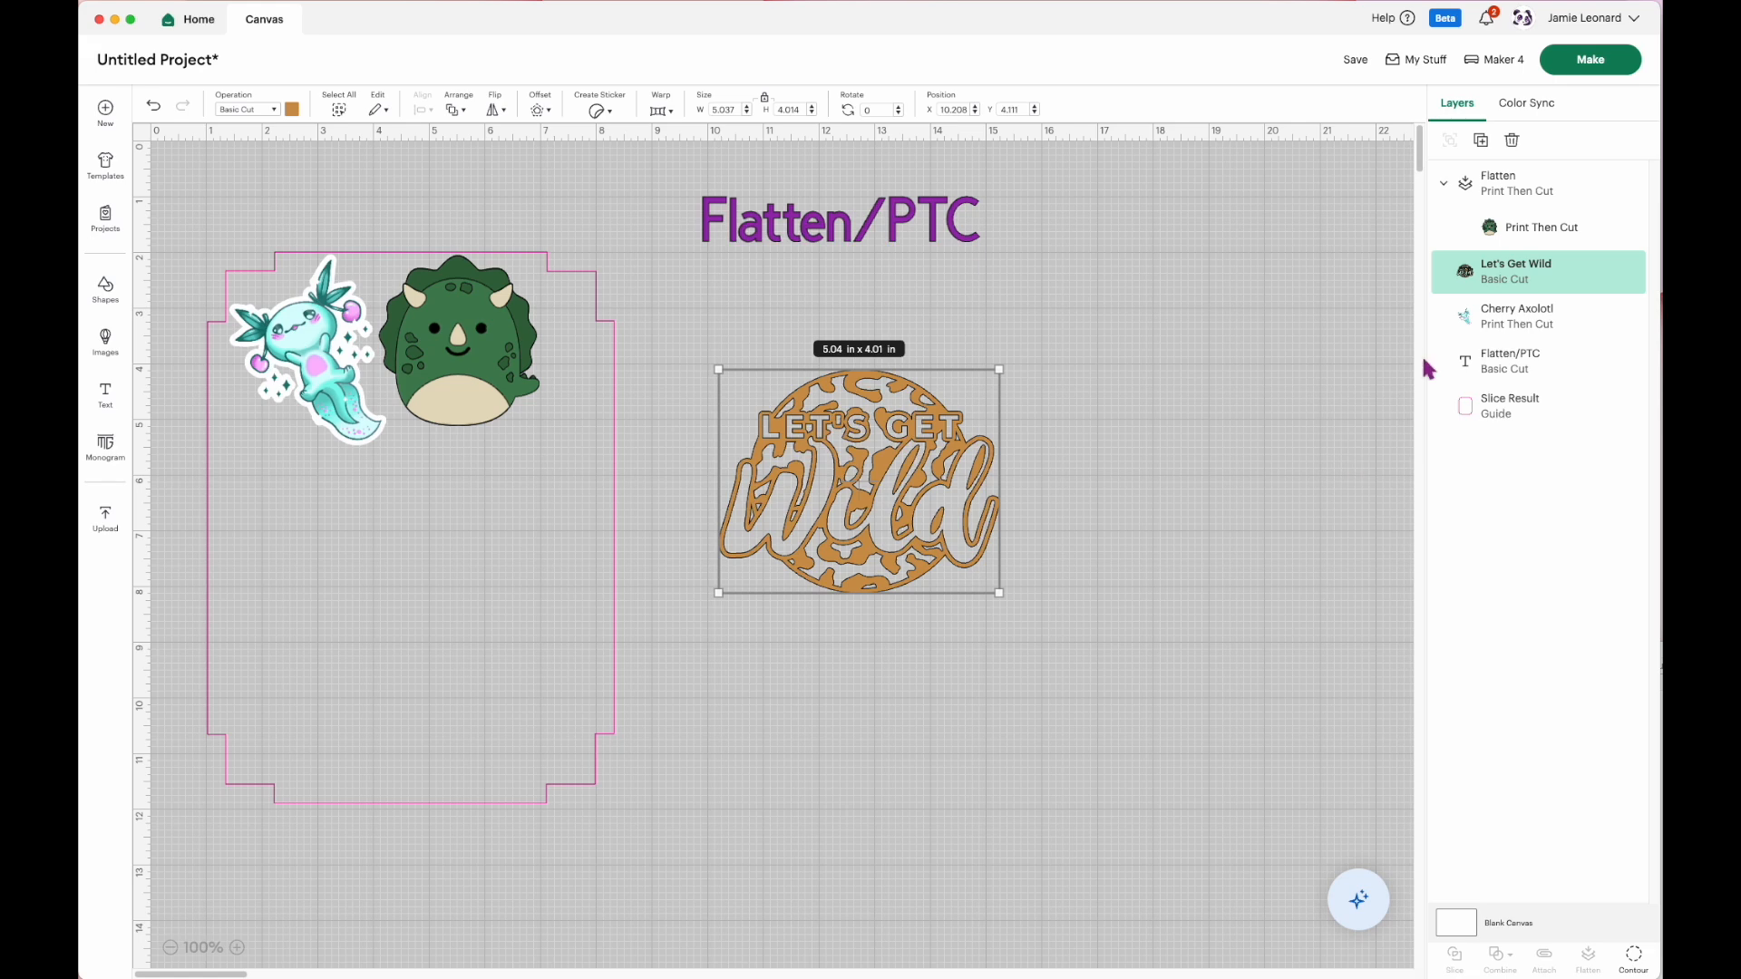
{"action": "left_click", "coordinate": [274, 110]}
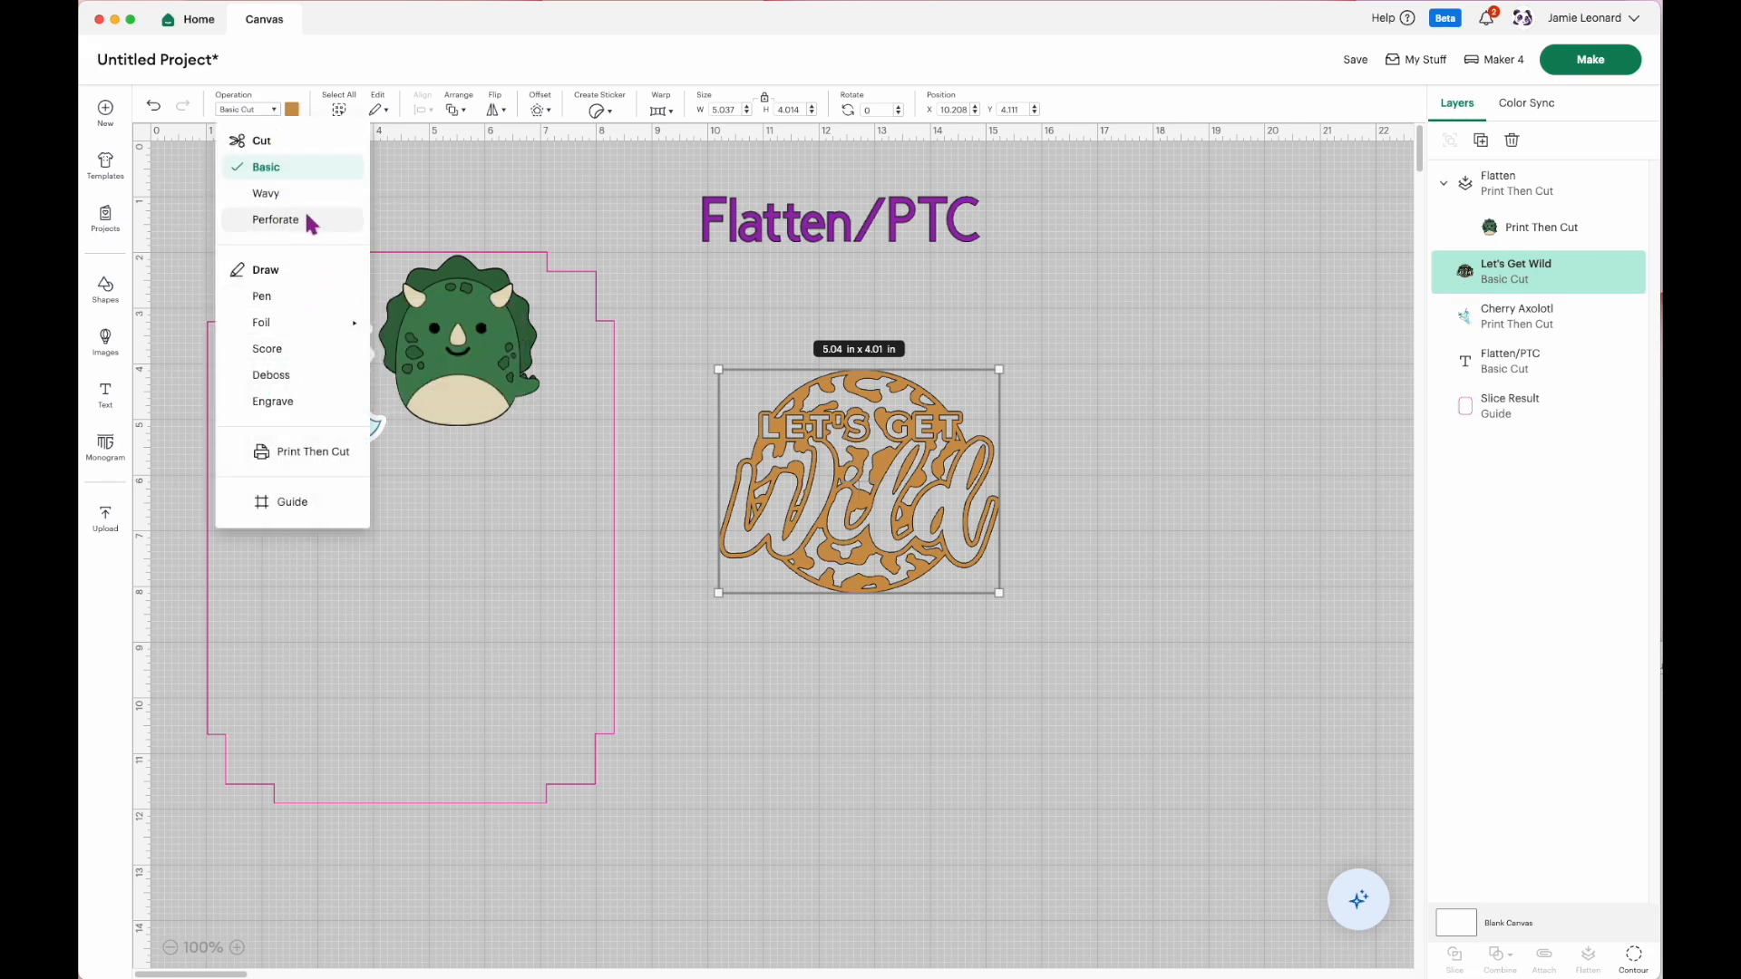
{"action": "left_click", "coordinate": [317, 454]}
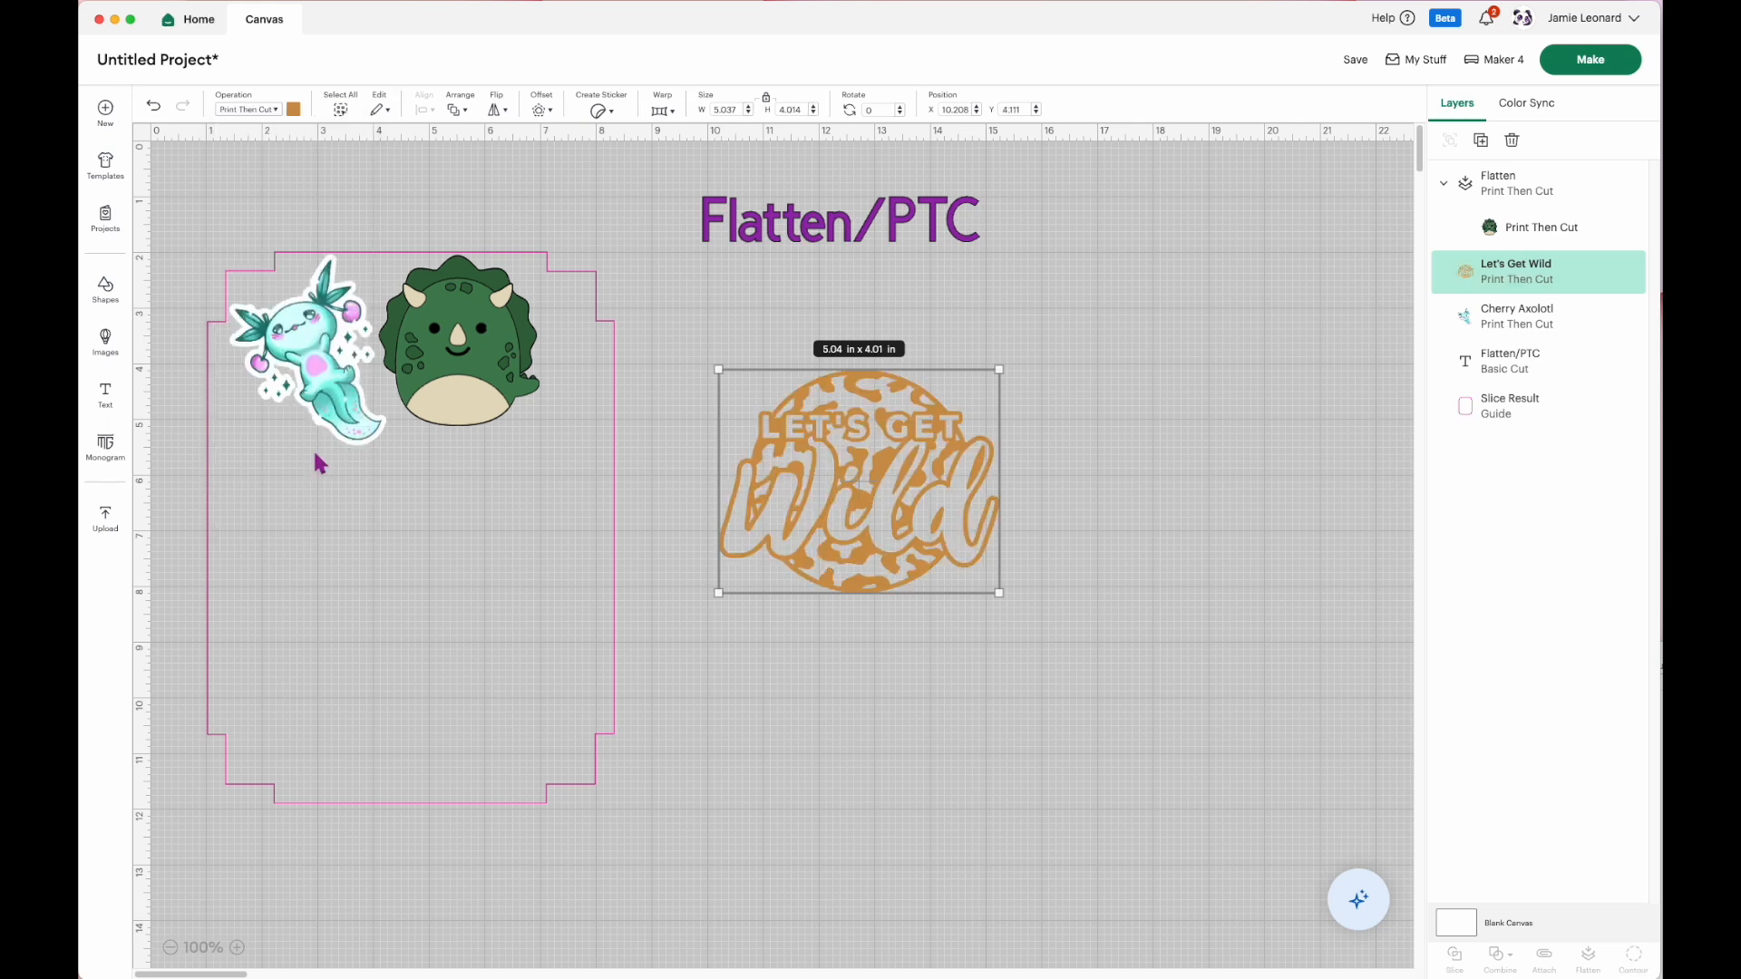
{"action": "left_click", "coordinate": [816, 664]}
{"action": "mouse_move", "coordinate": [825, 526]}
{"action": "left_mouse_down"}
{"action": "mouse_move", "coordinate": [823, 497]}
{"action": "mouse_move", "coordinate": [798, 557]}
{"action": "mouse_move", "coordinate": [799, 445]}
{"action": "mouse_move", "coordinate": [835, 550]}
{"action": "mouse_move", "coordinate": [853, 515]}
{"action": "left_mouse_up"}
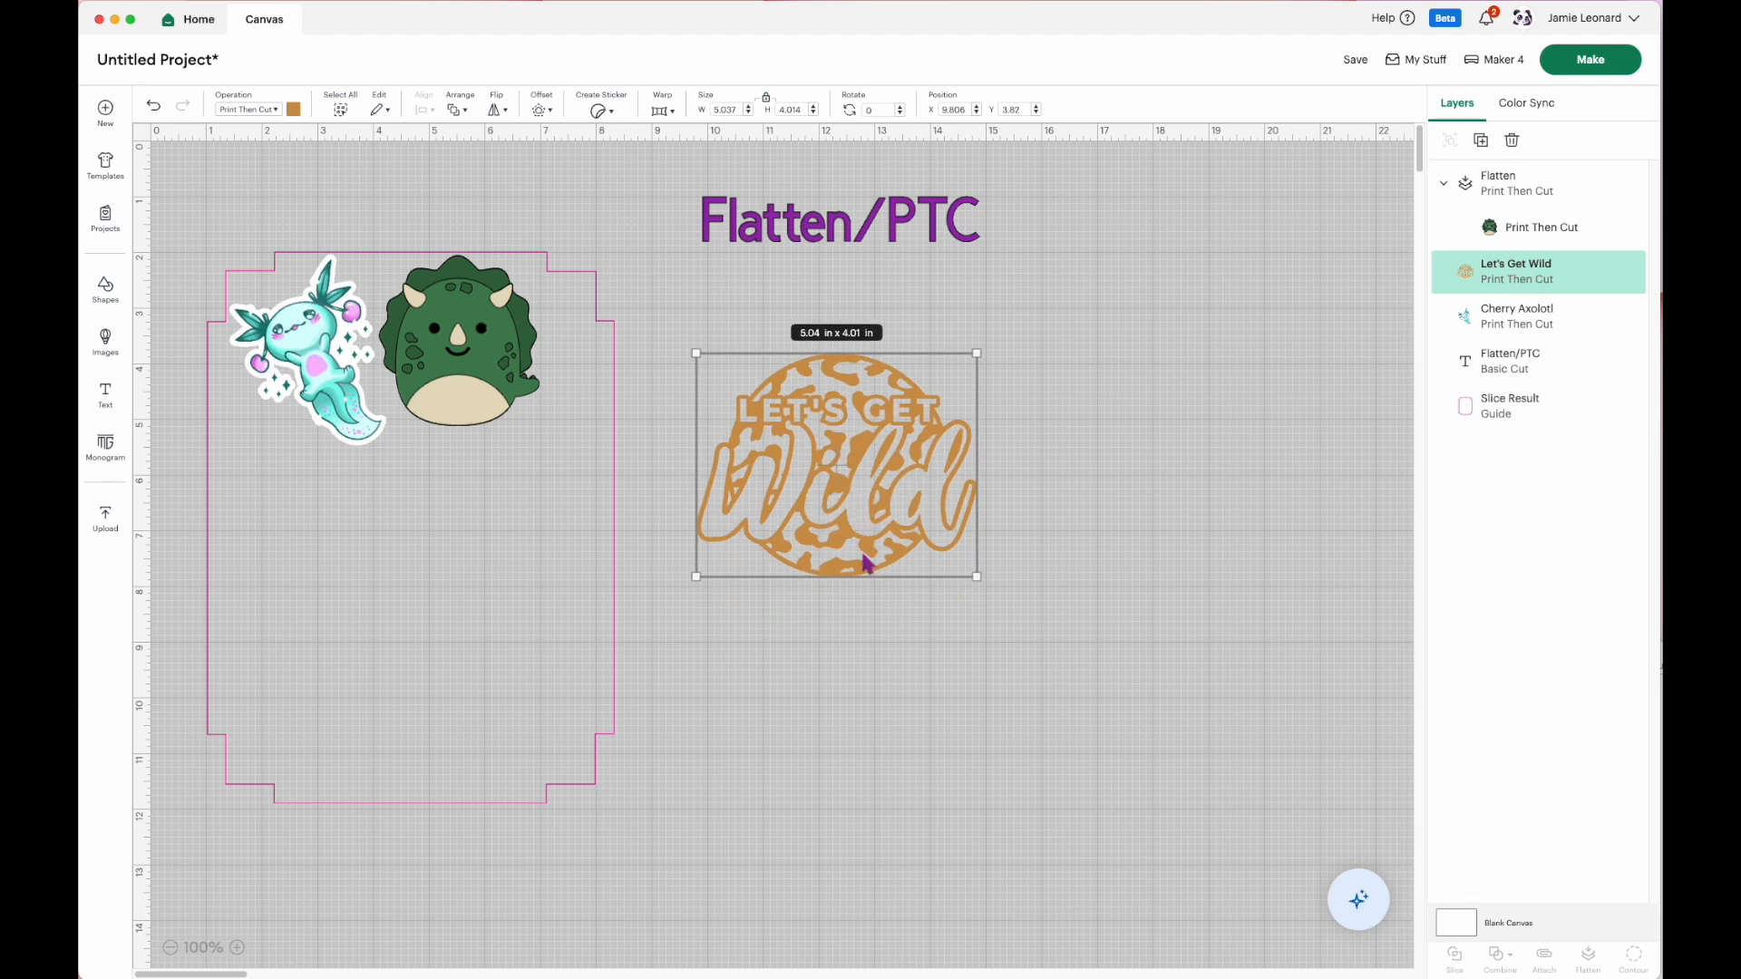
Check how Let's Get Wild is laid out with the other printed images in the On Mat preview and go back to the canvas.
{"action": "left_click", "coordinate": [1589, 61]}
{"action": "left_click", "coordinate": [818, 237]}
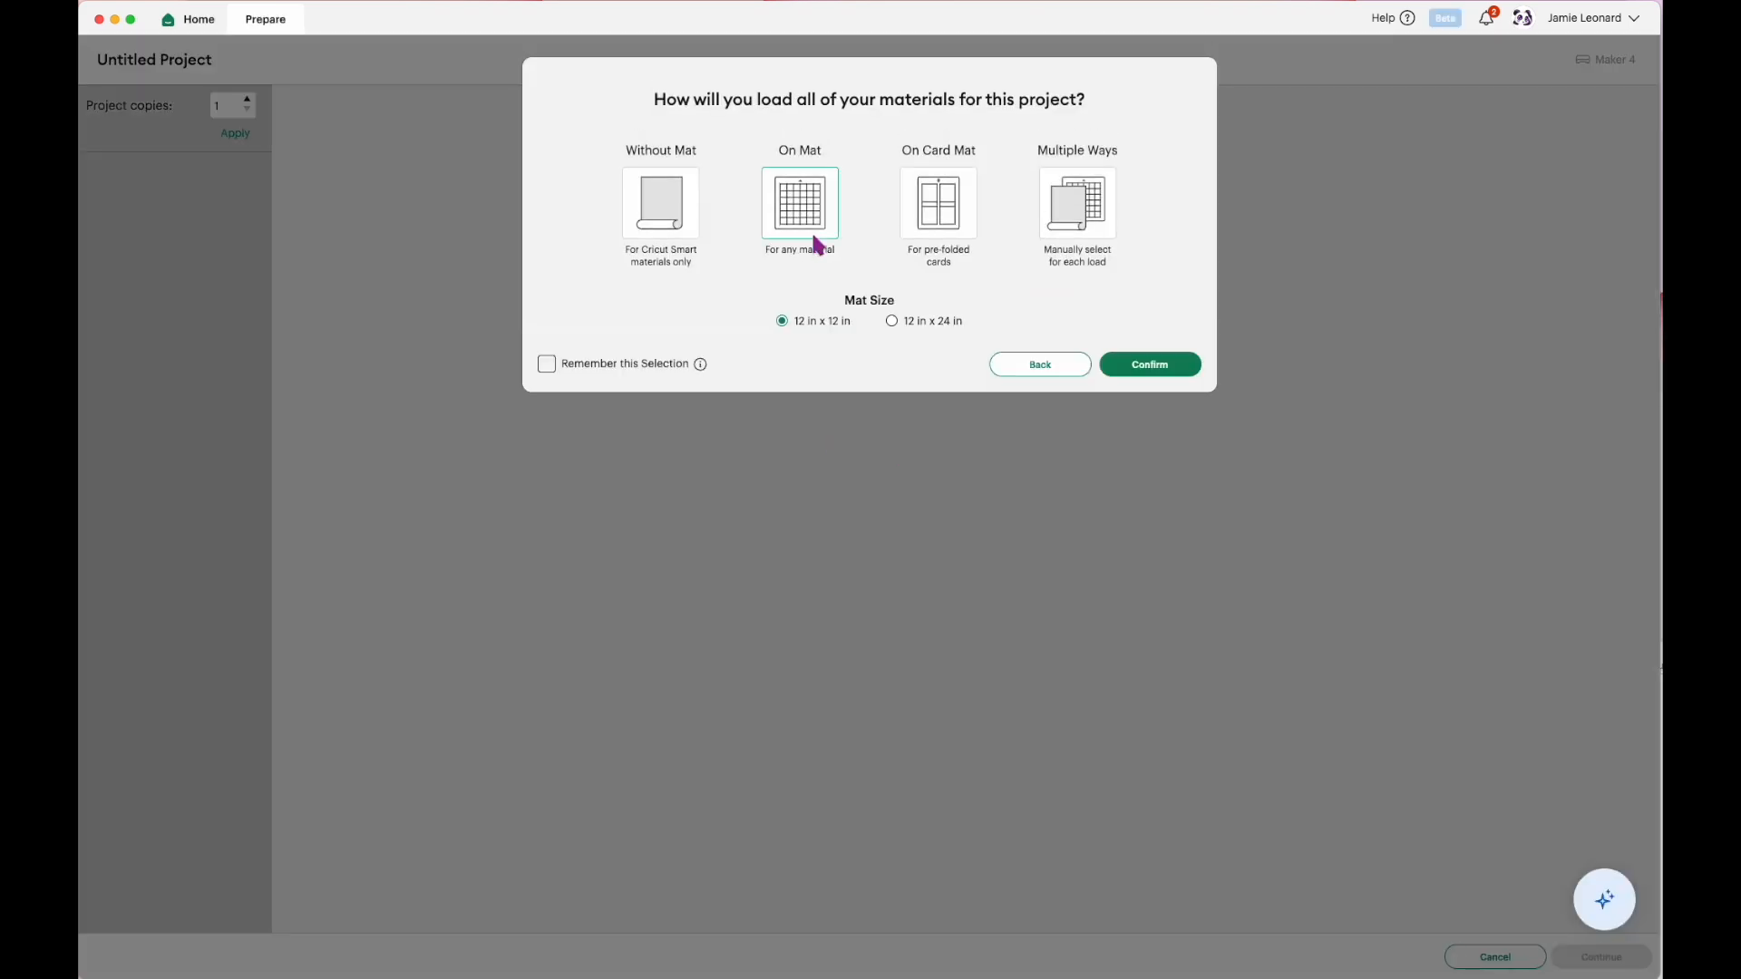
{"action": "left_click", "coordinate": [1182, 372]}
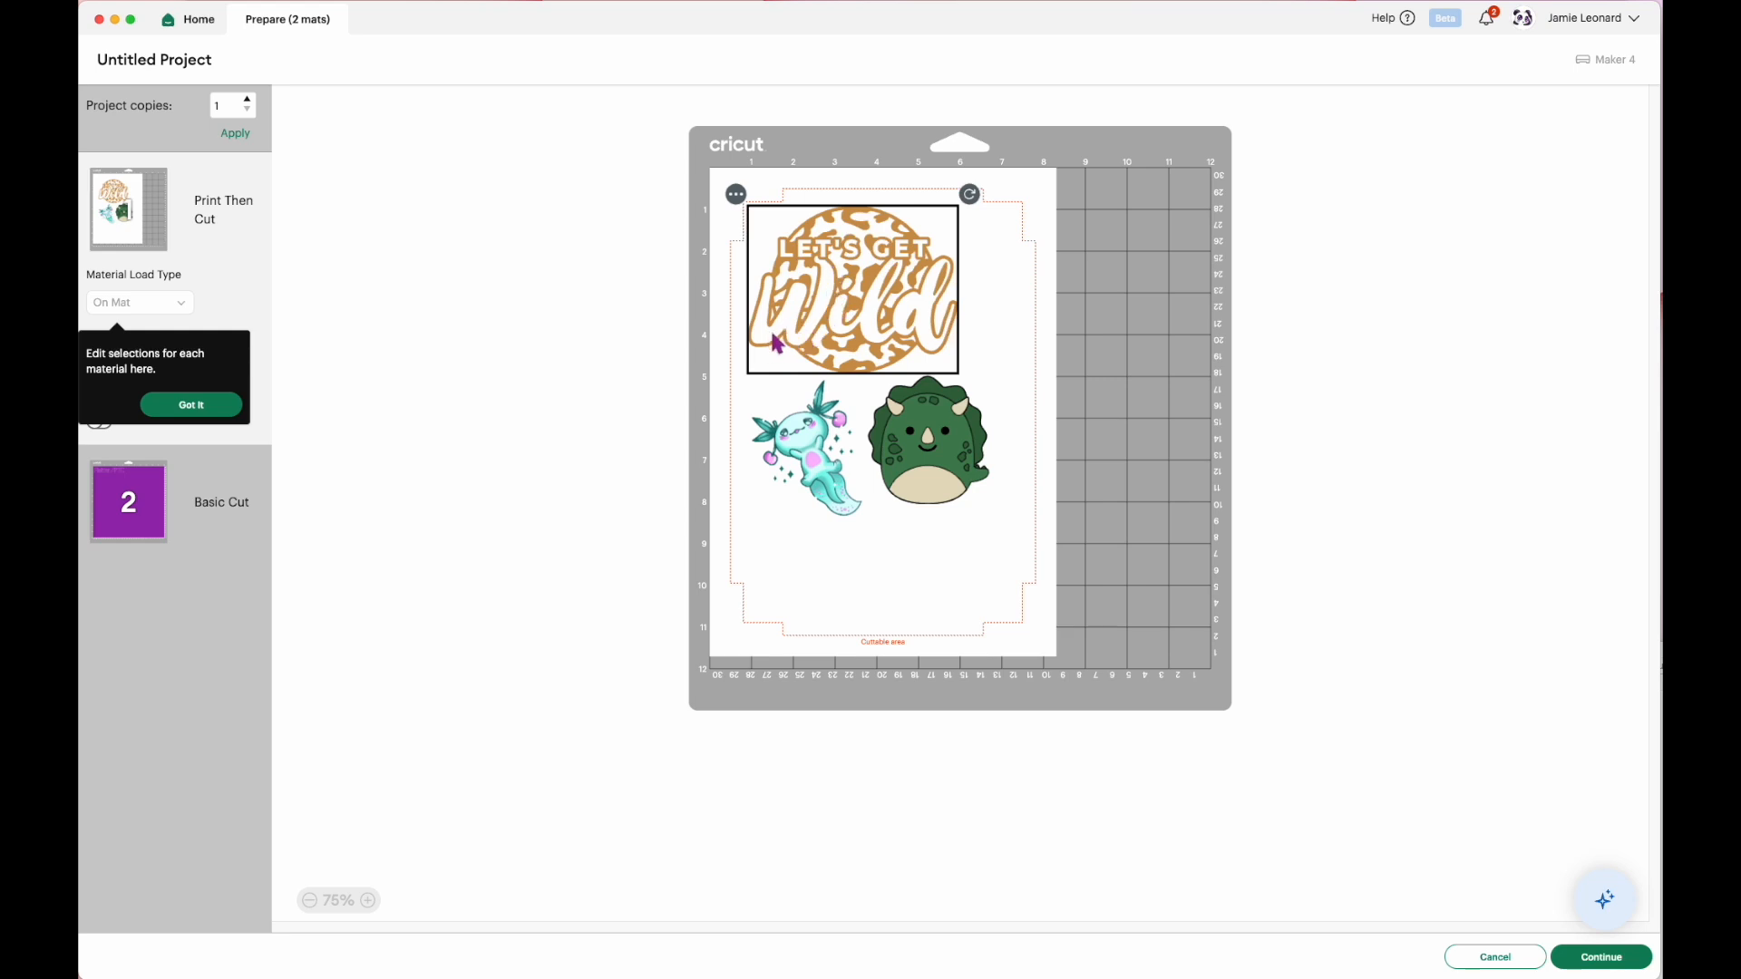
{"action": "left_click", "coordinate": [1470, 954]}
Set Let's Get Wild back to Basic Cut and position it at about X 9.53, Y 3.43 in.
{"action": "left_click_drag", "start_coordinate": [849, 523], "coordinate": [826, 567]}
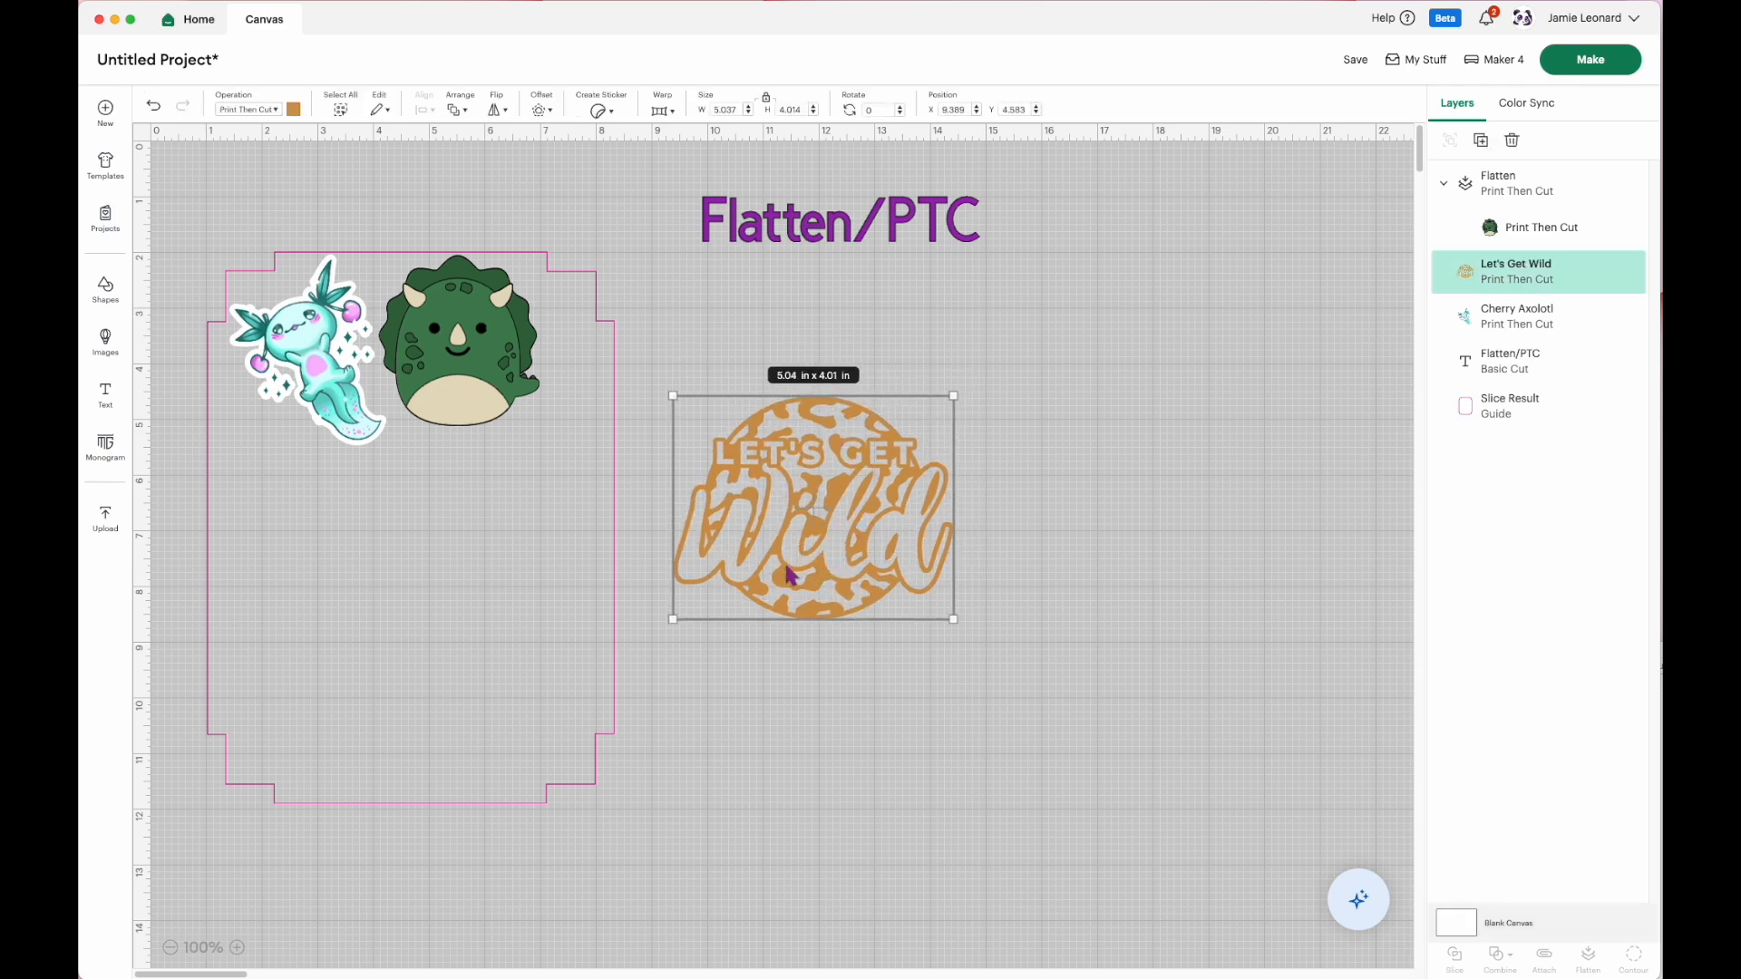
{"action": "left_click_drag", "start_coordinate": [782, 573], "coordinate": [770, 509]}
{"action": "left_click", "coordinate": [267, 109]}
{"action": "left_click", "coordinate": [267, 168]}
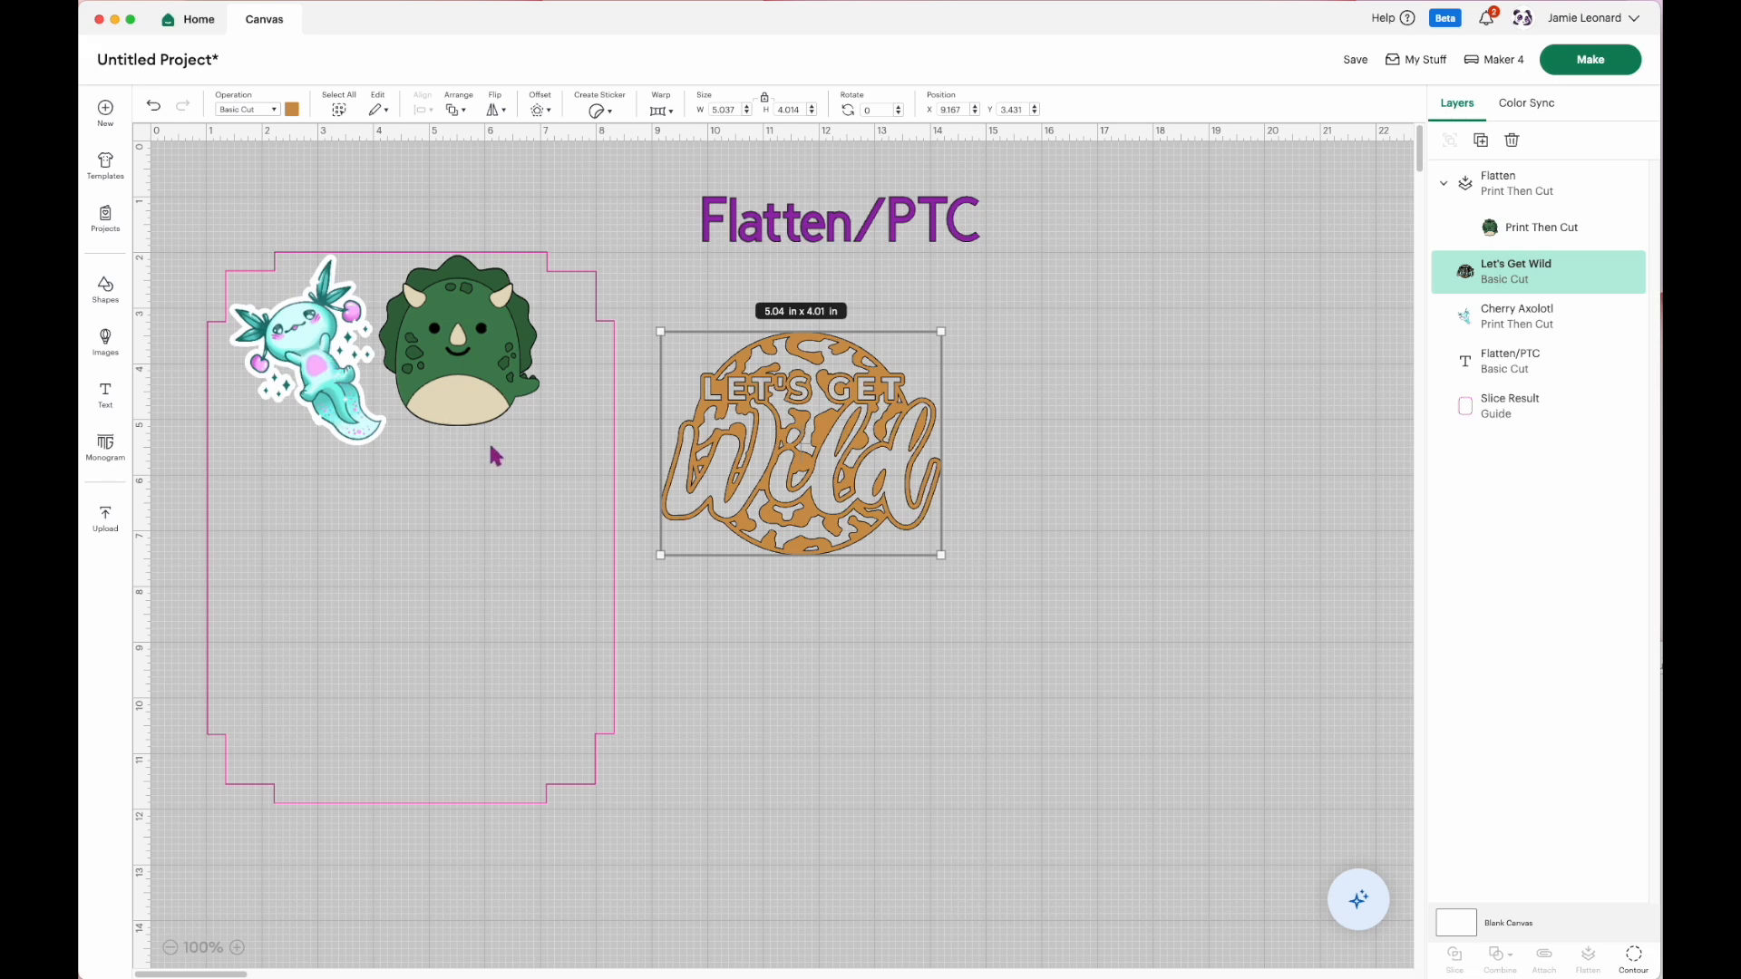
{"action": "left_click_drag", "start_coordinate": [751, 486], "coordinate": [771, 488]}
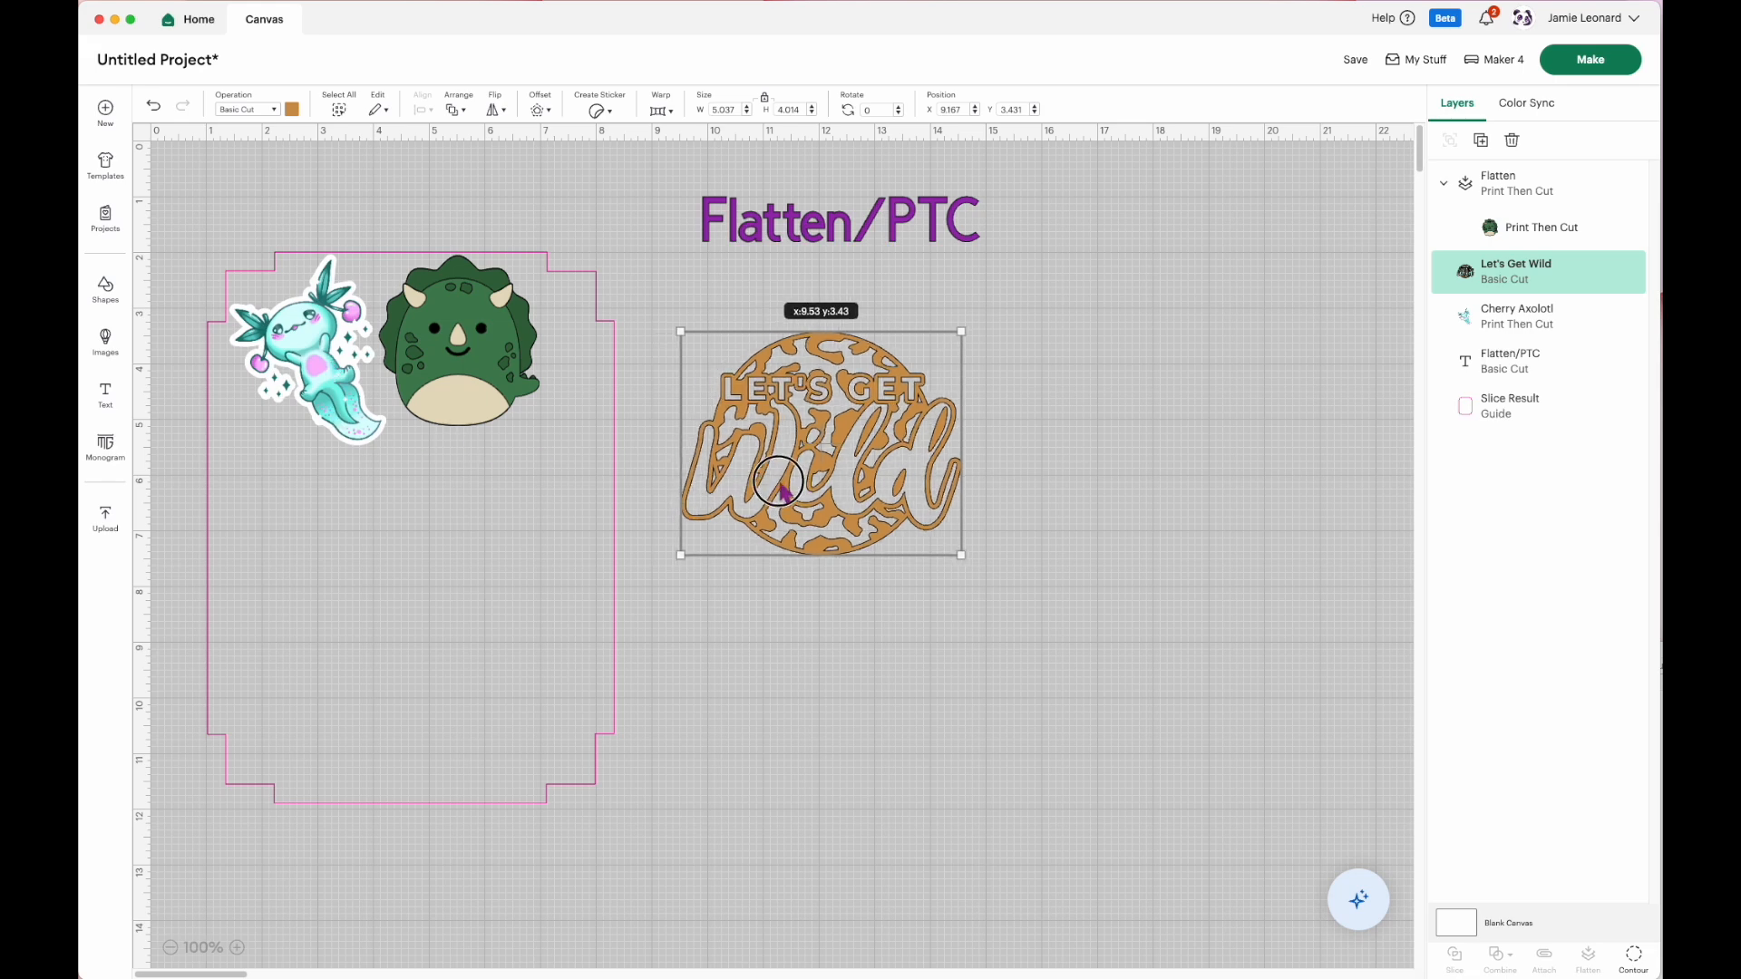
Add an offset of 0.097 in with rounded corners around Let's Get Wild.
{"action": "left_click", "coordinate": [539, 110]}
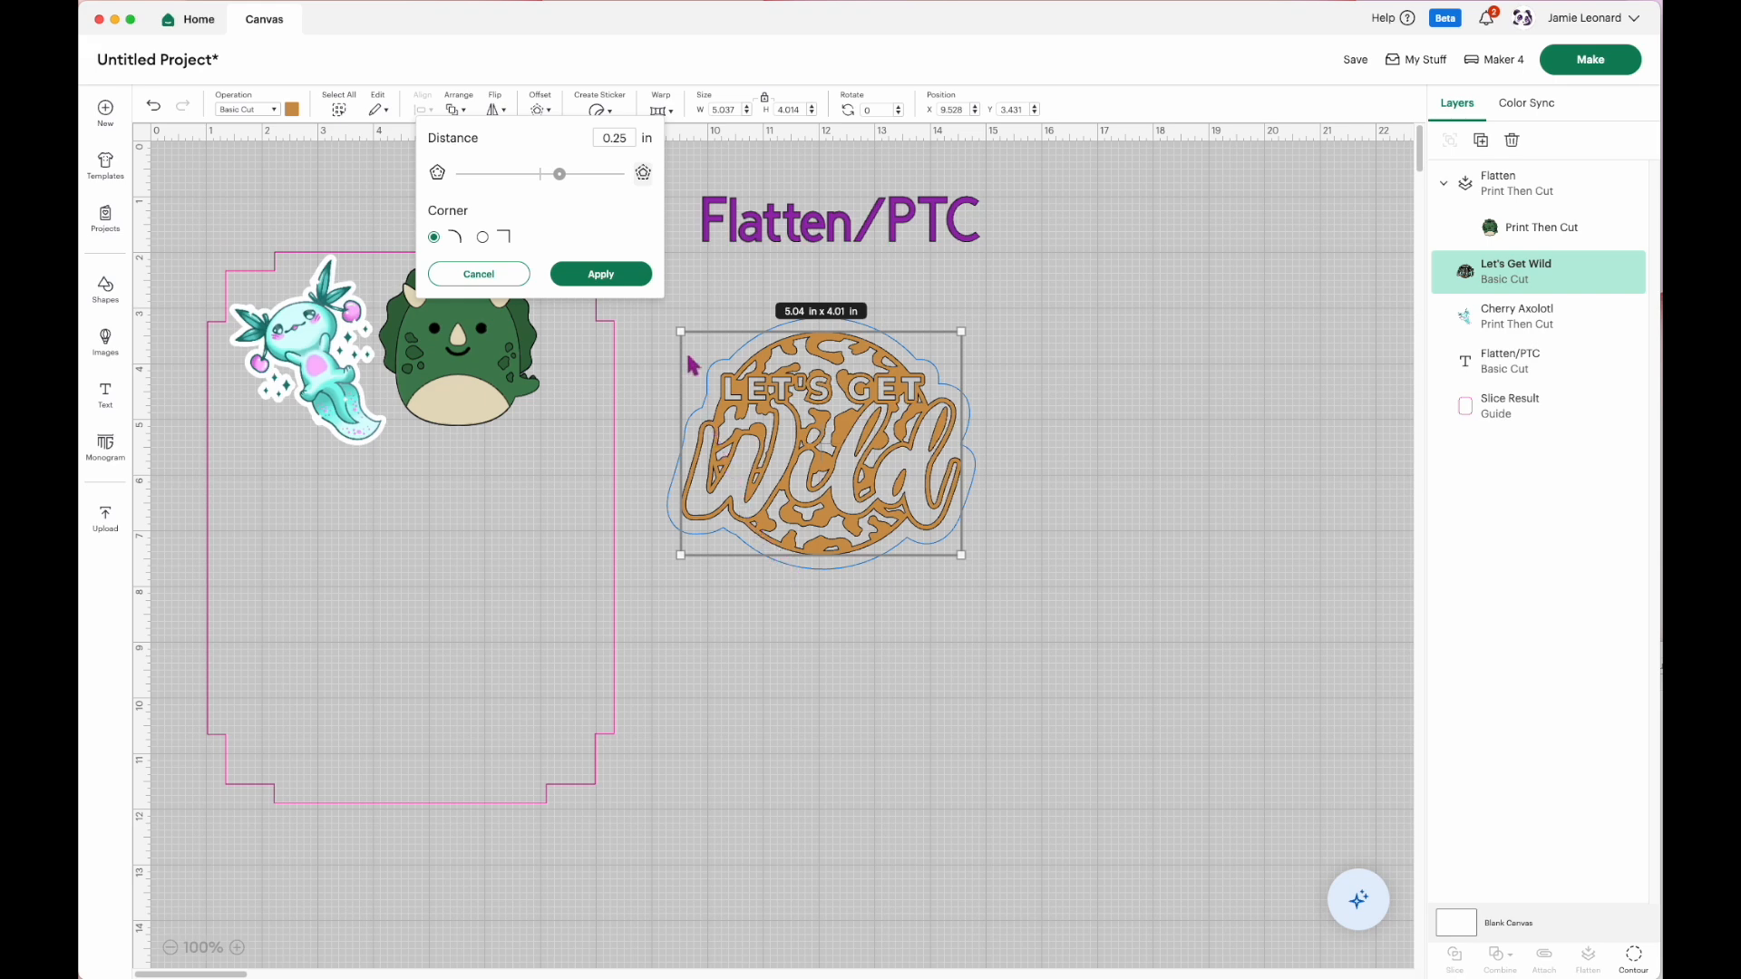
{"action": "left_click_drag", "start_coordinate": [560, 174], "coordinate": [549, 179]}
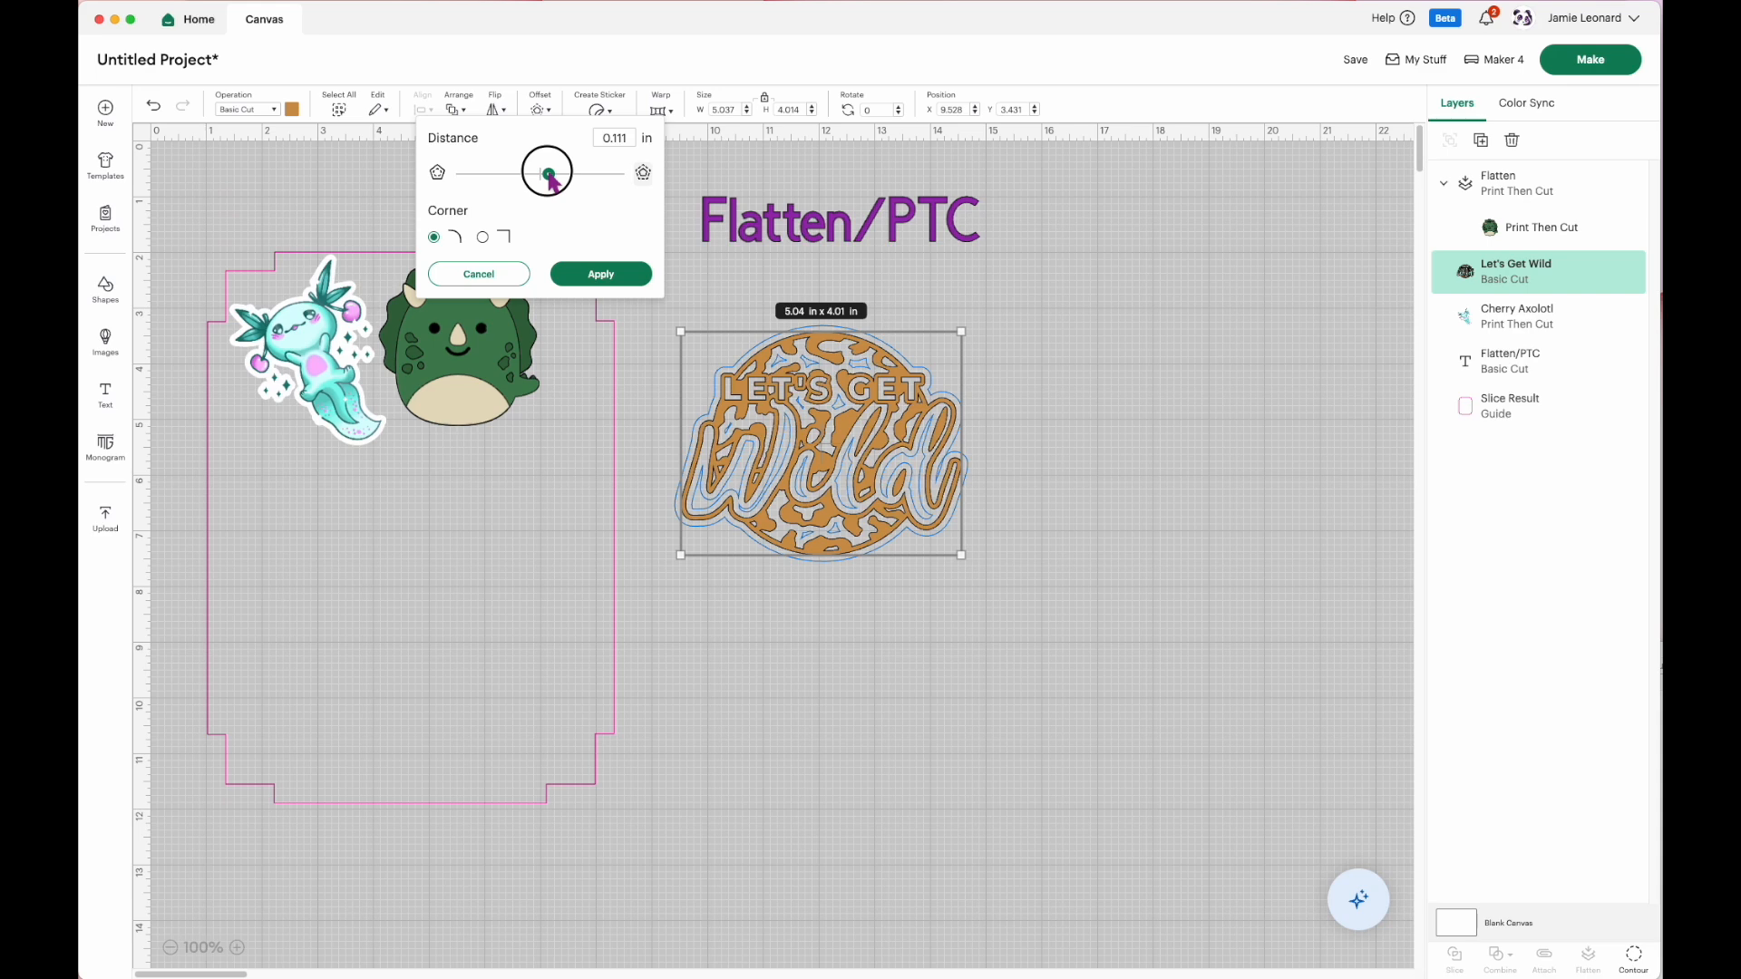
{"action": "left_click_drag", "start_coordinate": [548, 172], "coordinate": [548, 175]}
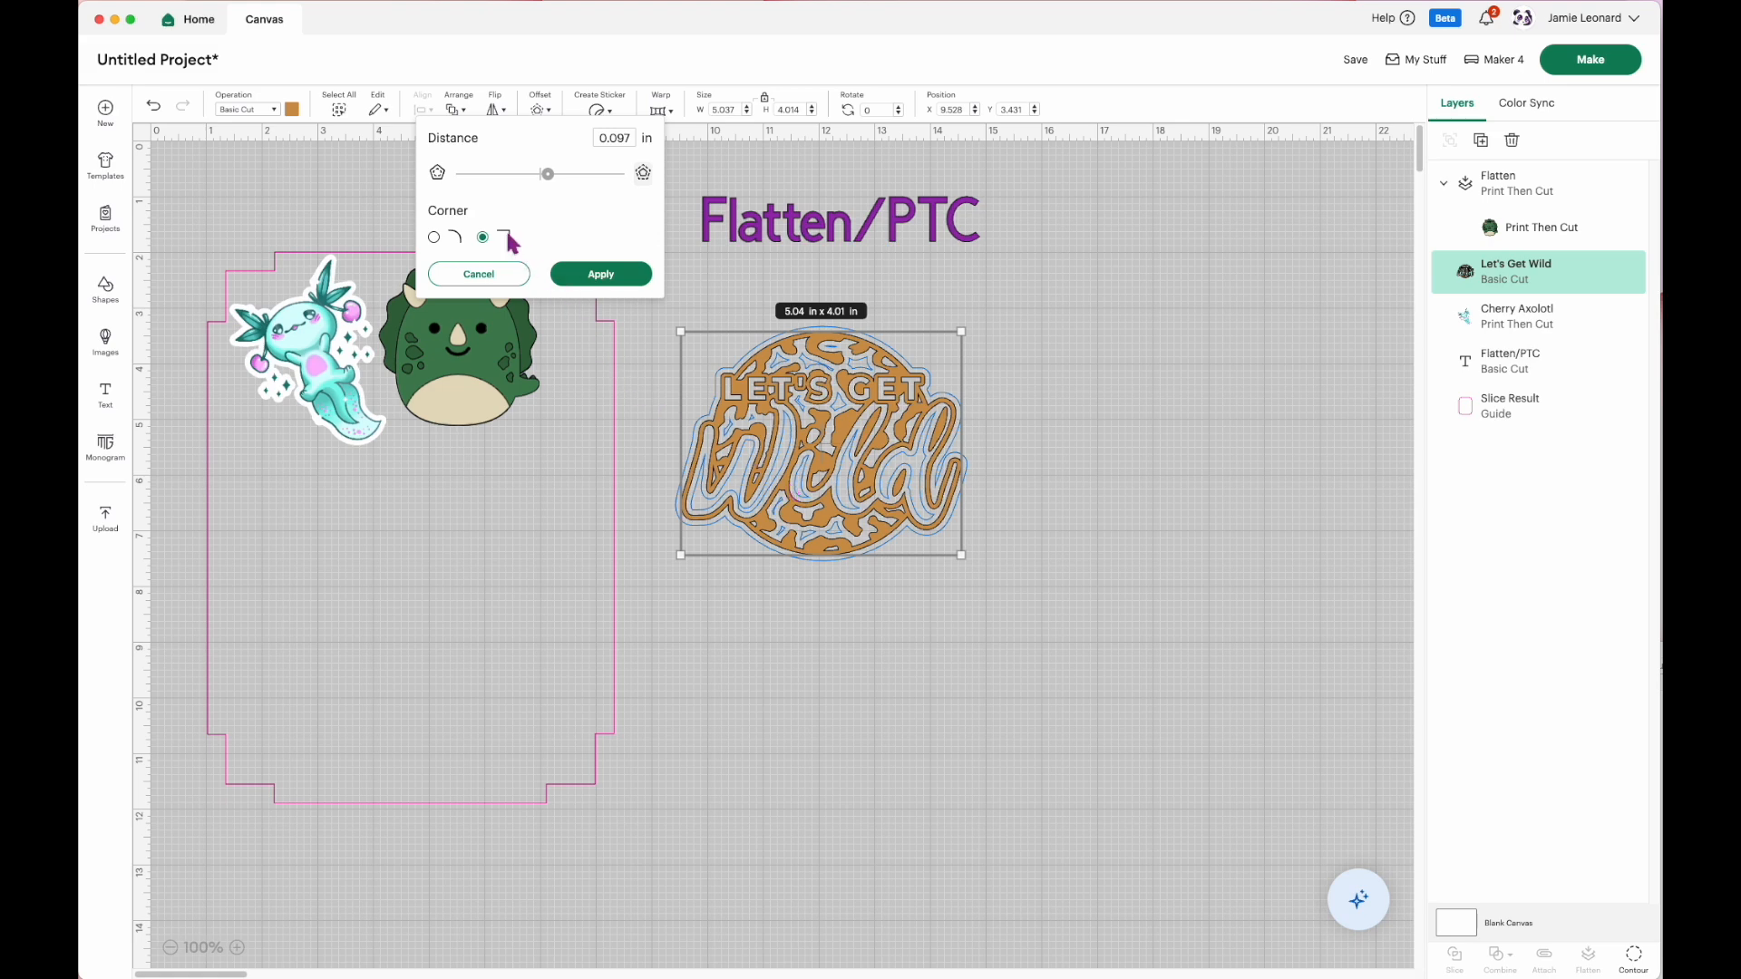
{"action": "left_click", "coordinate": [434, 237]}
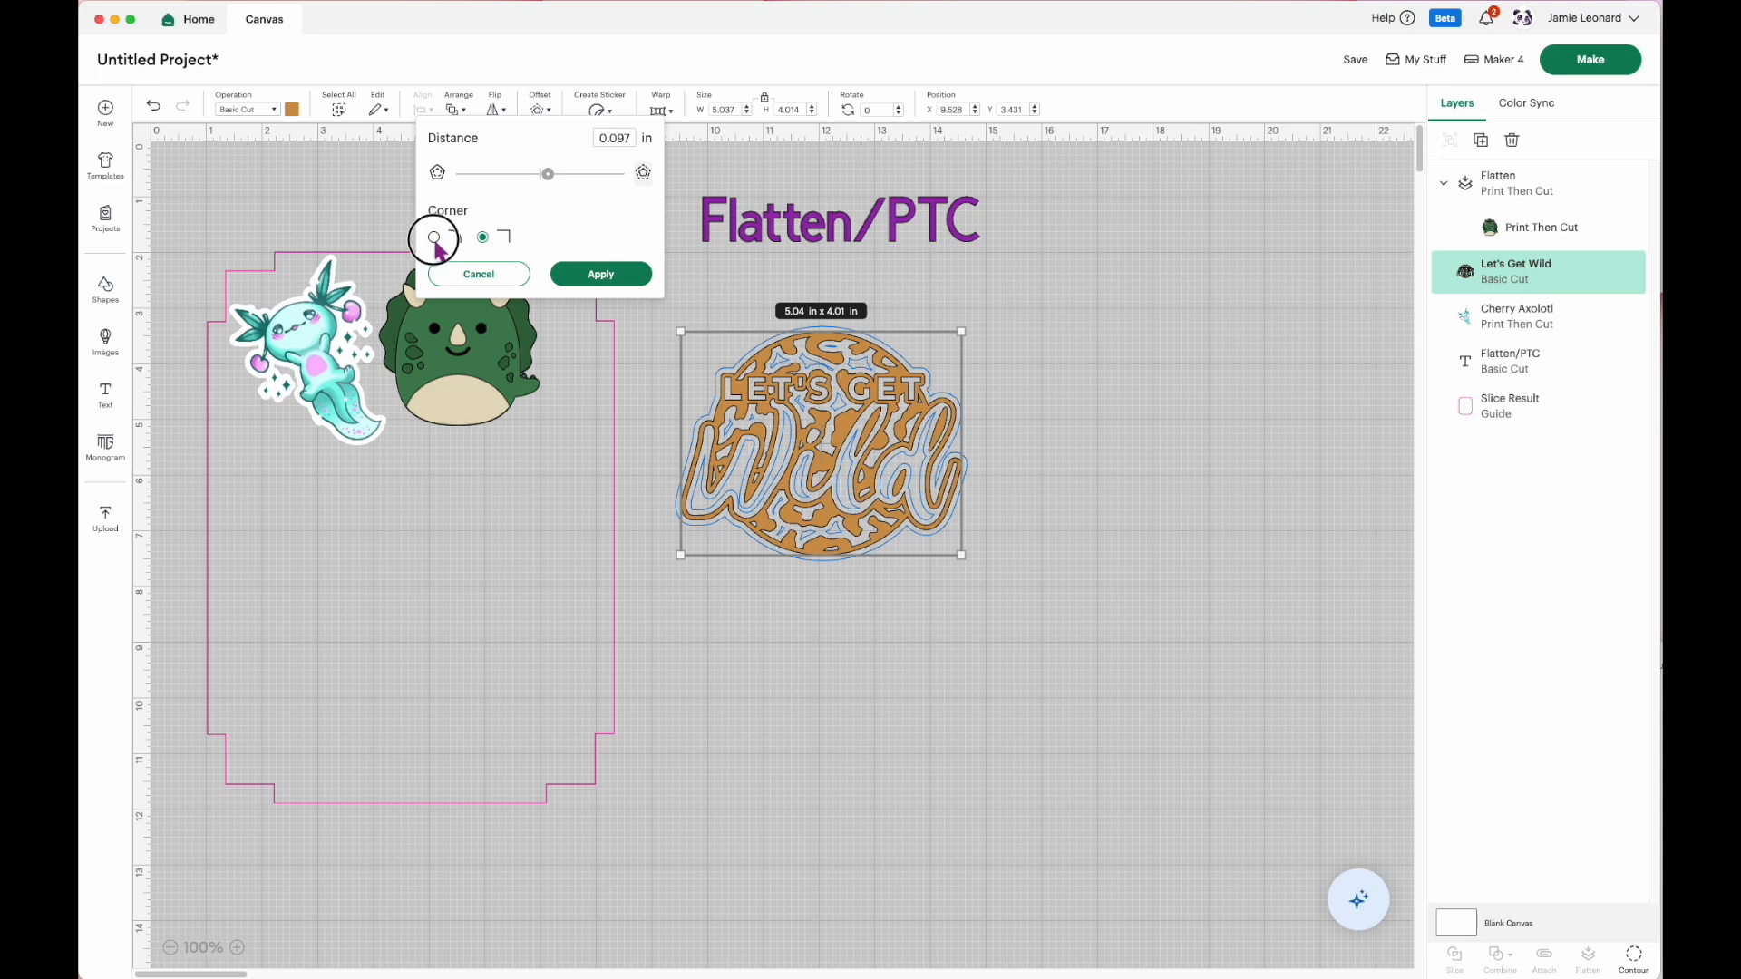
{"action": "left_click", "coordinate": [588, 275]}
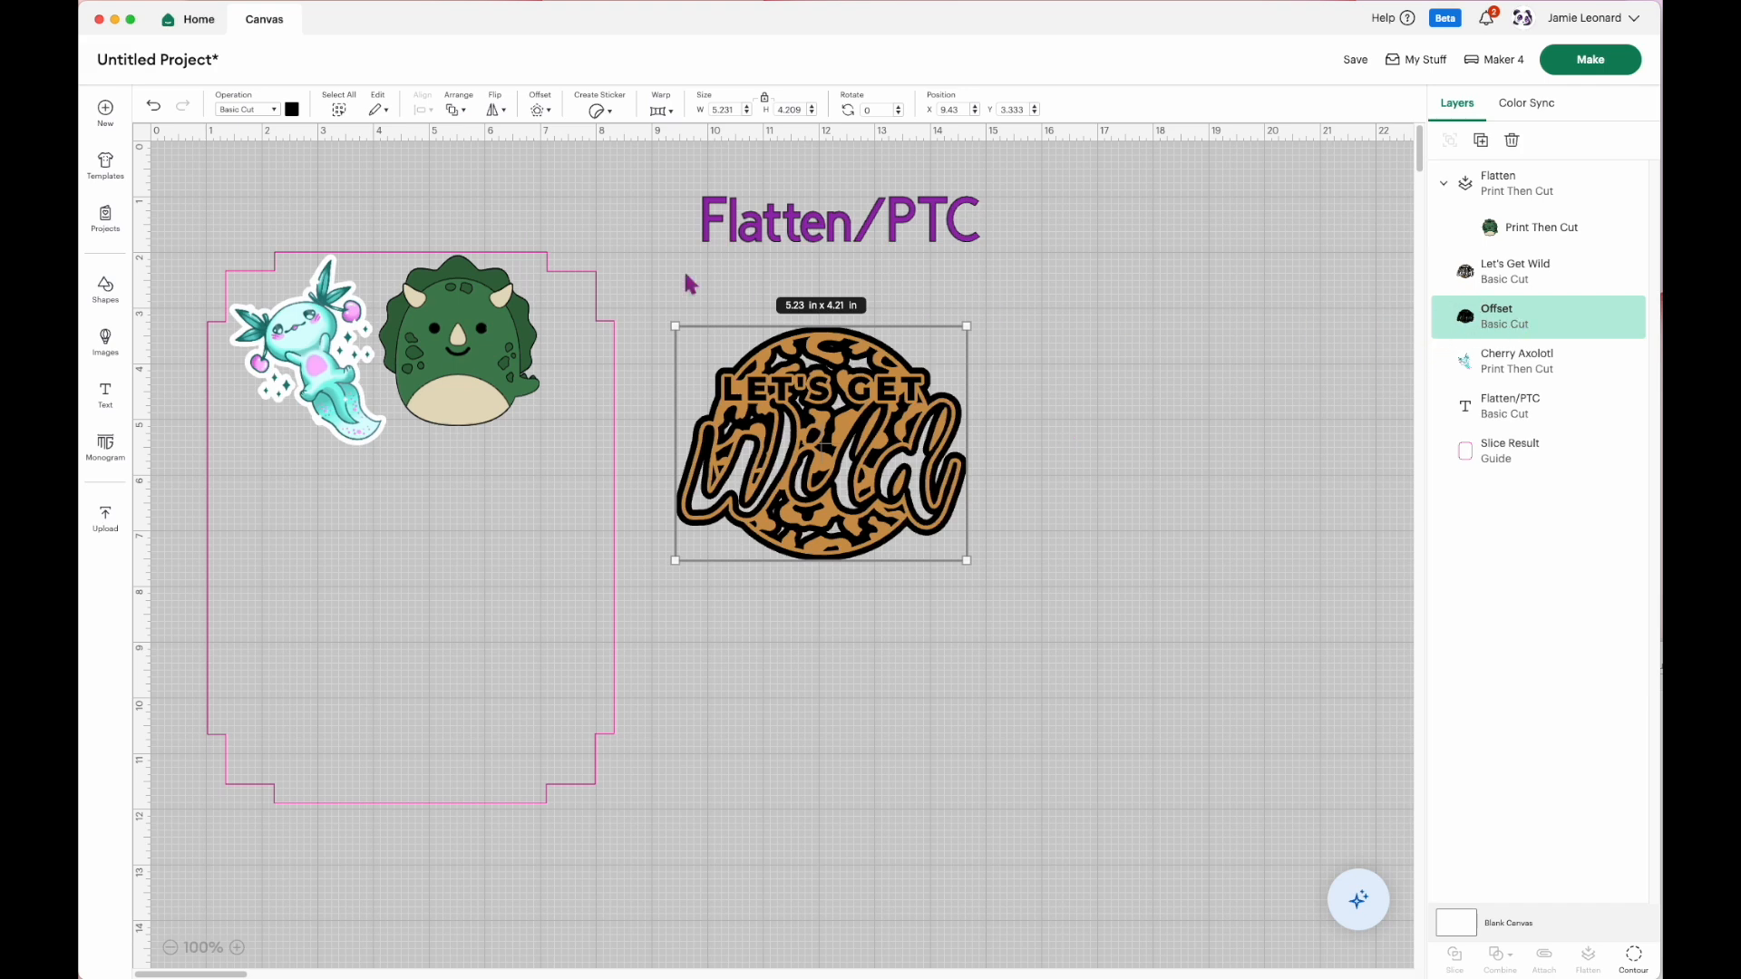
Try blue, yellow and grey on the Let's Get Wild offset, settling on white as its material color.
{"action": "left_click", "coordinate": [295, 115]}
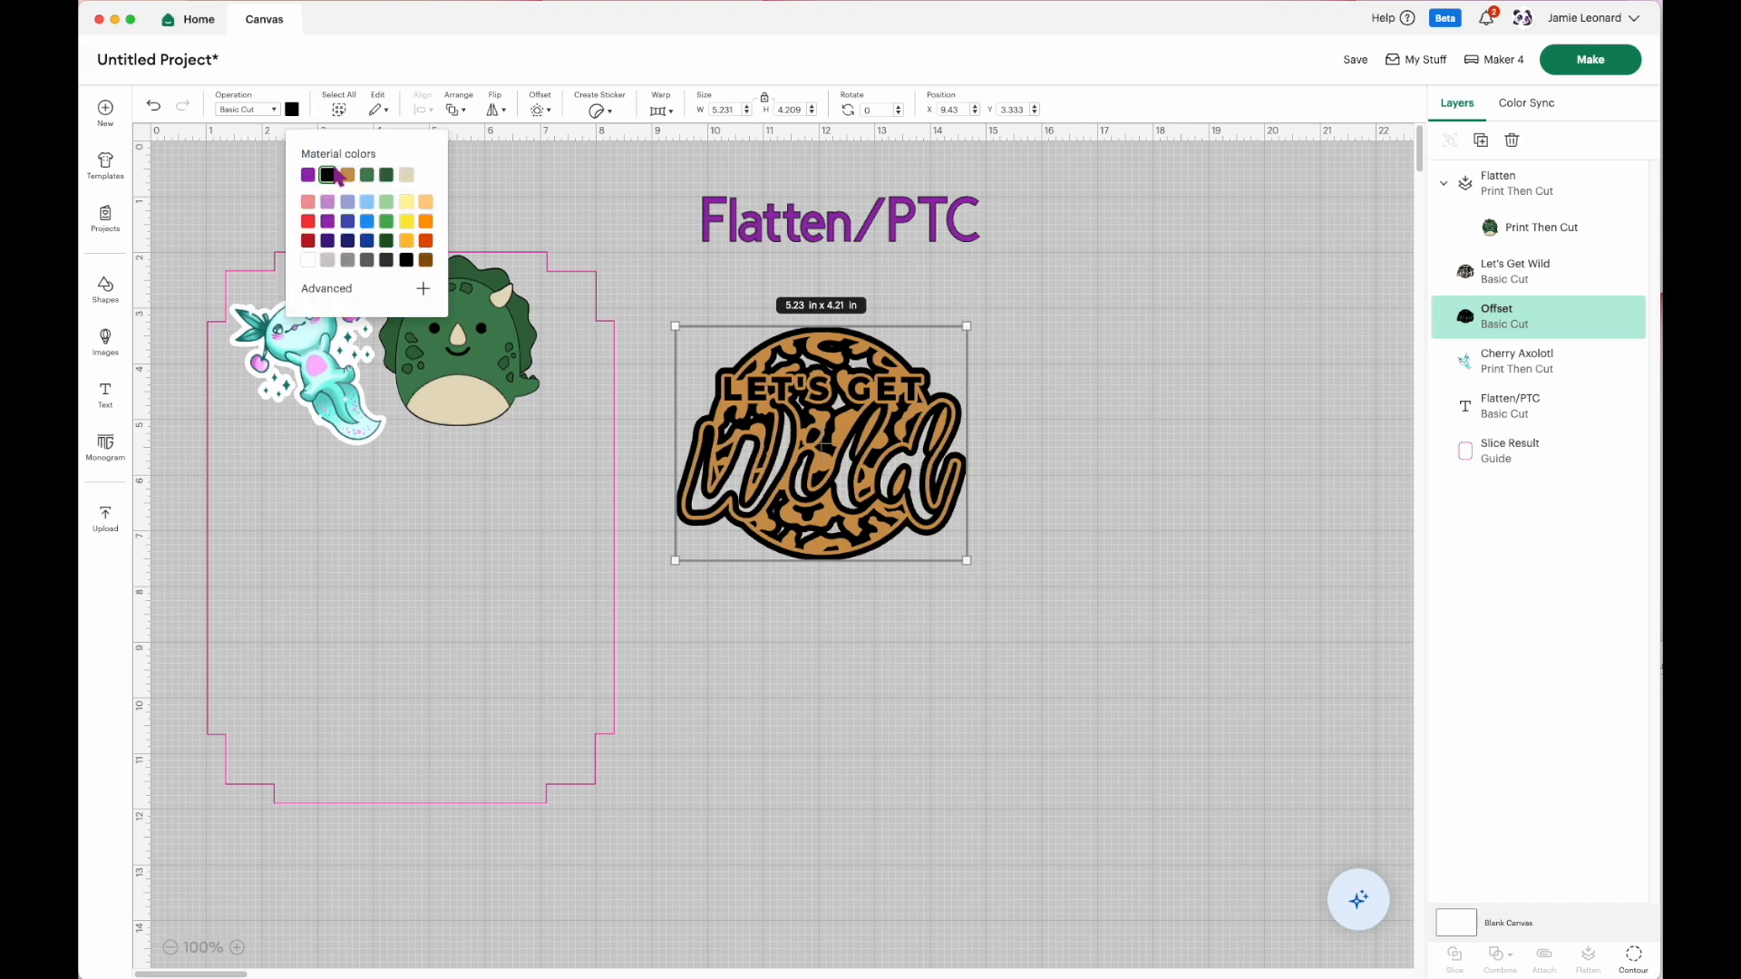
{"action": "left_click", "coordinate": [367, 243]}
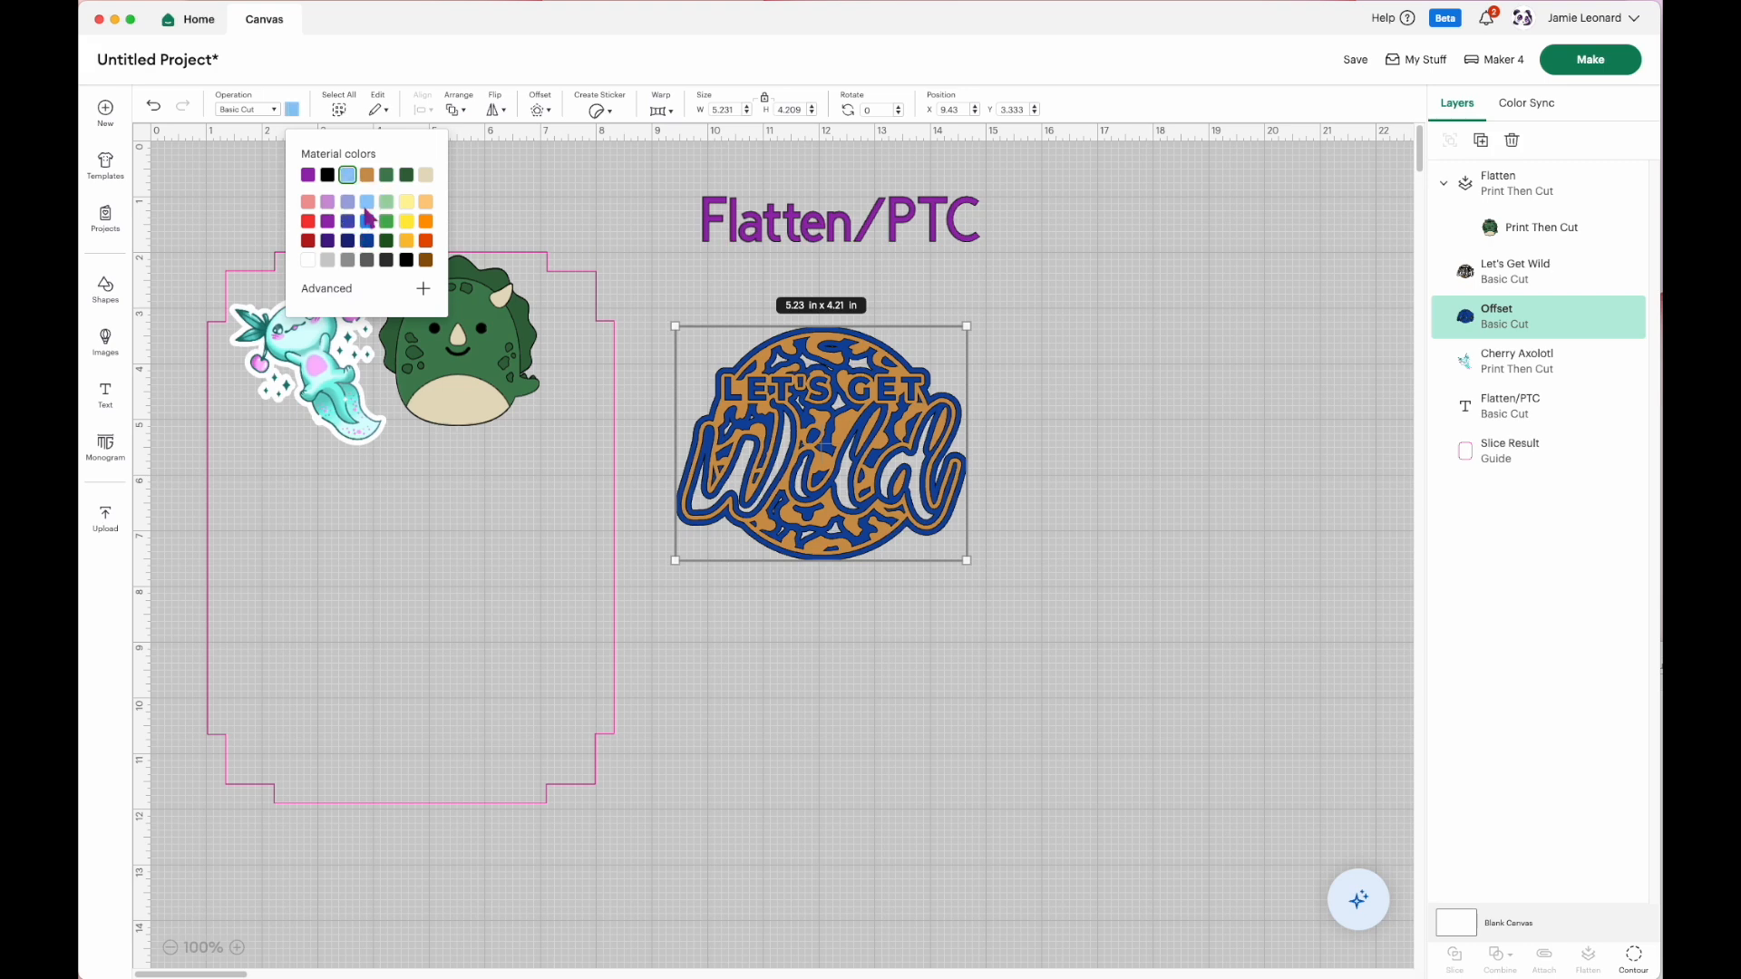
{"action": "left_click", "coordinate": [367, 207]}
{"action": "left_click", "coordinate": [406, 203]}
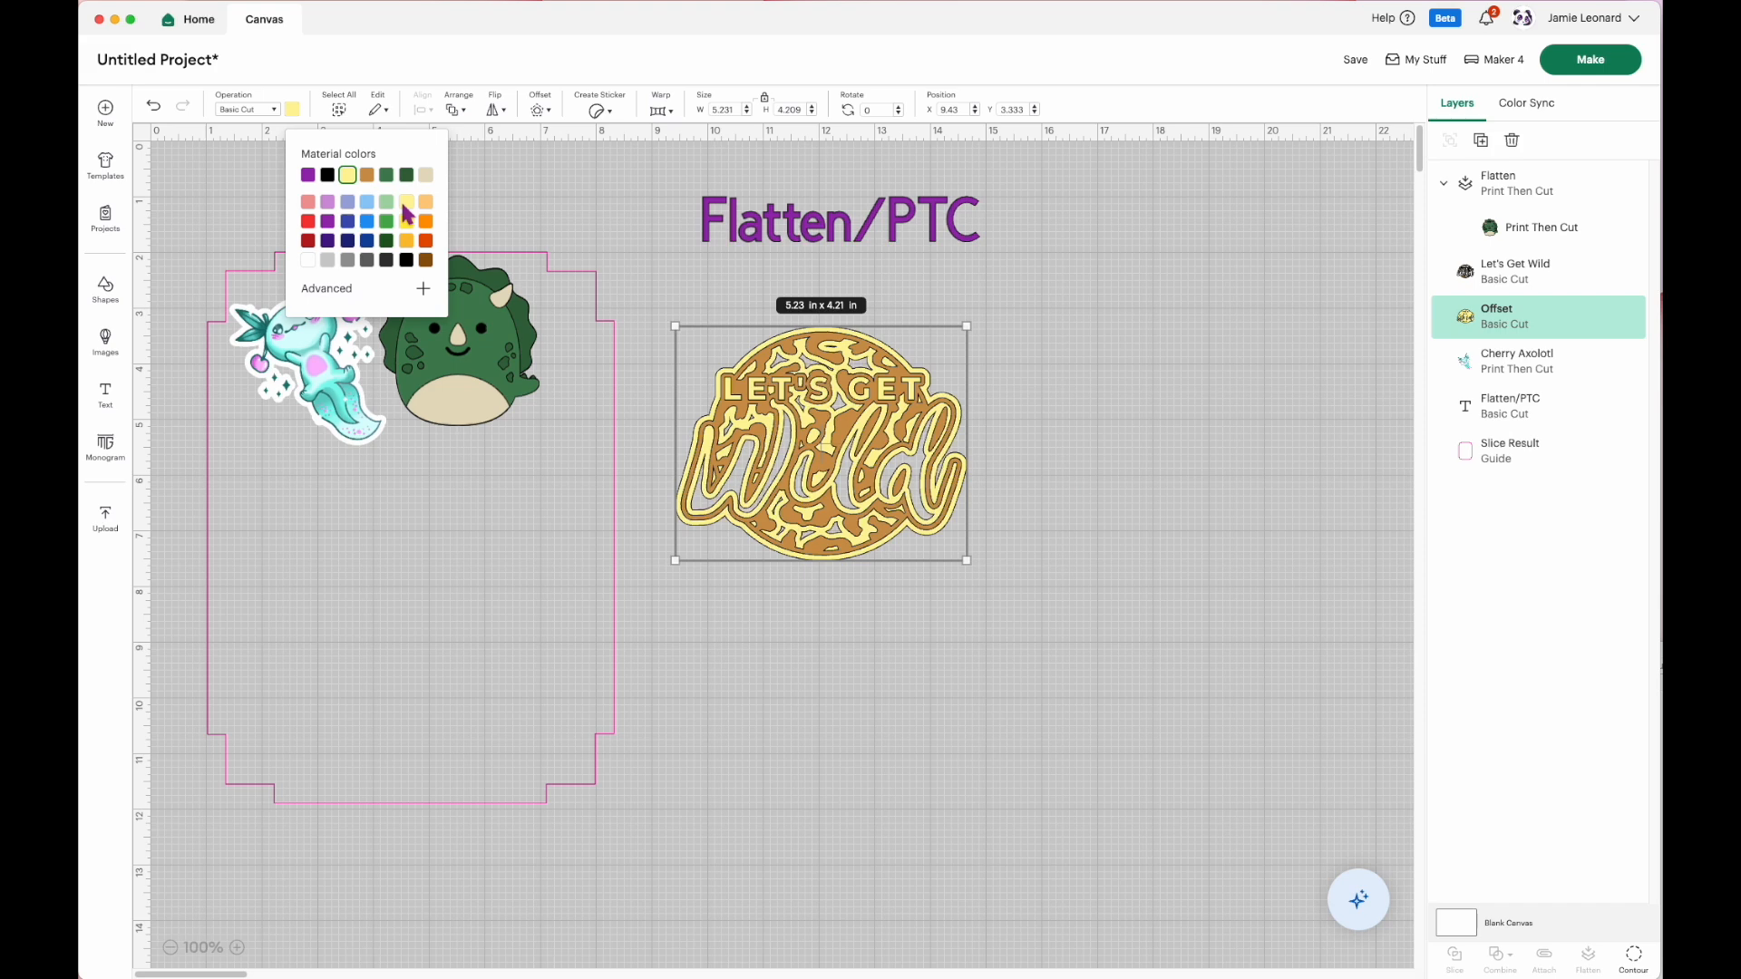
{"action": "left_click", "coordinate": [349, 262]}
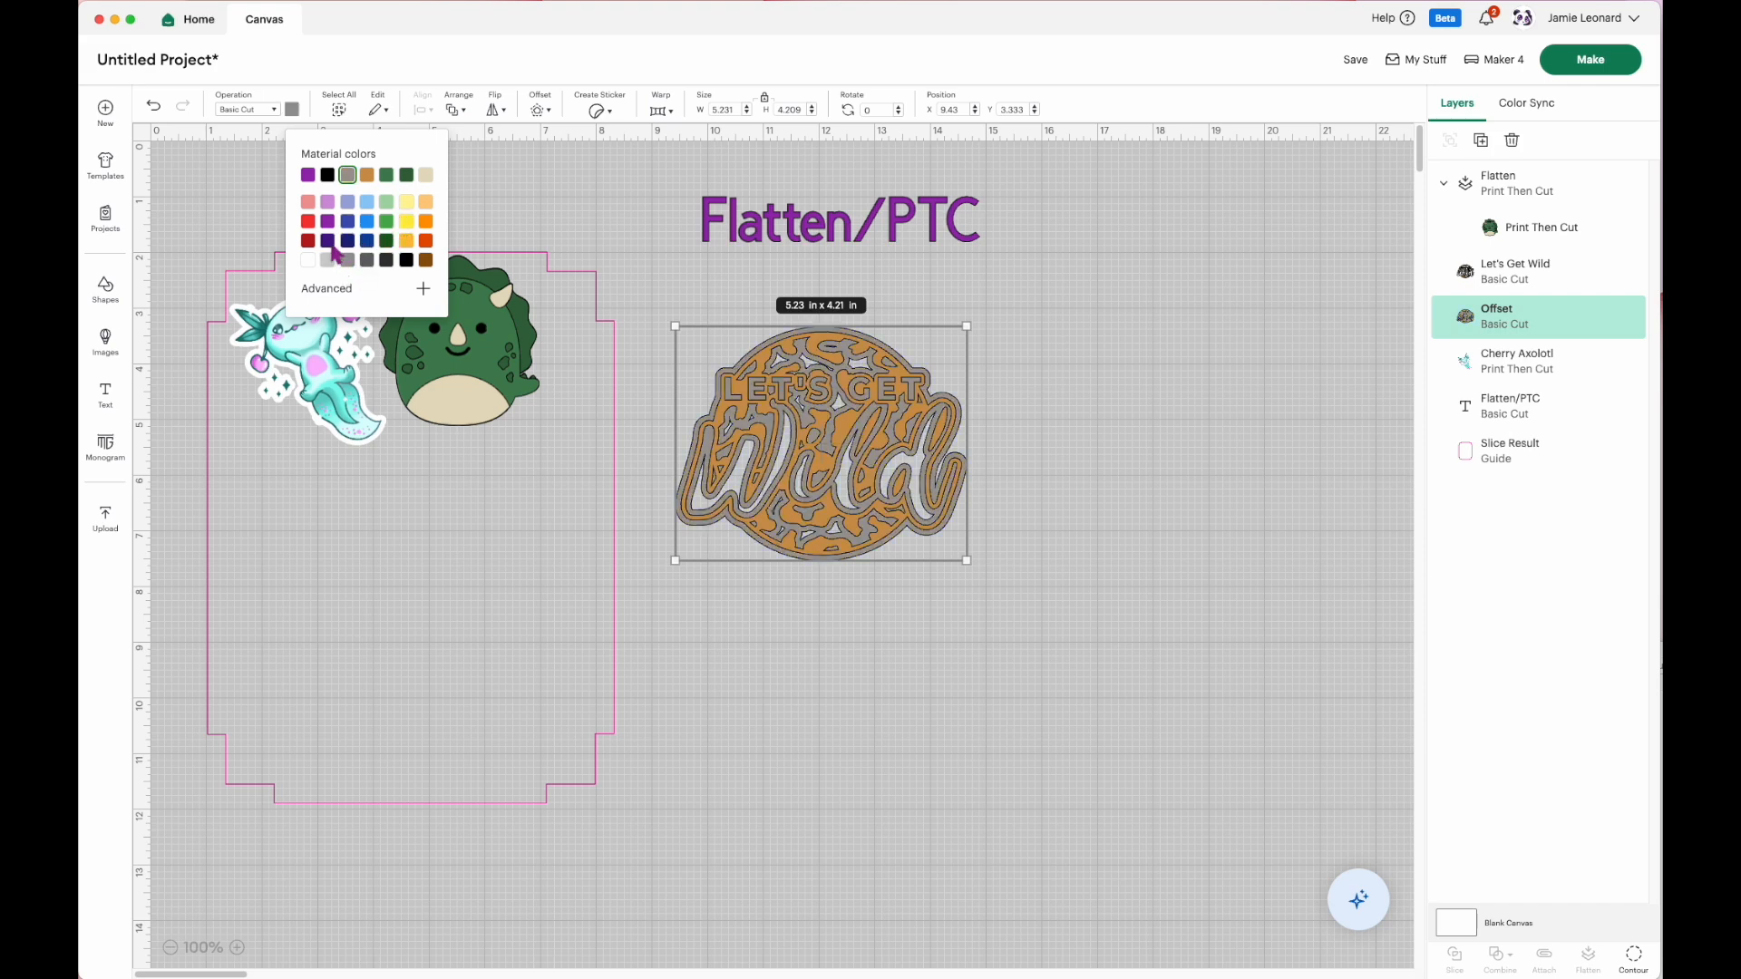
{"action": "left_click", "coordinate": [311, 261]}
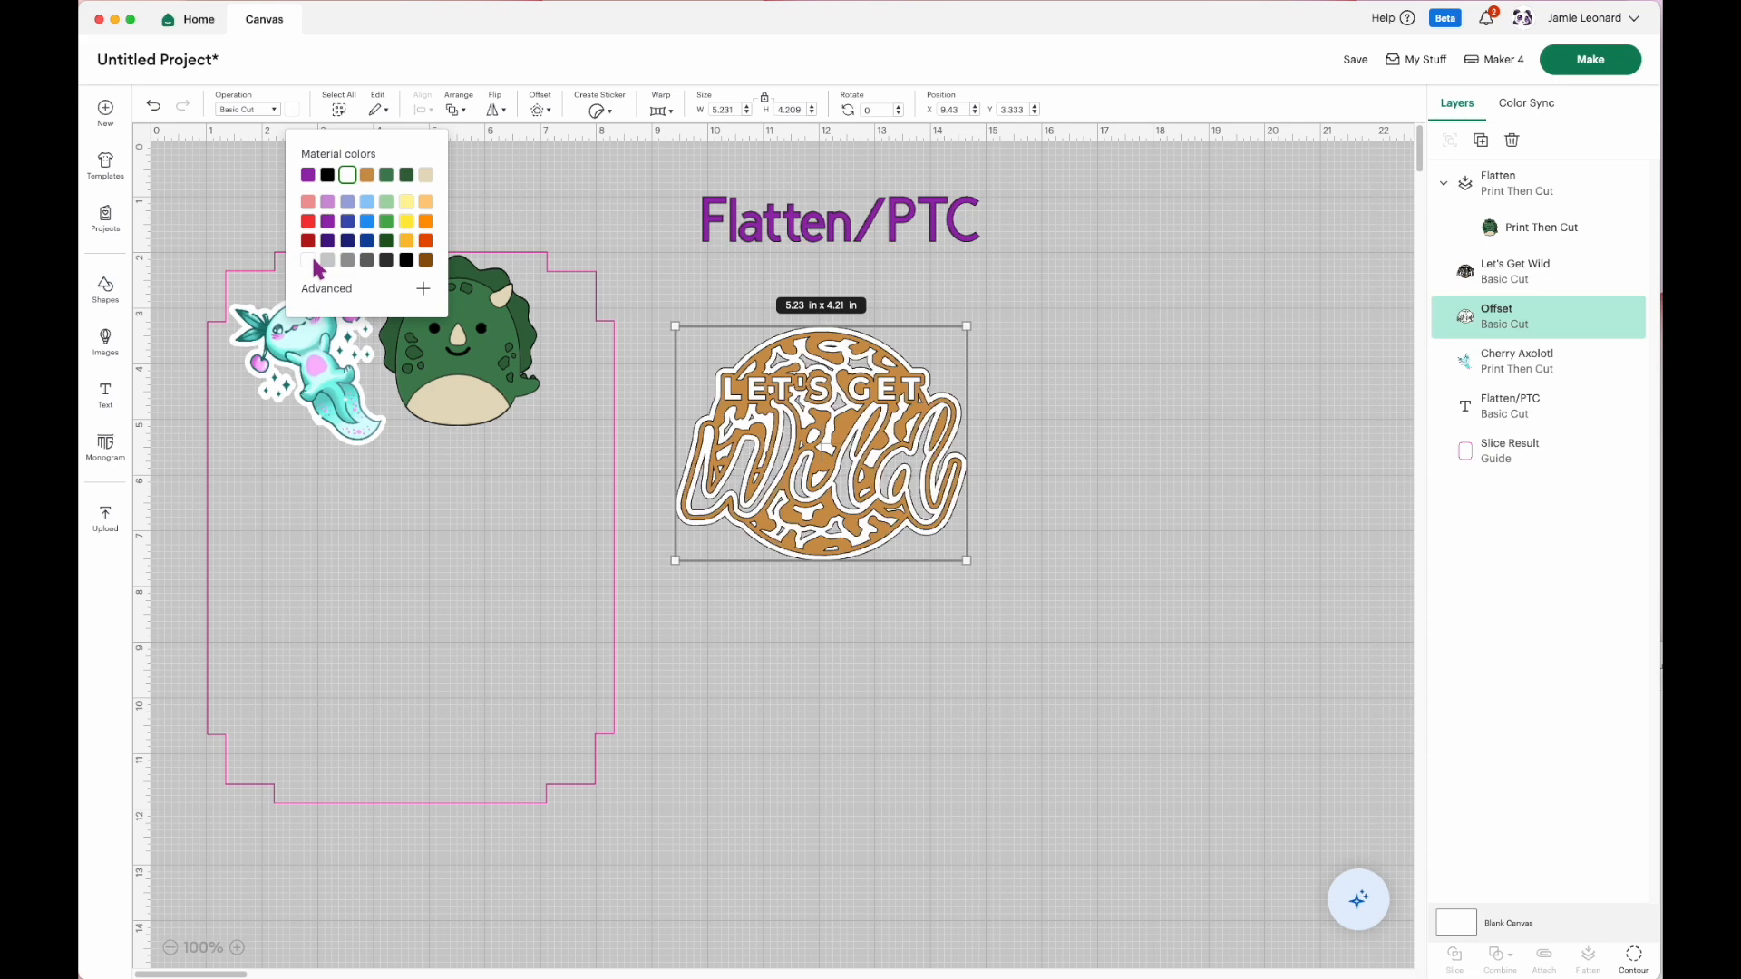
{"action": "left_click", "coordinate": [830, 661]}
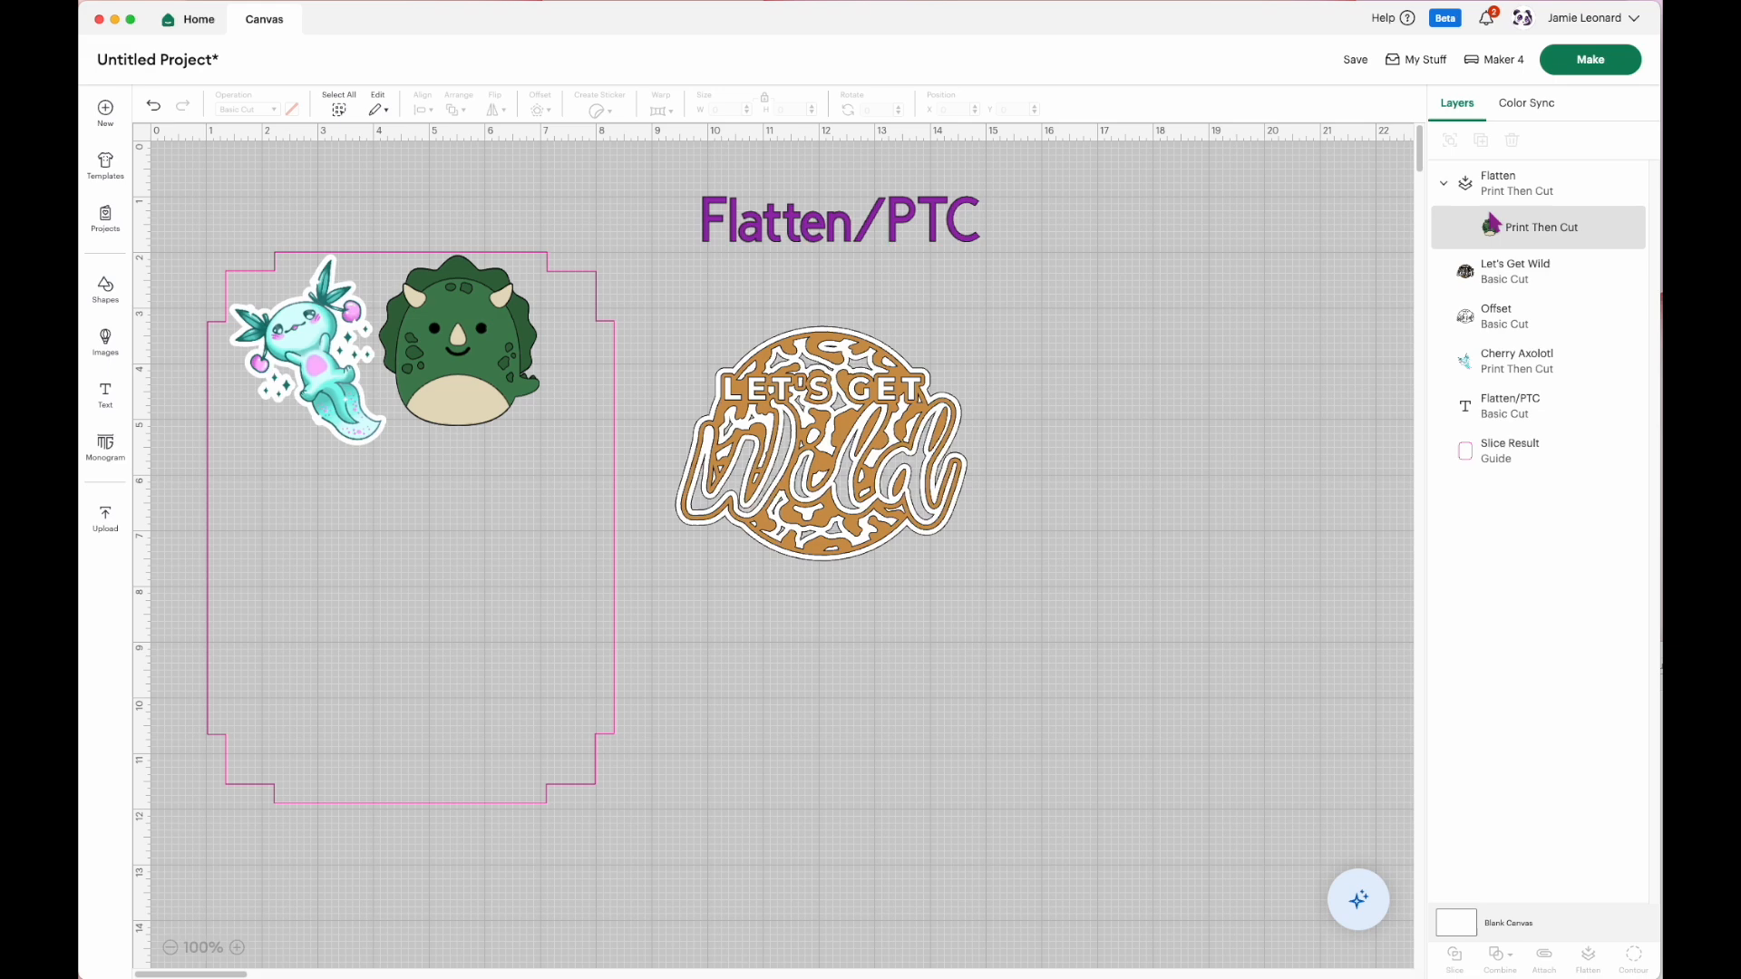
Separate the white offset from Let's Get Wild and hide all of the offset's inner contours.
{"action": "left_click_drag", "start_coordinate": [869, 496], "coordinate": [887, 558]}
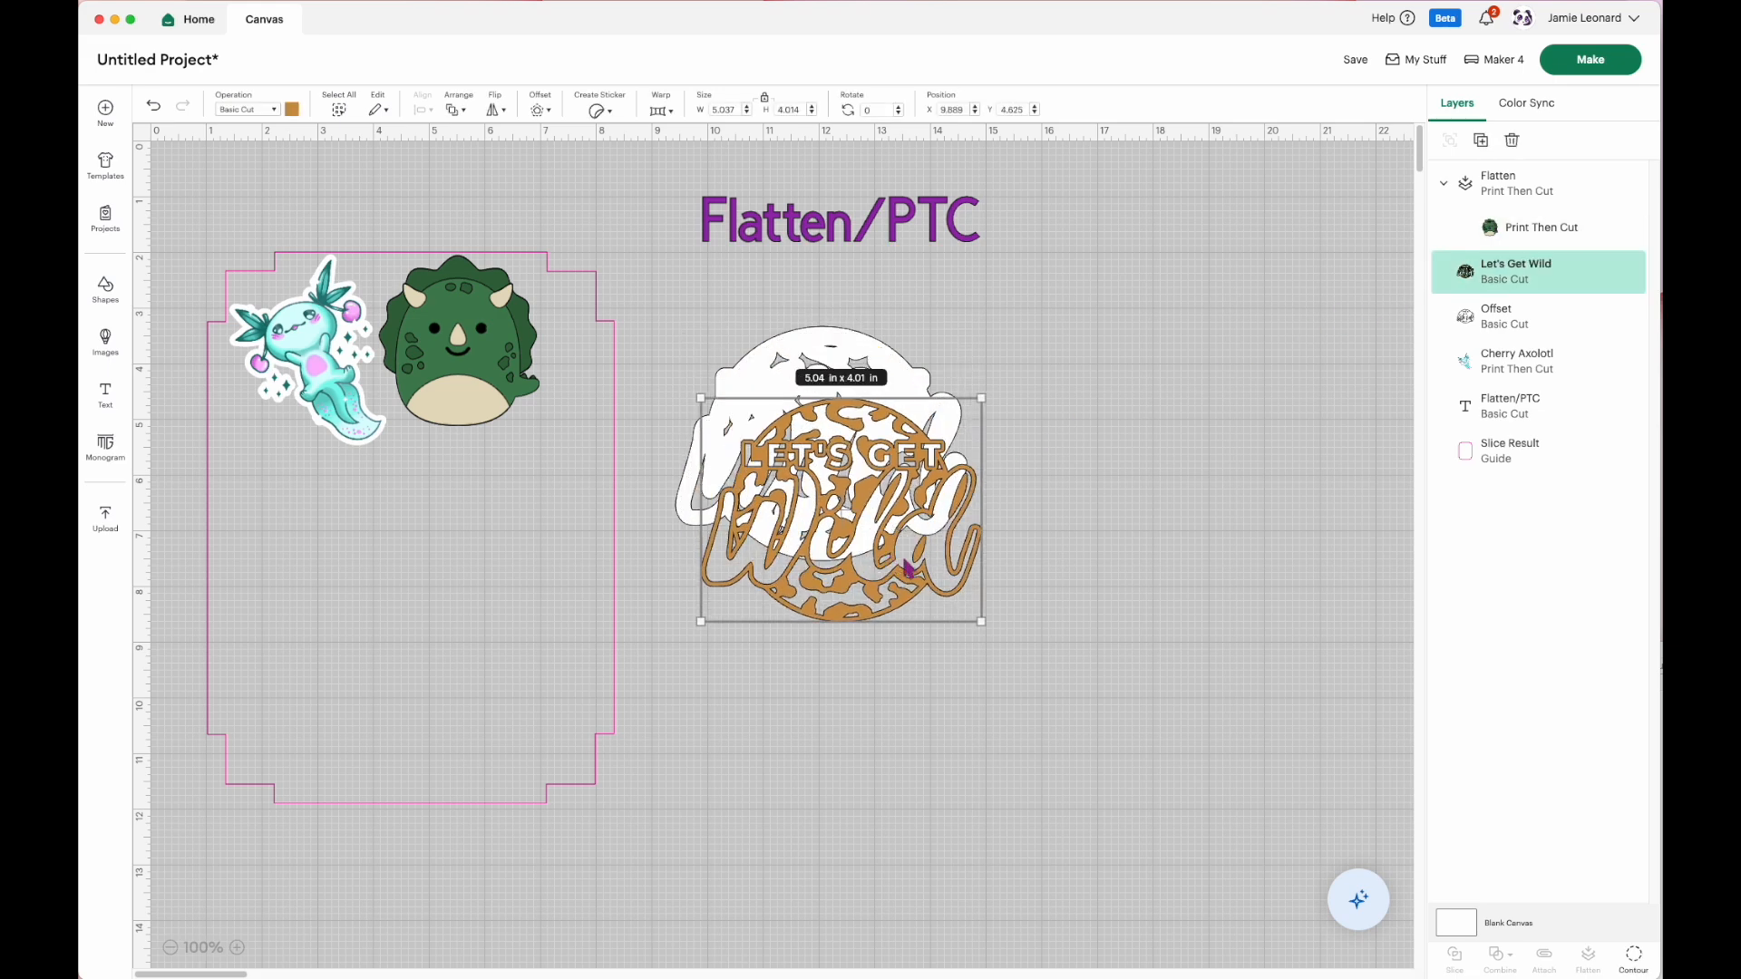
{"action": "left_click_drag", "start_coordinate": [893, 385], "coordinate": [1211, 385]}
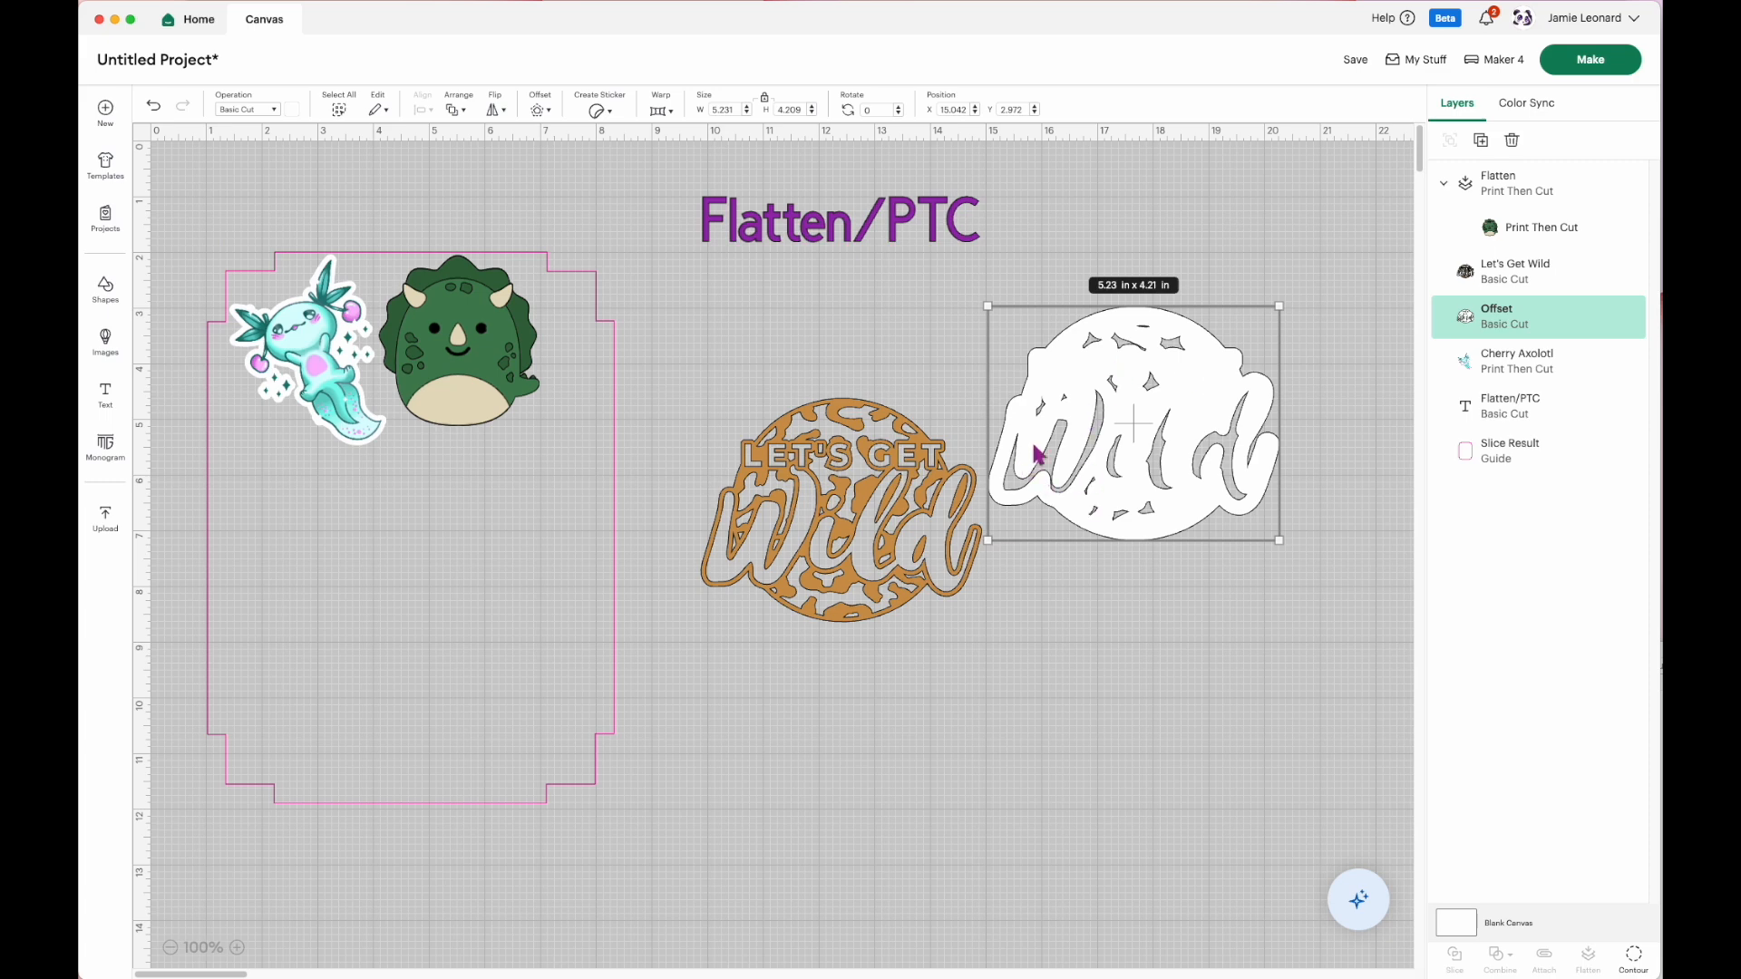
{"action": "left_click_drag", "start_coordinate": [1160, 417], "coordinate": [1197, 455]}
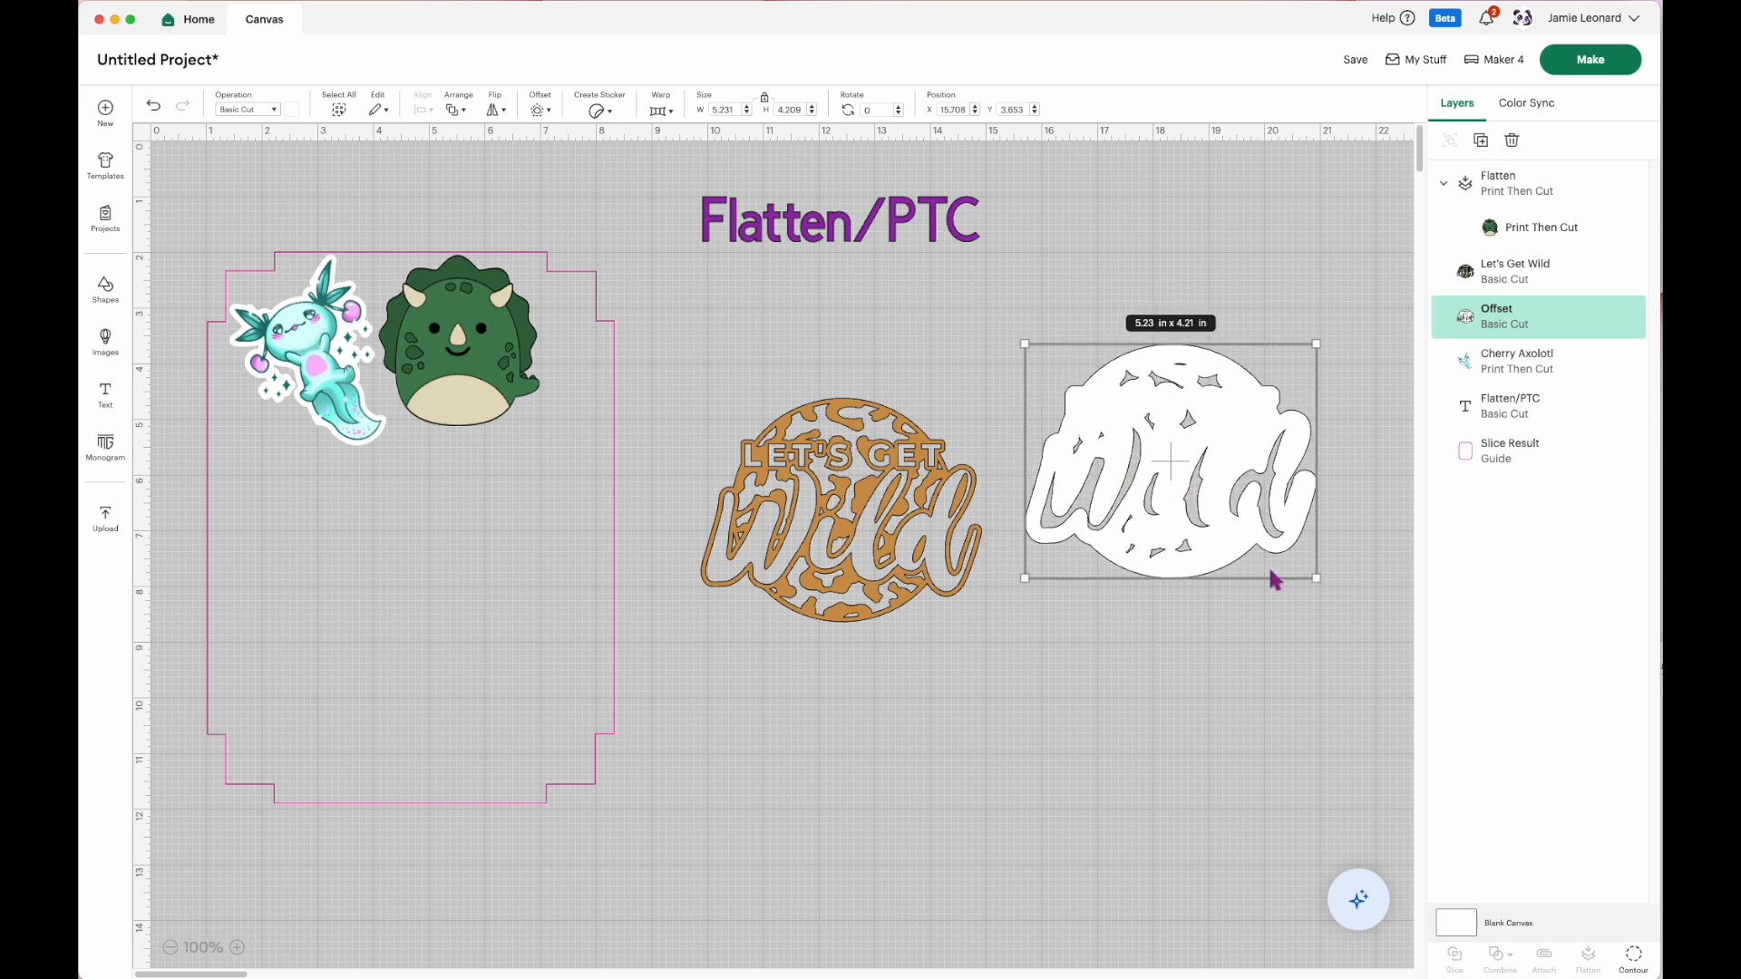
{"action": "left_click", "coordinate": [1639, 967]}
{"action": "left_click", "coordinate": [1157, 512]}
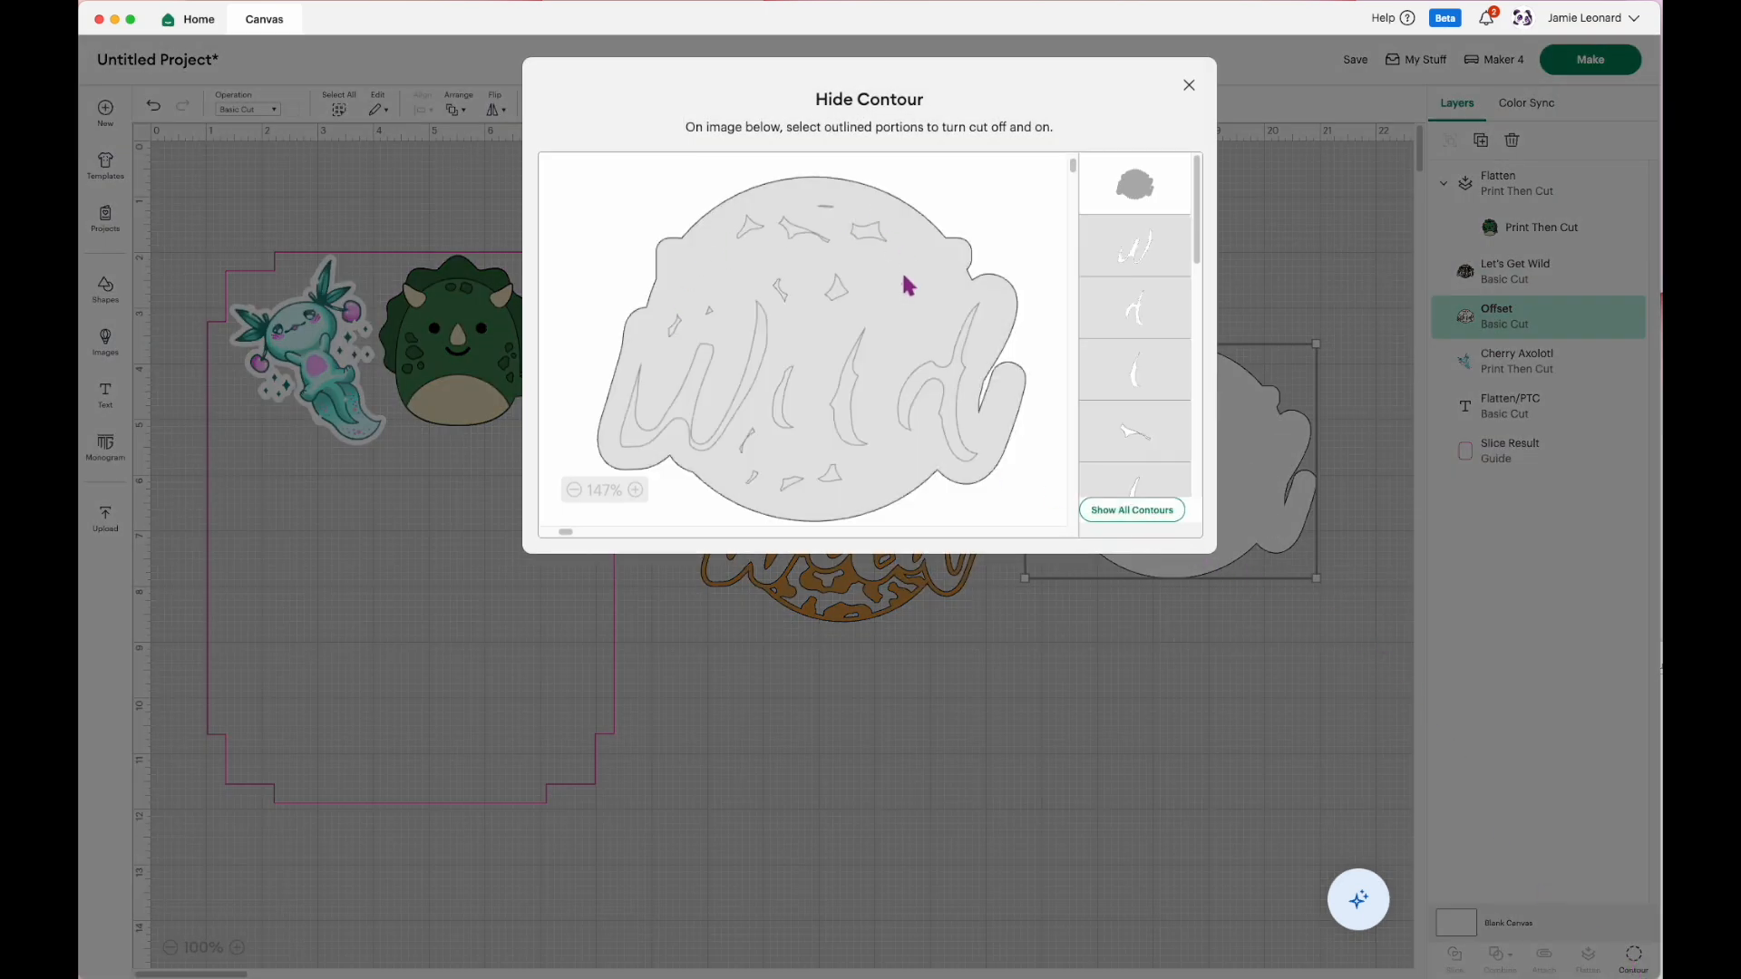
{"action": "left_click", "coordinate": [1188, 84]}
Center the solid white offset and Let's Get Wild on each other and flatten them into one printable image.
{"action": "left_click_drag", "start_coordinate": [1169, 467], "coordinate": [838, 515]}
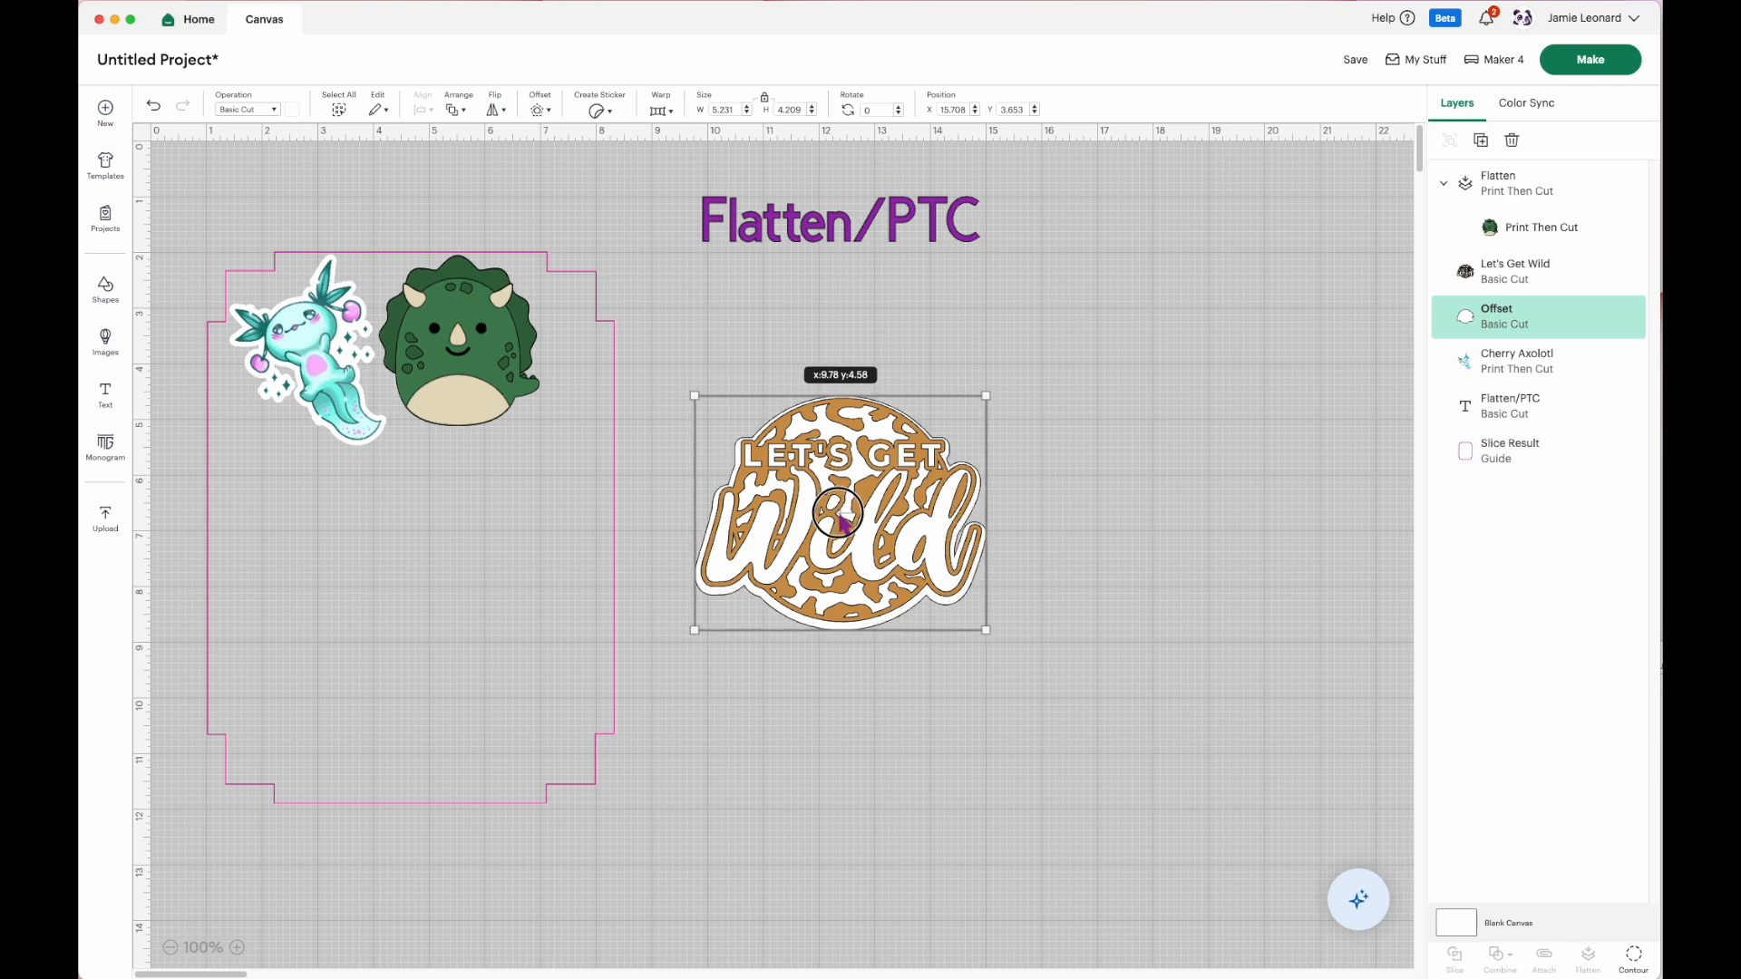
{"action": "left_click", "coordinate": [907, 726]}
{"action": "left_click_drag", "start_coordinate": [968, 738], "coordinate": [785, 503]}
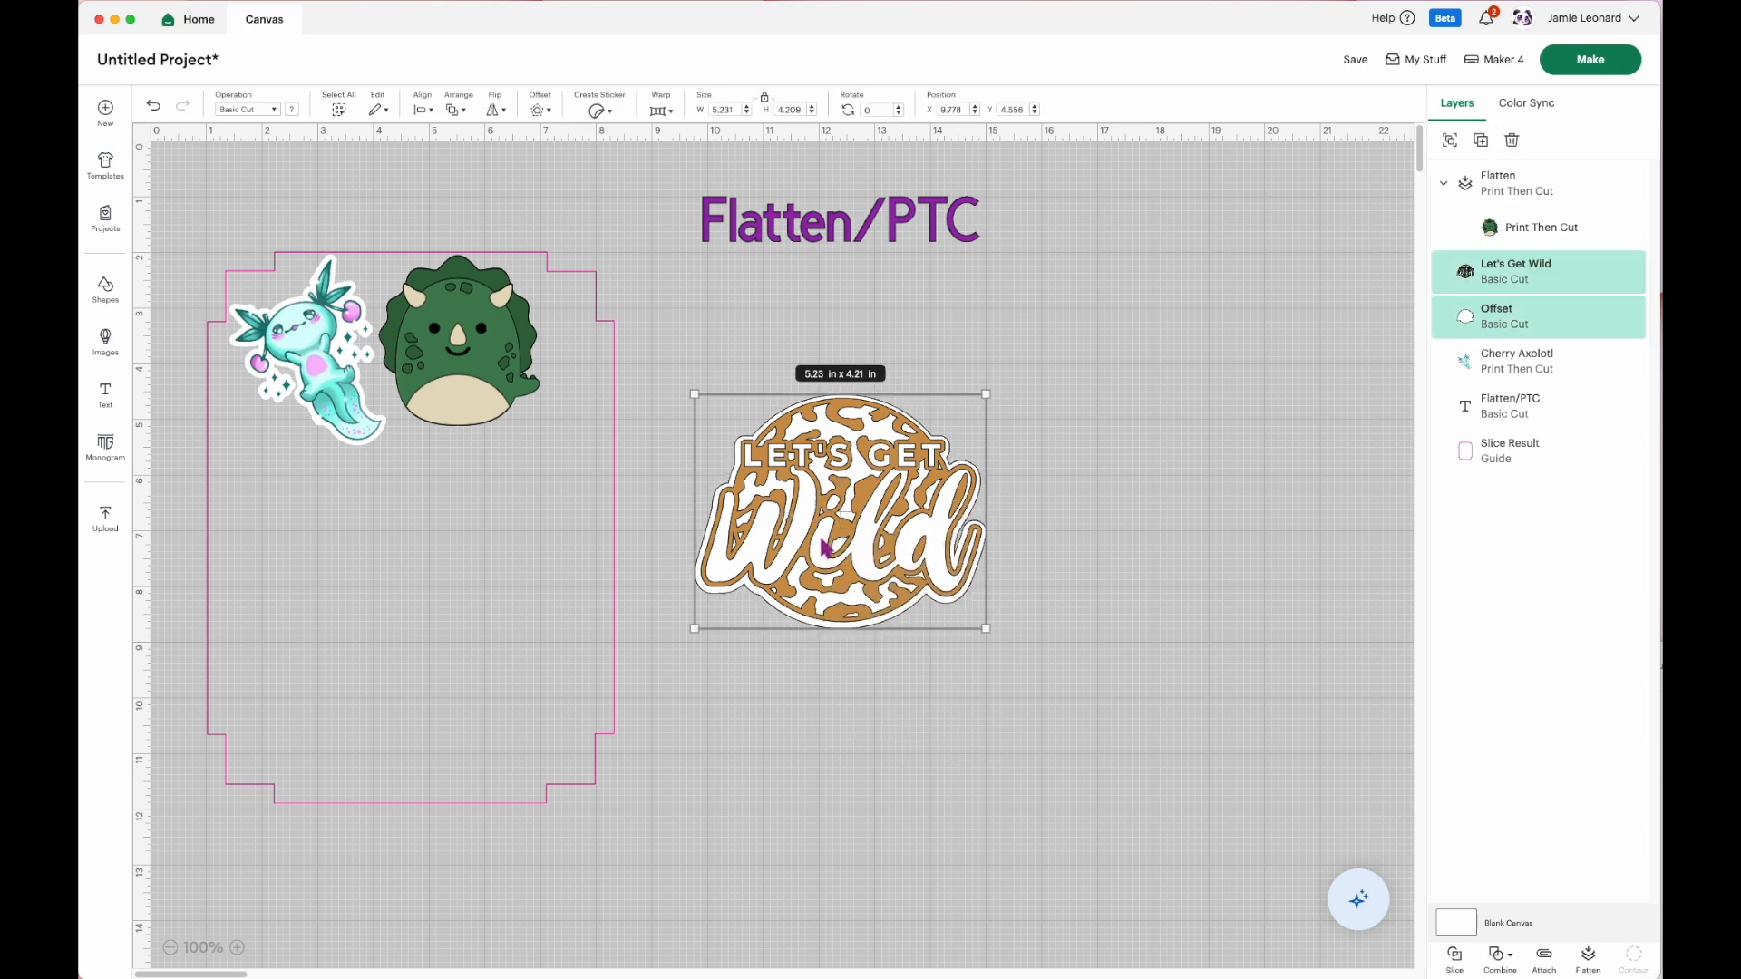
{"action": "left_click", "coordinate": [439, 116]}
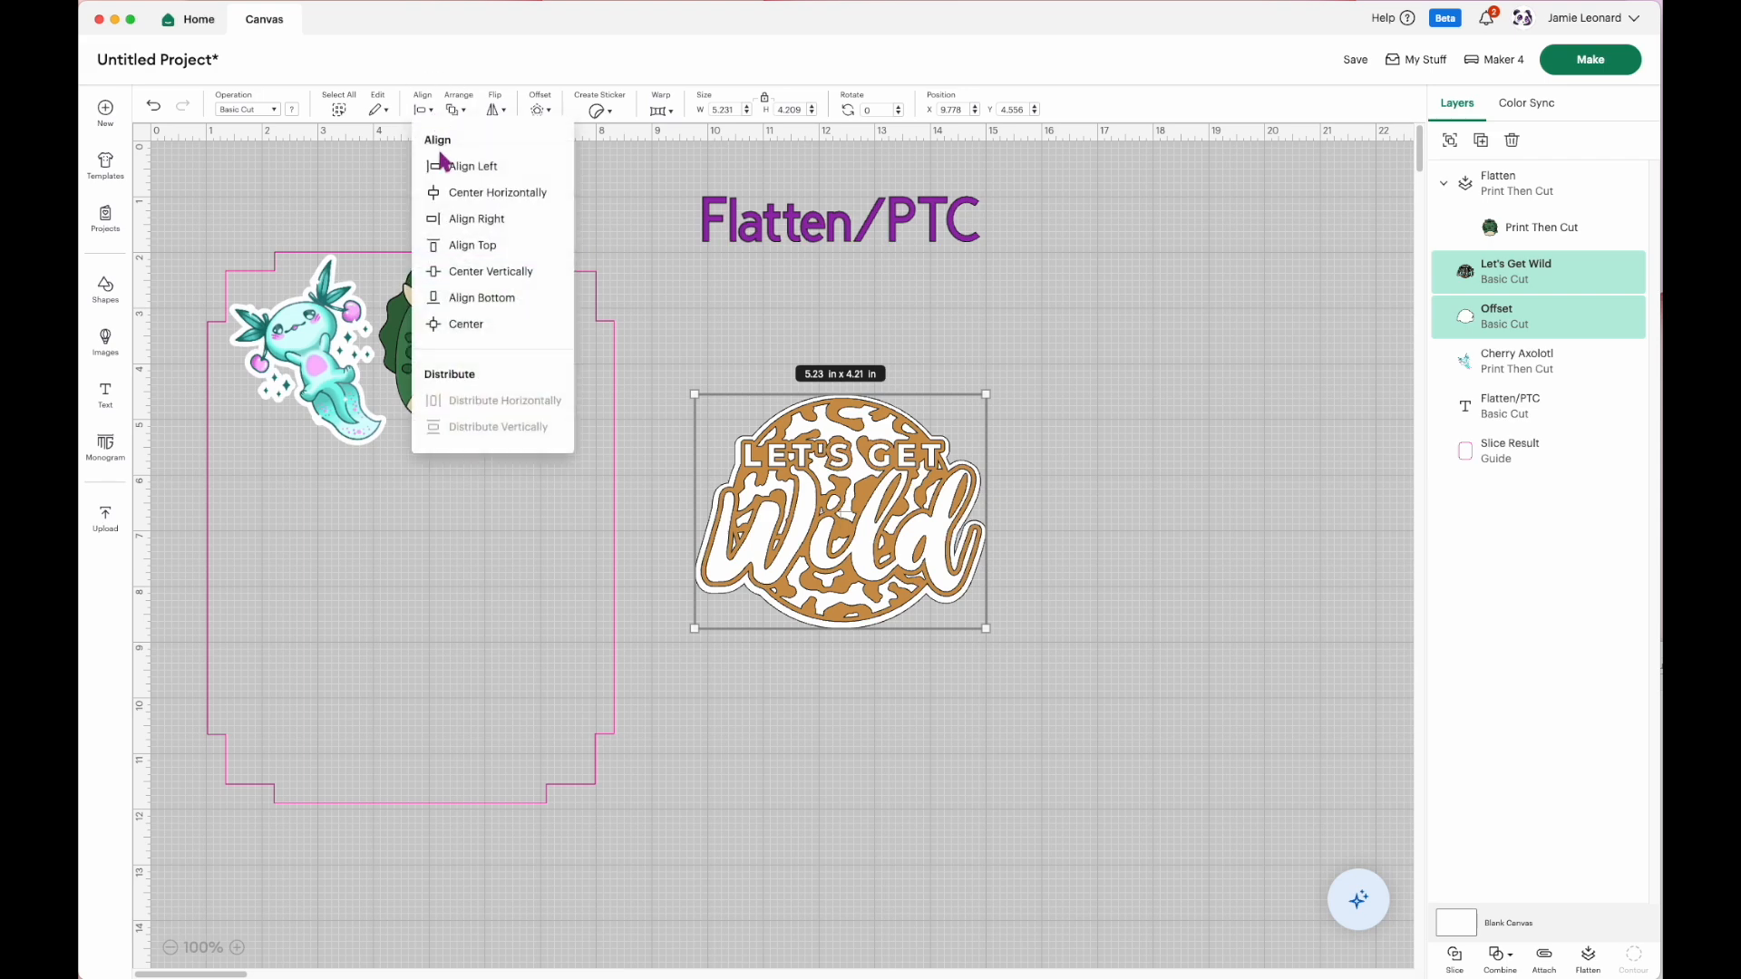
{"action": "left_click", "coordinate": [476, 320]}
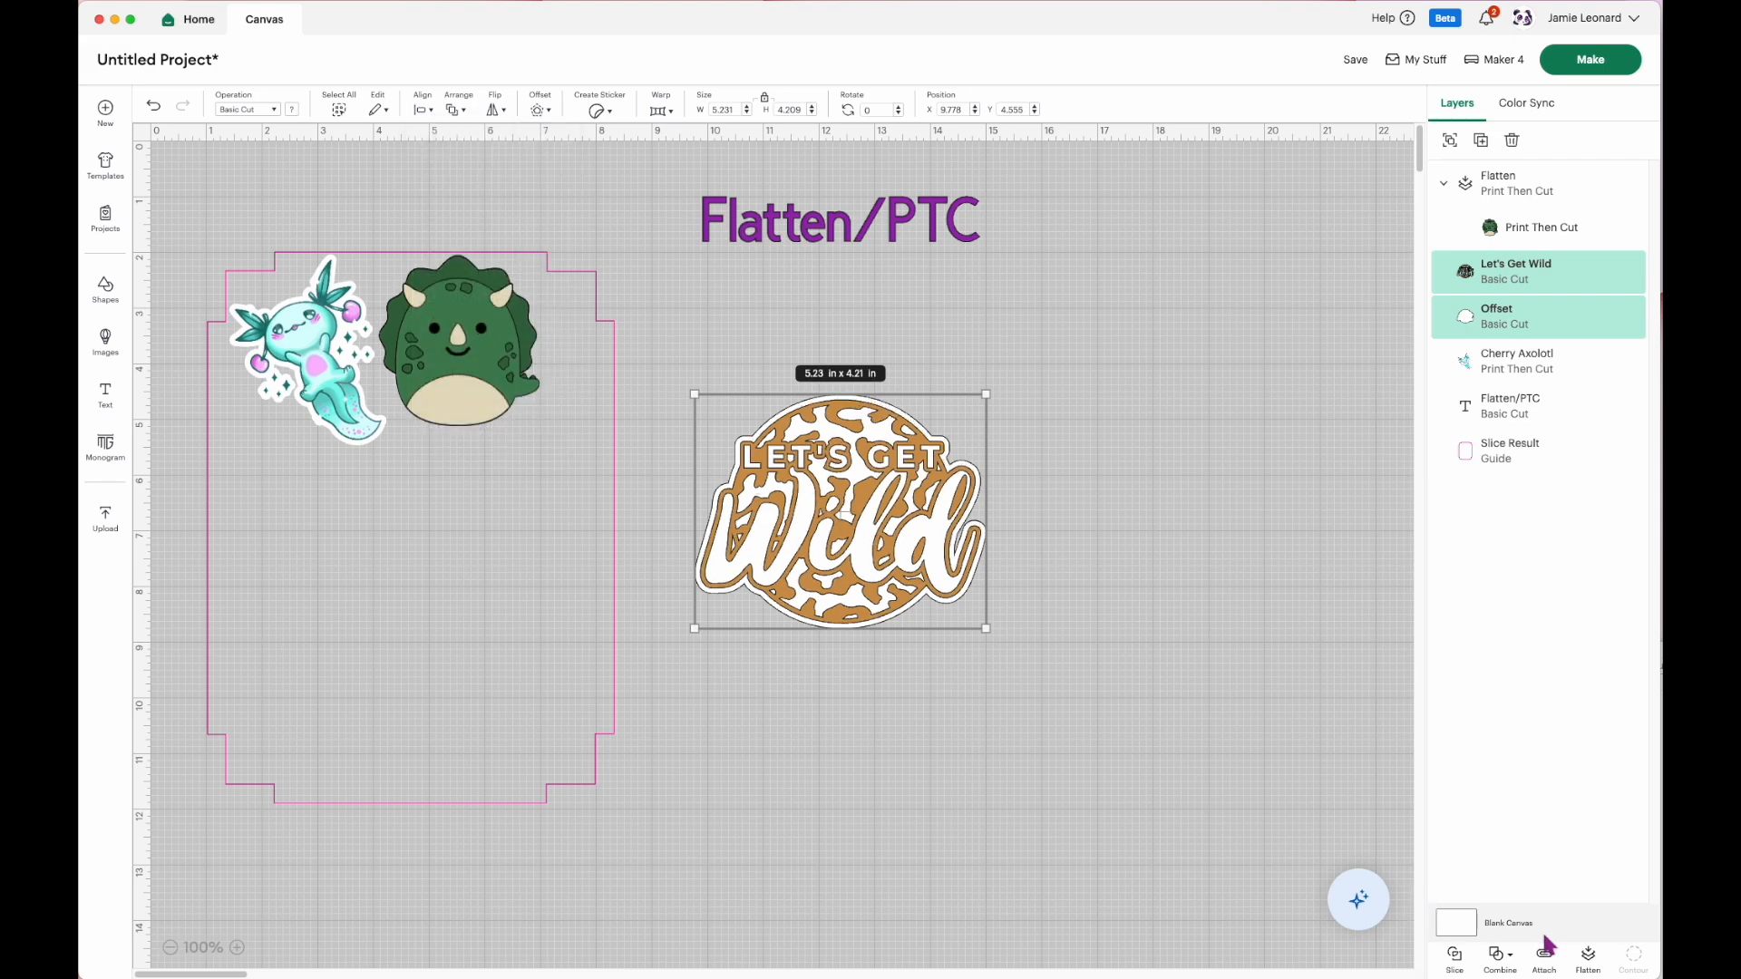
{"action": "left_click", "coordinate": [1588, 959]}
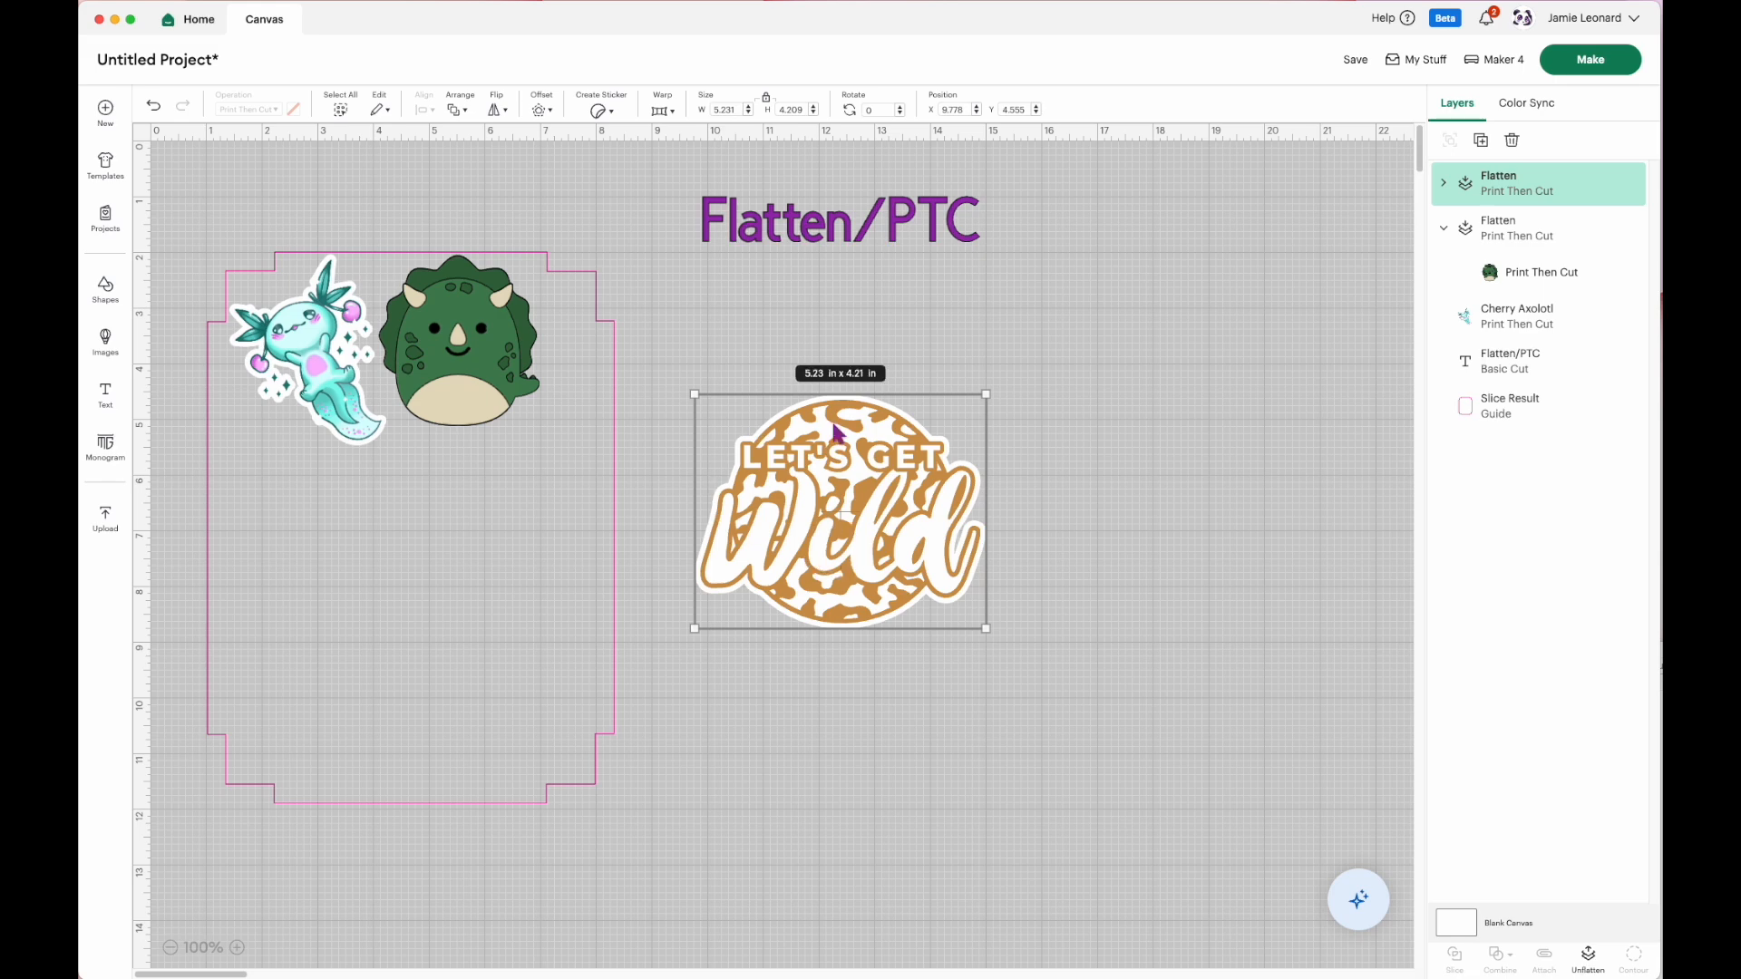
Resize the flattened Let's Get Wild to about 3.06 × 2.46 in and place it below the axolotl at about X 1.08, Y 5.22 in.
{"action": "left_click_drag", "start_coordinate": [989, 631], "coordinate": [904, 563]}
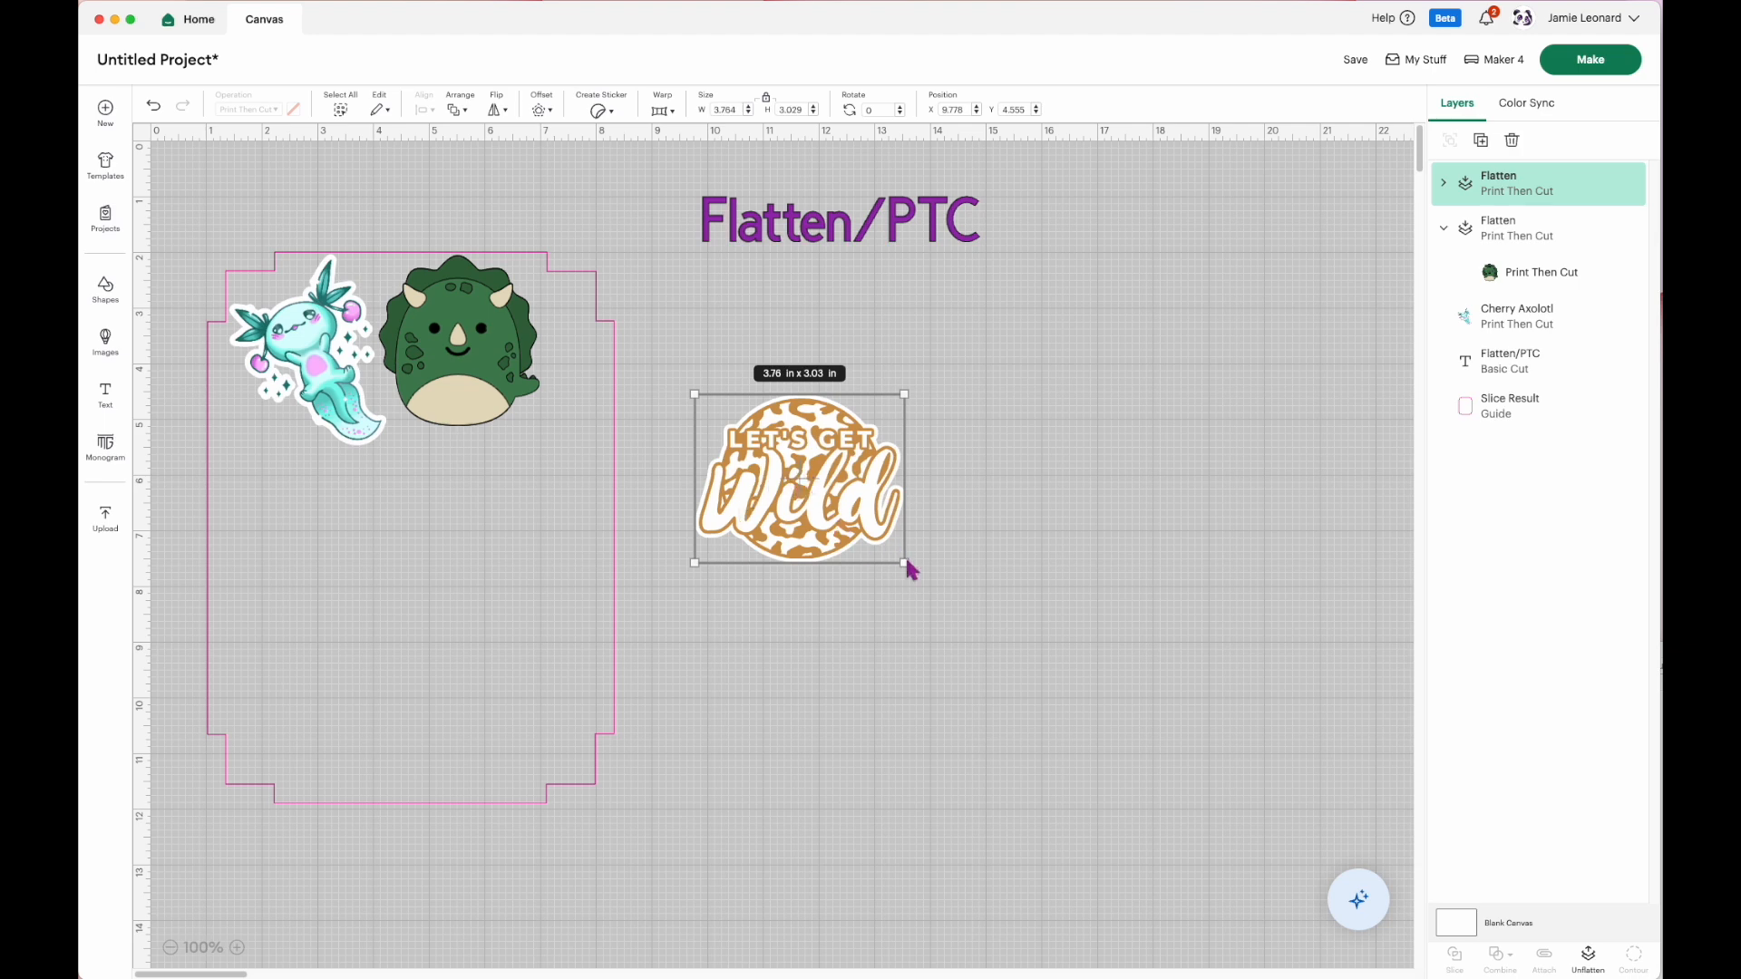
{"action": "left_click_drag", "start_coordinate": [904, 563], "coordinate": [875, 542]}
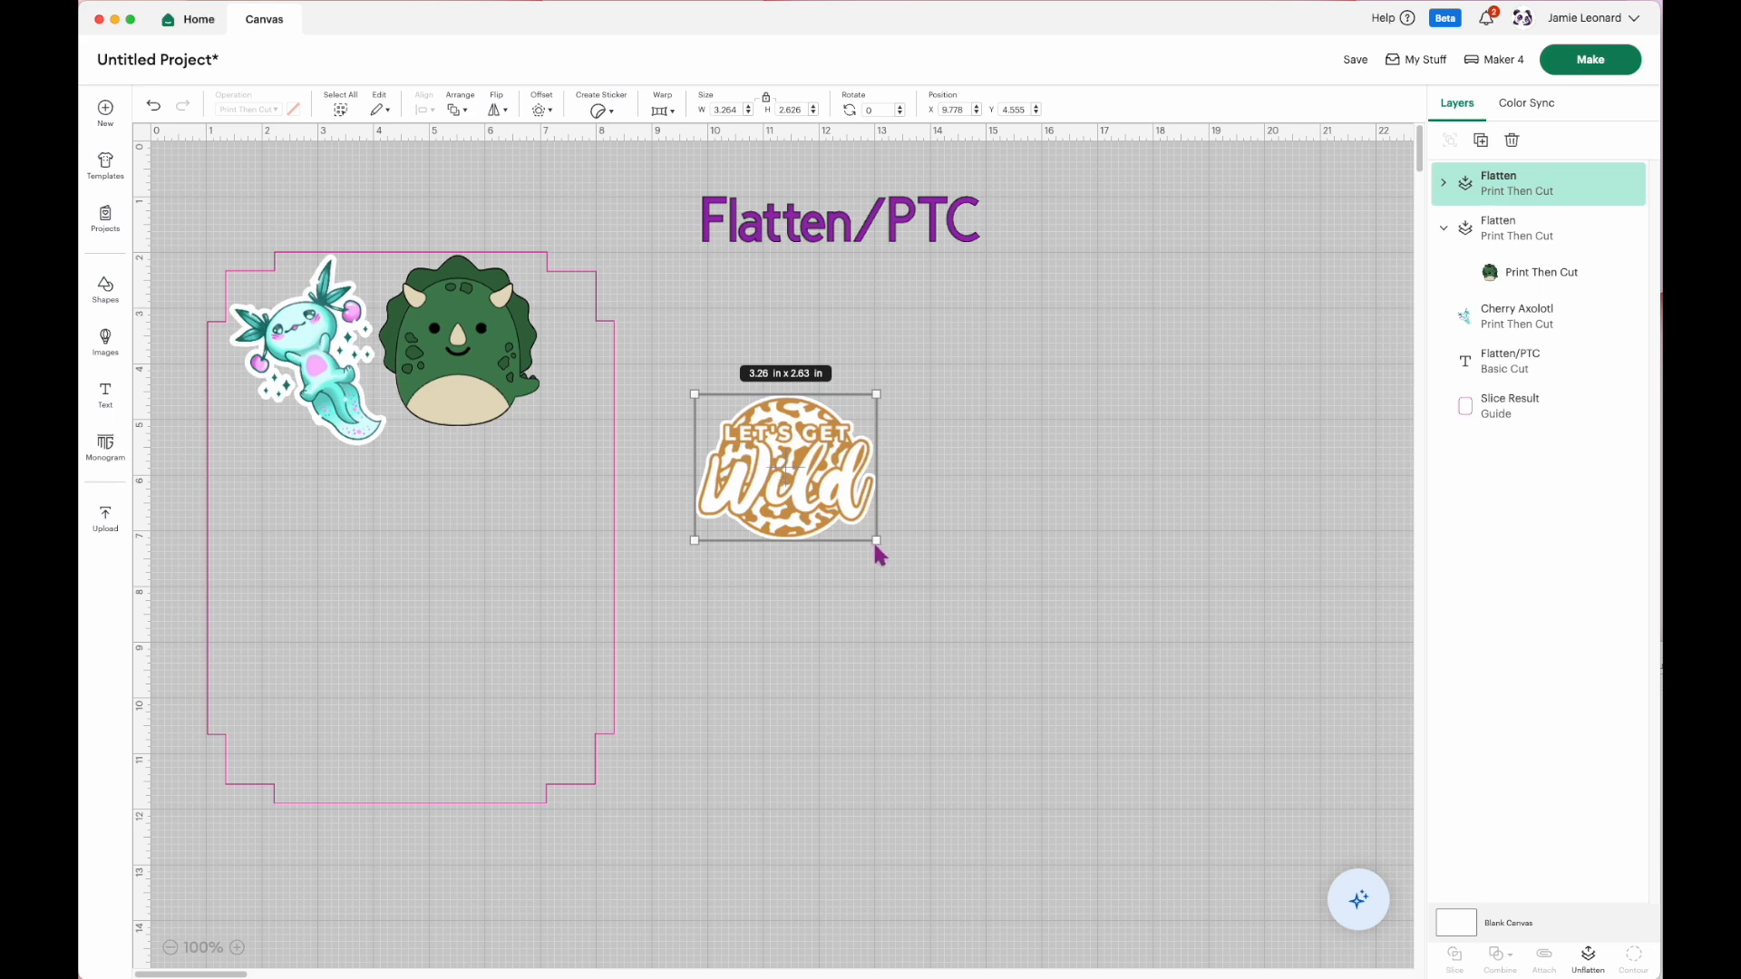
{"action": "left_click_drag", "start_coordinate": [884, 544], "coordinate": [871, 535]}
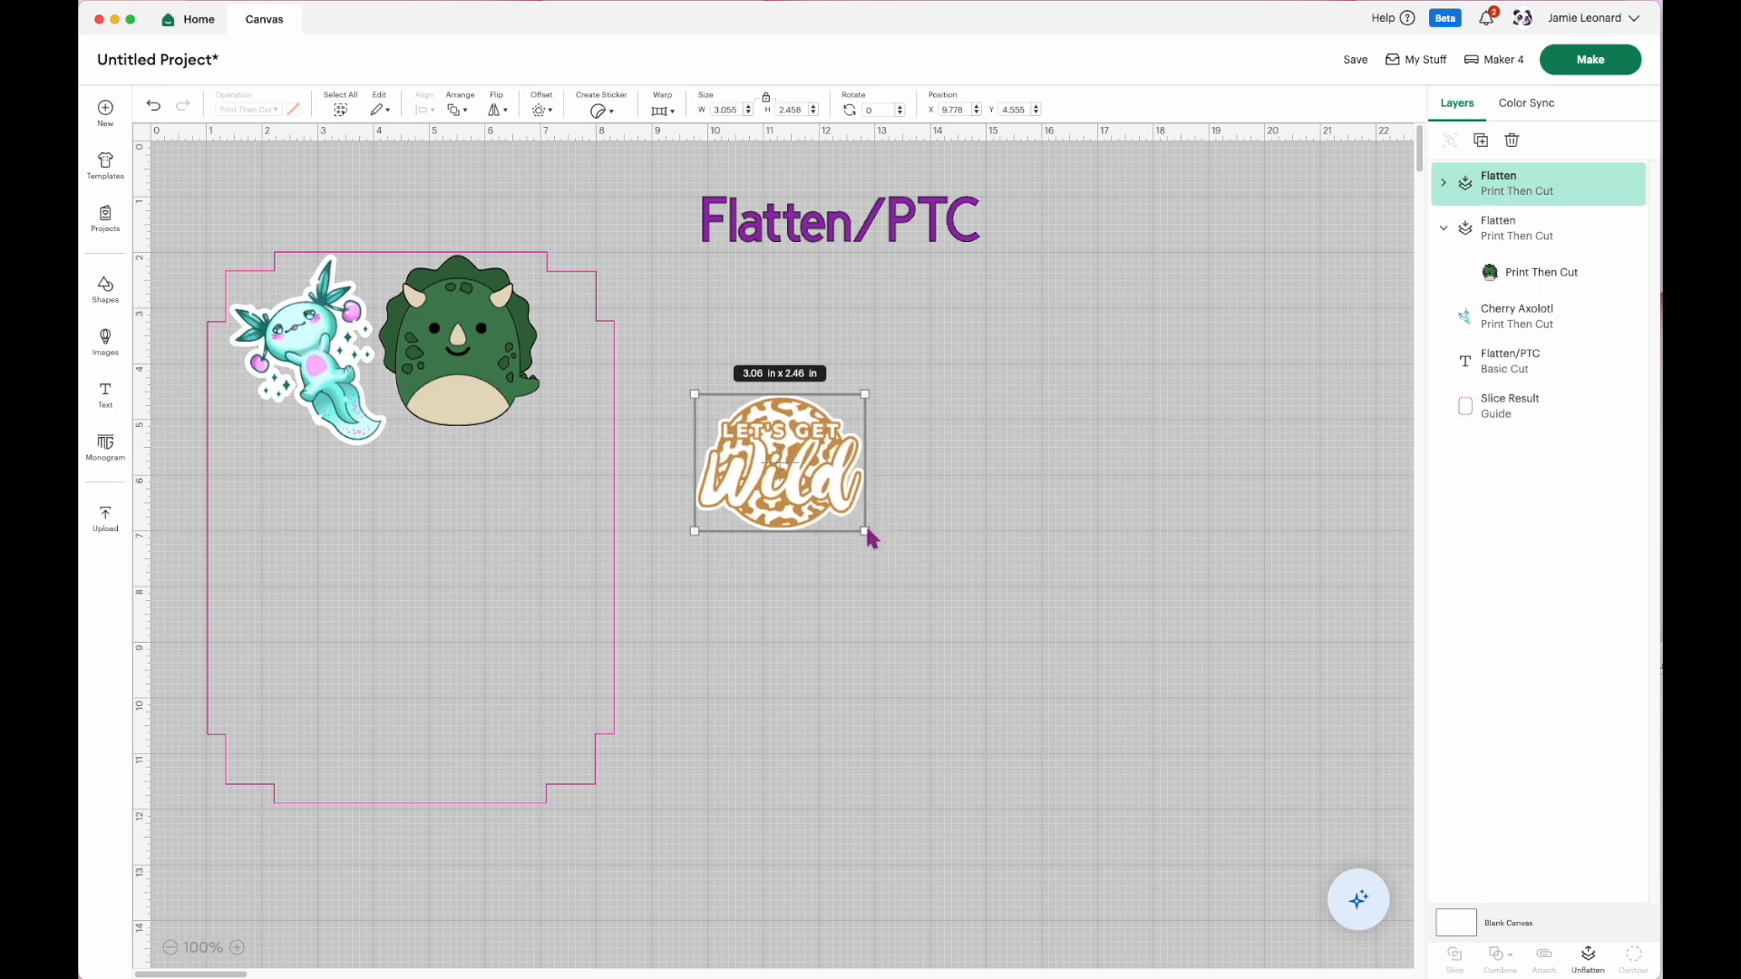
{"action": "left_click_drag", "start_coordinate": [785, 474], "coordinate": [323, 502]}
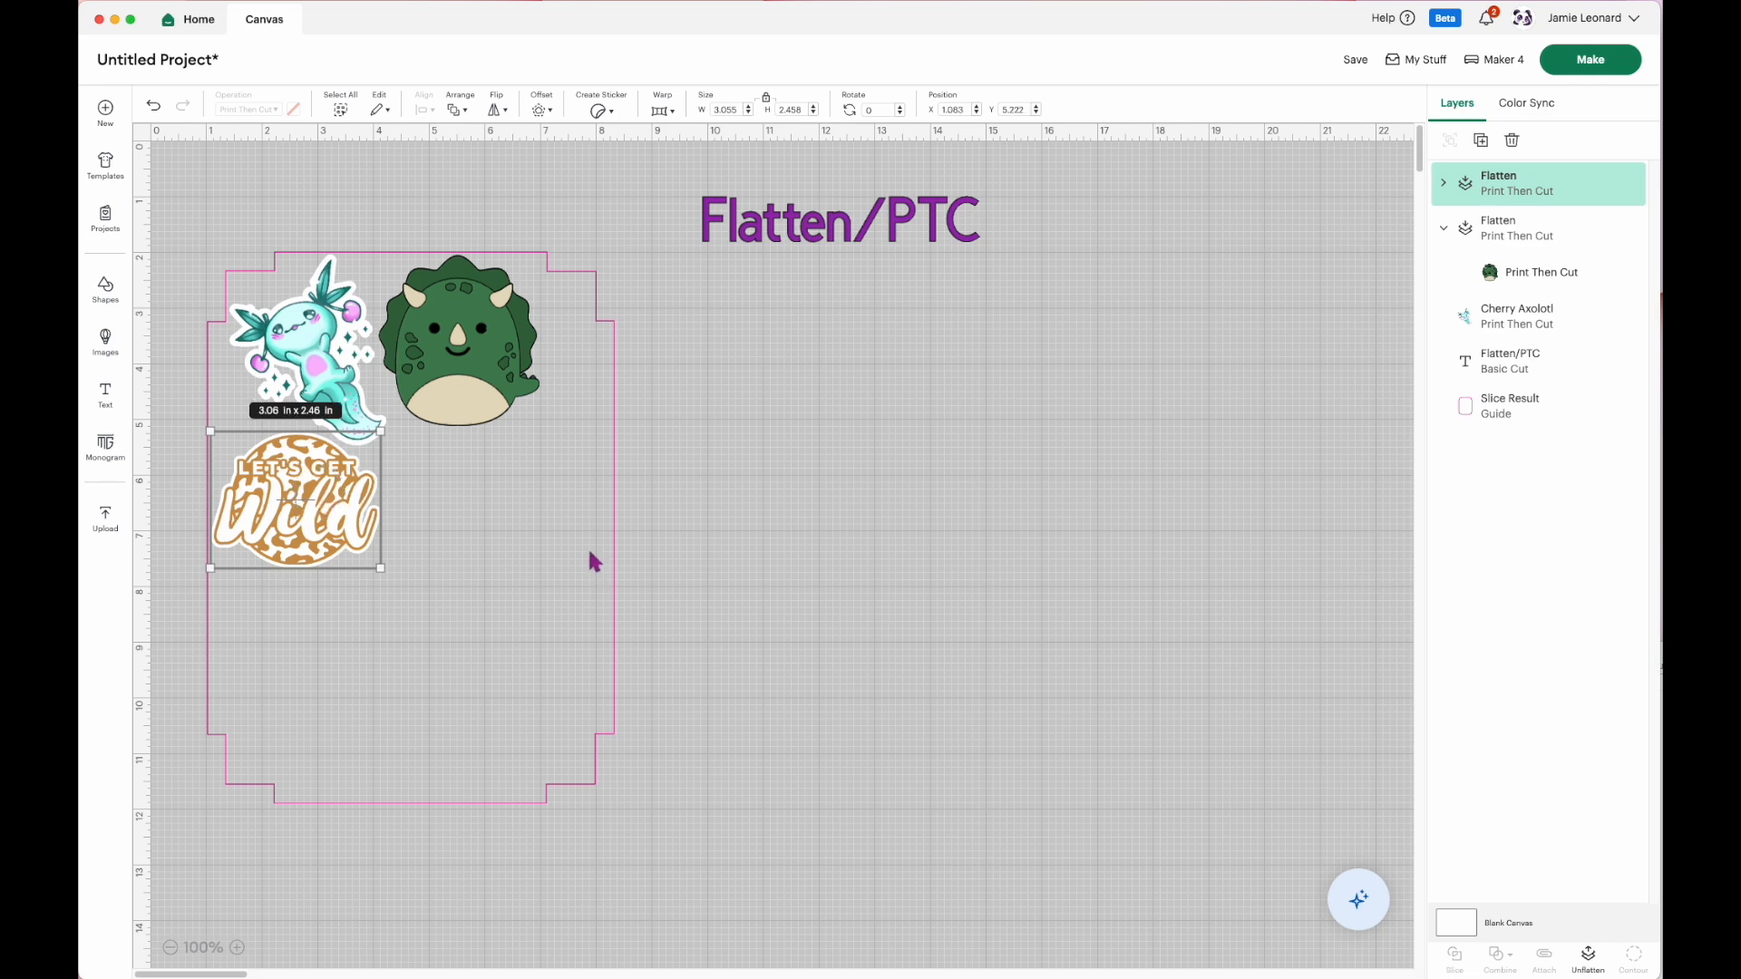
{"action": "left_click", "coordinate": [777, 508]}
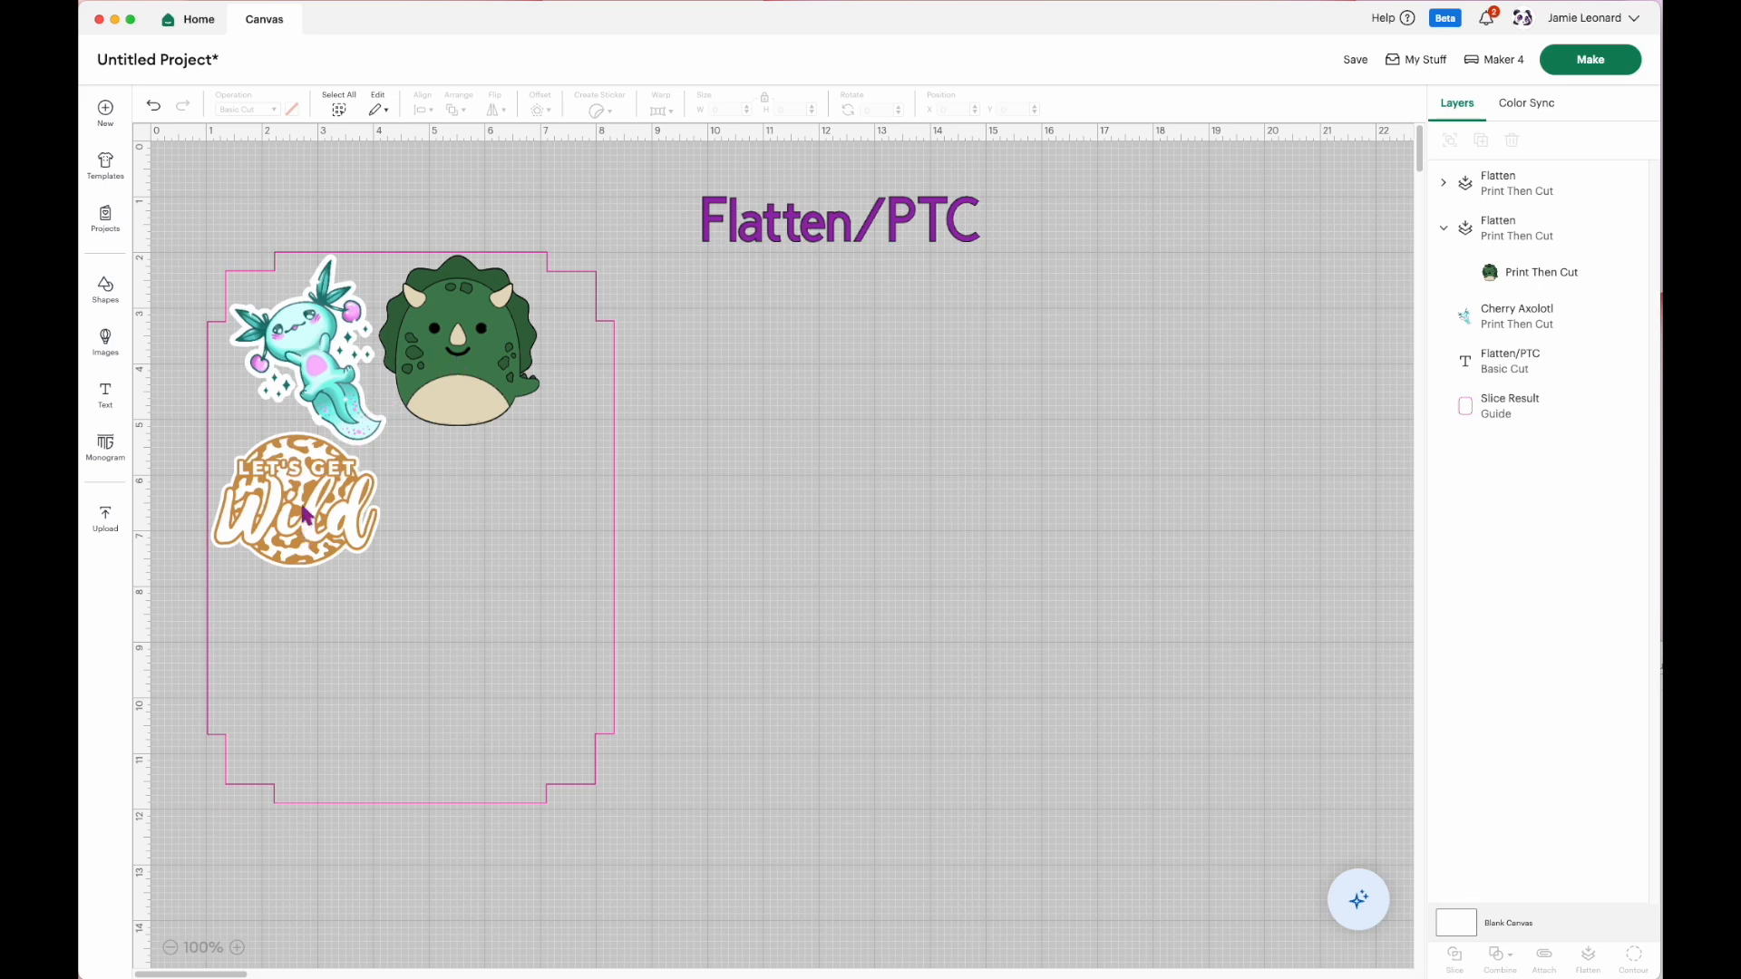
Check how the three printed images are arranged in the On Mat preview and return to the canvas.
{"action": "left_click", "coordinate": [1590, 59]}
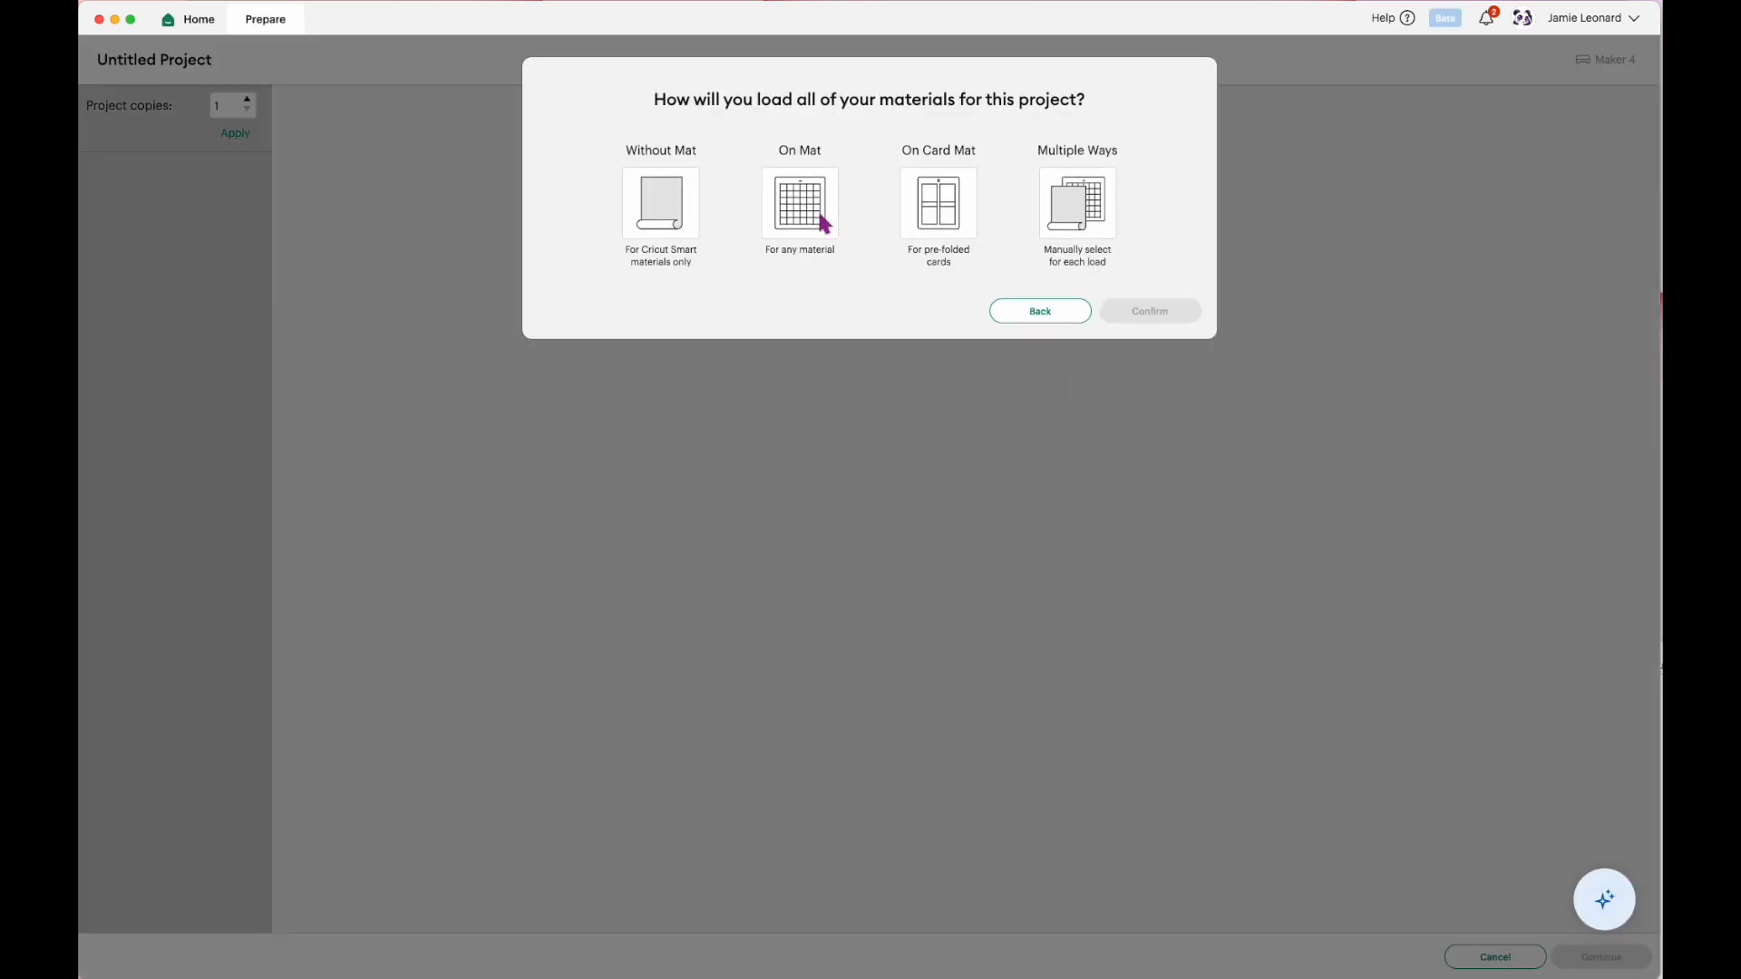
{"action": "left_click", "coordinate": [821, 218]}
{"action": "left_click", "coordinate": [1159, 363]}
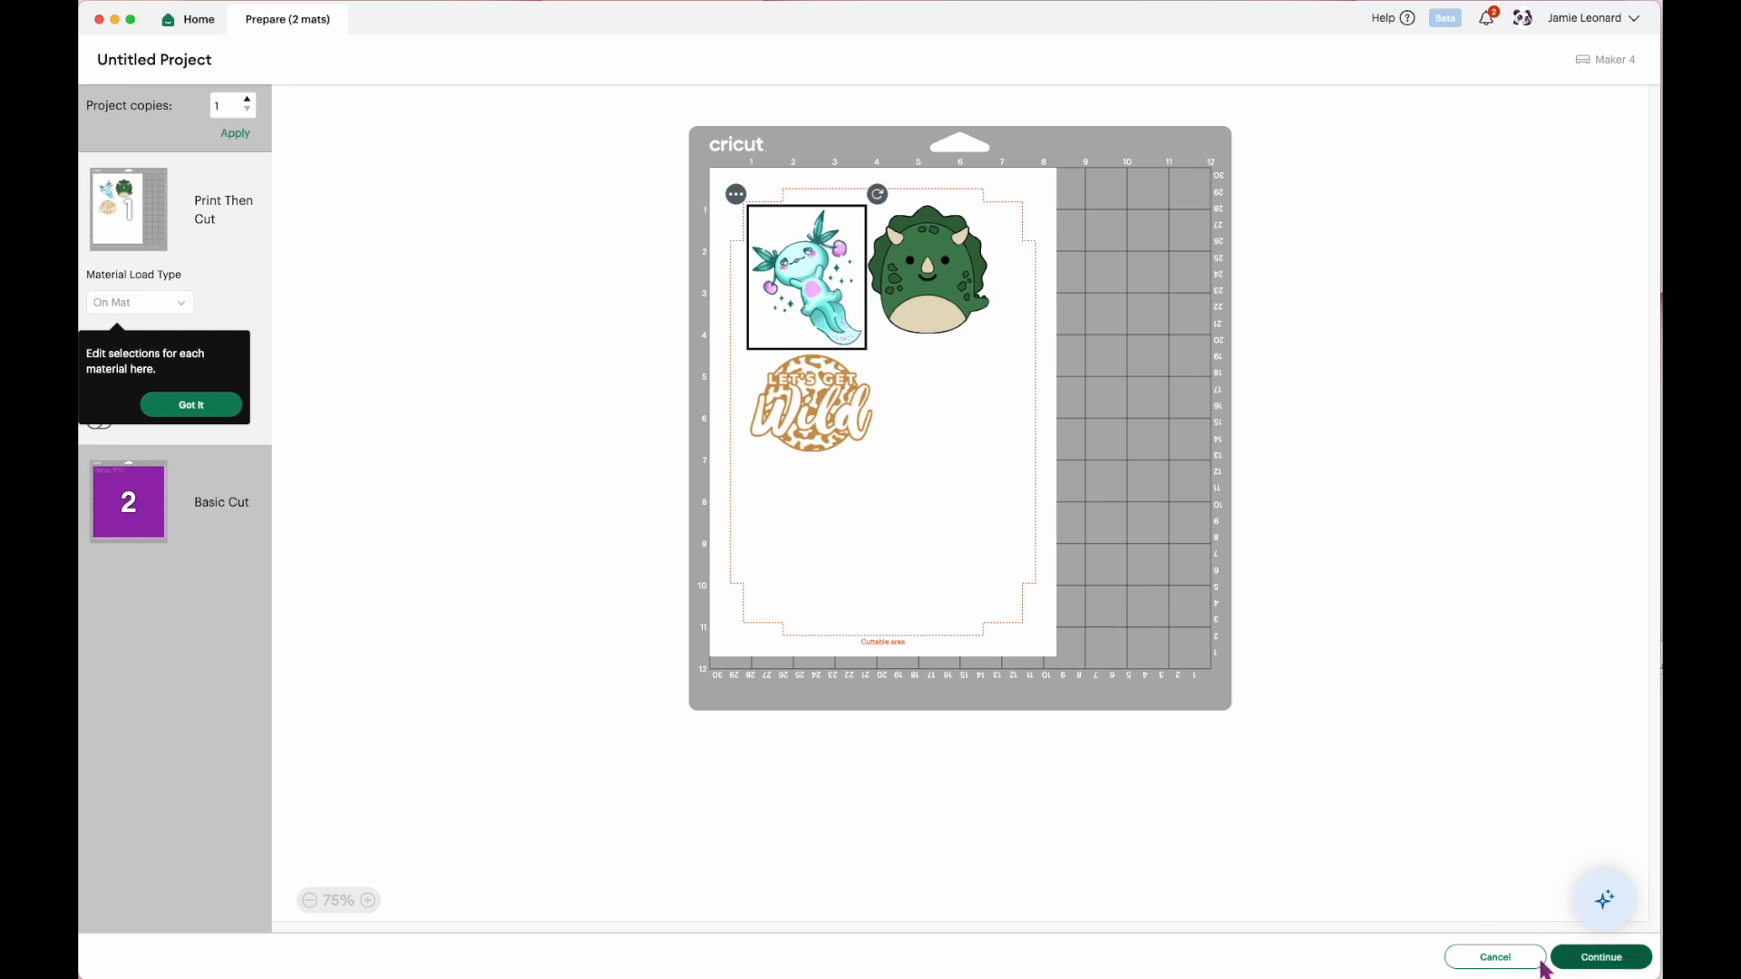
{"action": "left_click", "coordinate": [1495, 957]}
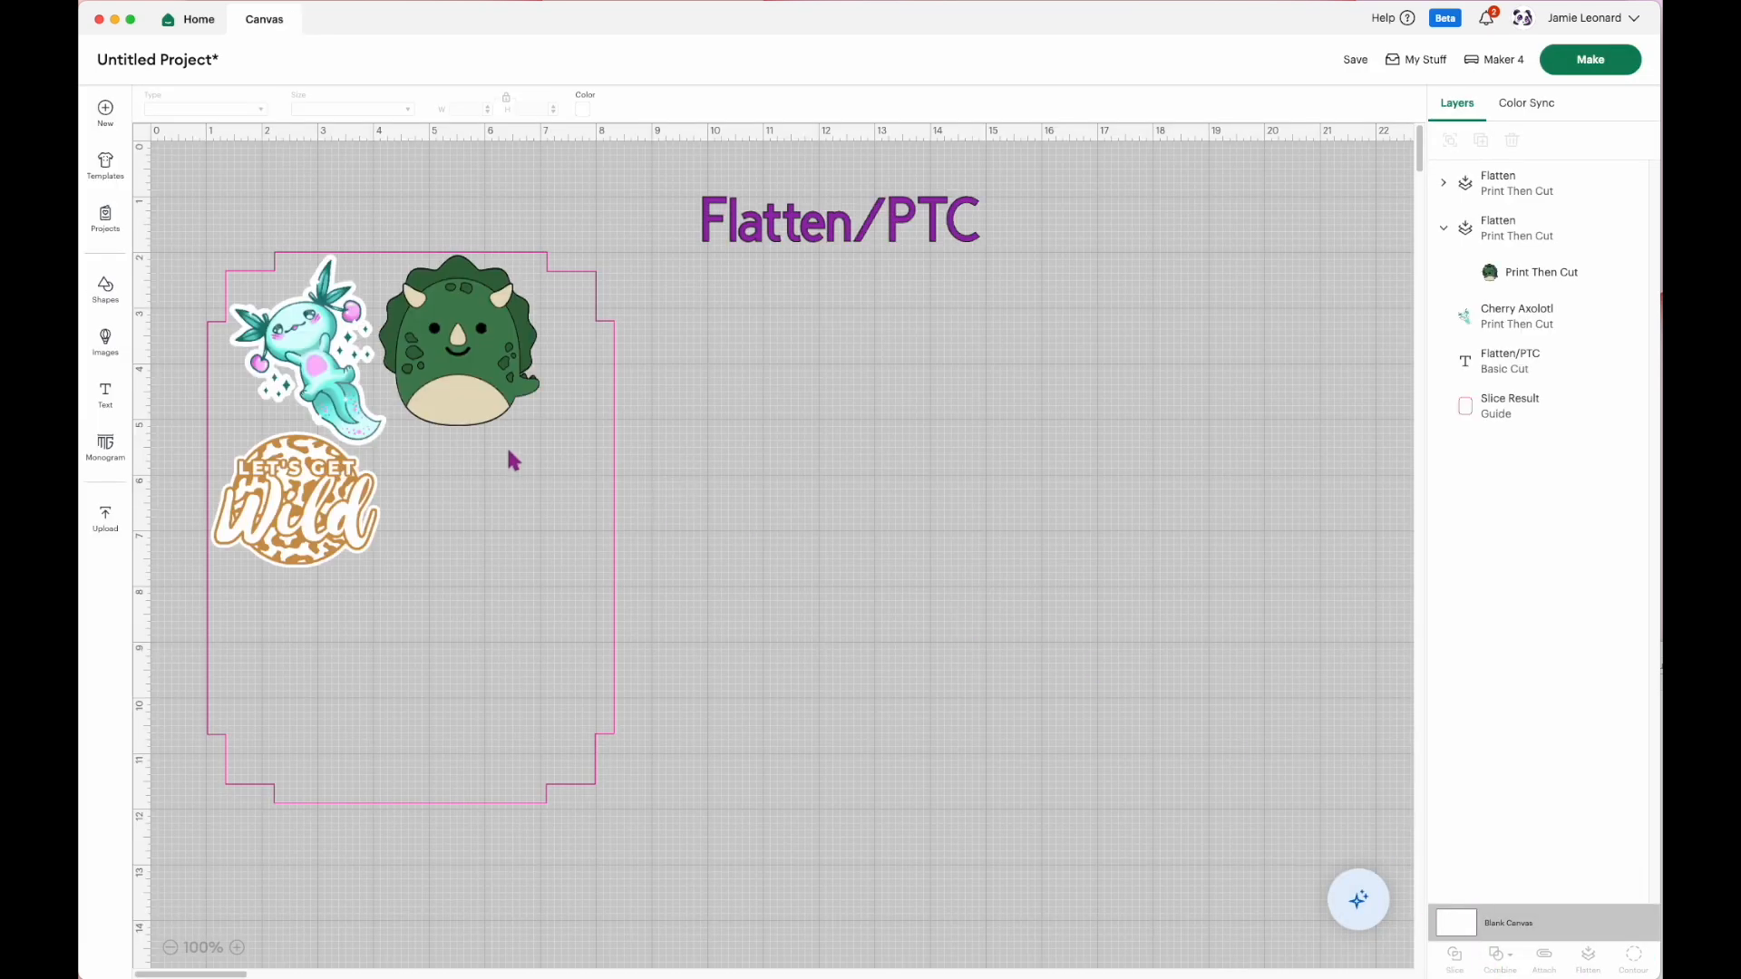
Attach the dinosaur, the axolotl and the flattened Let's Get Wild to keep their canvas arrangement.
{"action": "left_click", "coordinate": [430, 399]}
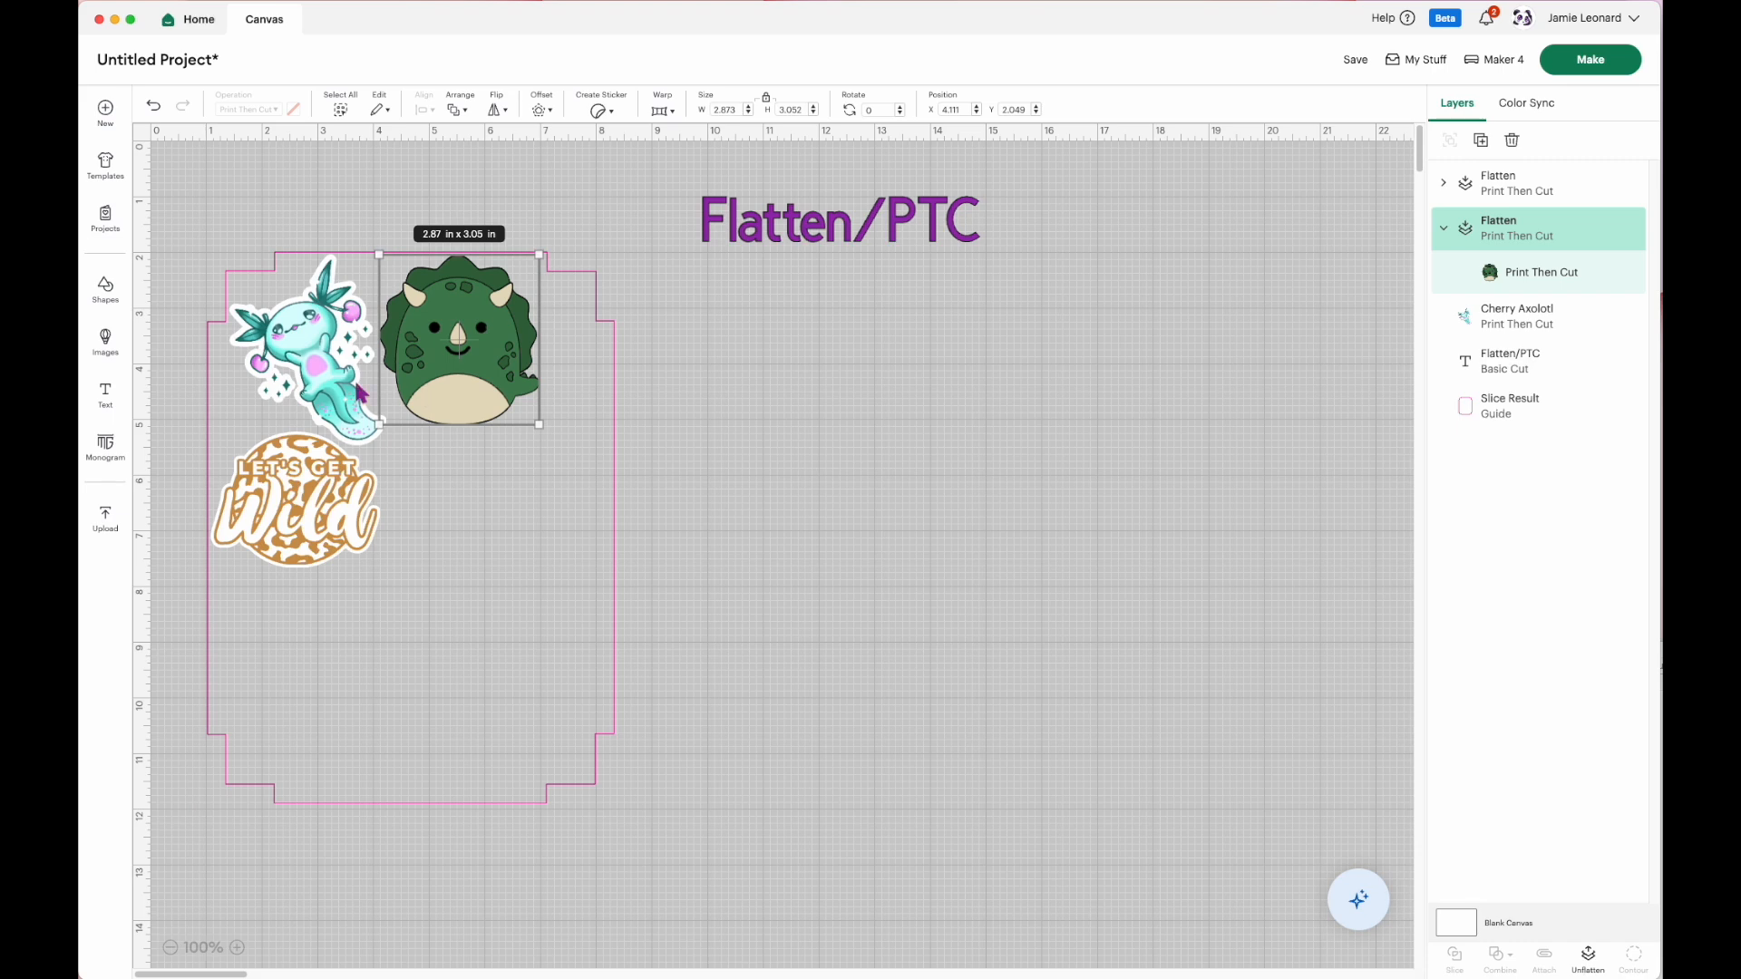
{"action": "left_click", "coordinate": [310, 371], "text": "shift"}
{"action": "left_click", "coordinate": [291, 505], "text": "shift"}
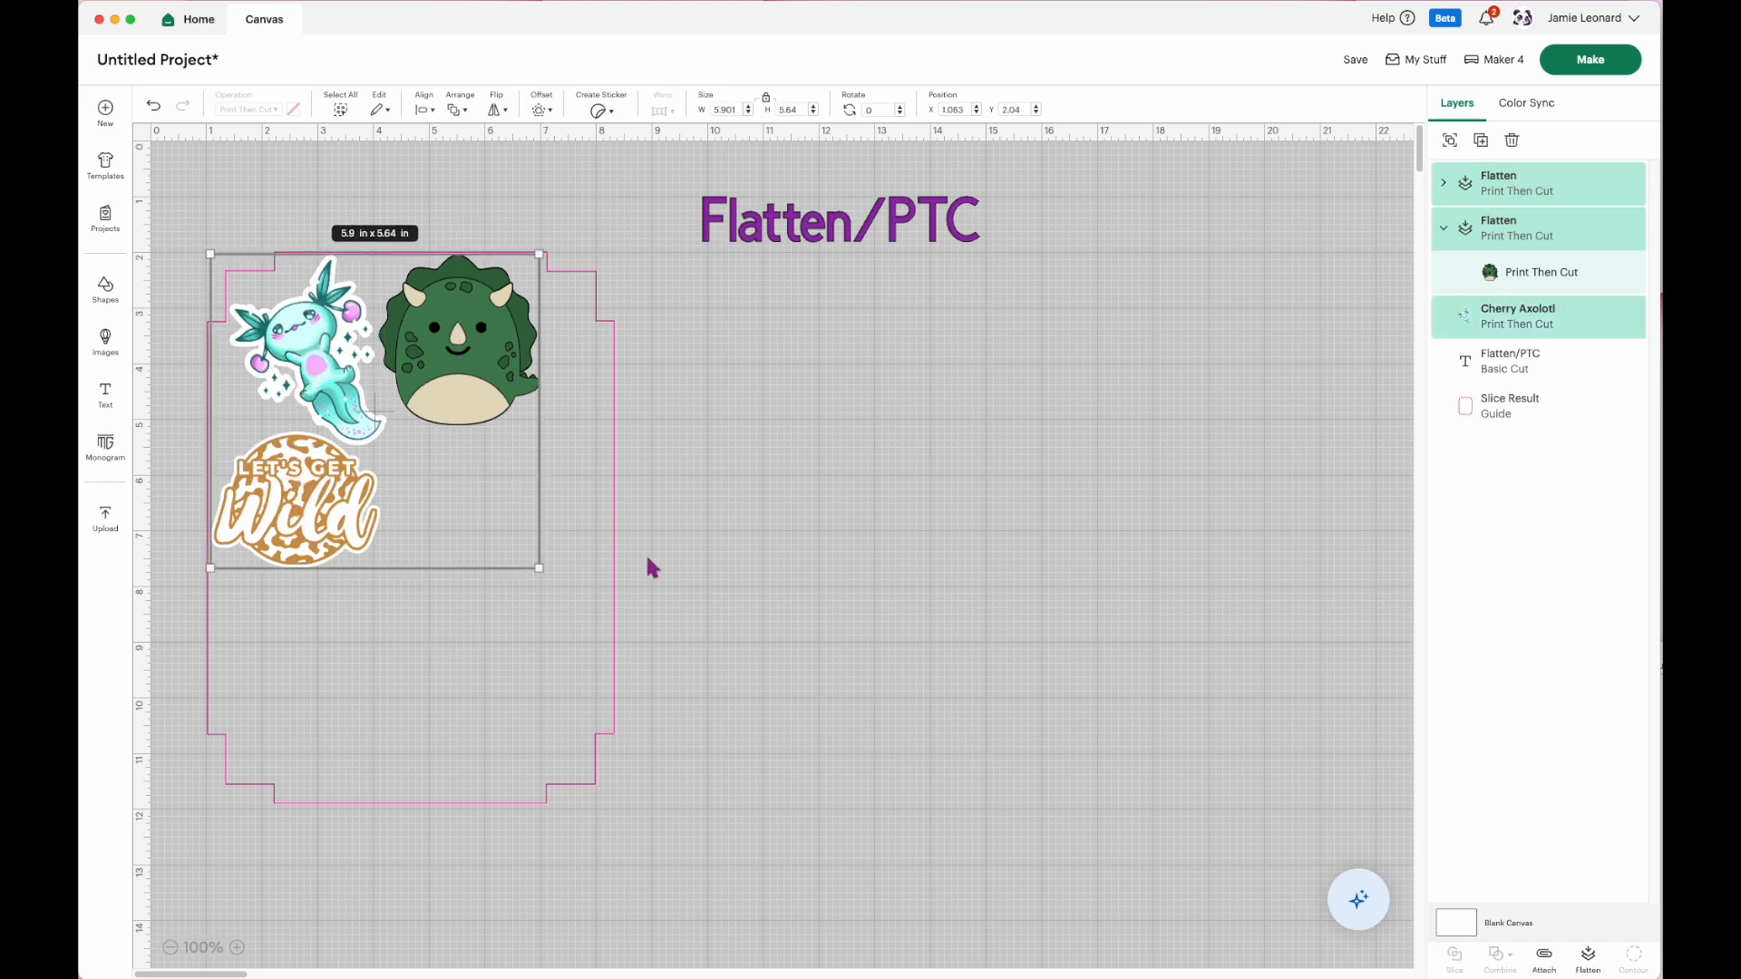
{"action": "left_click", "coordinate": [1544, 956]}
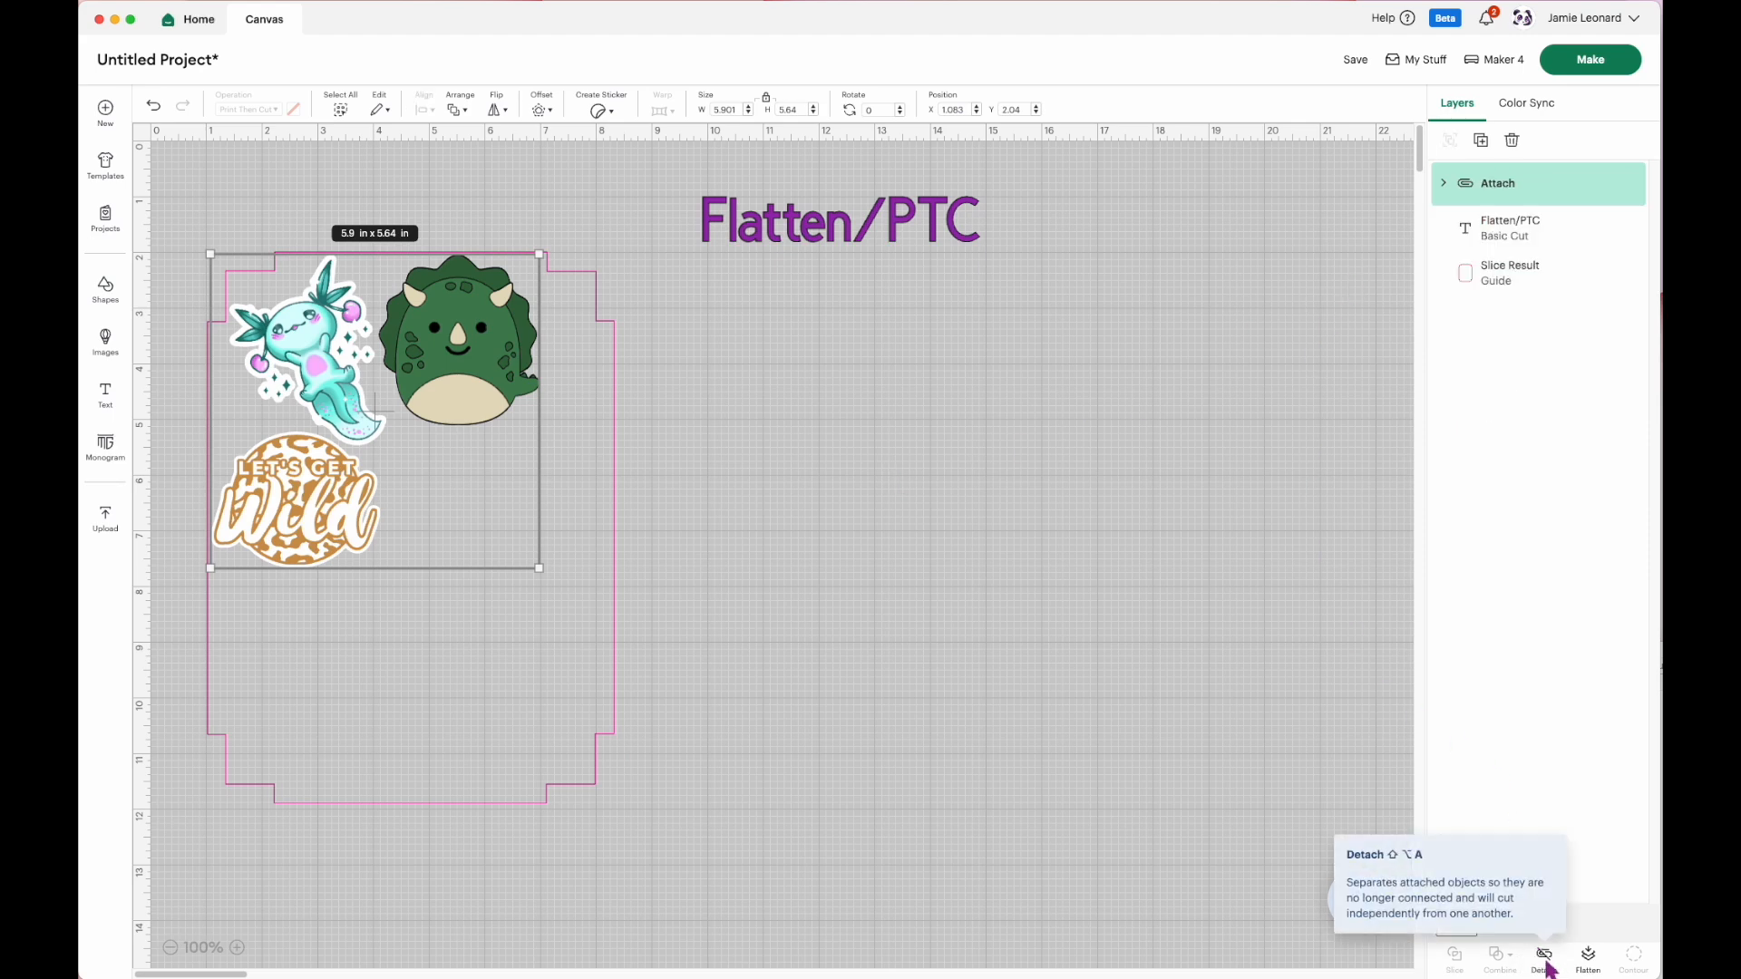
Preview the attached images on a 12 in x 12 in mat, try shifting them to the cuttable area's upper-left corner, and return to the canvas.
{"action": "left_click", "coordinate": [1579, 77]}
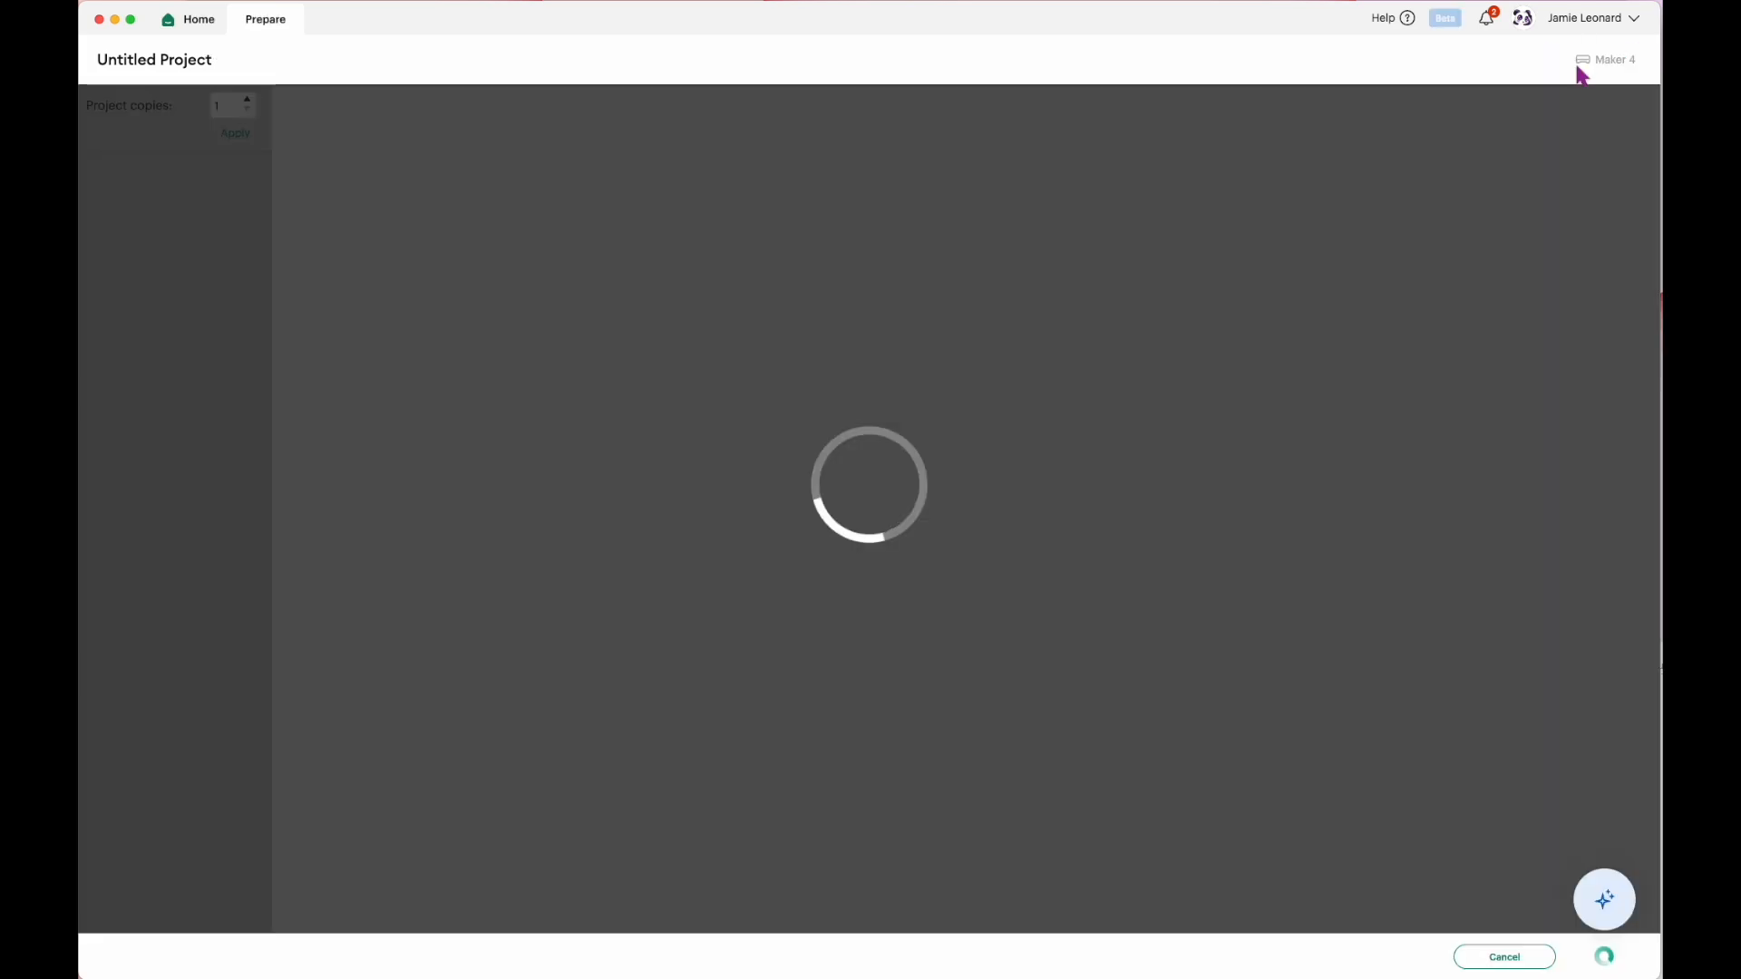
{"action": "left_click", "coordinate": [801, 231]}
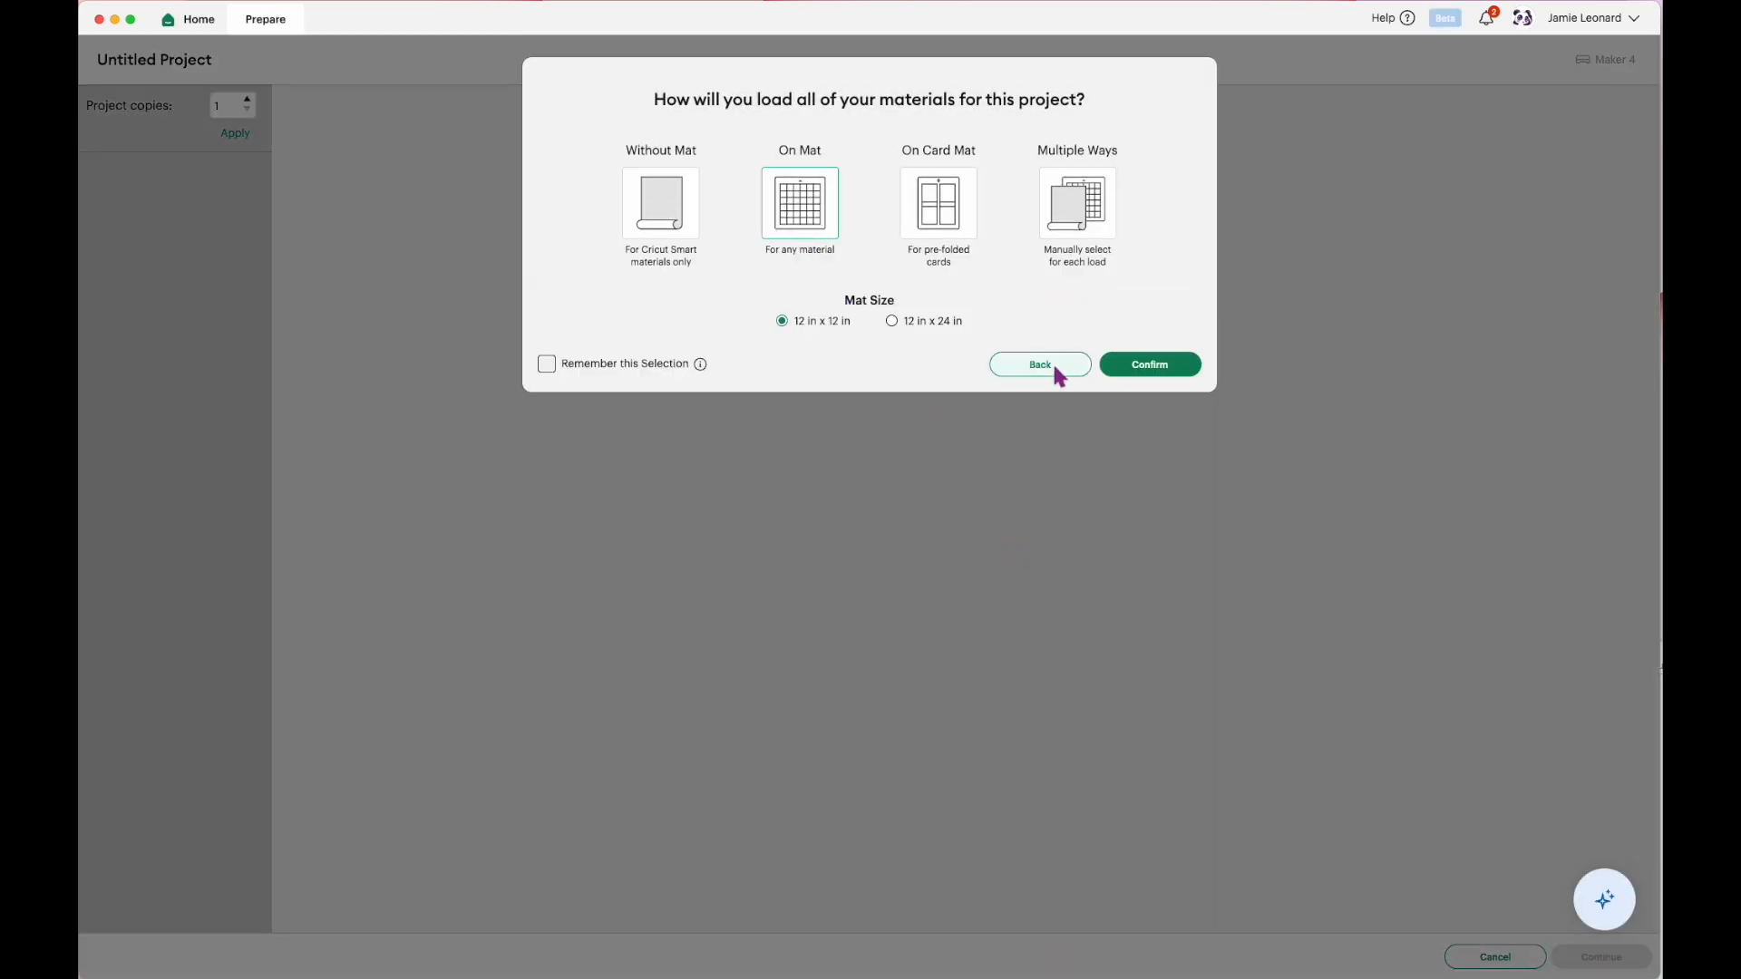
{"action": "left_click", "coordinate": [1133, 363]}
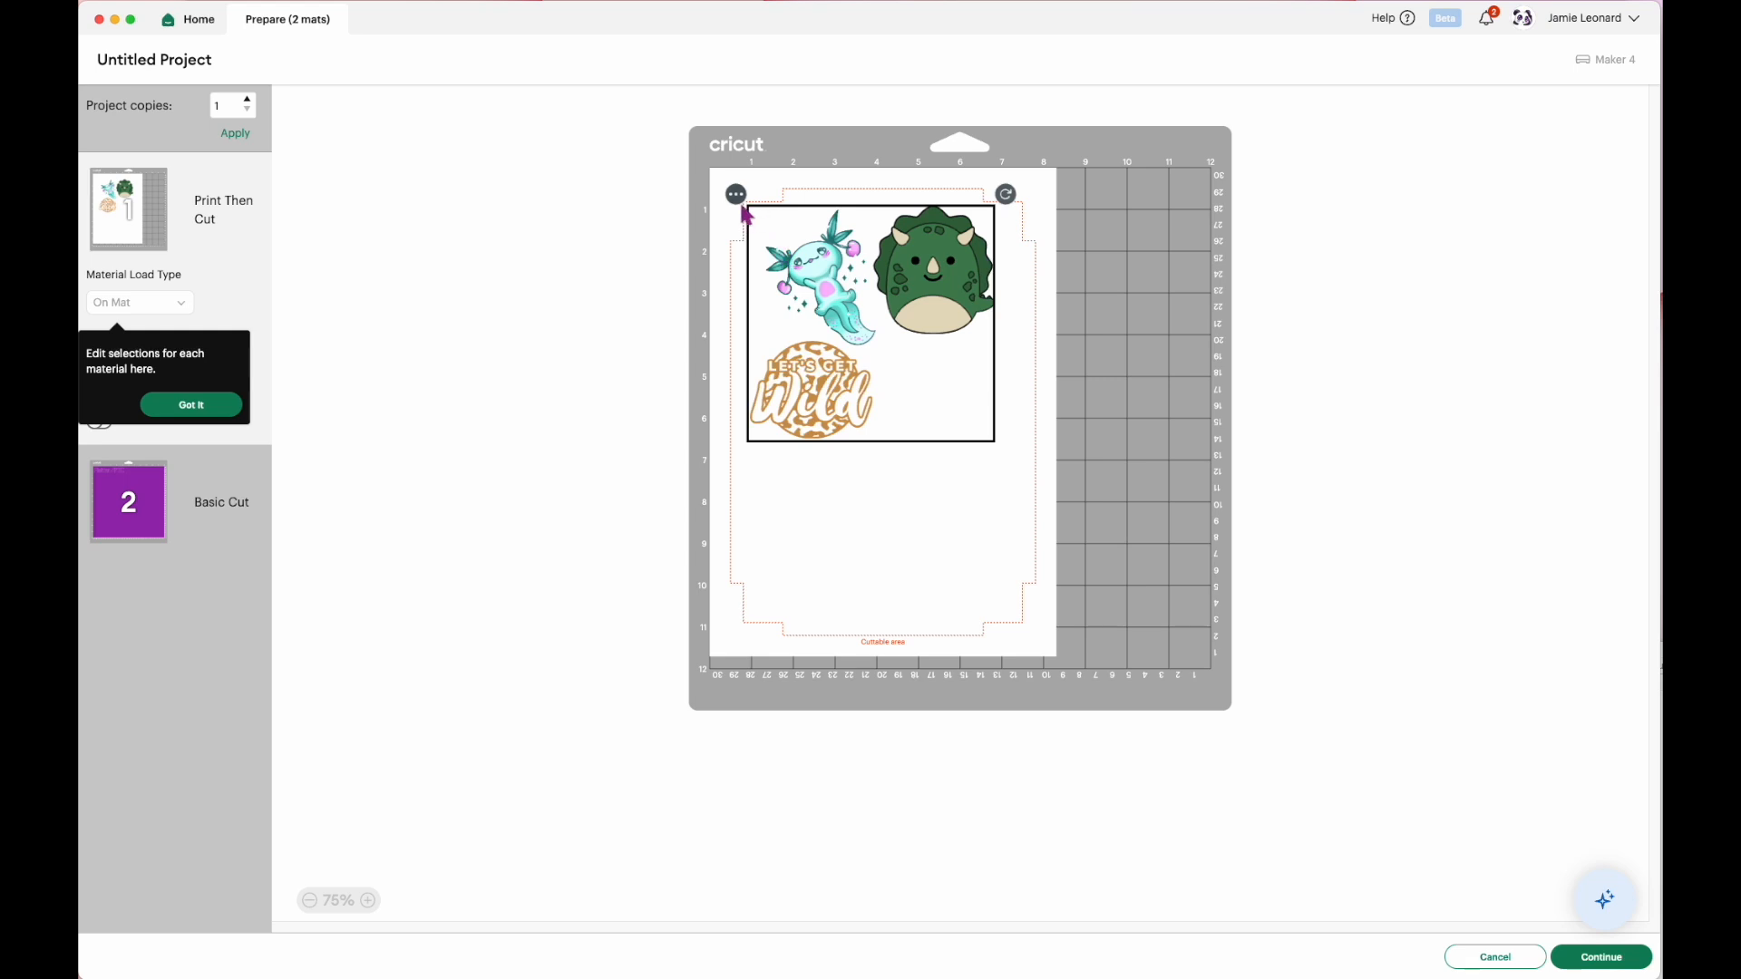
{"action": "left_click_drag", "start_coordinate": [798, 268], "coordinate": [787, 261]}
{"action": "left_click_drag", "start_coordinate": [788, 257], "coordinate": [785, 257]}
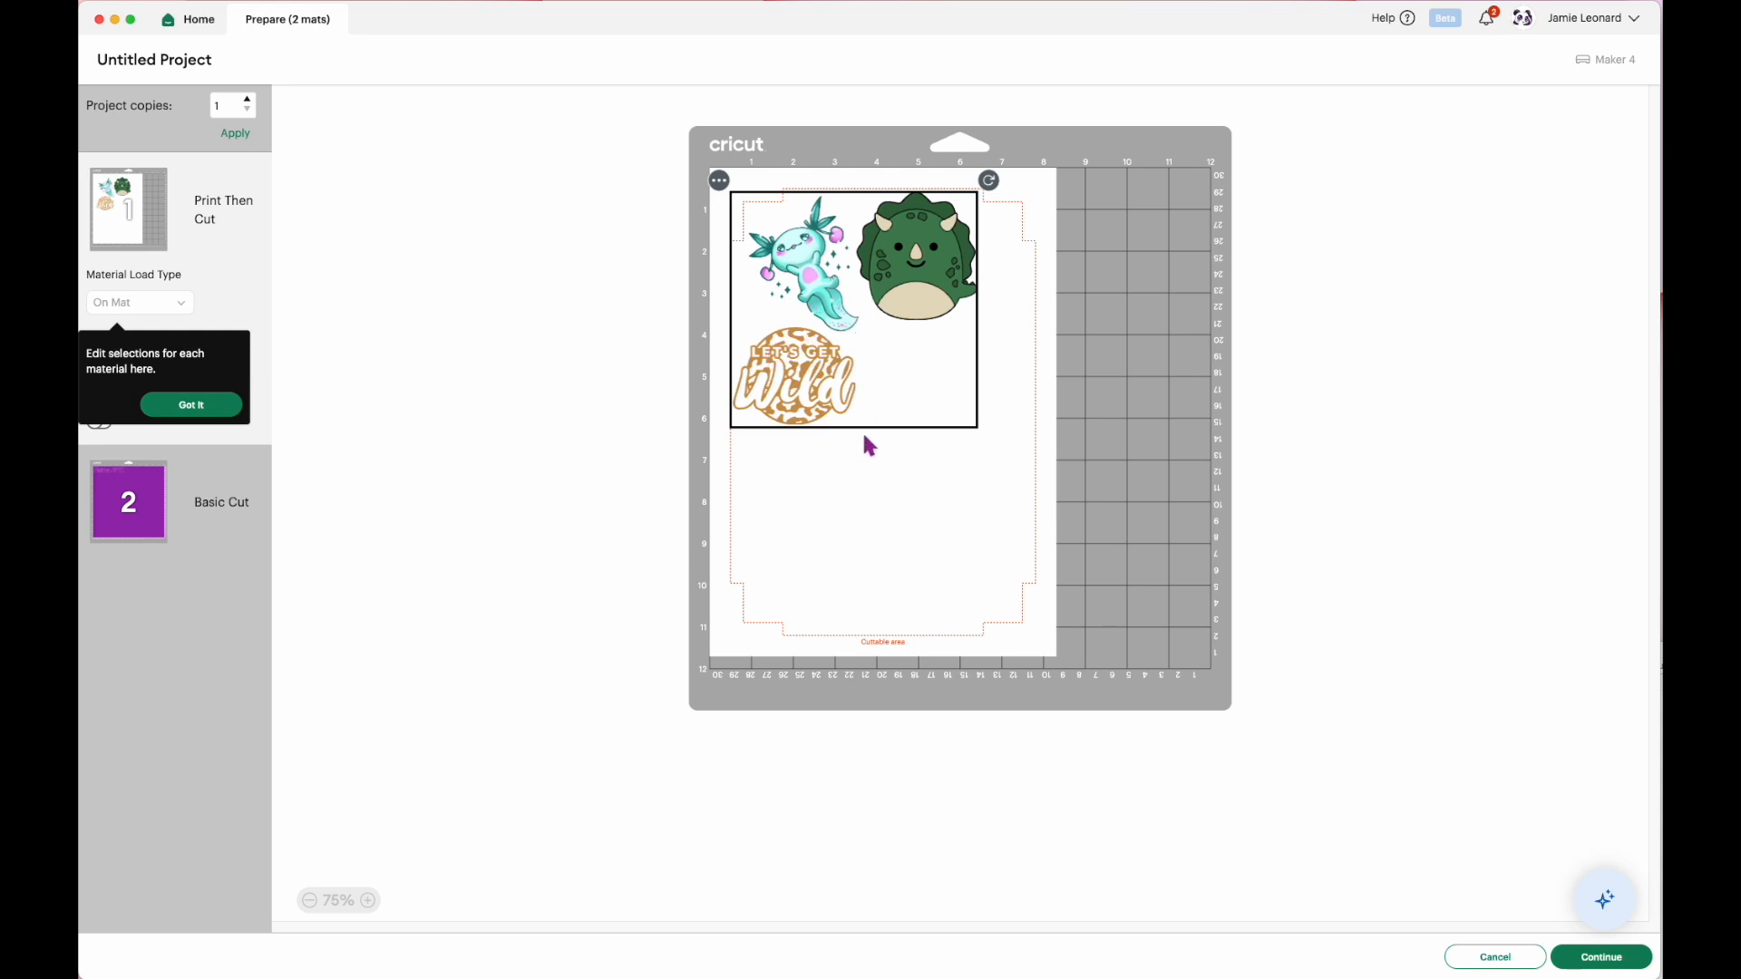
{"action": "left_click", "coordinate": [1492, 956]}
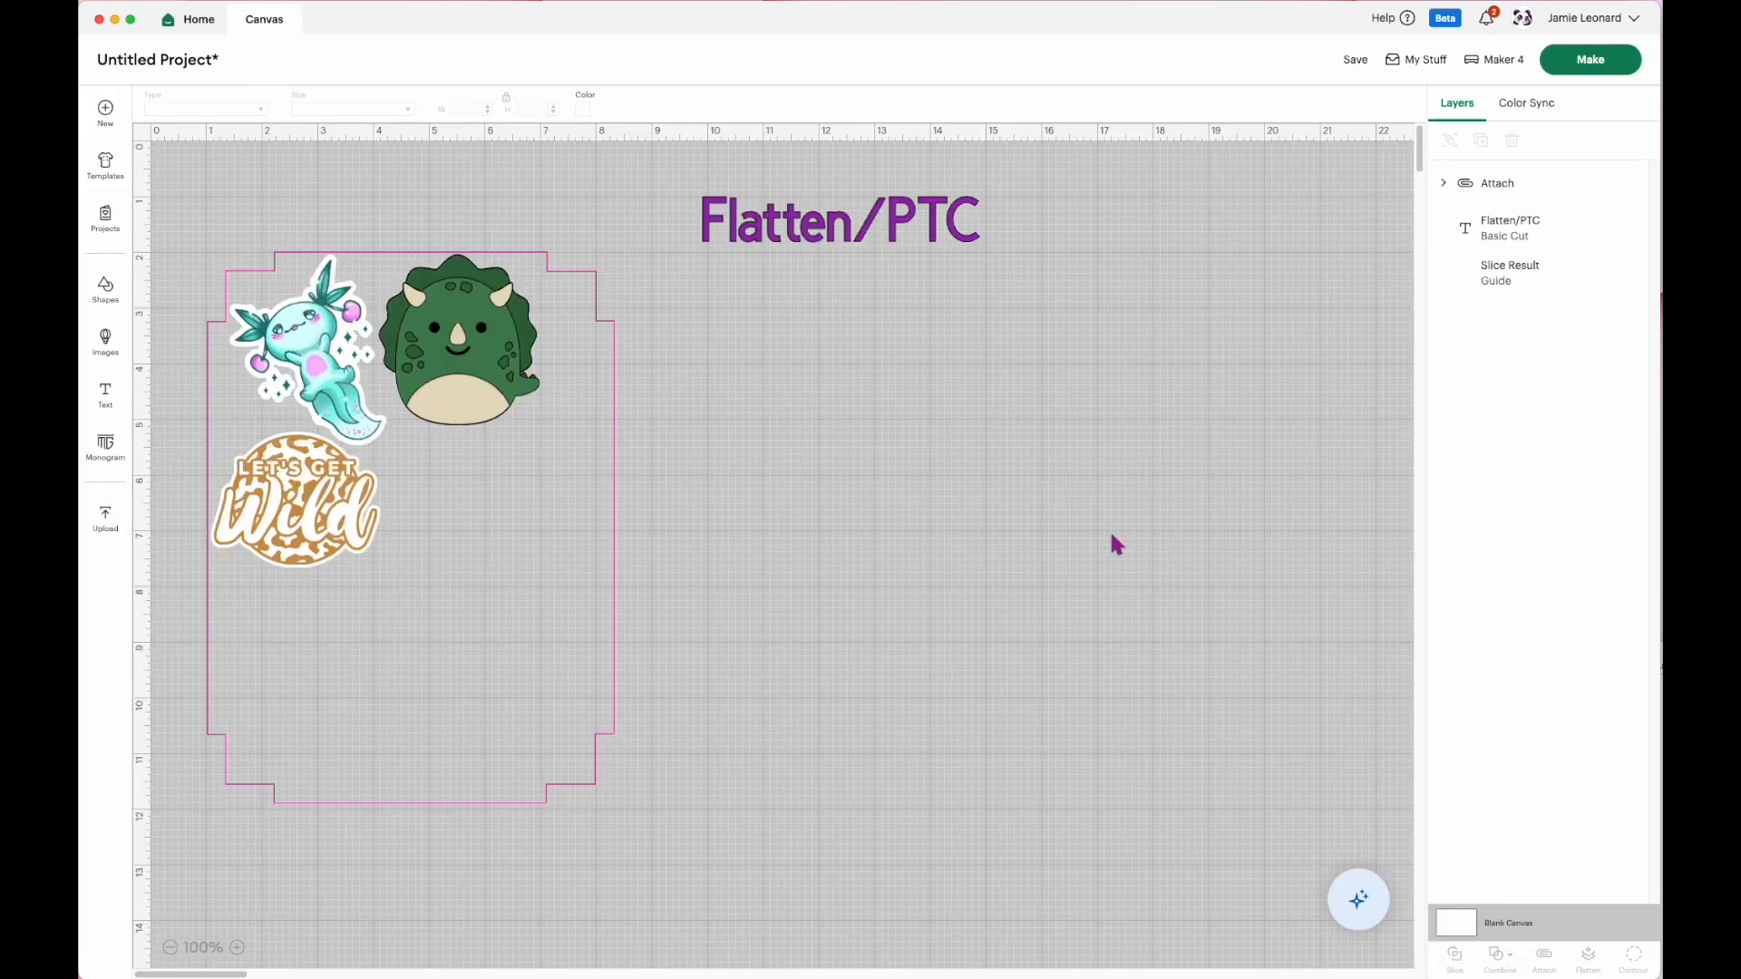
Insert the Koala, Flowers Pennant and Cherry Blossom Axolotl images from the image library onto the canvas.
{"action": "left_click", "coordinate": [107, 350]}
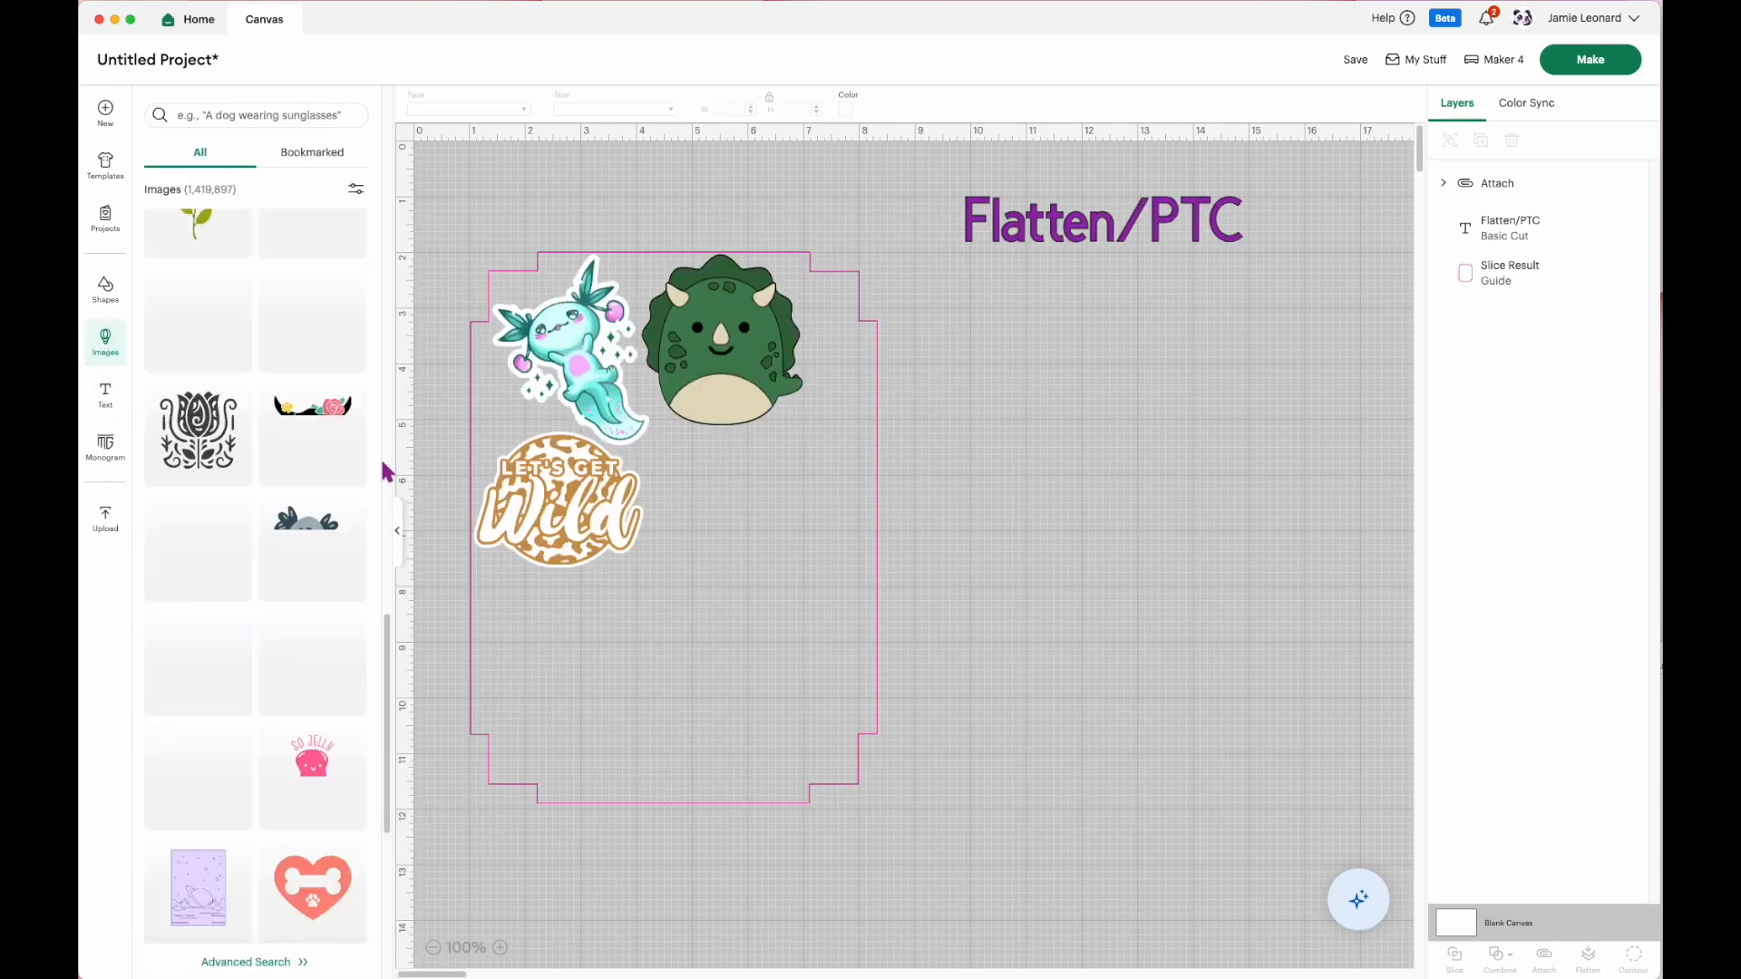
{"action": "left_click", "coordinate": [311, 553]}
{"action": "scroll", "coordinate": [292, 505], "scroll_direction": "up", "scroll_amount": 10}
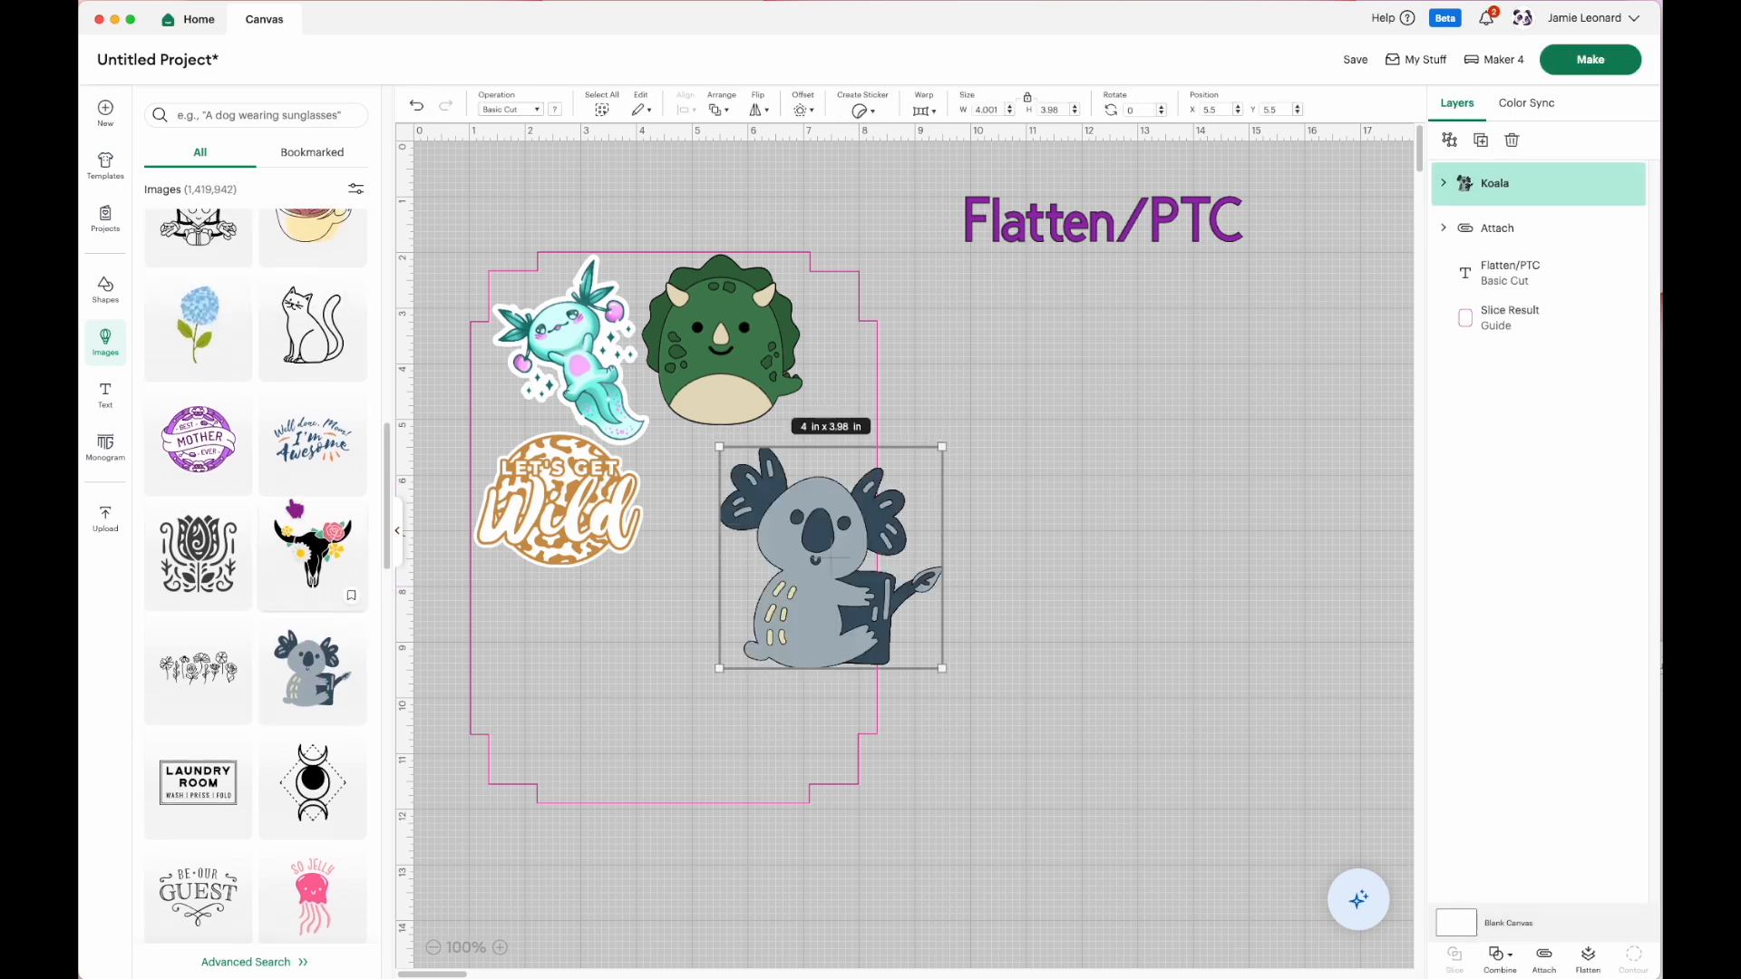
{"action": "scroll", "coordinate": [283, 506], "scroll_direction": "up", "scroll_amount": 4}
{"action": "left_click", "coordinate": [211, 497]}
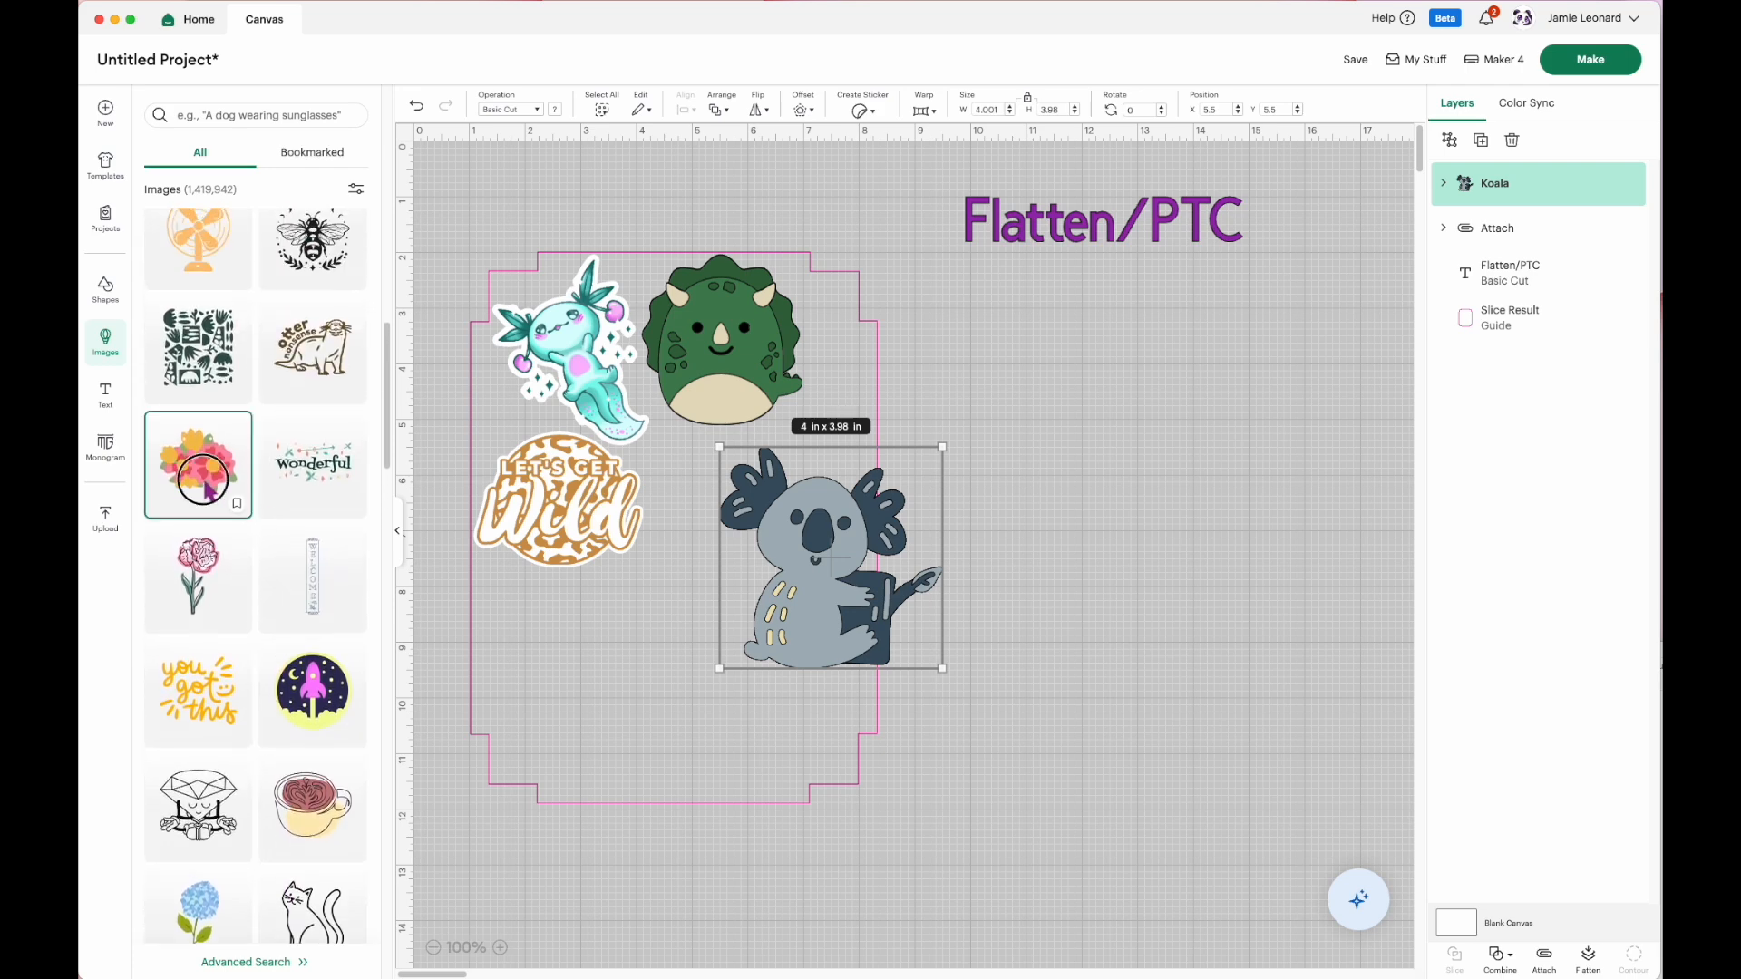
{"action": "scroll", "coordinate": [295, 508], "scroll_direction": "up", "scroll_amount": 3}
{"action": "scroll", "coordinate": [295, 507], "scroll_direction": "up", "scroll_amount": 4}
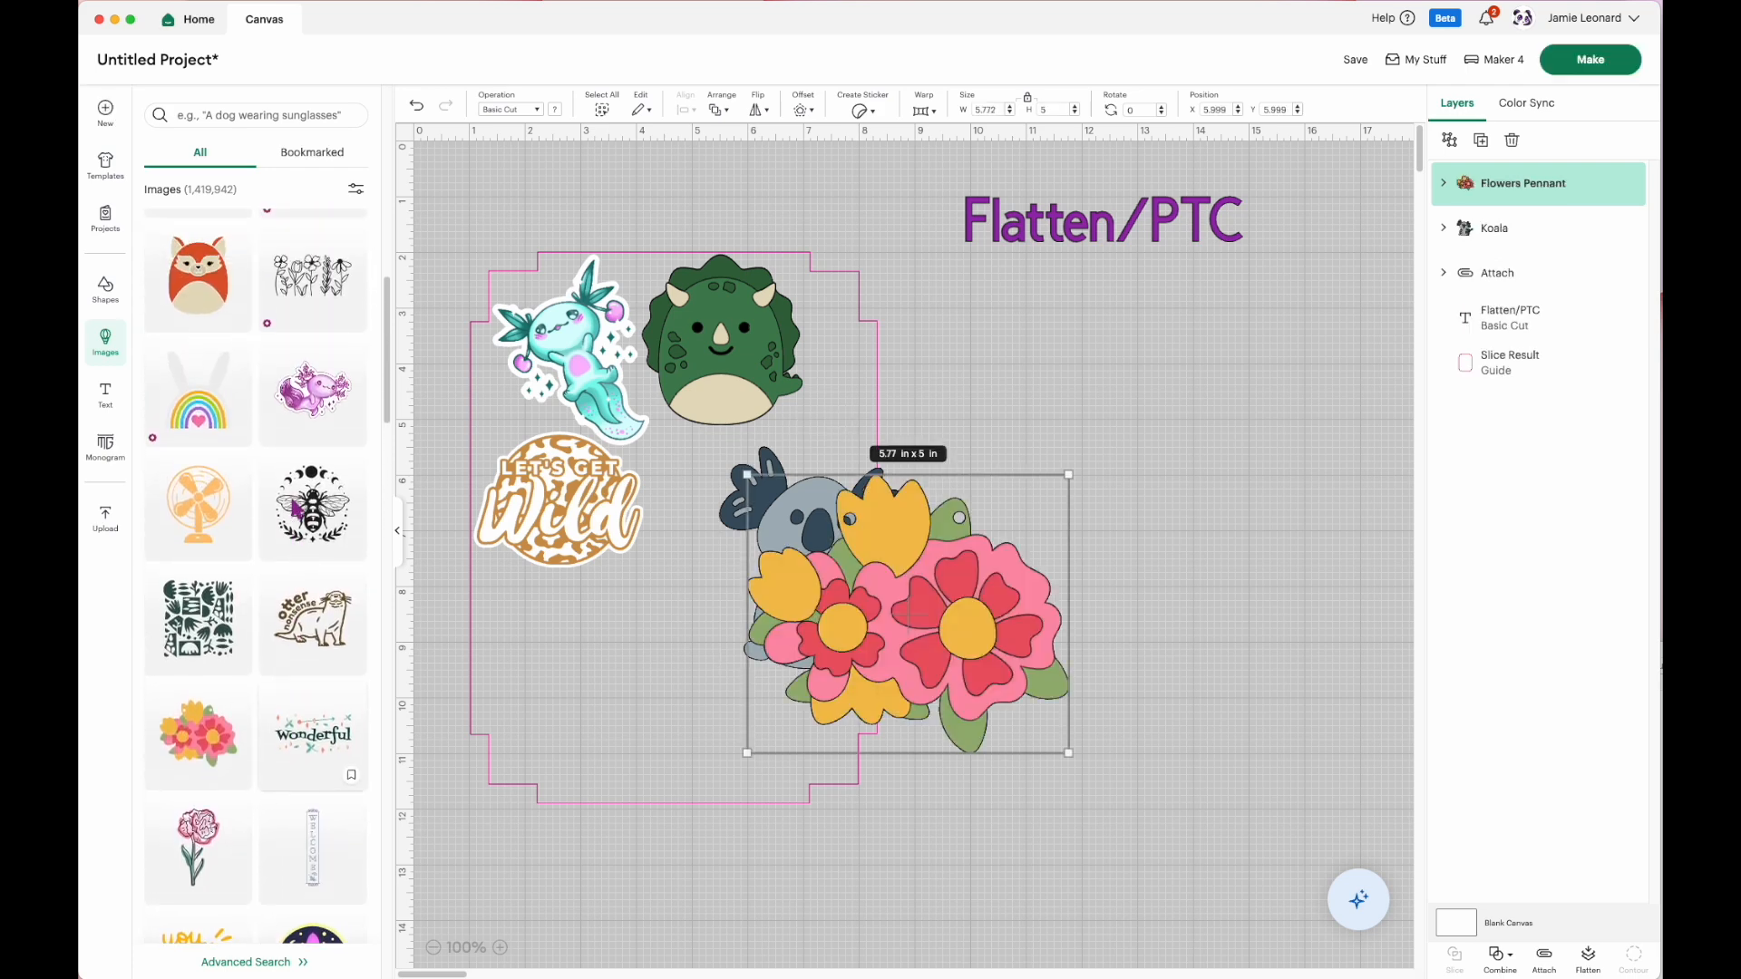
{"action": "left_click", "coordinate": [306, 469]}
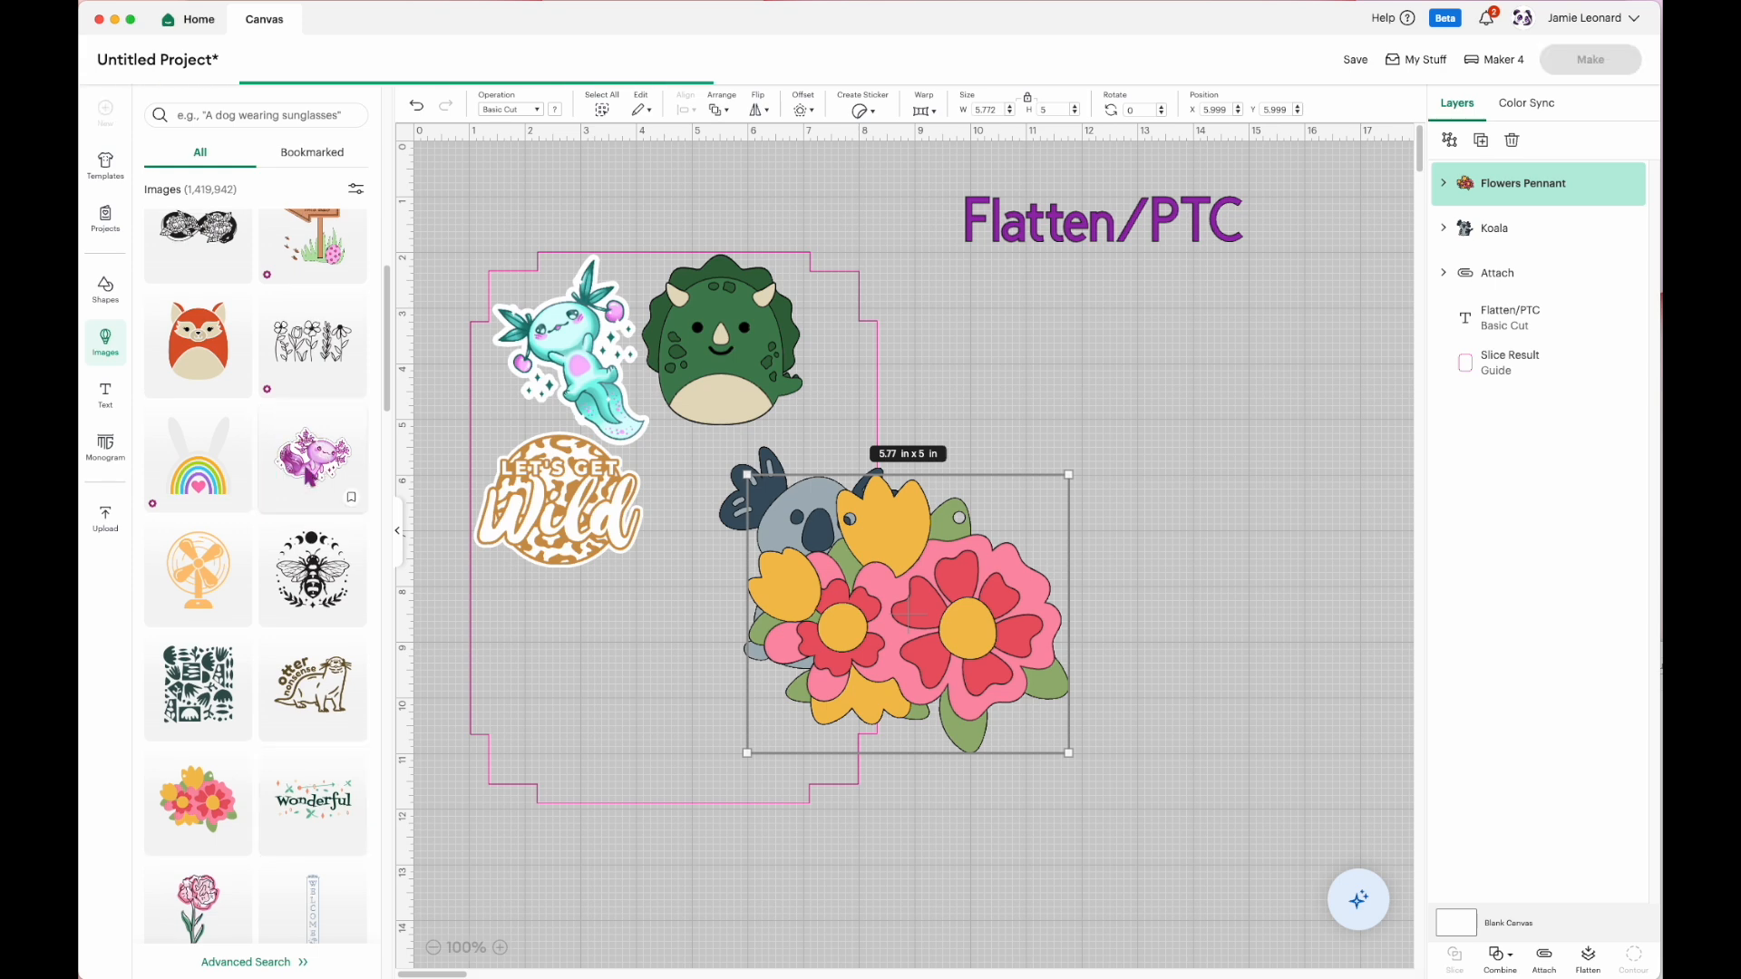
{"action": "left_click", "coordinate": [977, 465]}
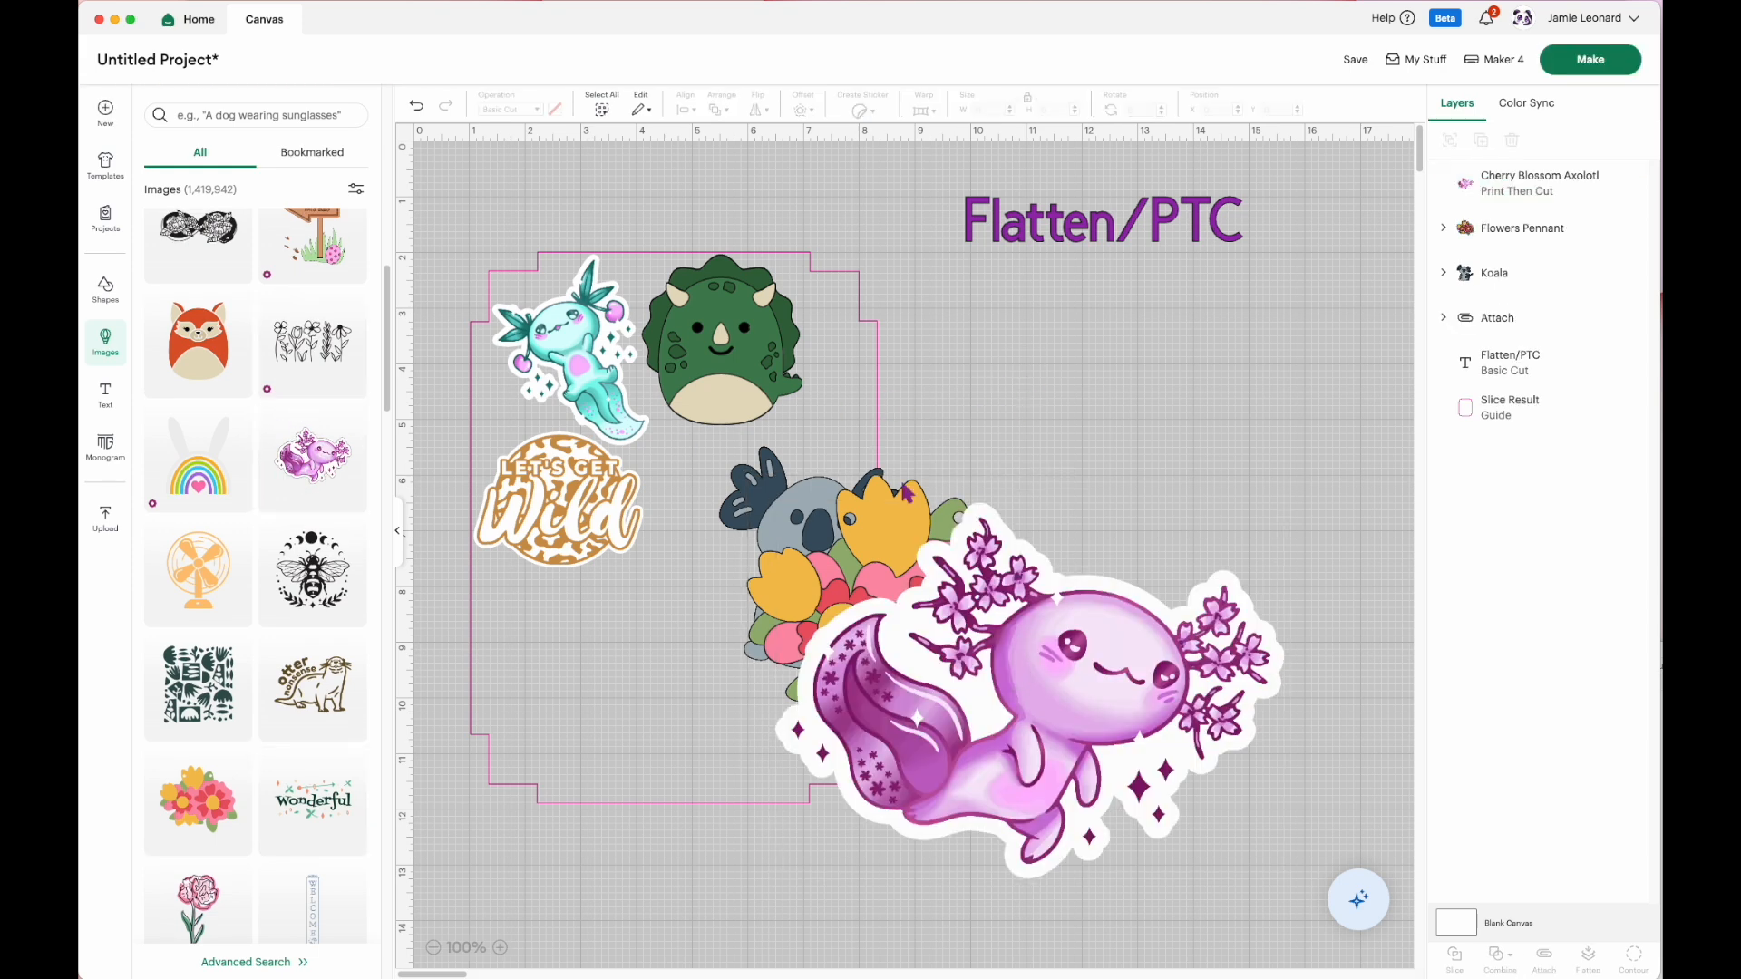
Shrink the Cherry Blossom Axolotl to about 4.89 × 3.61 in and move it, the flowers and the koala clear of the printable-area guide.
{"action": "left_click", "coordinate": [988, 693]}
{"action": "left_click_drag", "start_coordinate": [777, 509], "coordinate": [1012, 721]}
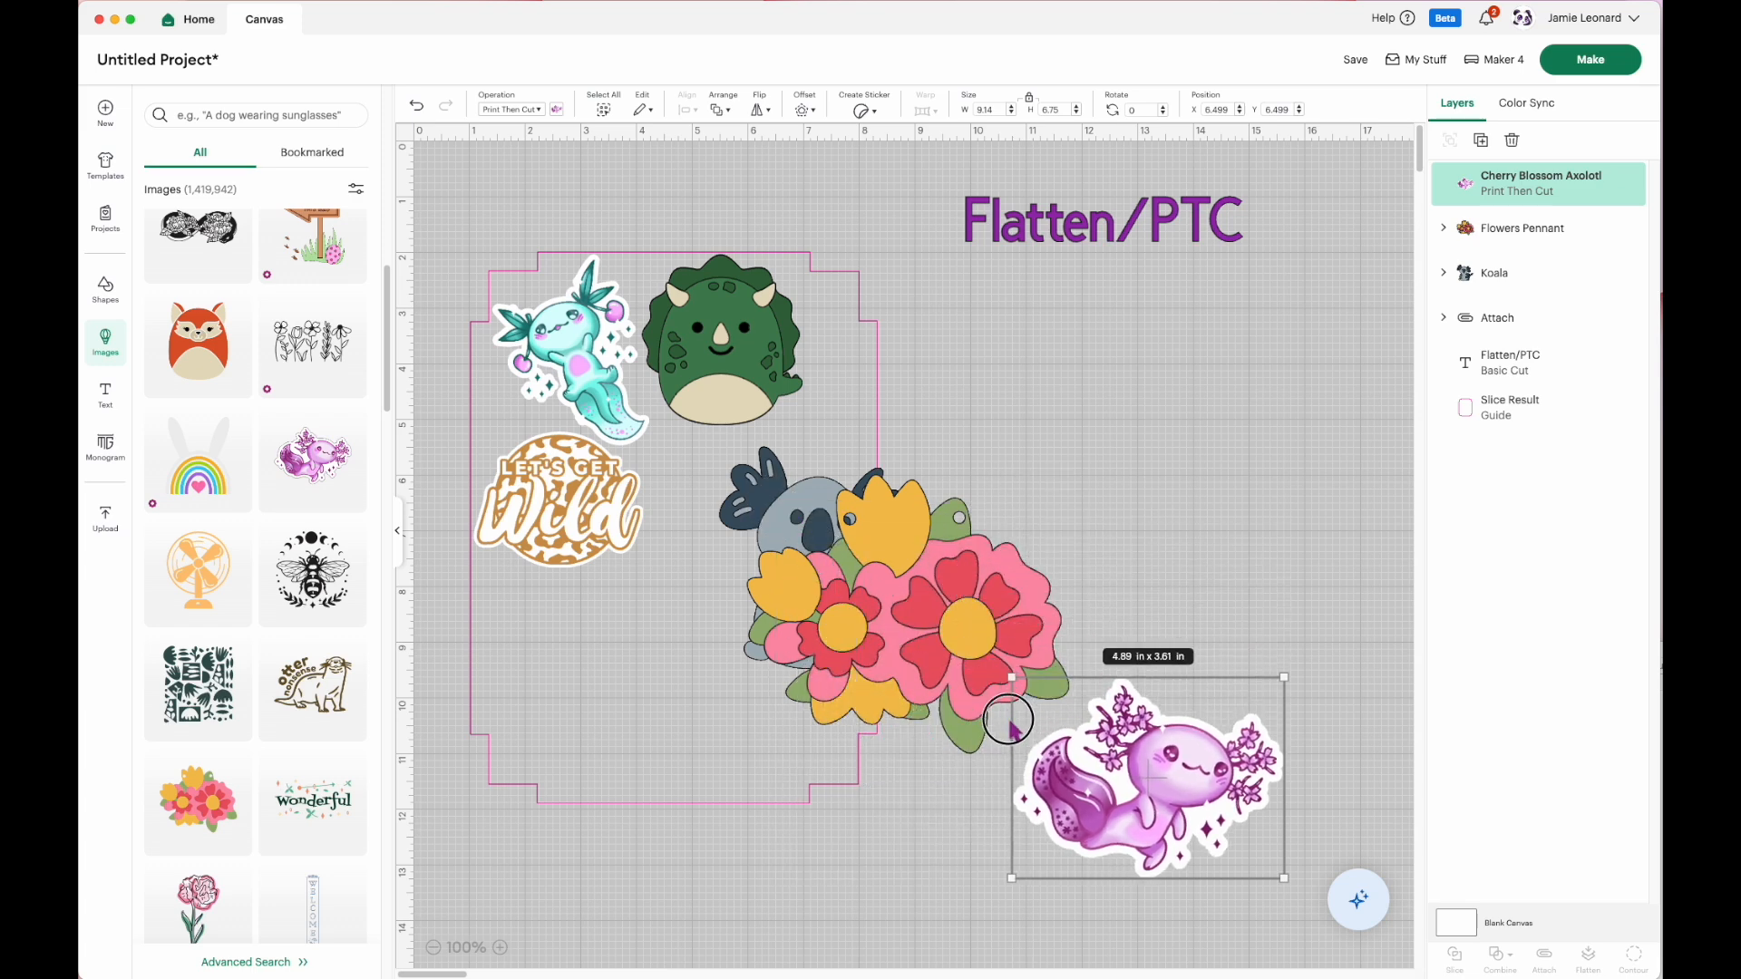
{"action": "left_click_drag", "start_coordinate": [1165, 802], "coordinate": [1207, 483]}
{"action": "left_click_drag", "start_coordinate": [934, 635], "coordinate": [1203, 809]}
{"action": "left_click_drag", "start_coordinate": [836, 620], "coordinate": [1170, 790]}
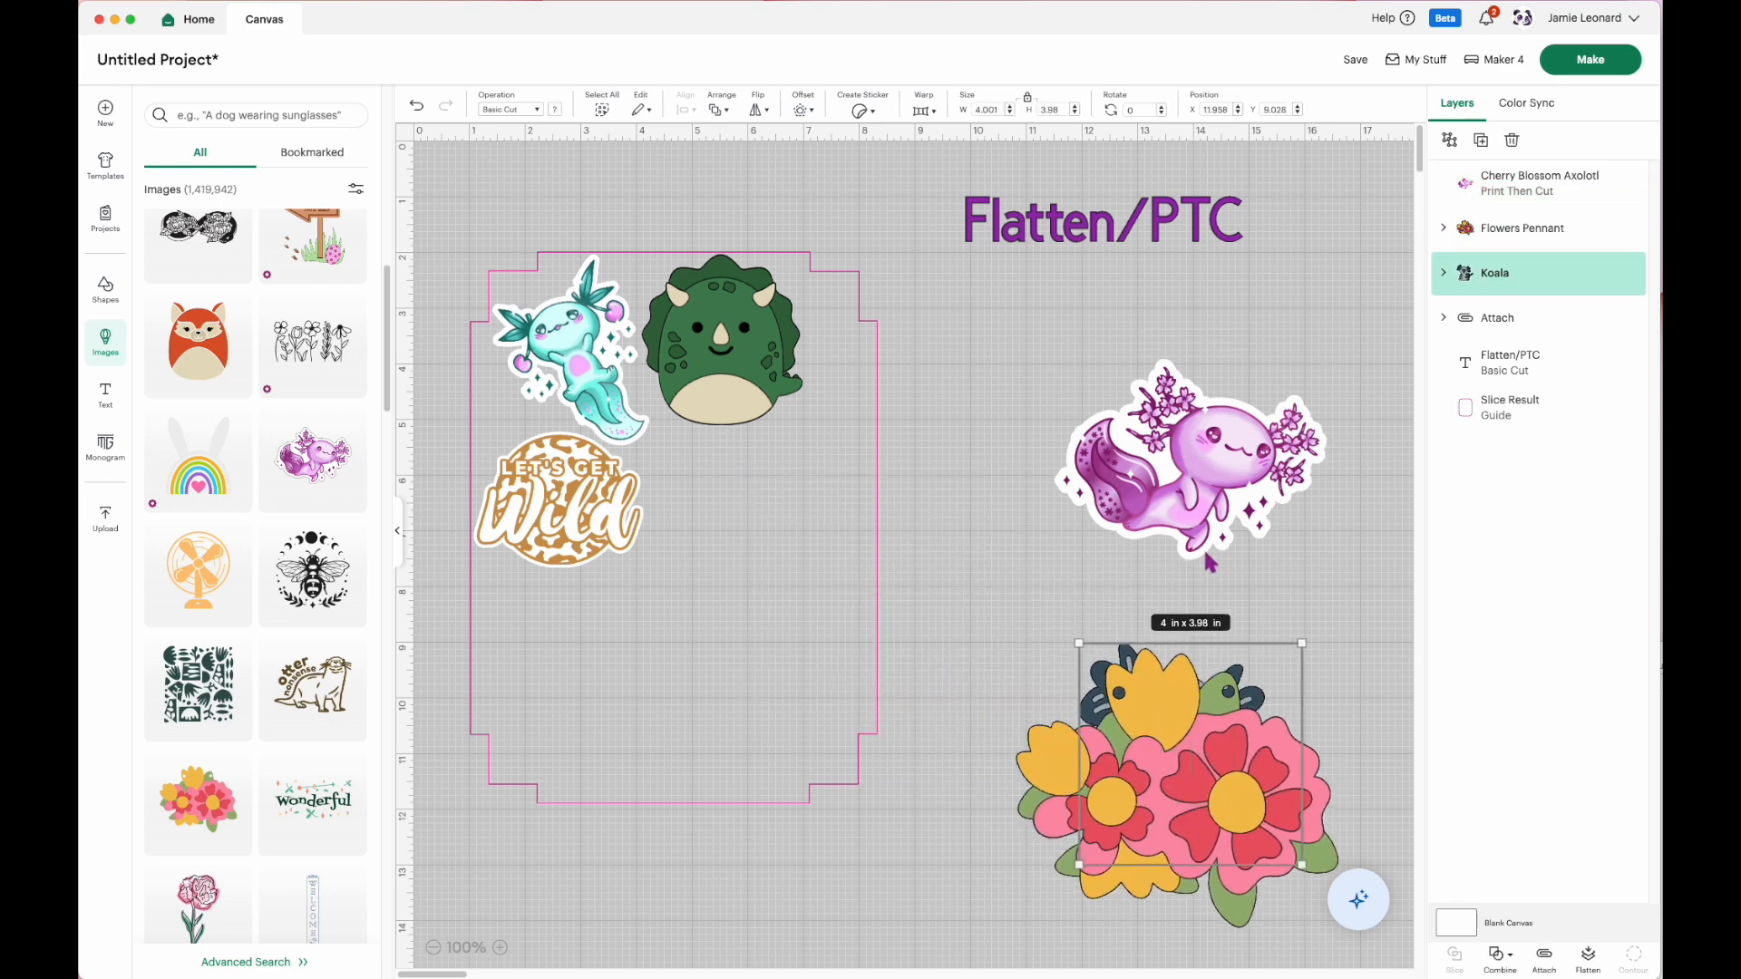
Resize the Cherry Blossom Axolotl to about 4.04 × 2.97 in and place it below the dinosaur at about X 4.21, Y 5.17 in.
{"action": "left_click_drag", "start_coordinate": [1194, 457], "coordinate": [772, 496]}
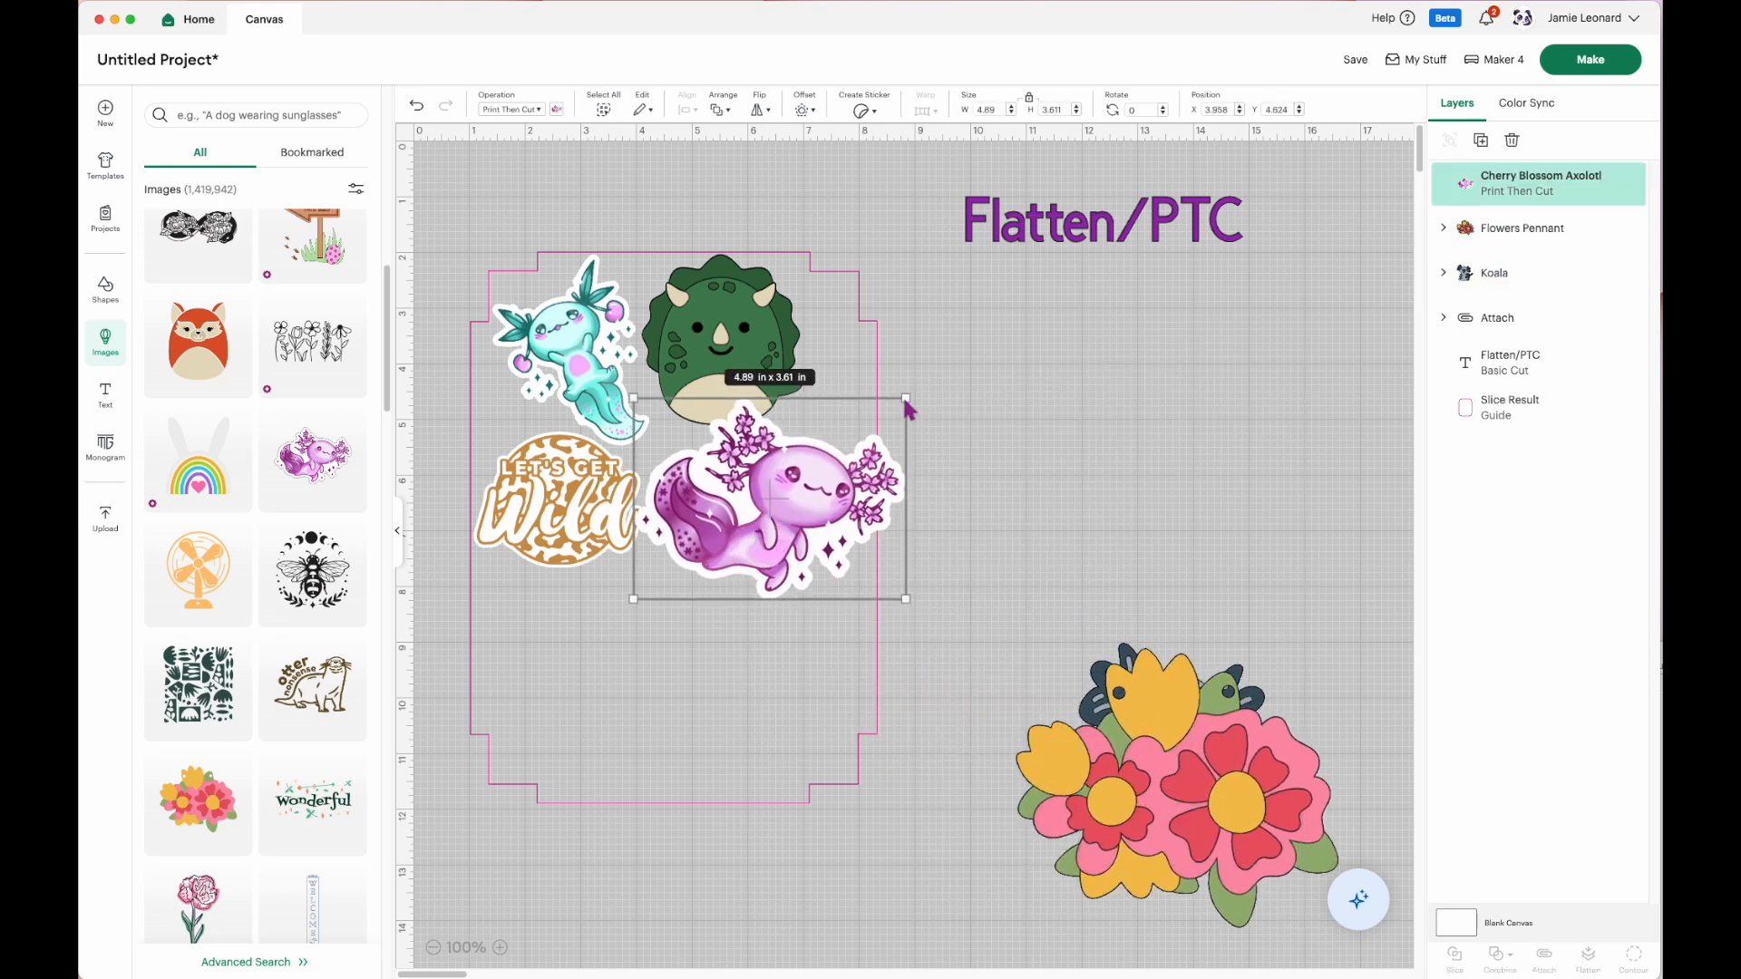
{"action": "left_click_drag", "start_coordinate": [911, 408], "coordinate": [859, 433]}
{"action": "left_click", "coordinate": [766, 562]}
{"action": "left_click_drag", "start_coordinate": [766, 562], "coordinate": [779, 557]}
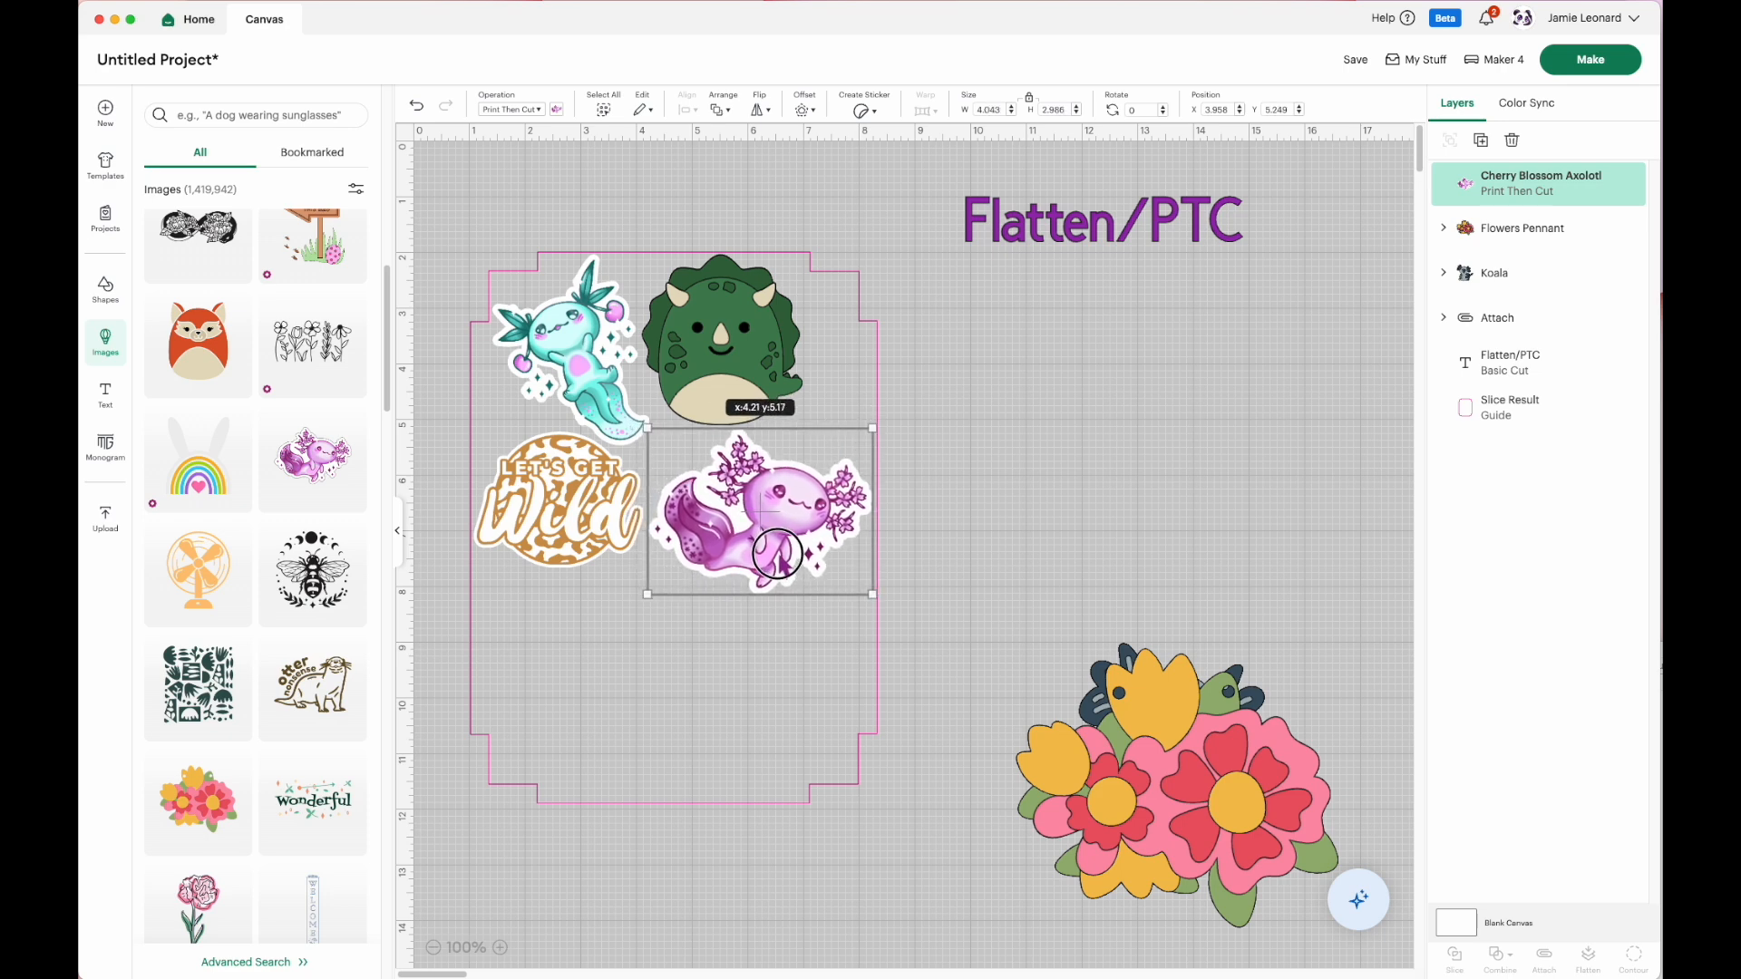
Move the Flowers Pennant to open canvas beside the guide and add a welded, rounded-corner offset of 0.056 in around it.
{"action": "left_click", "coordinate": [1161, 802]}
{"action": "left_click_drag", "start_coordinate": [1160, 802], "coordinate": [1088, 473]}
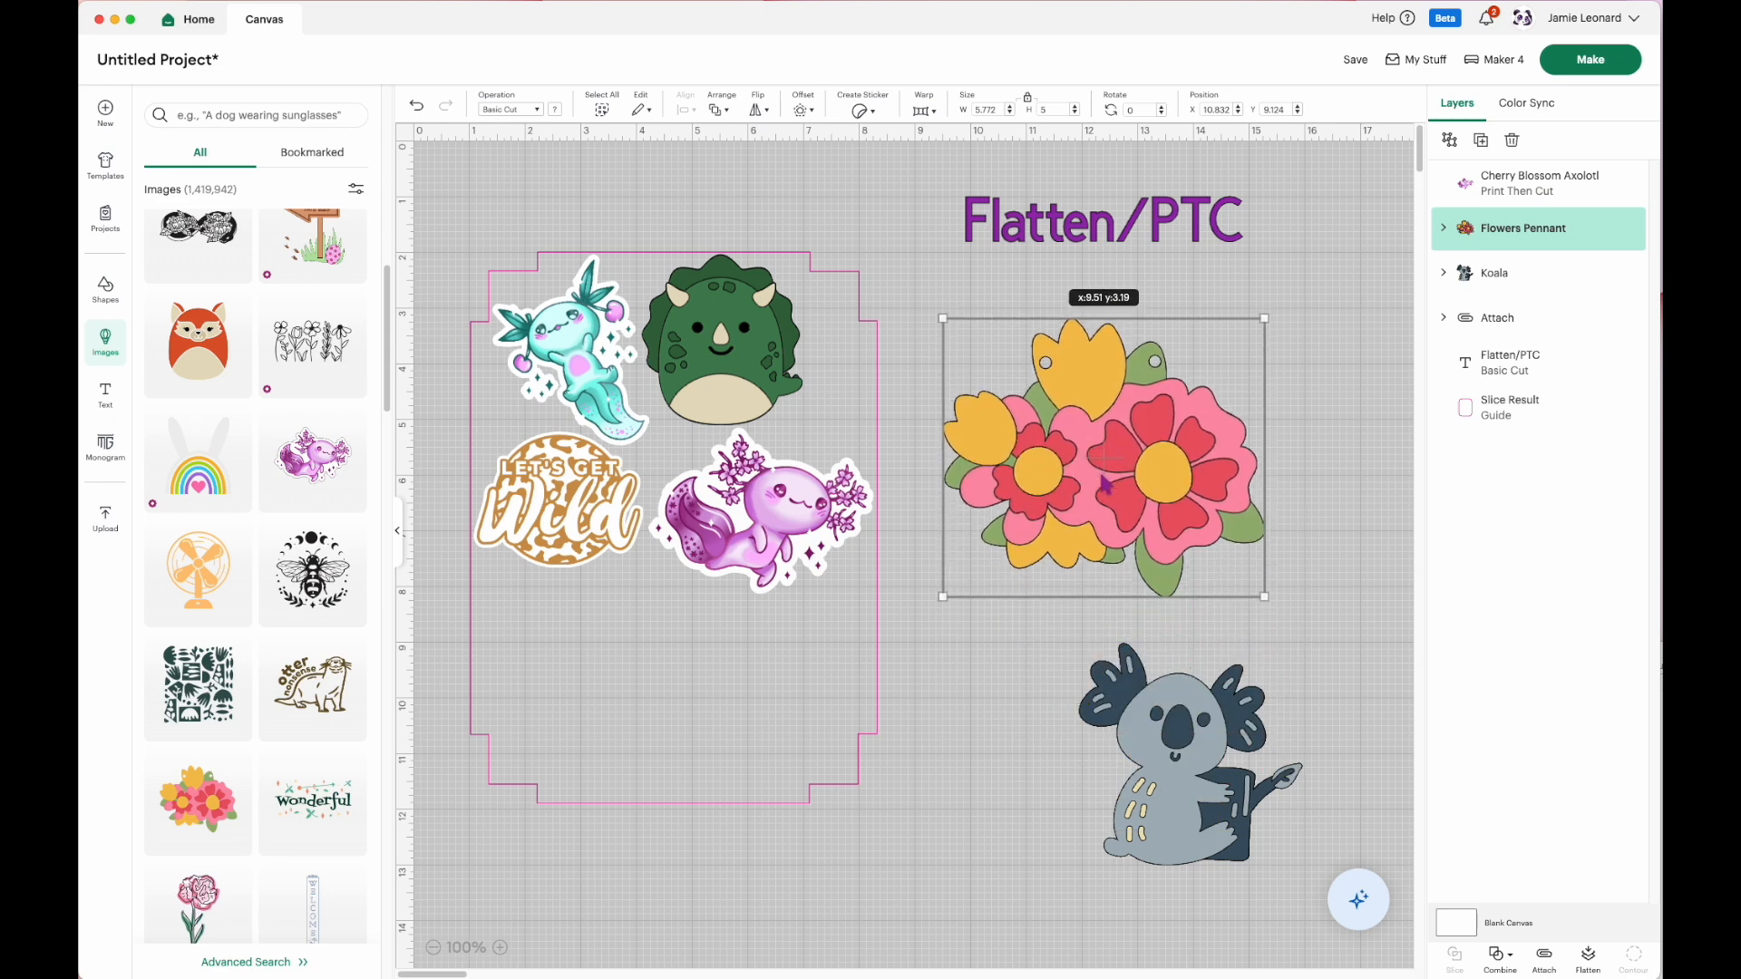
{"action": "left_click", "coordinate": [1444, 230]}
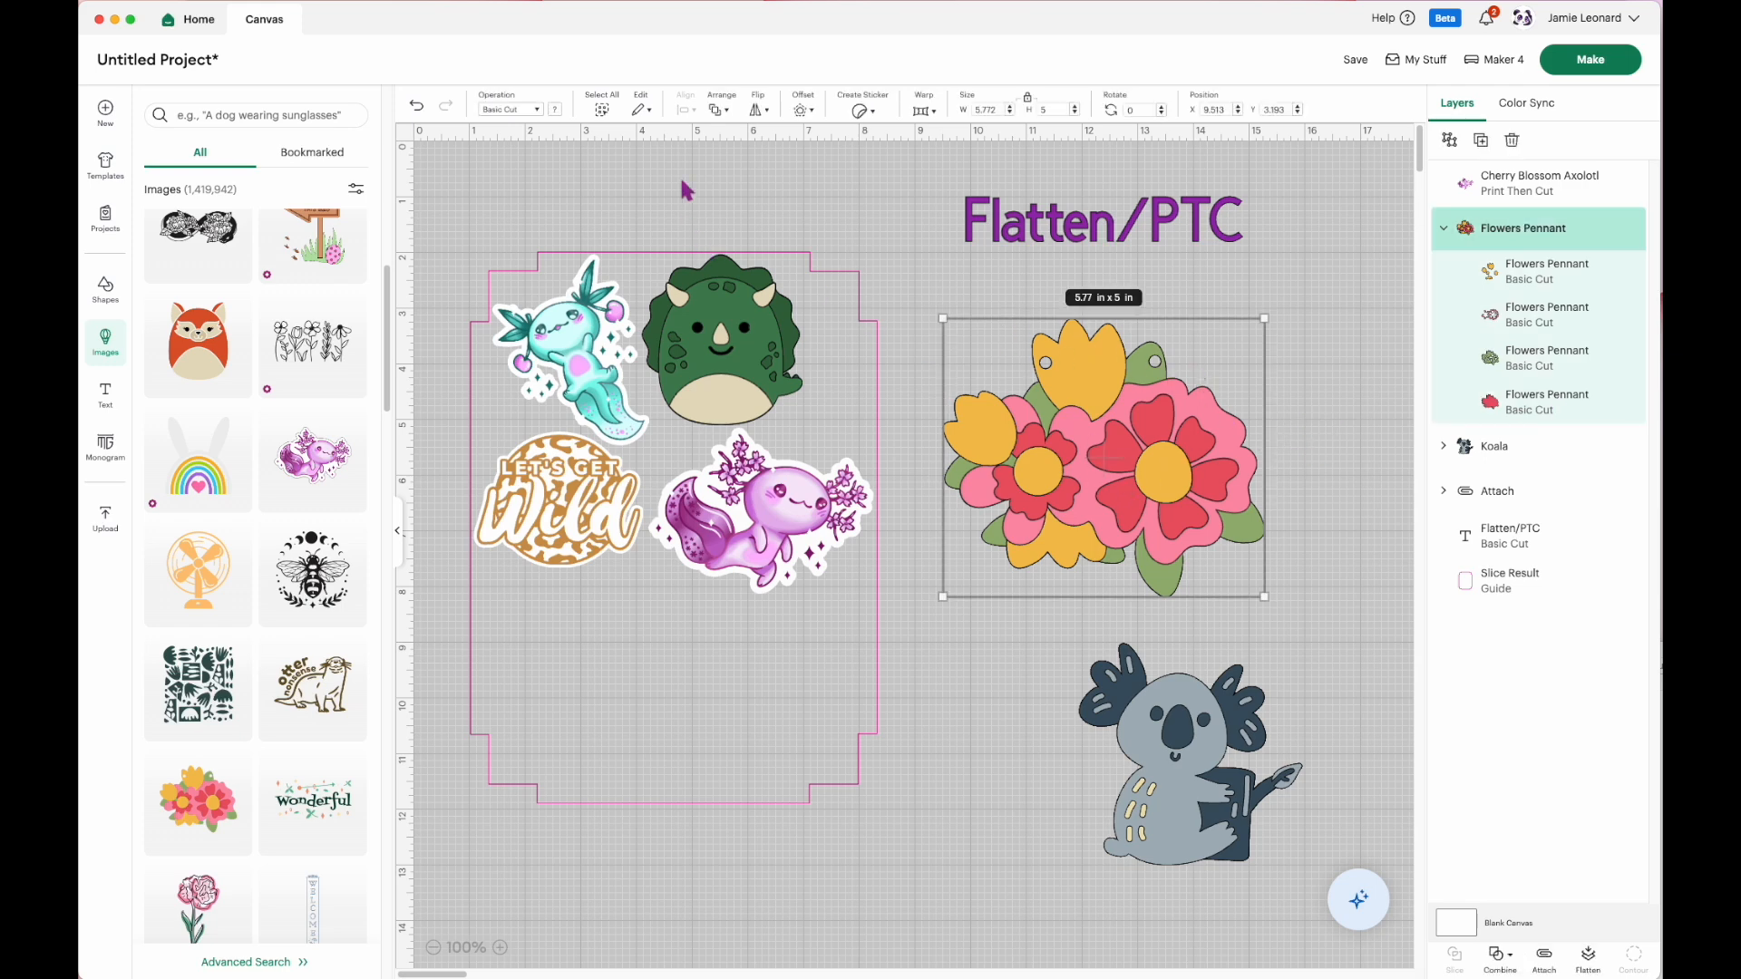
{"action": "left_click", "coordinate": [801, 113]}
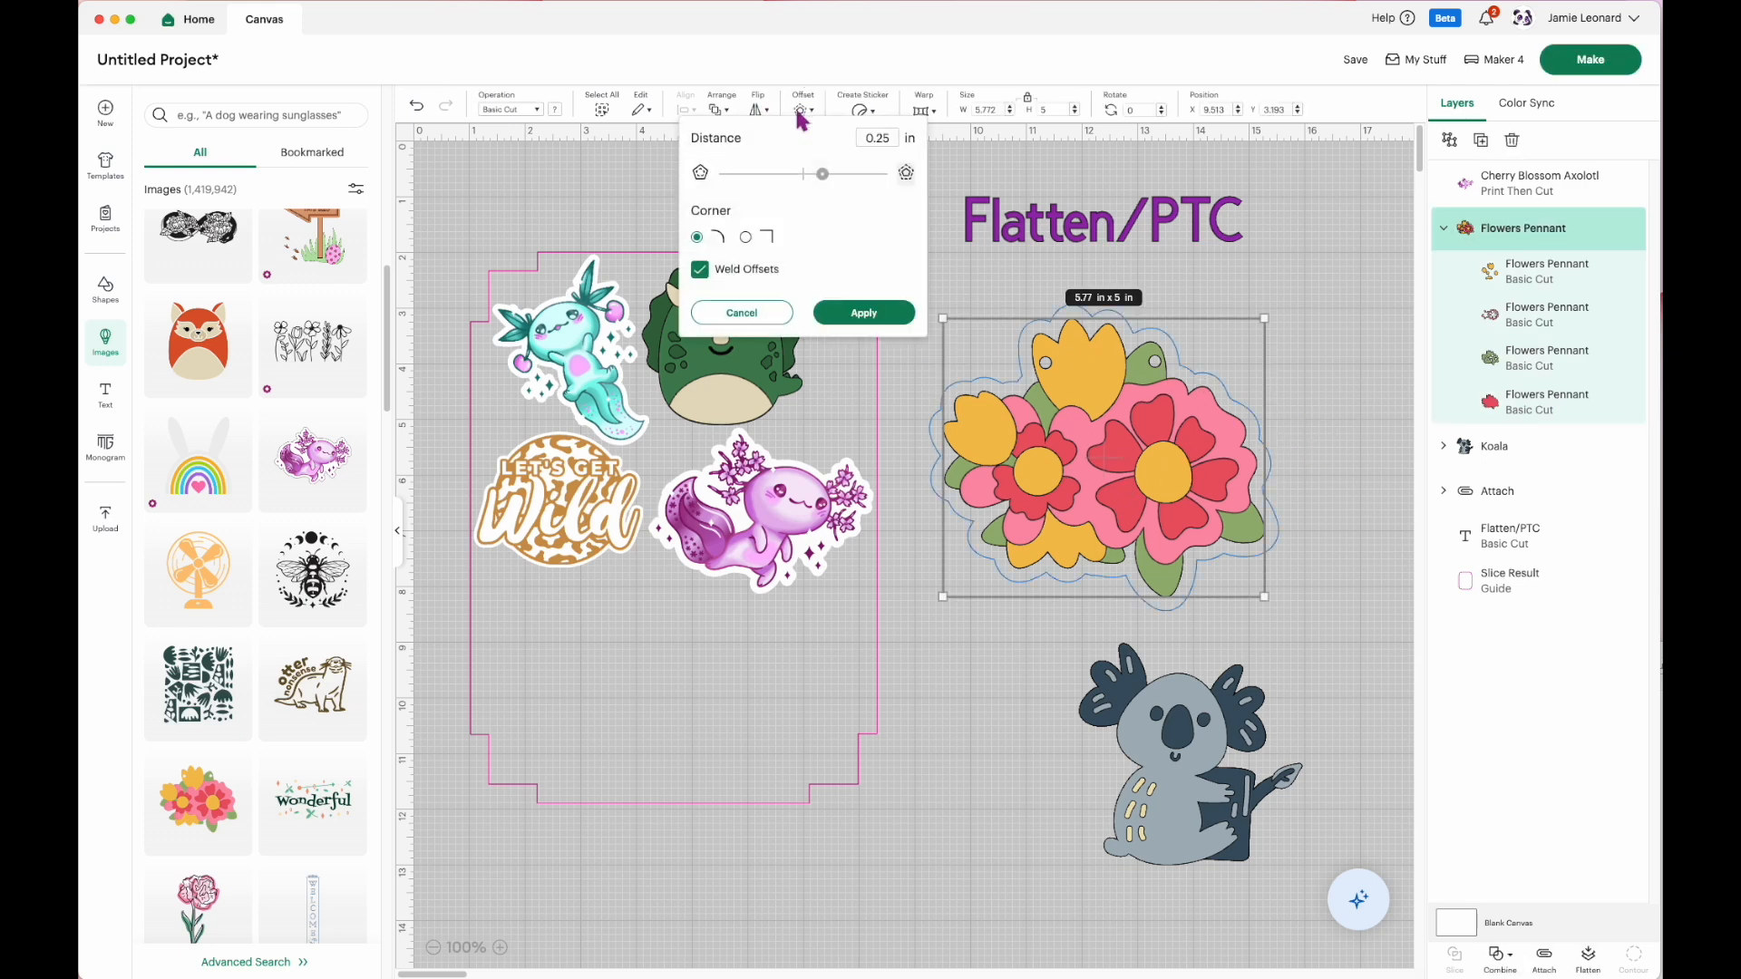
{"action": "left_click_drag", "start_coordinate": [824, 175], "coordinate": [807, 179]}
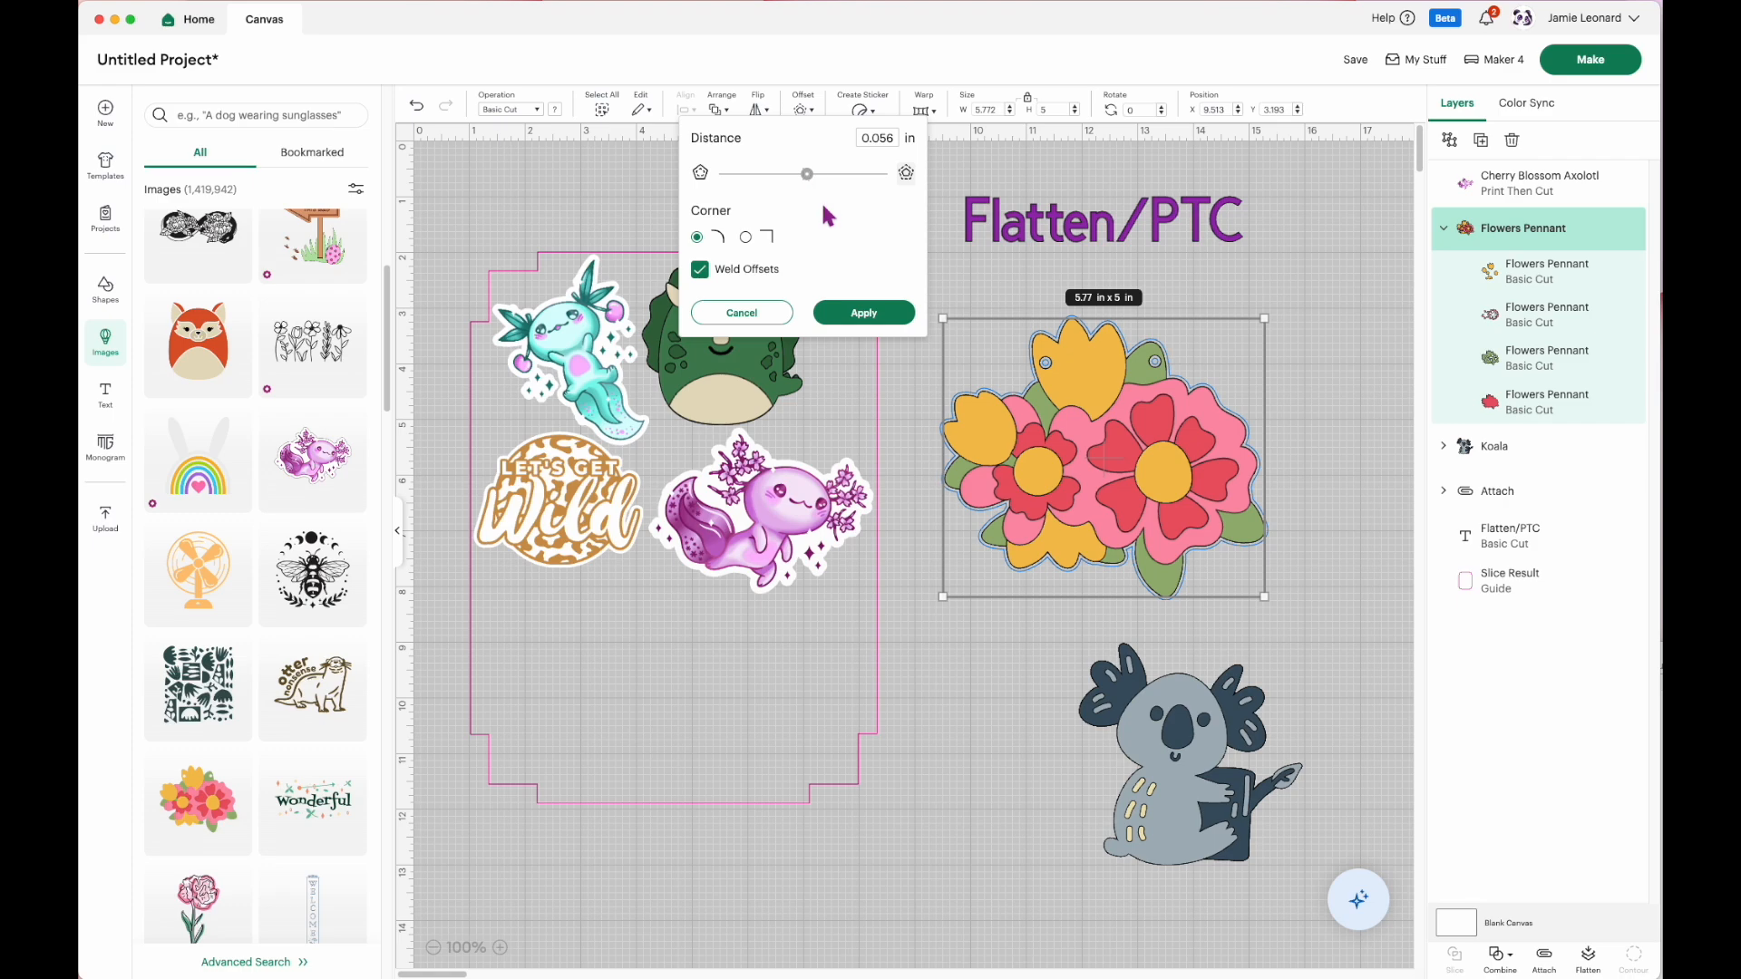
{"action": "left_click", "coordinate": [869, 313]}
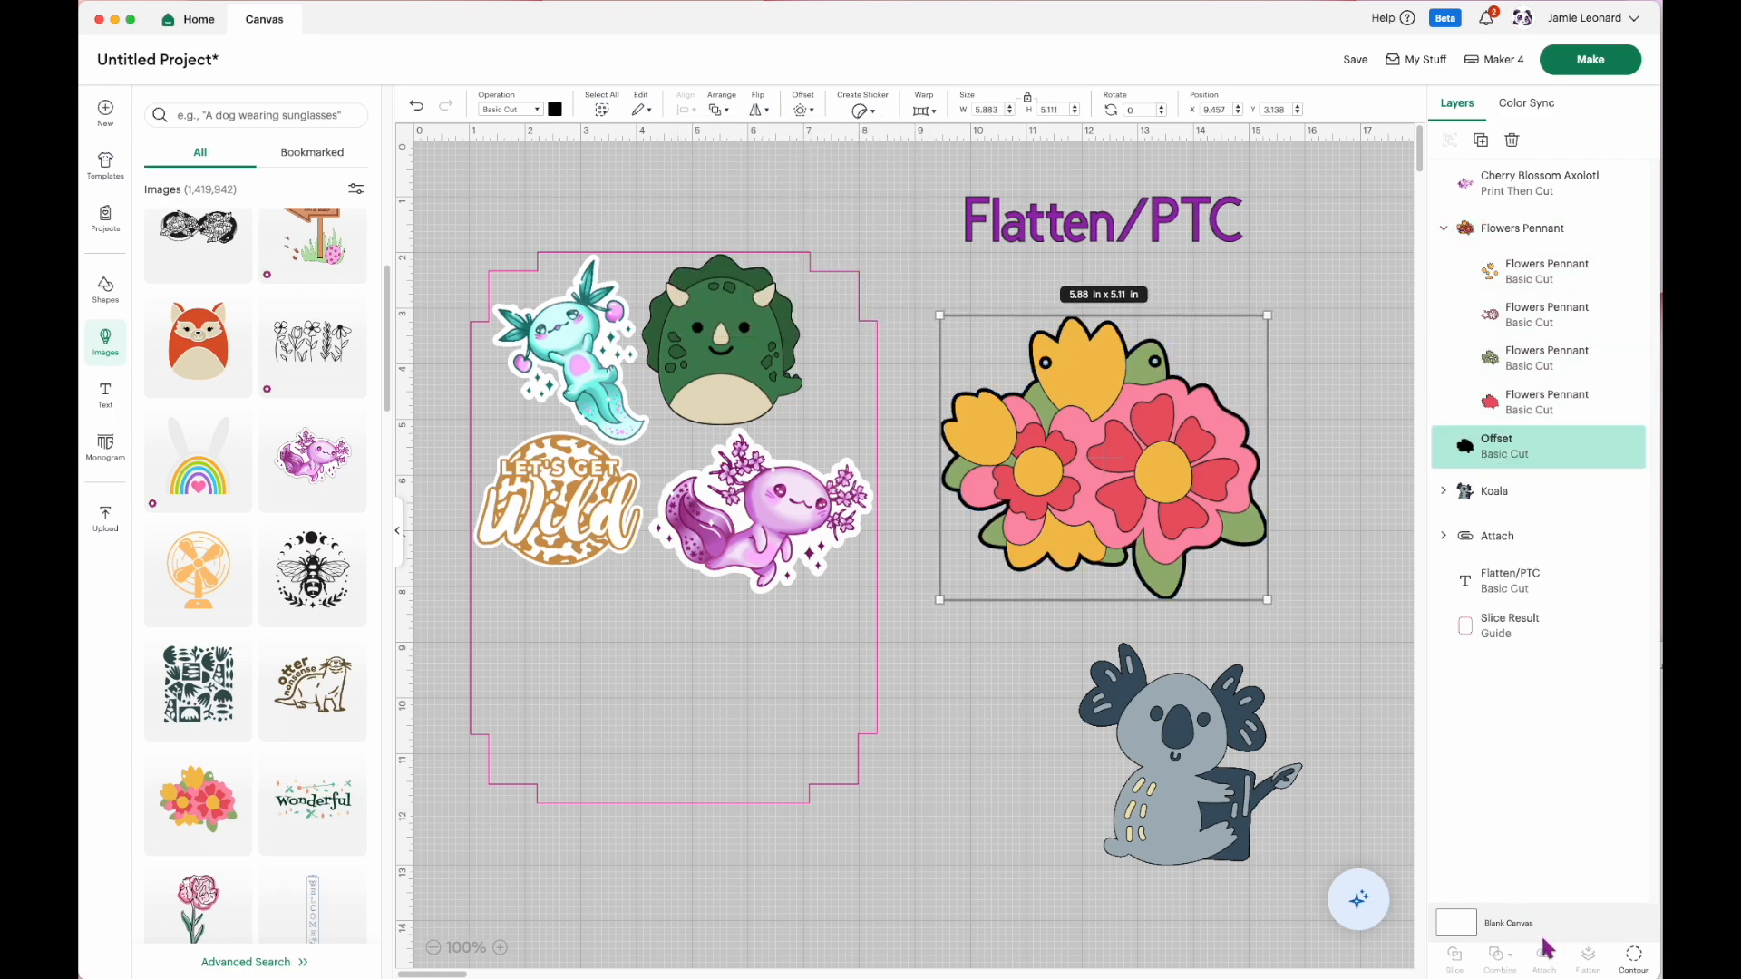
Hide all contours in the flowers' offset layer to fill its two small holes.
{"action": "left_click", "coordinate": [1632, 959]}
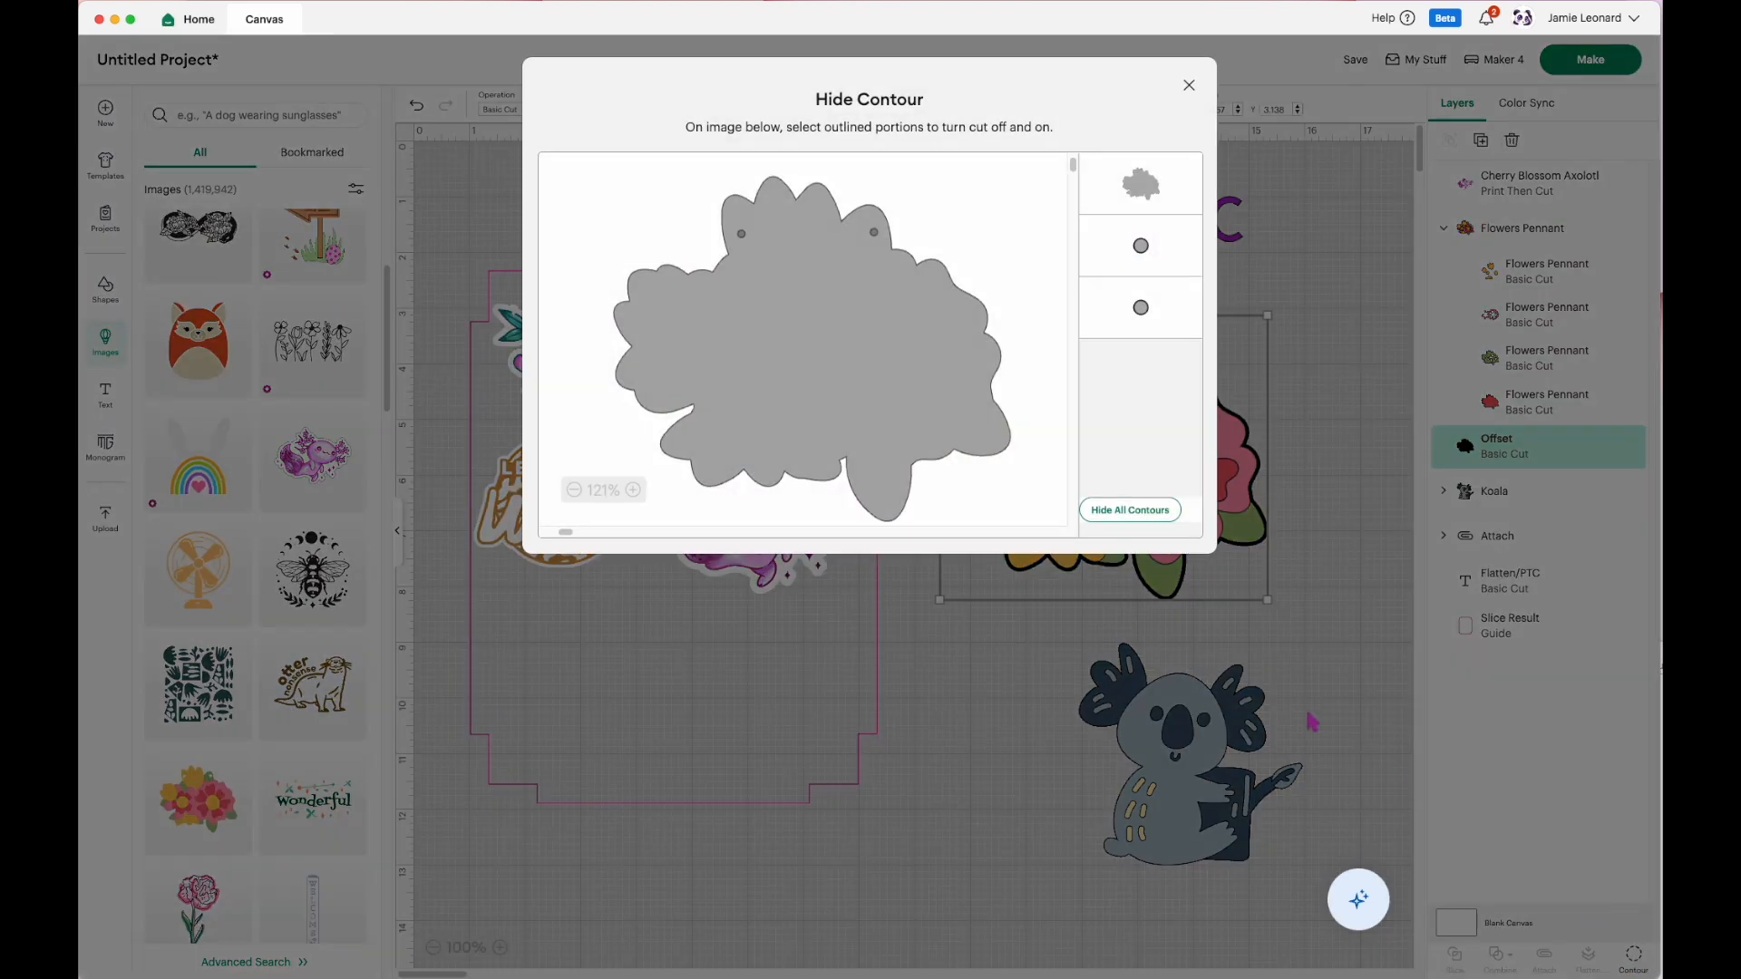
{"action": "left_click", "coordinate": [1134, 509]}
{"action": "left_click", "coordinate": [1187, 82]}
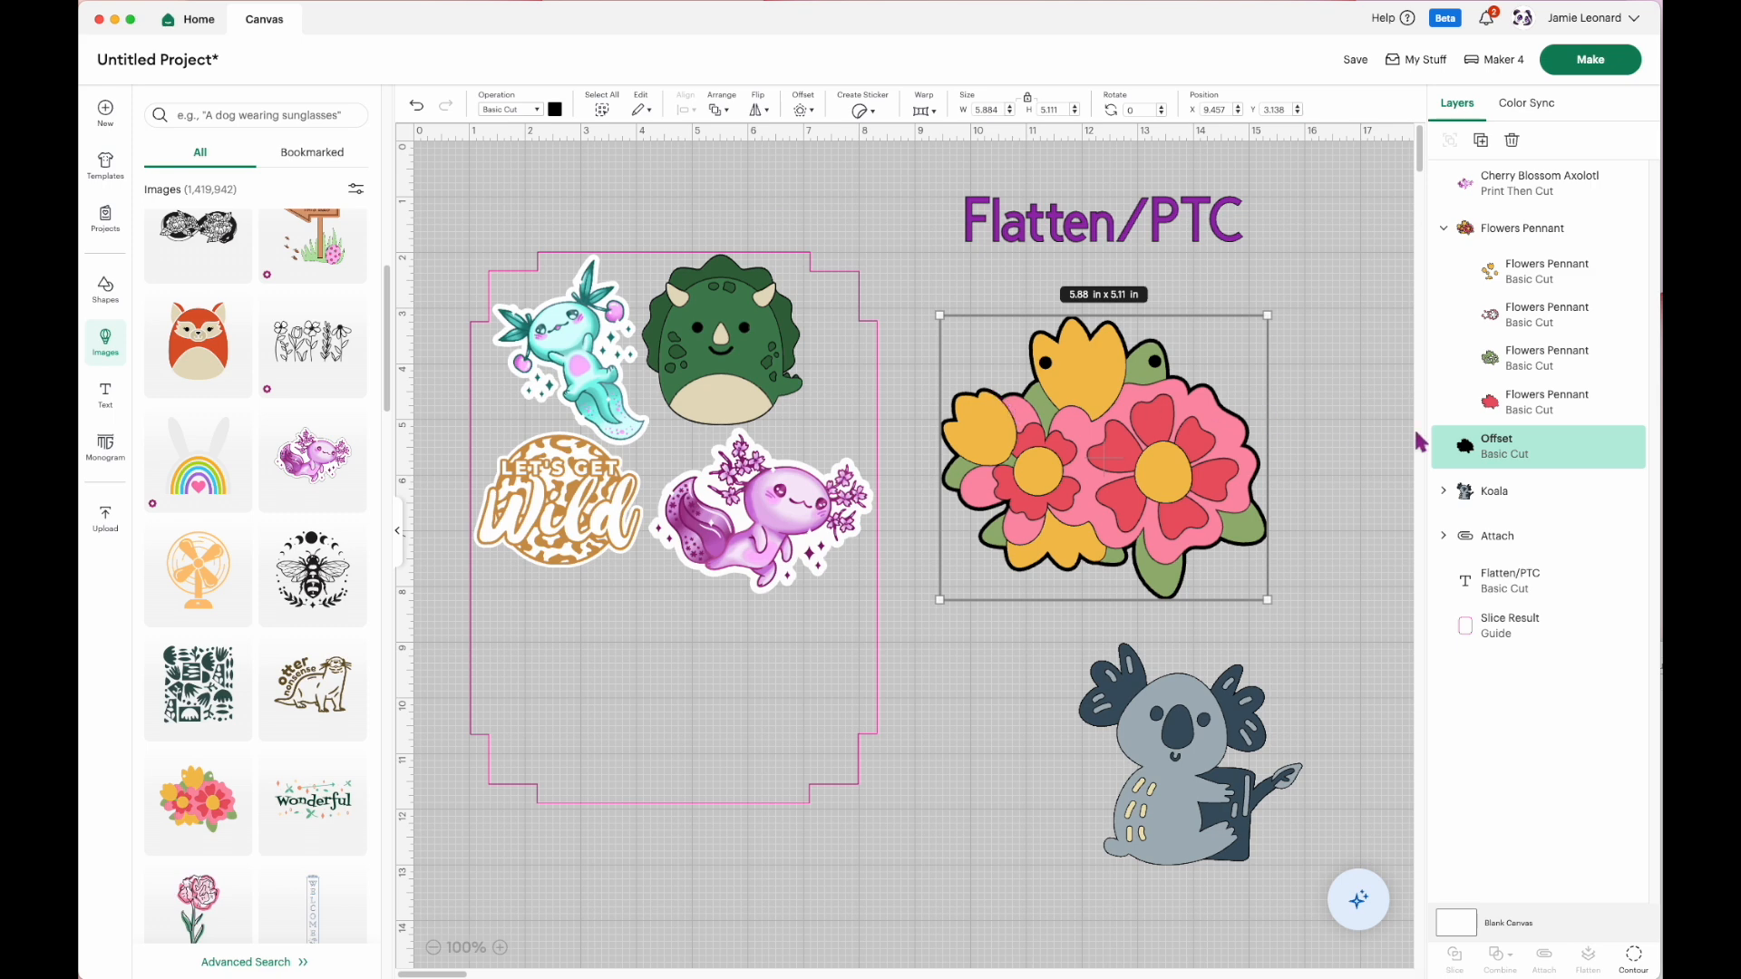
Recolor the flowers' offset white and flatten it together with the Flowers Pennant into one printable image.
{"action": "left_click", "coordinate": [556, 111]}
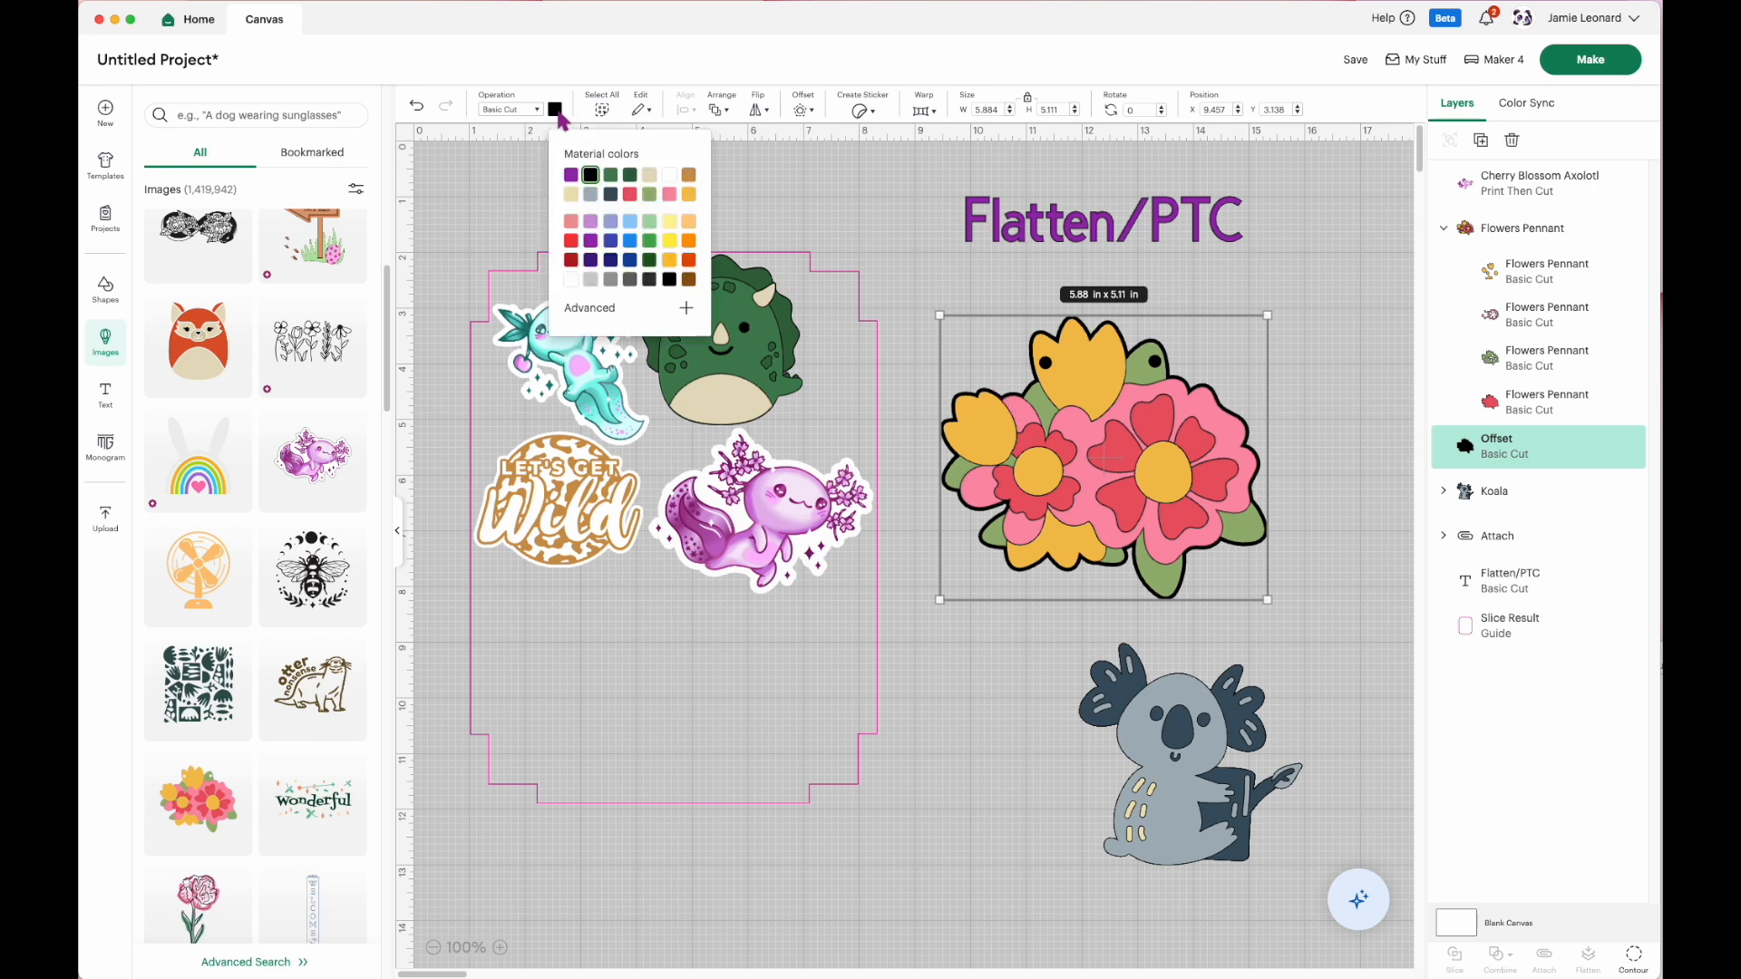
{"action": "left_click", "coordinate": [574, 280]}
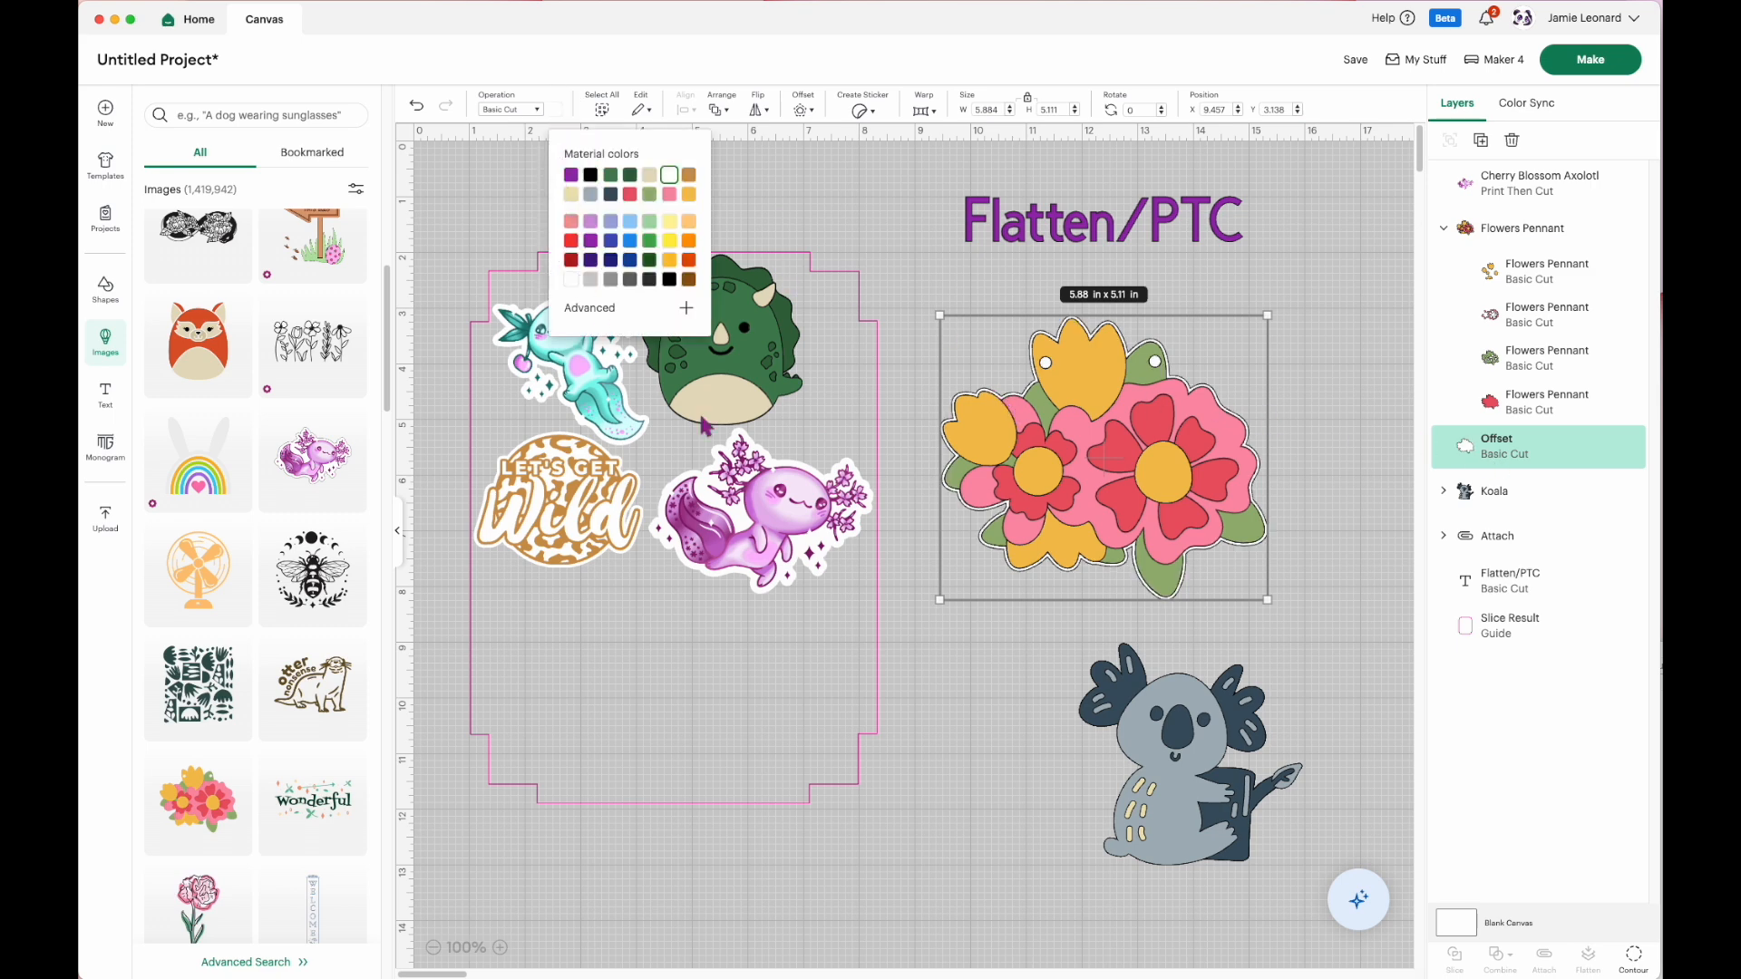
{"action": "left_click", "coordinate": [1324, 353]}
{"action": "left_click_drag", "start_coordinate": [1321, 272], "coordinate": [1160, 472]}
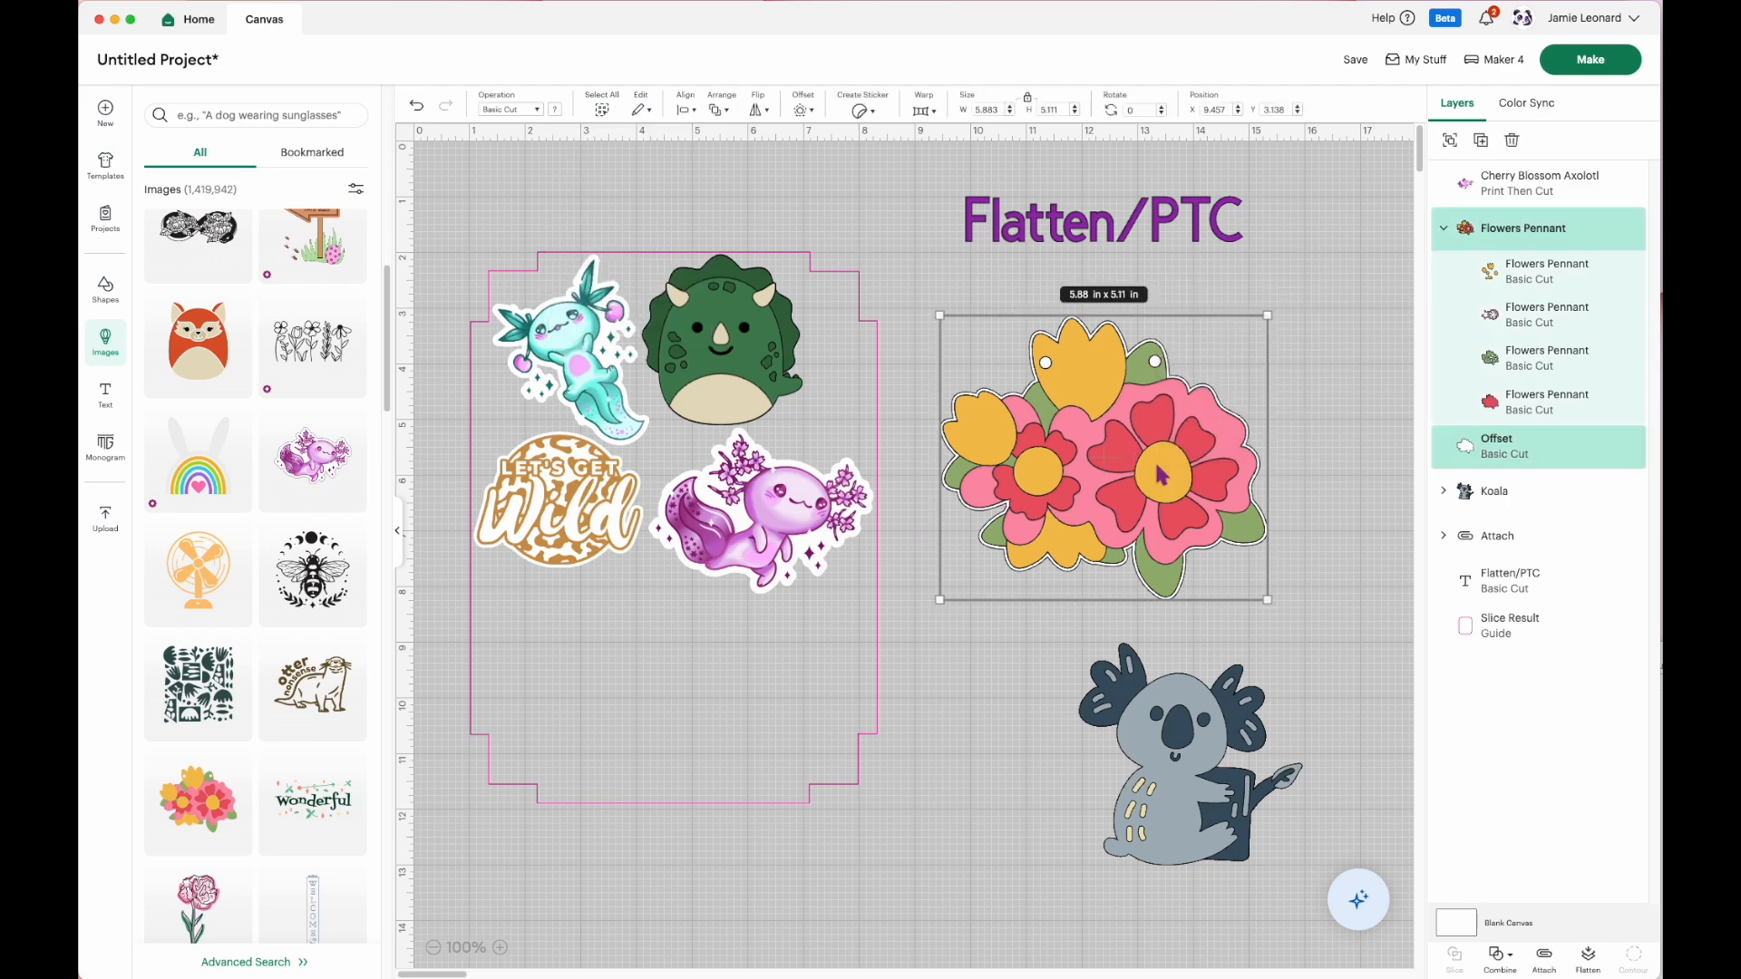
{"action": "left_click", "coordinate": [1586, 957]}
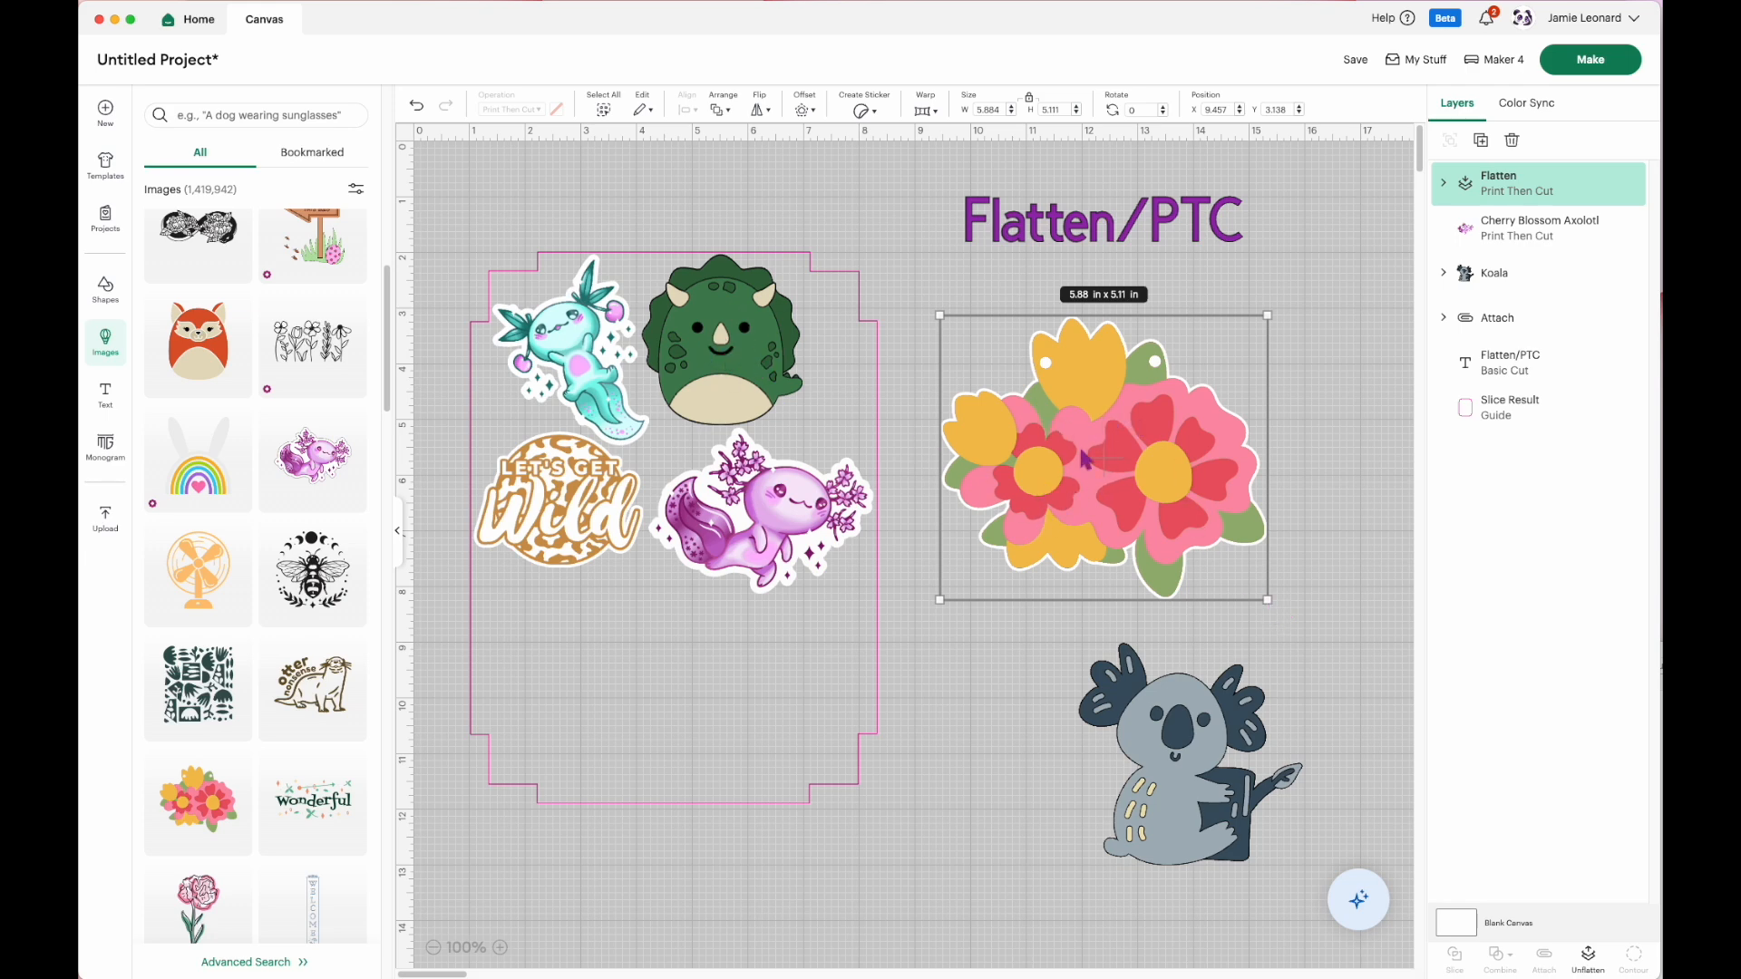
Shrink the flattened flowers and place them inside the guide just below Let's Get Wild.
{"action": "left_click_drag", "start_coordinate": [1268, 600], "coordinate": [1142, 491]}
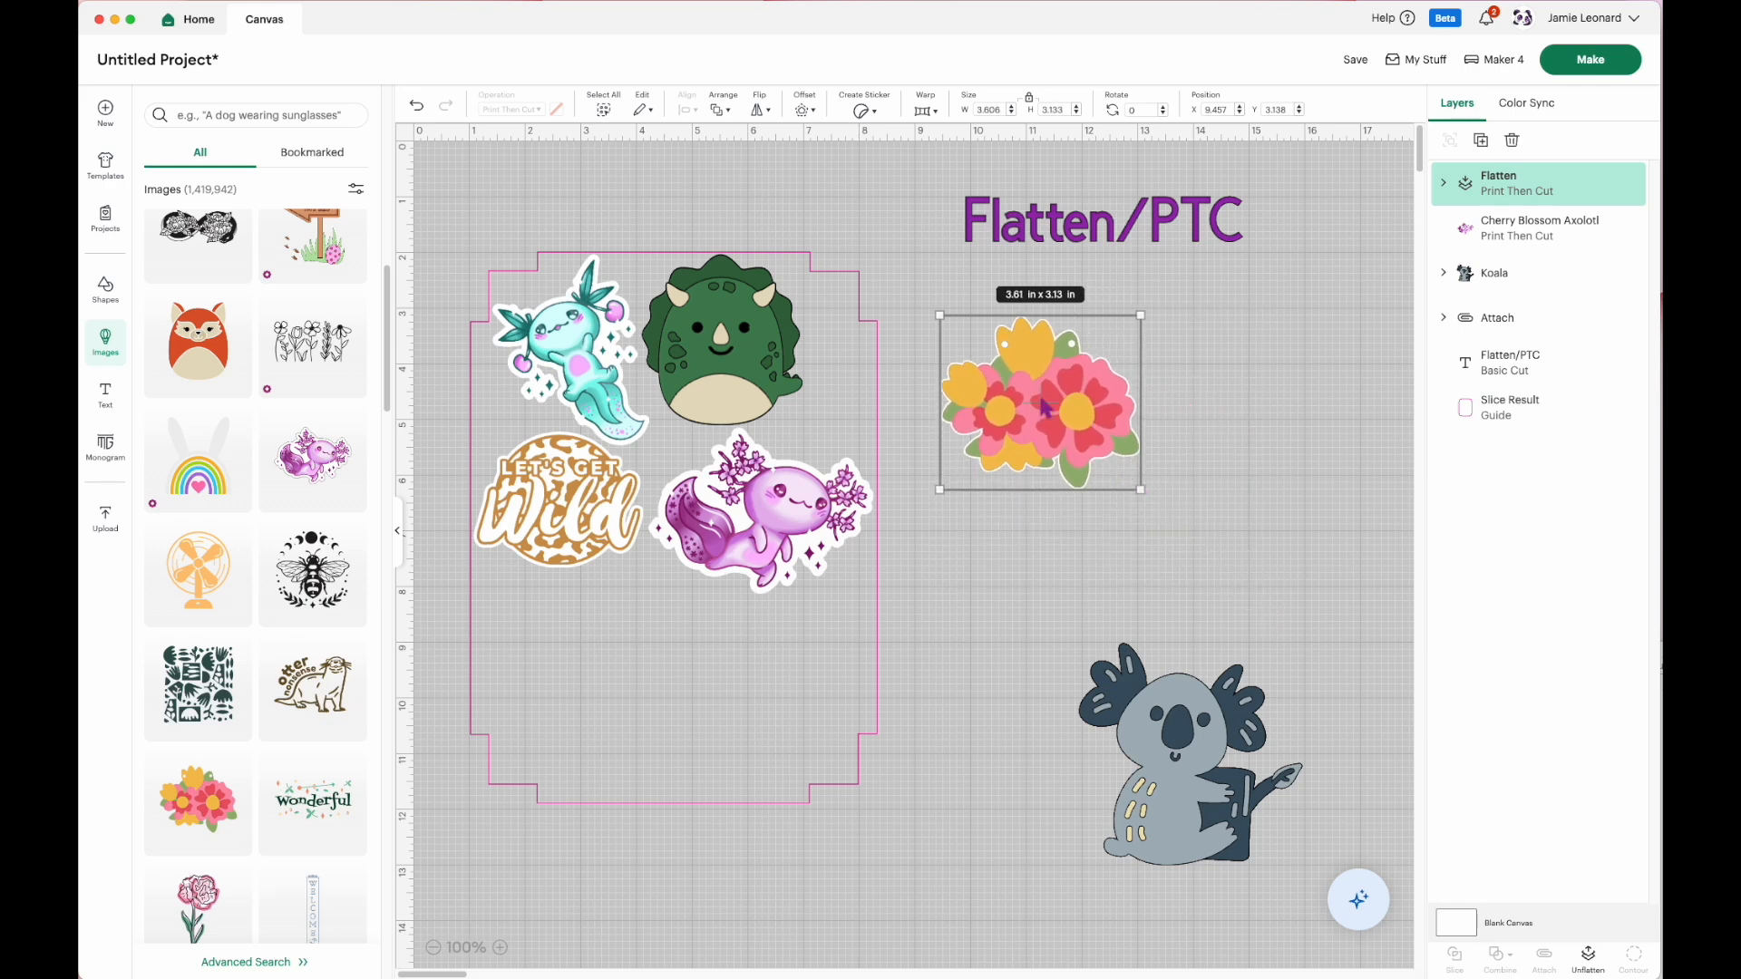
{"action": "left_click_drag", "start_coordinate": [1043, 407], "coordinate": [582, 673]}
{"action": "left_click_drag", "start_coordinate": [679, 769], "coordinate": [662, 743]}
{"action": "left_click_drag", "start_coordinate": [584, 683], "coordinate": [578, 673]}
Move the koala to open canvas beside the guide, show its separate layers, and flatten it without an offset.
{"action": "left_click_drag", "start_coordinate": [1188, 785], "coordinate": [1117, 550]}
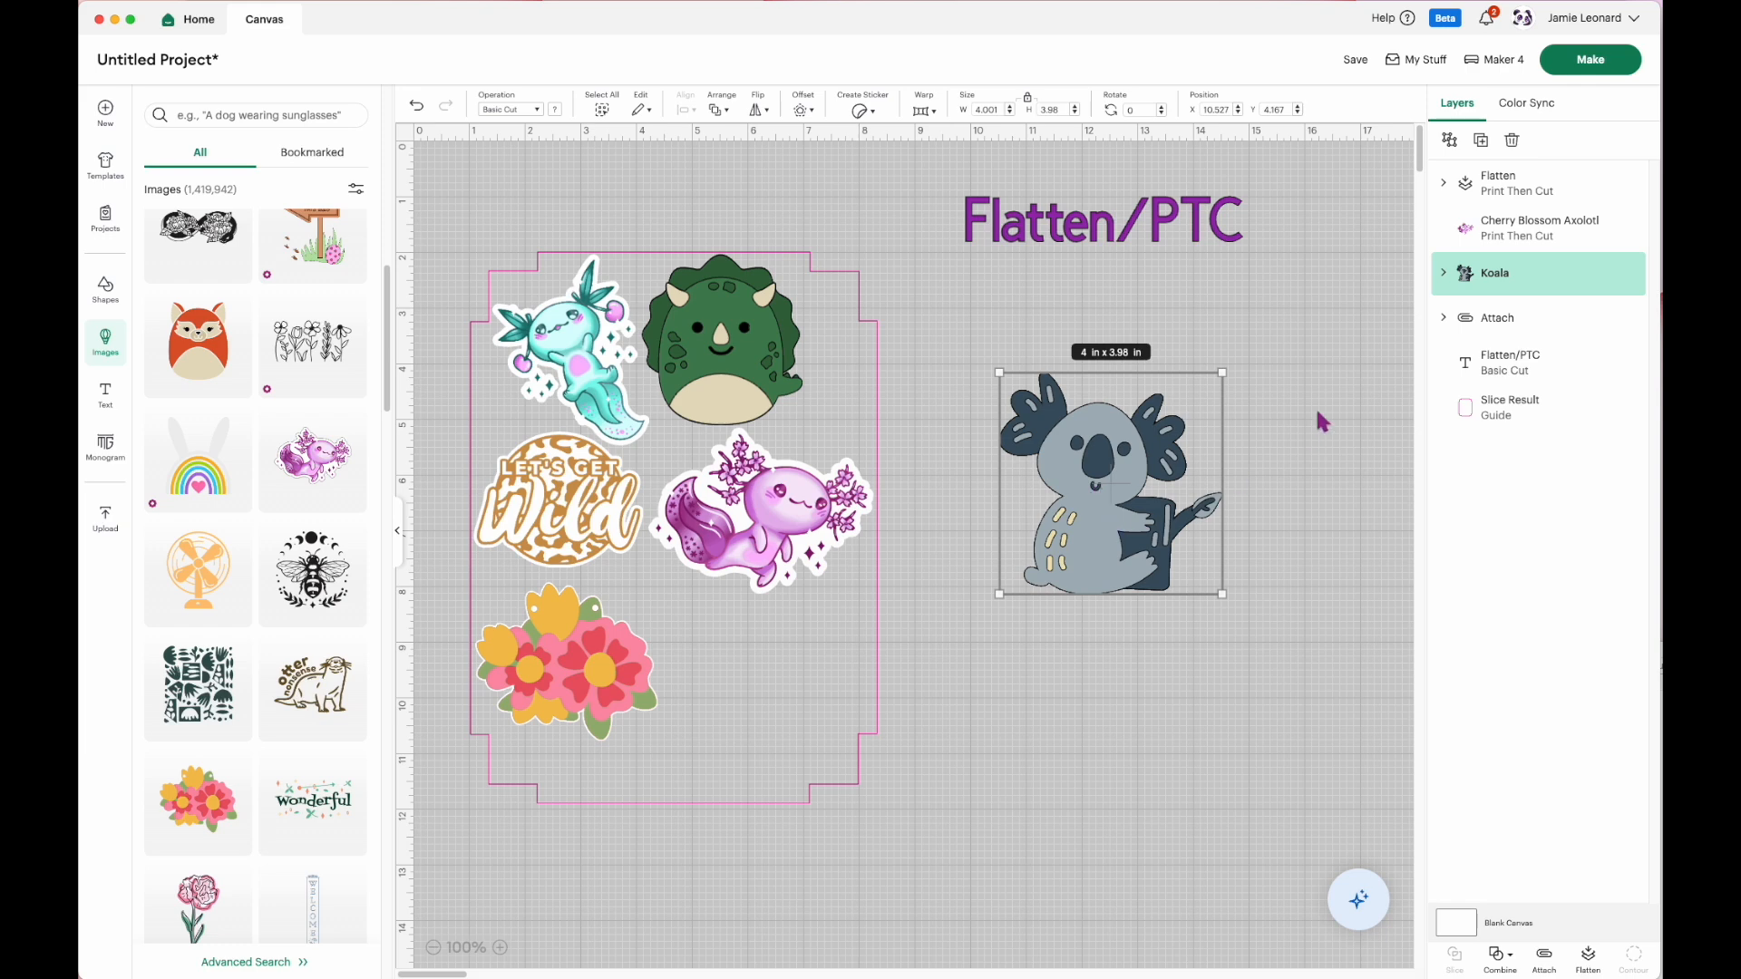
{"action": "left_click", "coordinate": [1443, 273]}
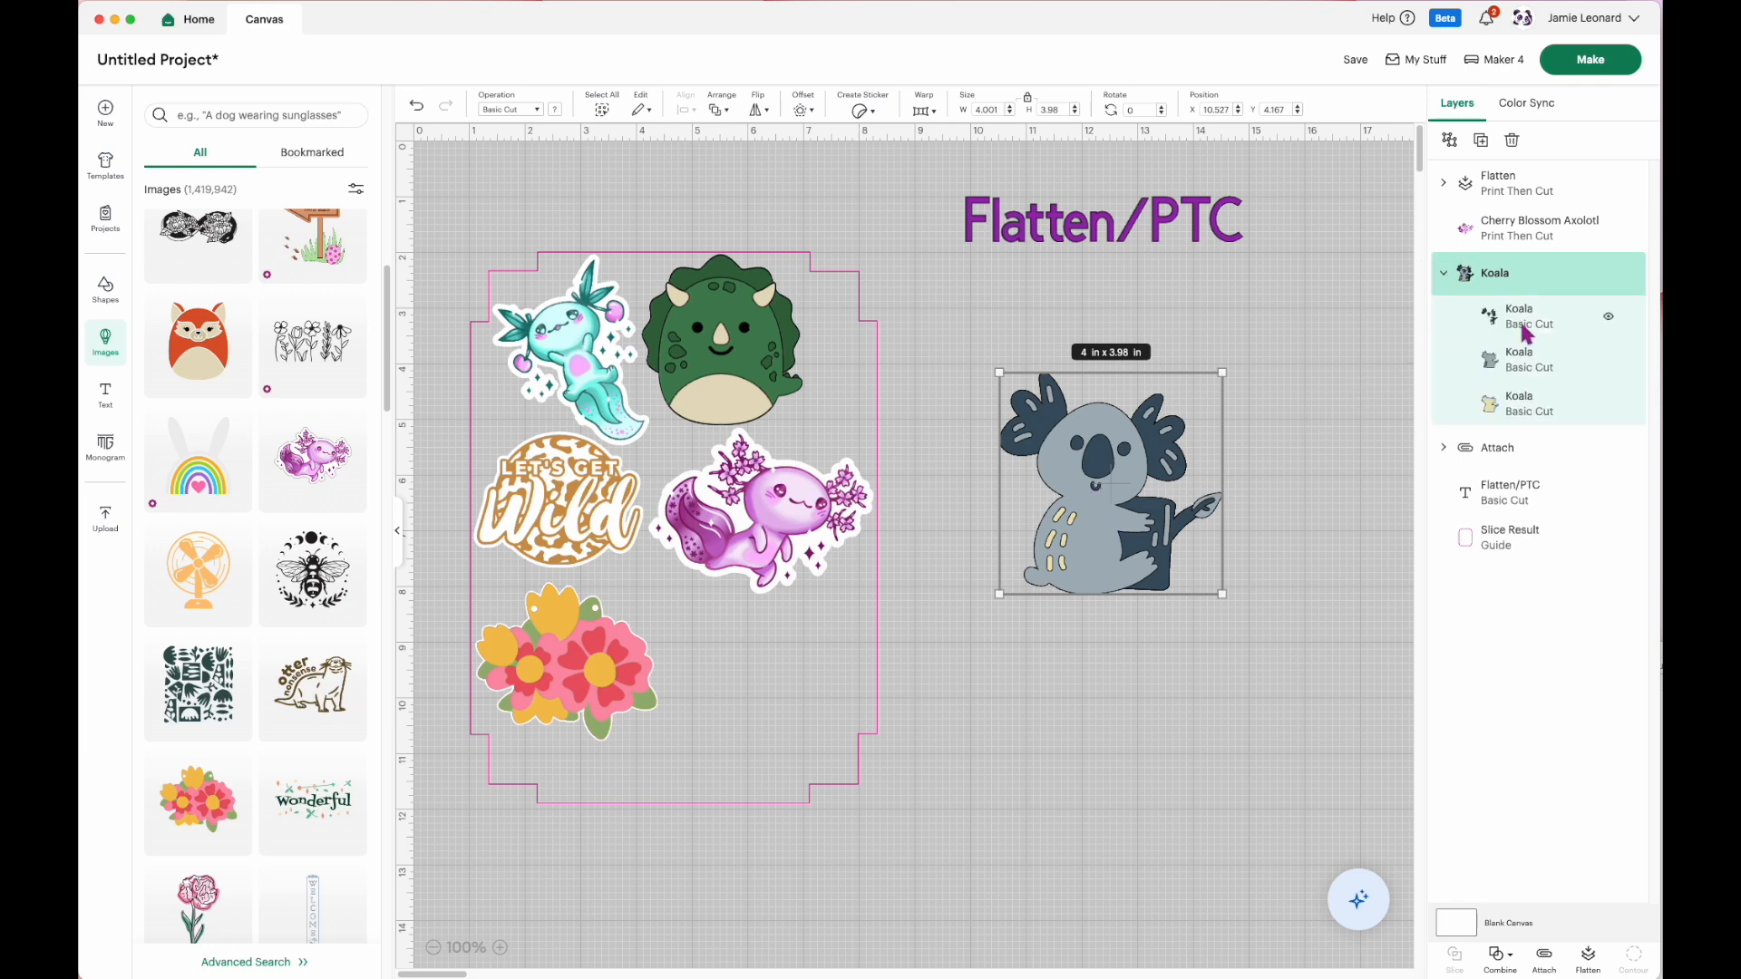
{"action": "left_click", "coordinate": [1282, 530]}
{"action": "mouse_move", "coordinate": [1099, 537]}
{"action": "left_mouse_down"}
{"action": "mouse_move", "coordinate": [1031, 545]}
{"action": "mouse_move", "coordinate": [1090, 538]}
{"action": "left_mouse_up"}
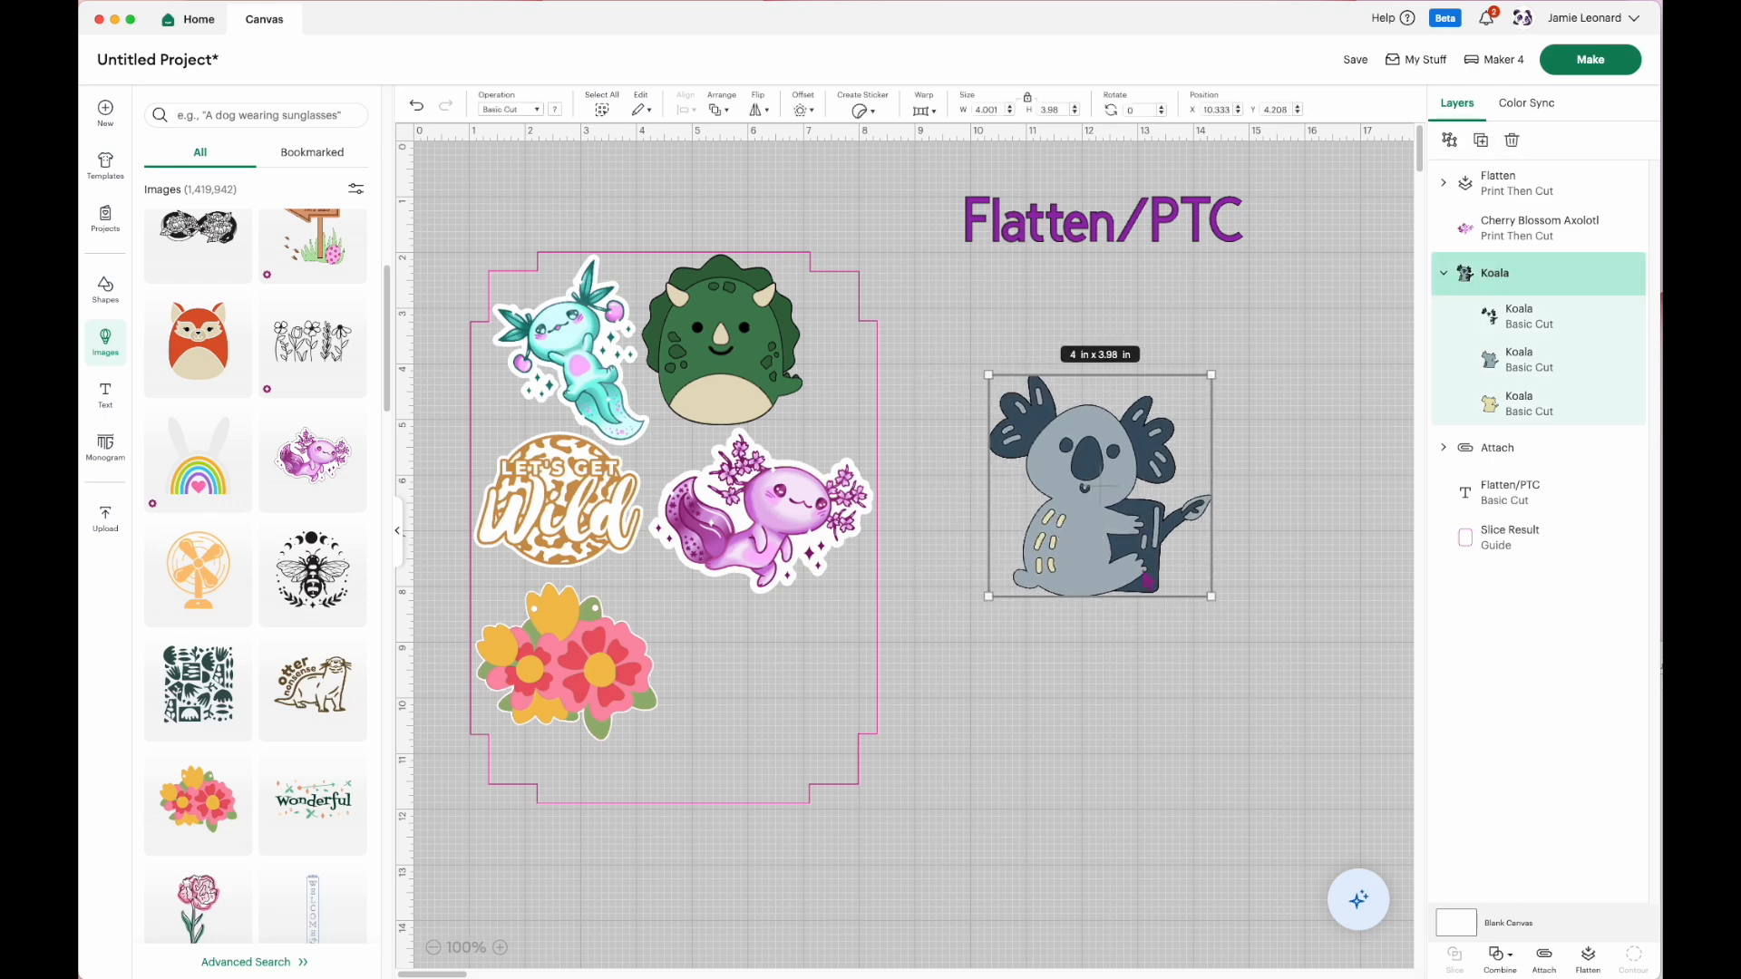
{"action": "left_click", "coordinate": [1588, 958]}
Resize the flattened koala to about 1.33 × 1.33 in and place it beside the dinosaur at about X 6.94, Y 4.29 in.
{"action": "mouse_move", "coordinate": [1120, 552]}
{"action": "left_mouse_down"}
{"action": "mouse_move", "coordinate": [1076, 625]}
{"action": "mouse_move", "coordinate": [1080, 512]}
{"action": "mouse_move", "coordinate": [1122, 577]}
{"action": "left_mouse_up"}
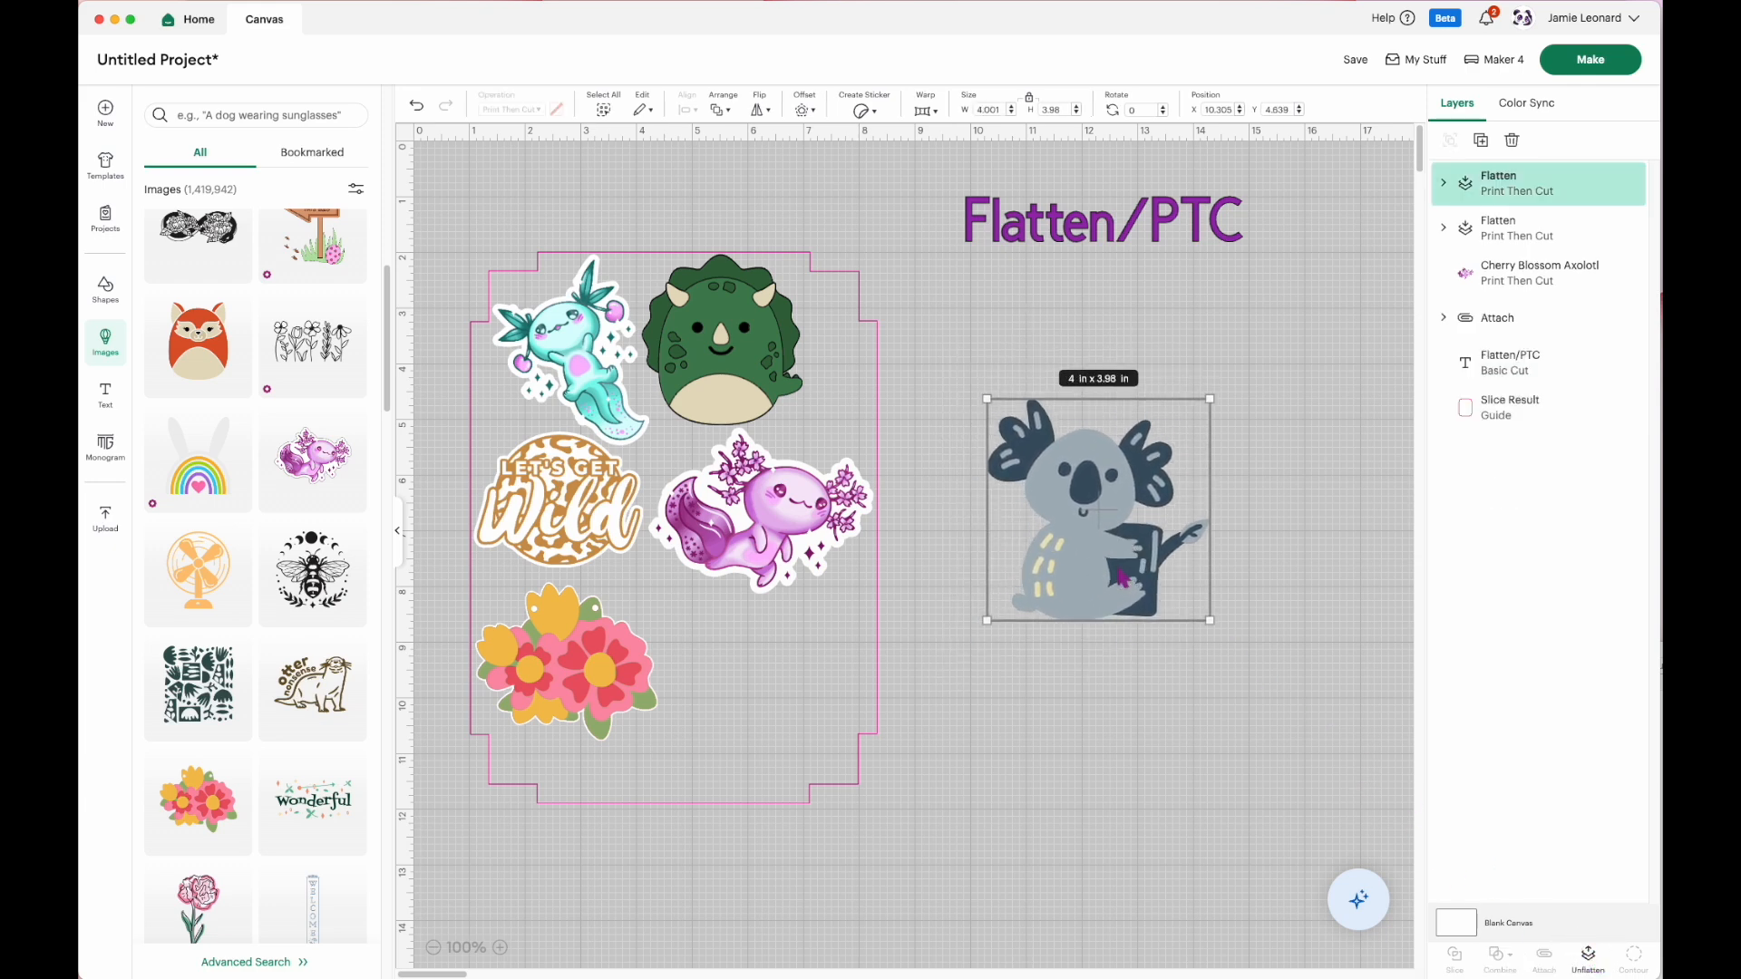
{"action": "left_click_drag", "start_coordinate": [1212, 624], "coordinate": [840, 436]}
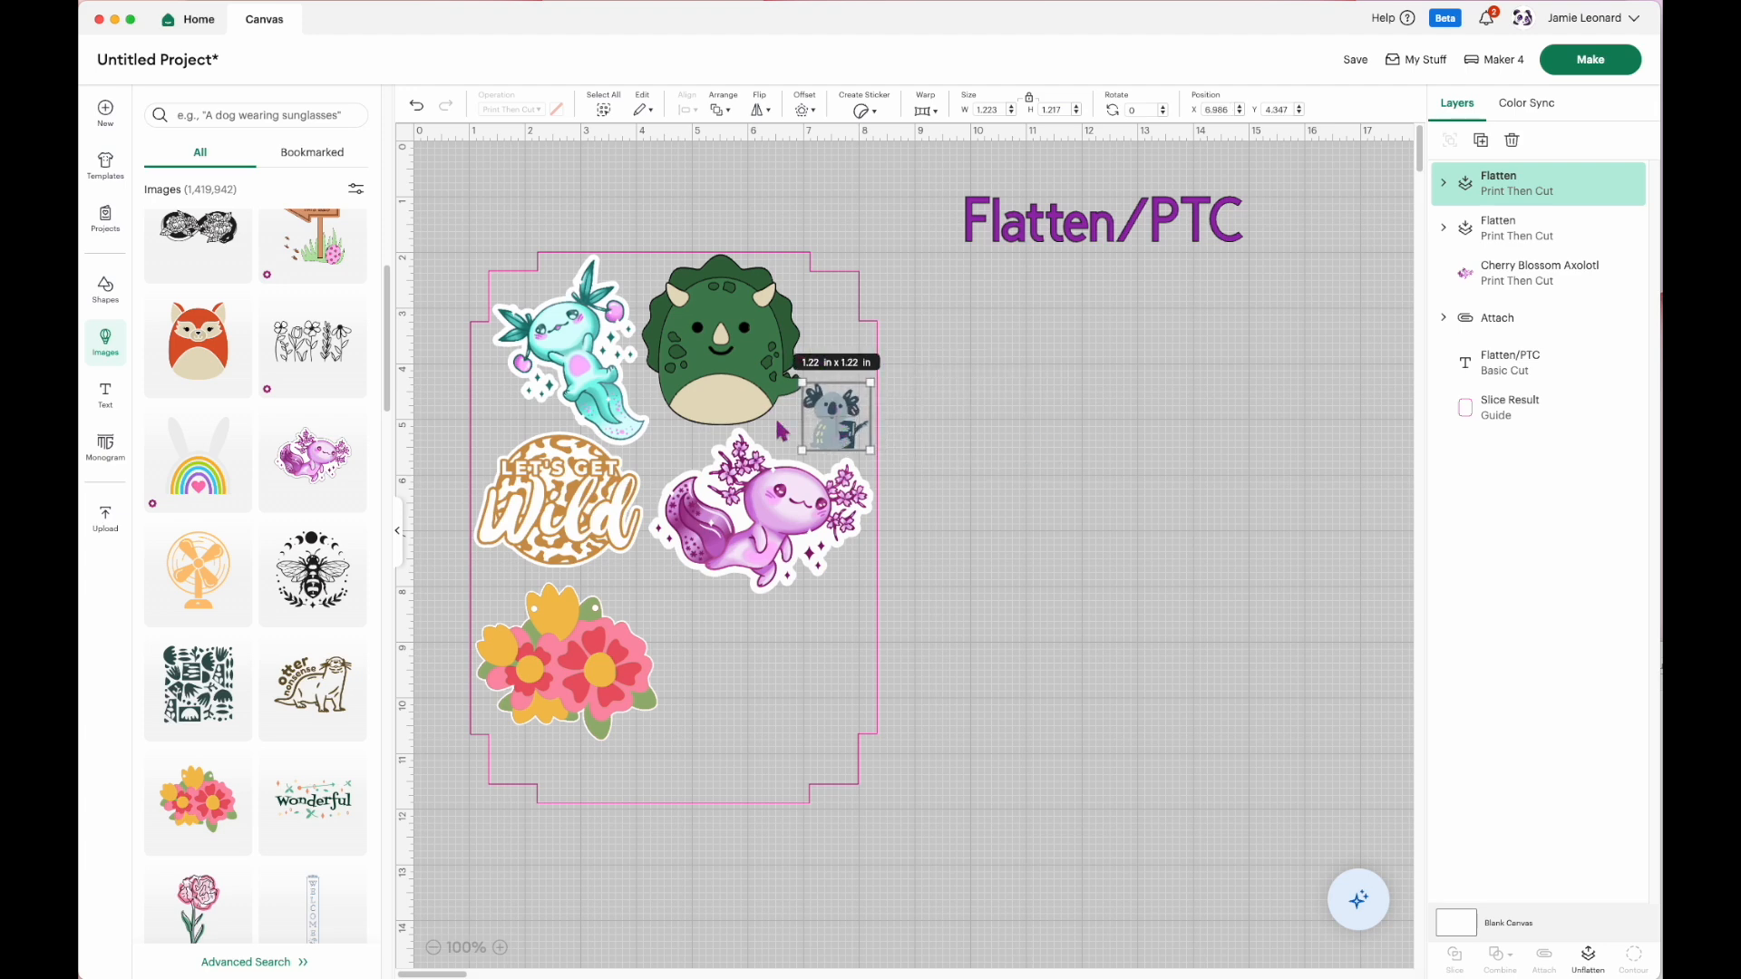
{"action": "left_click_drag", "start_coordinate": [870, 453], "coordinate": [831, 425]}
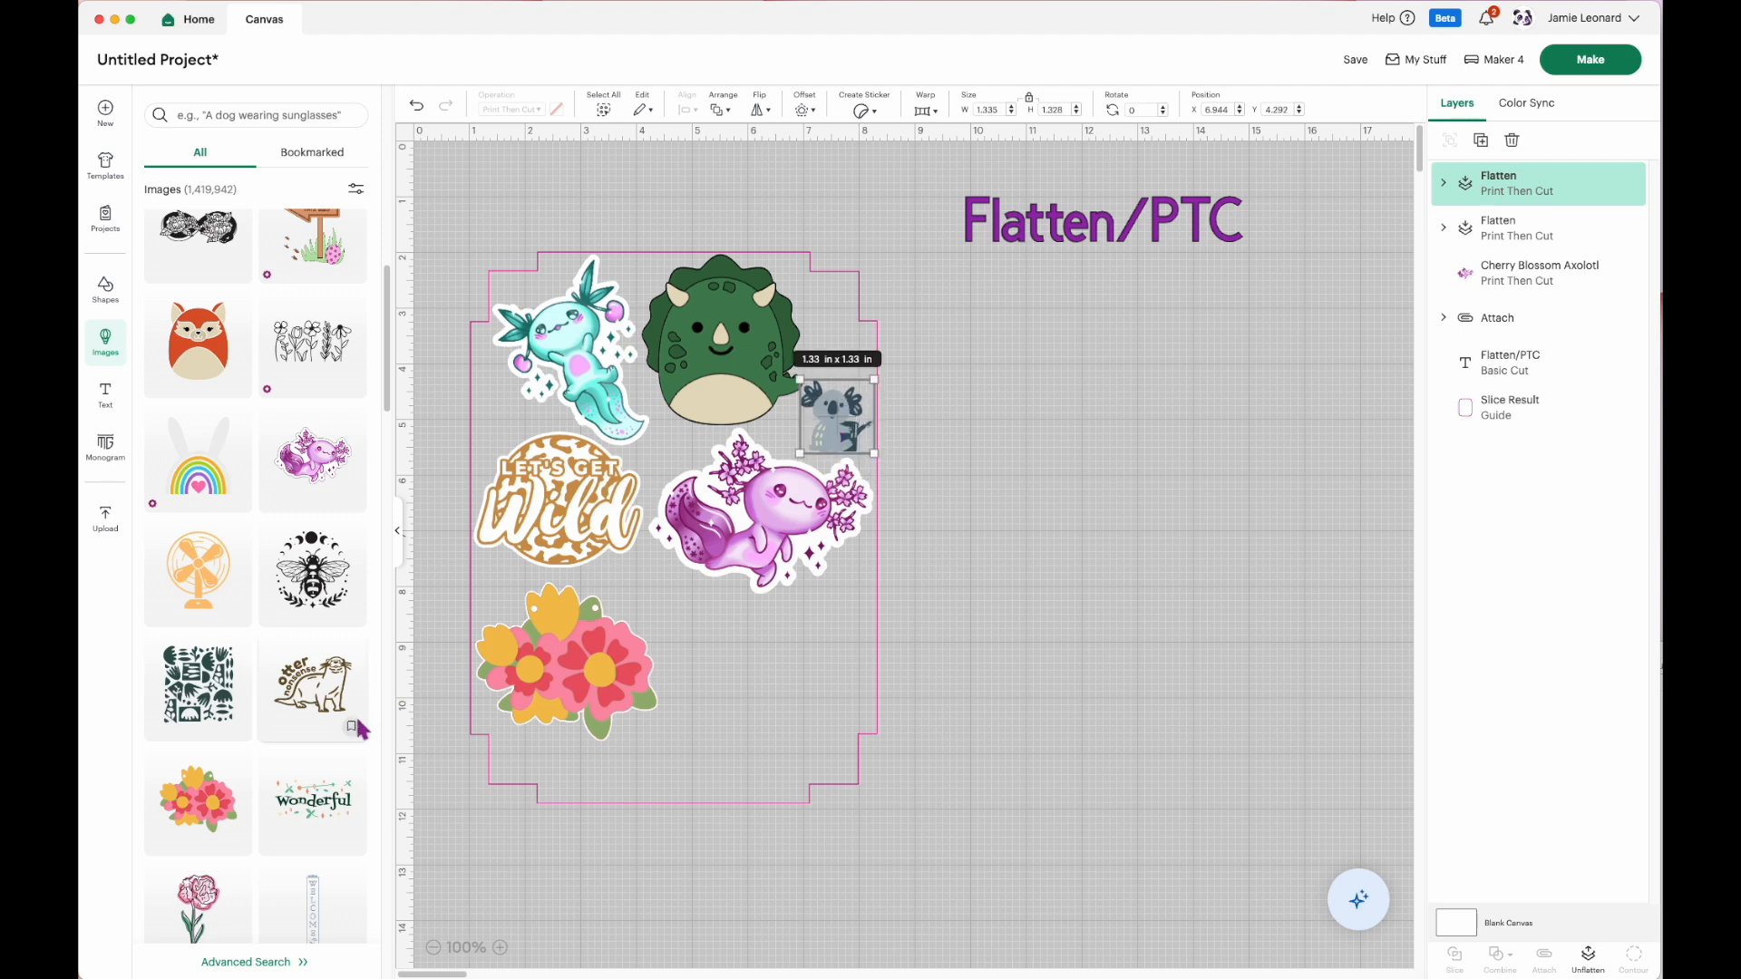
Add the pink scallop shell and the Happy Angelfish images from the image library to the canvas.
{"action": "scroll", "coordinate": [222, 790], "scroll_direction": "down", "scroll_amount": 5}
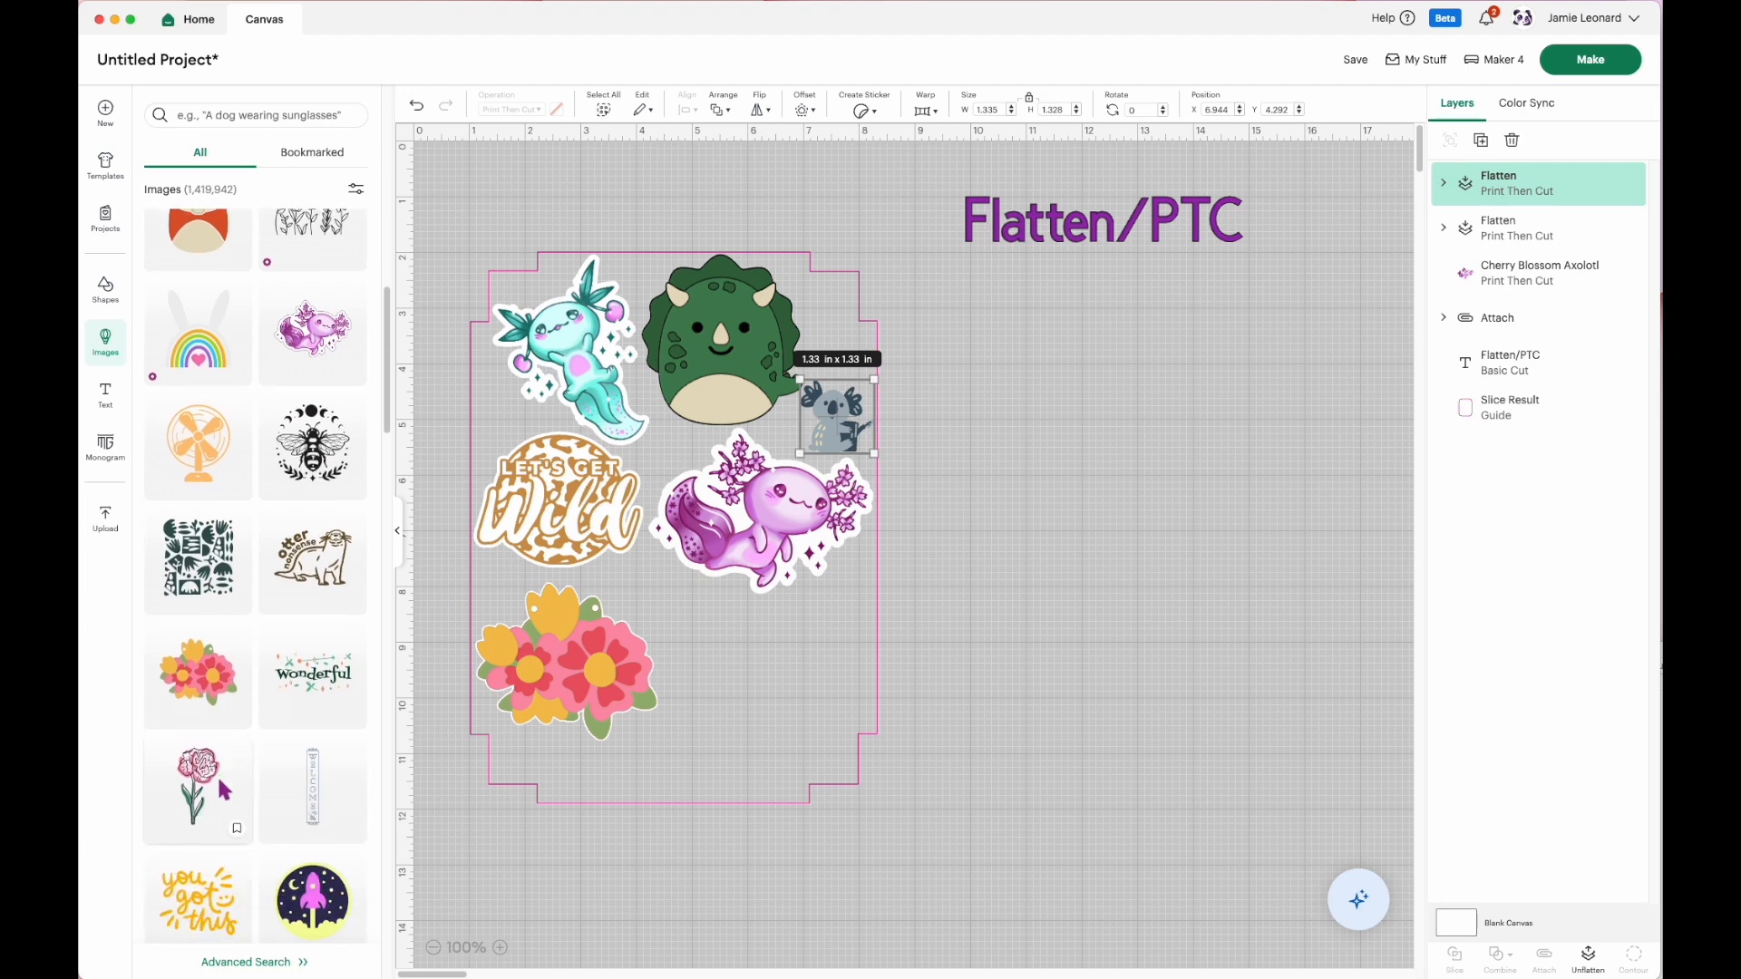
{"action": "scroll", "coordinate": [222, 790], "scroll_direction": "down", "scroll_amount": 8}
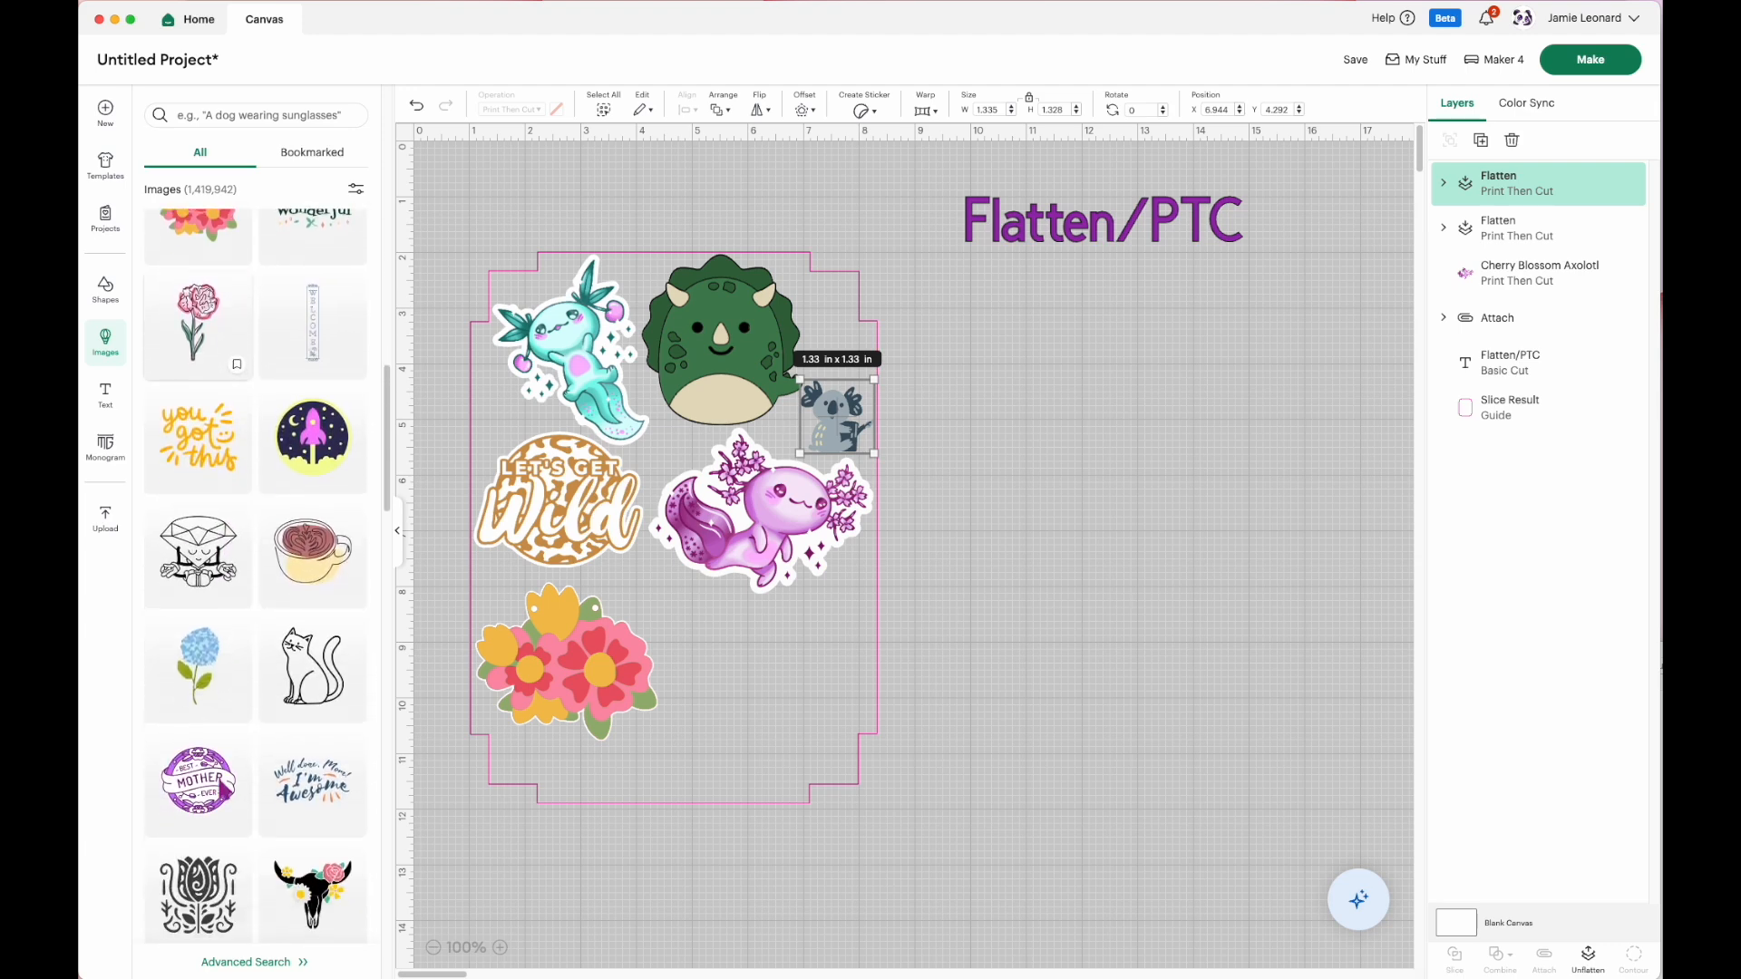
{"action": "scroll", "coordinate": [222, 790], "scroll_direction": "down", "scroll_amount": 4}
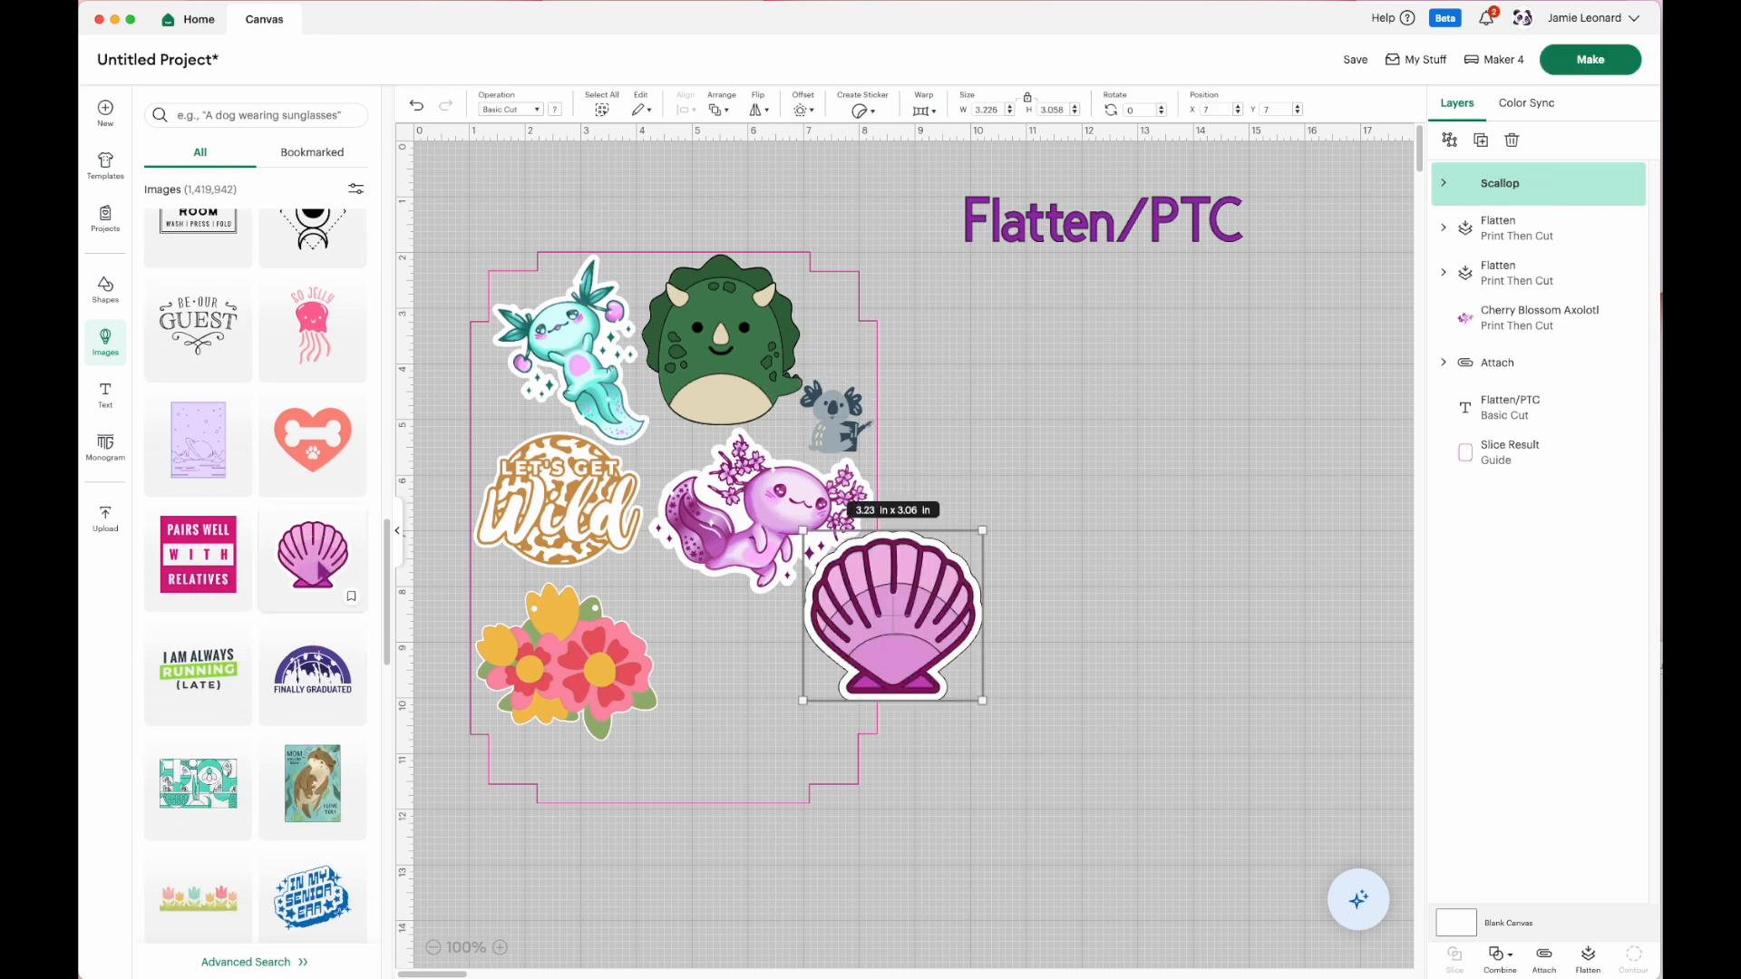
{"action": "scroll", "coordinate": [308, 619], "scroll_direction": "down", "scroll_amount": 4}
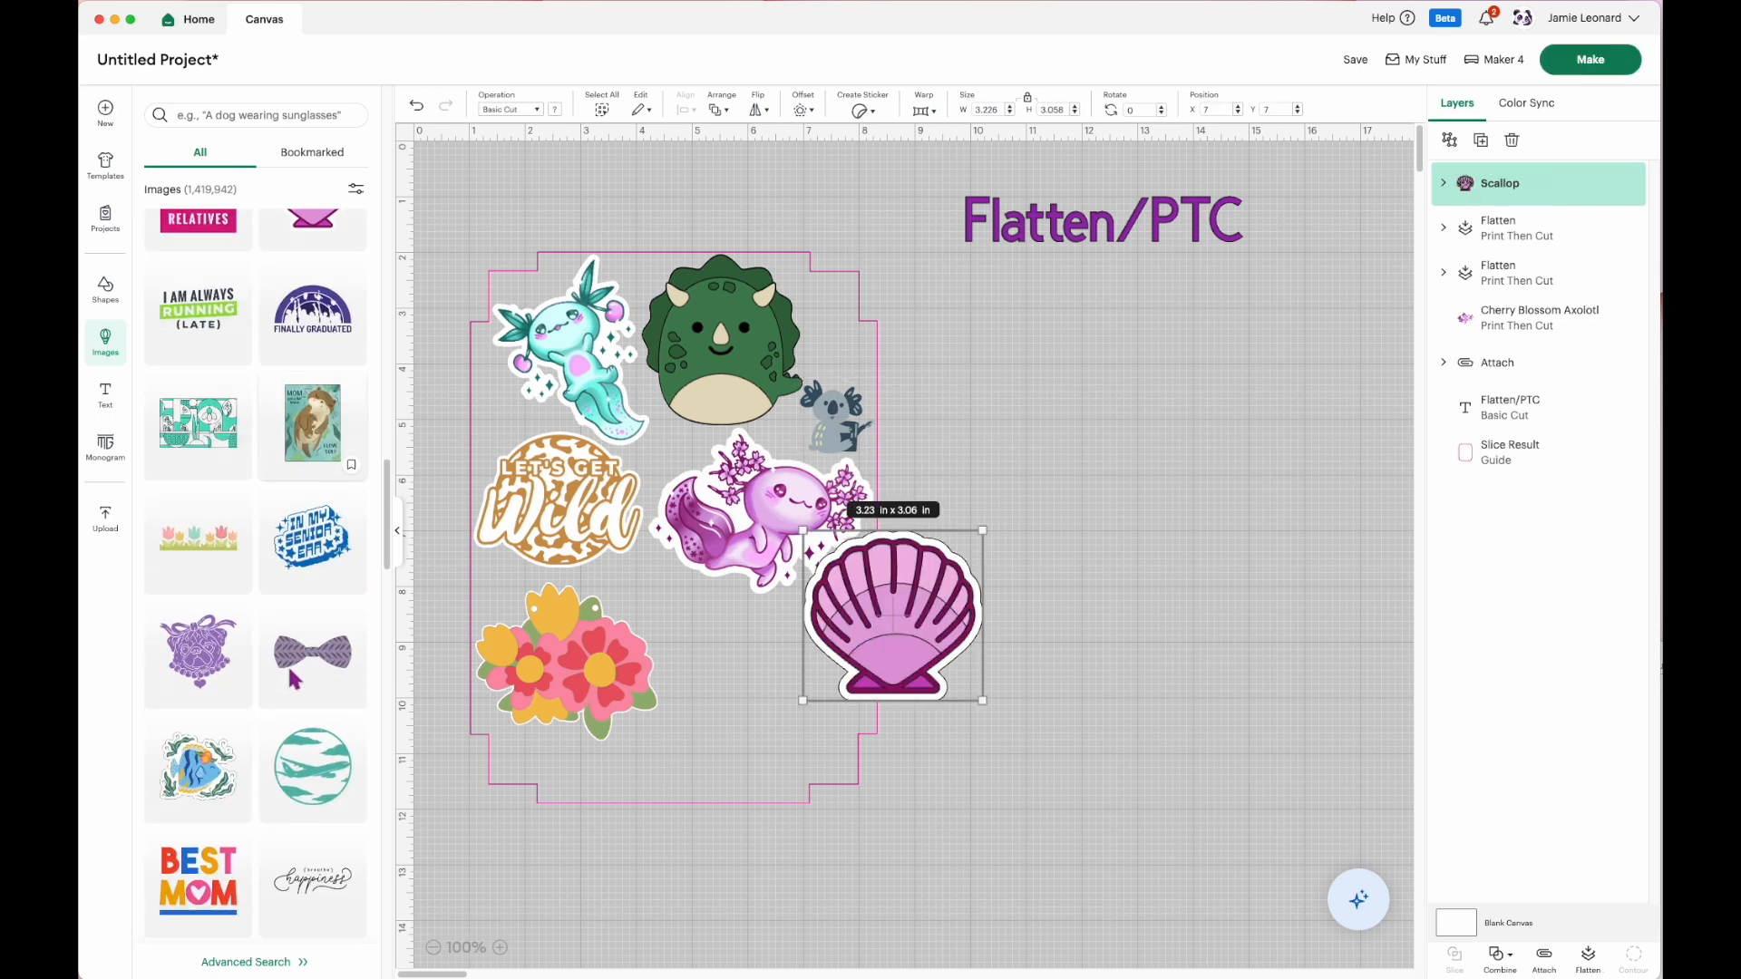
{"action": "scroll", "coordinate": [294, 678], "scroll_direction": "down", "scroll_amount": 2}
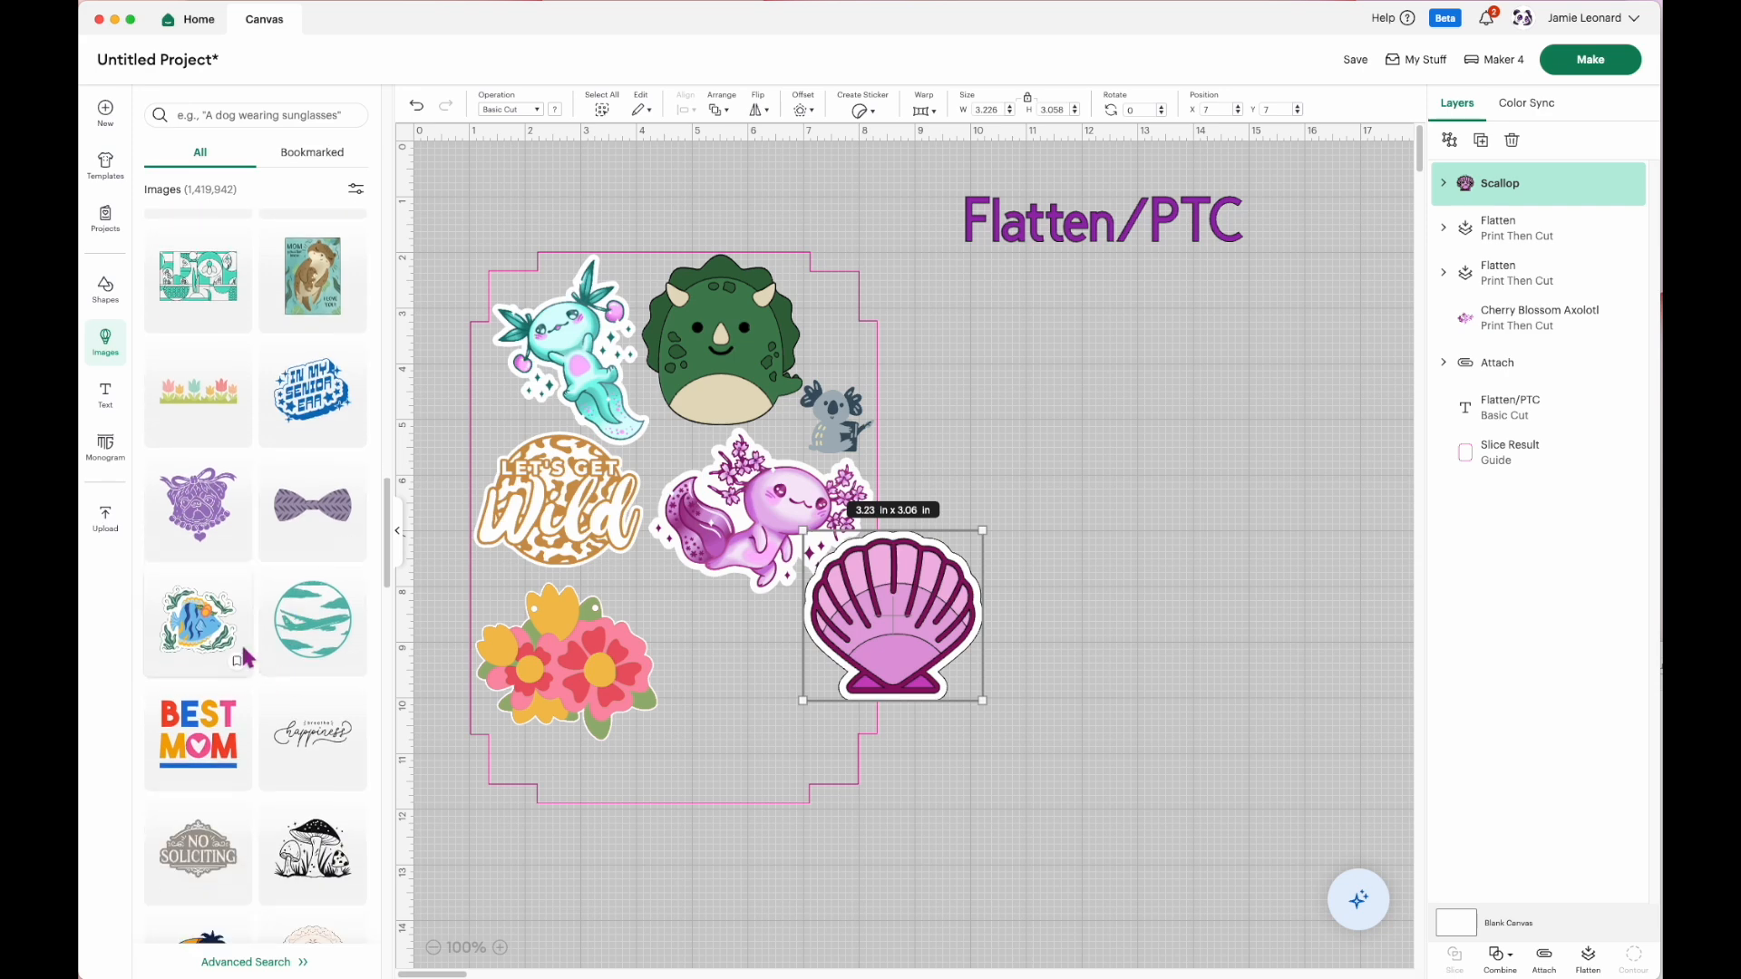
{"action": "left_click", "coordinate": [200, 642]}
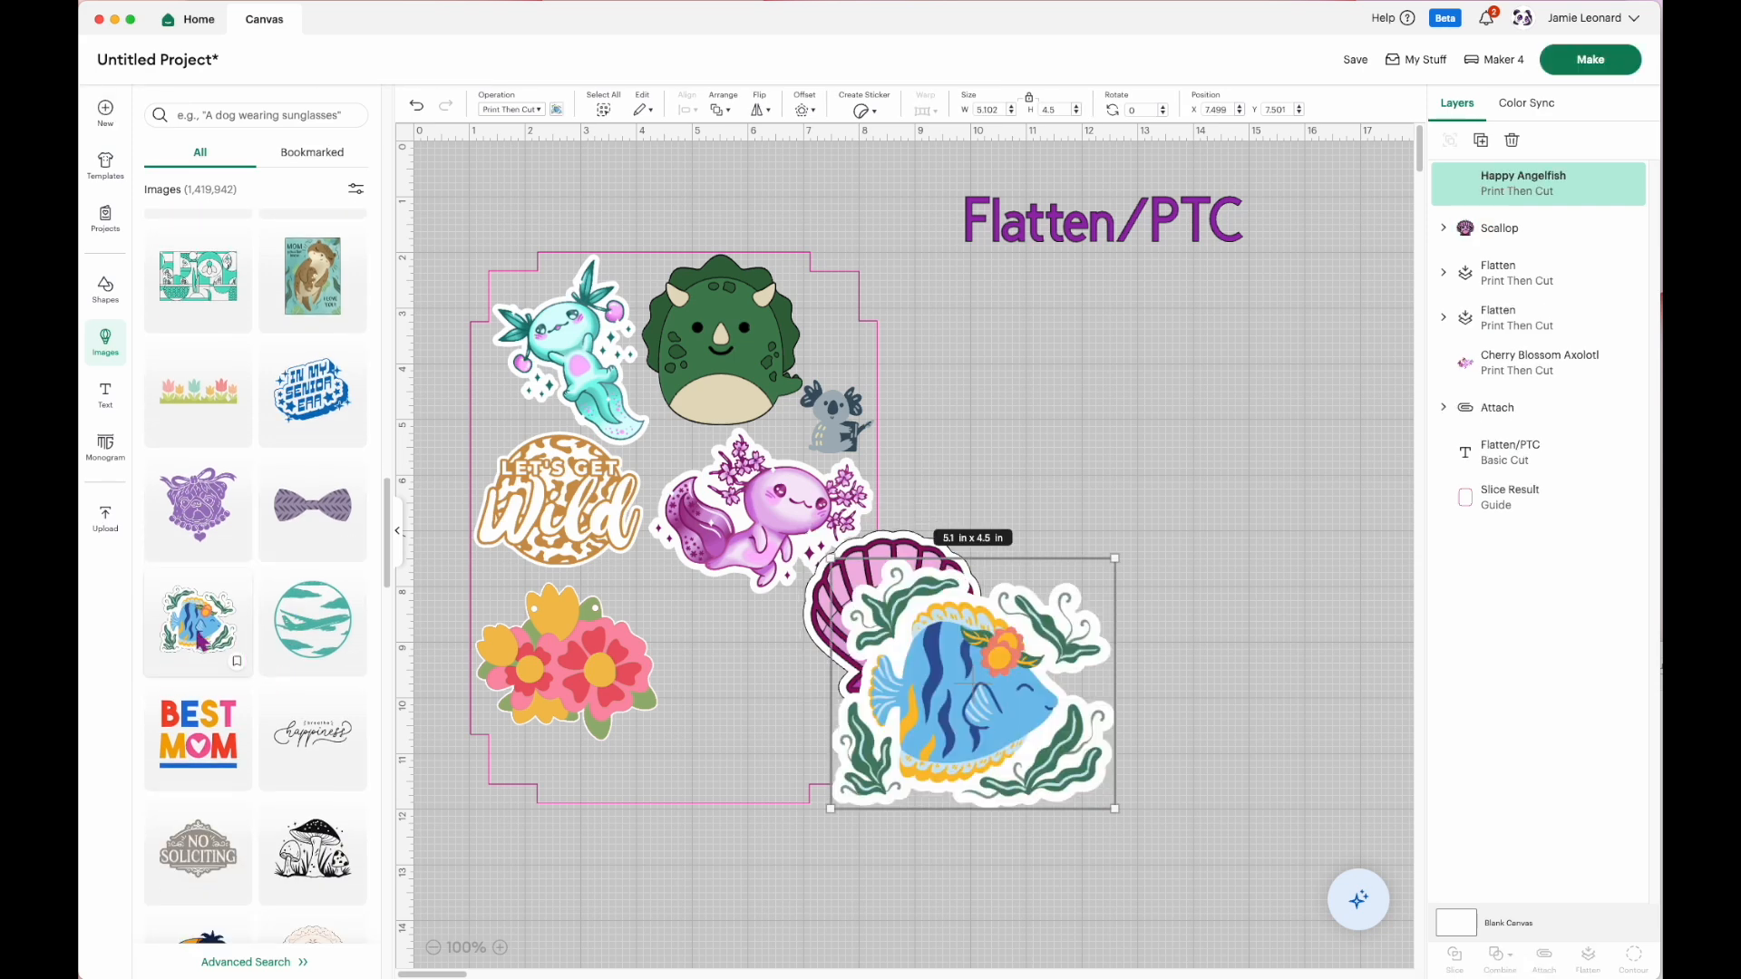
Find the fish bowl image further down the image library and add it to the canvas.
{"action": "scroll", "coordinate": [200, 642], "scroll_direction": "down", "scroll_amount": 3}
{"action": "scroll", "coordinate": [200, 642], "scroll_direction": "down", "scroll_amount": 8}
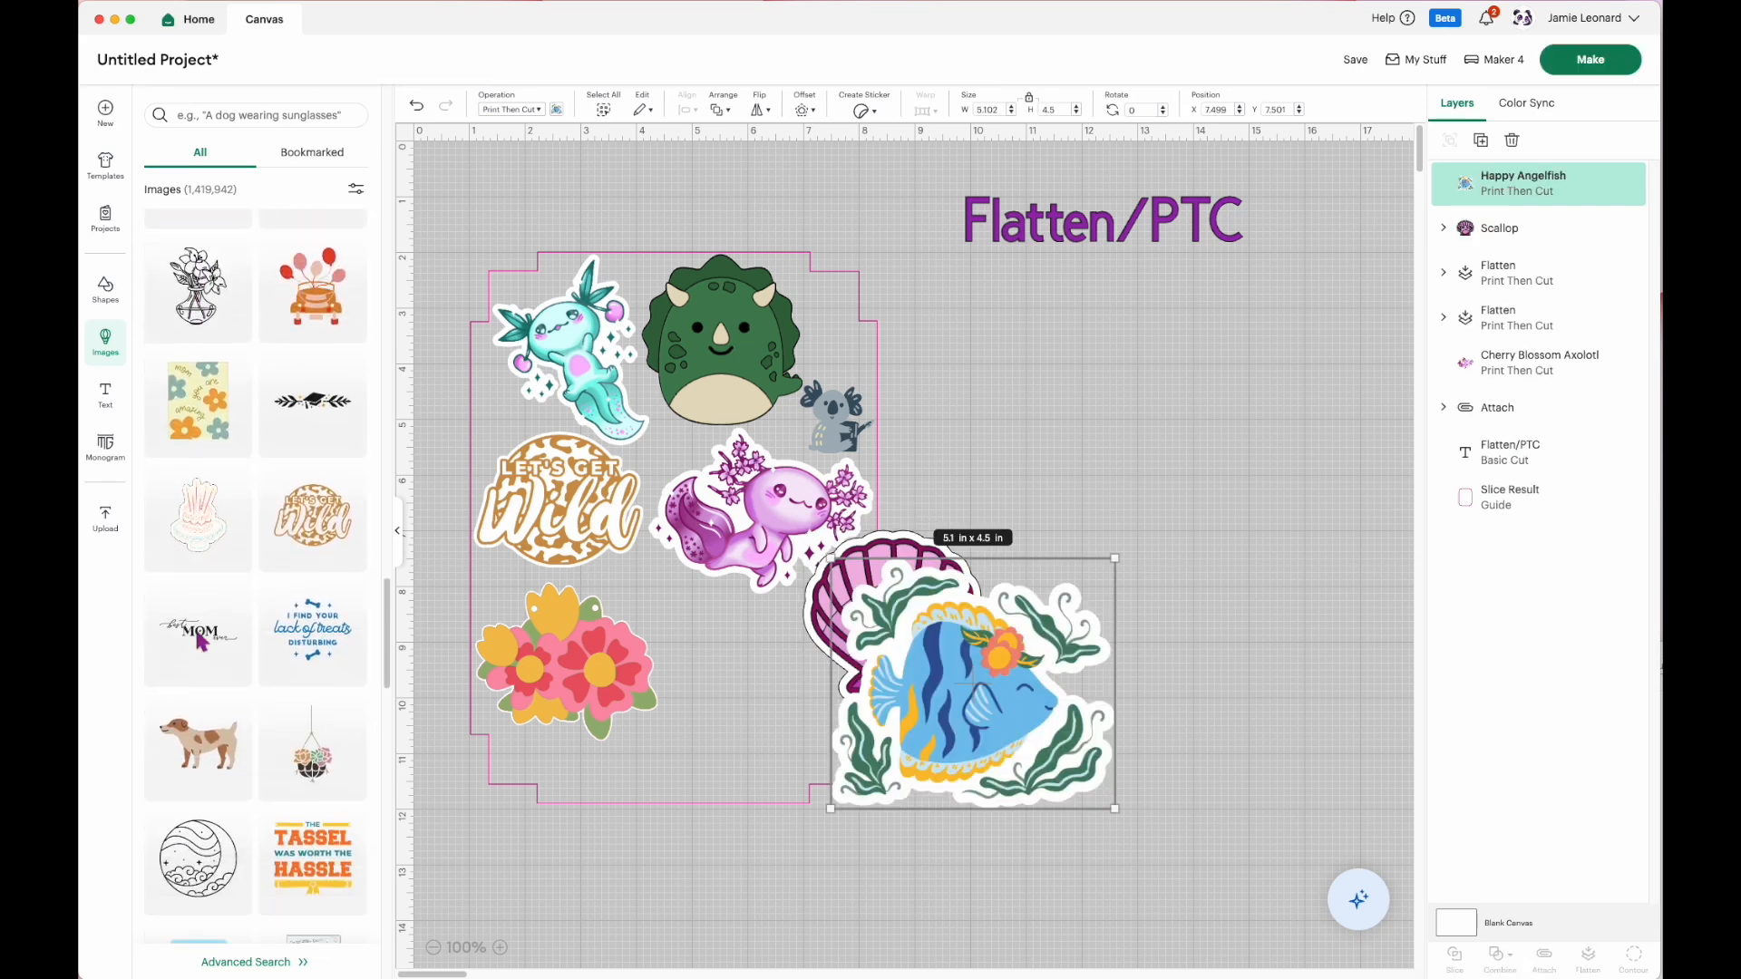
{"action": "scroll", "coordinate": [200, 642], "scroll_direction": "down", "scroll_amount": 1}
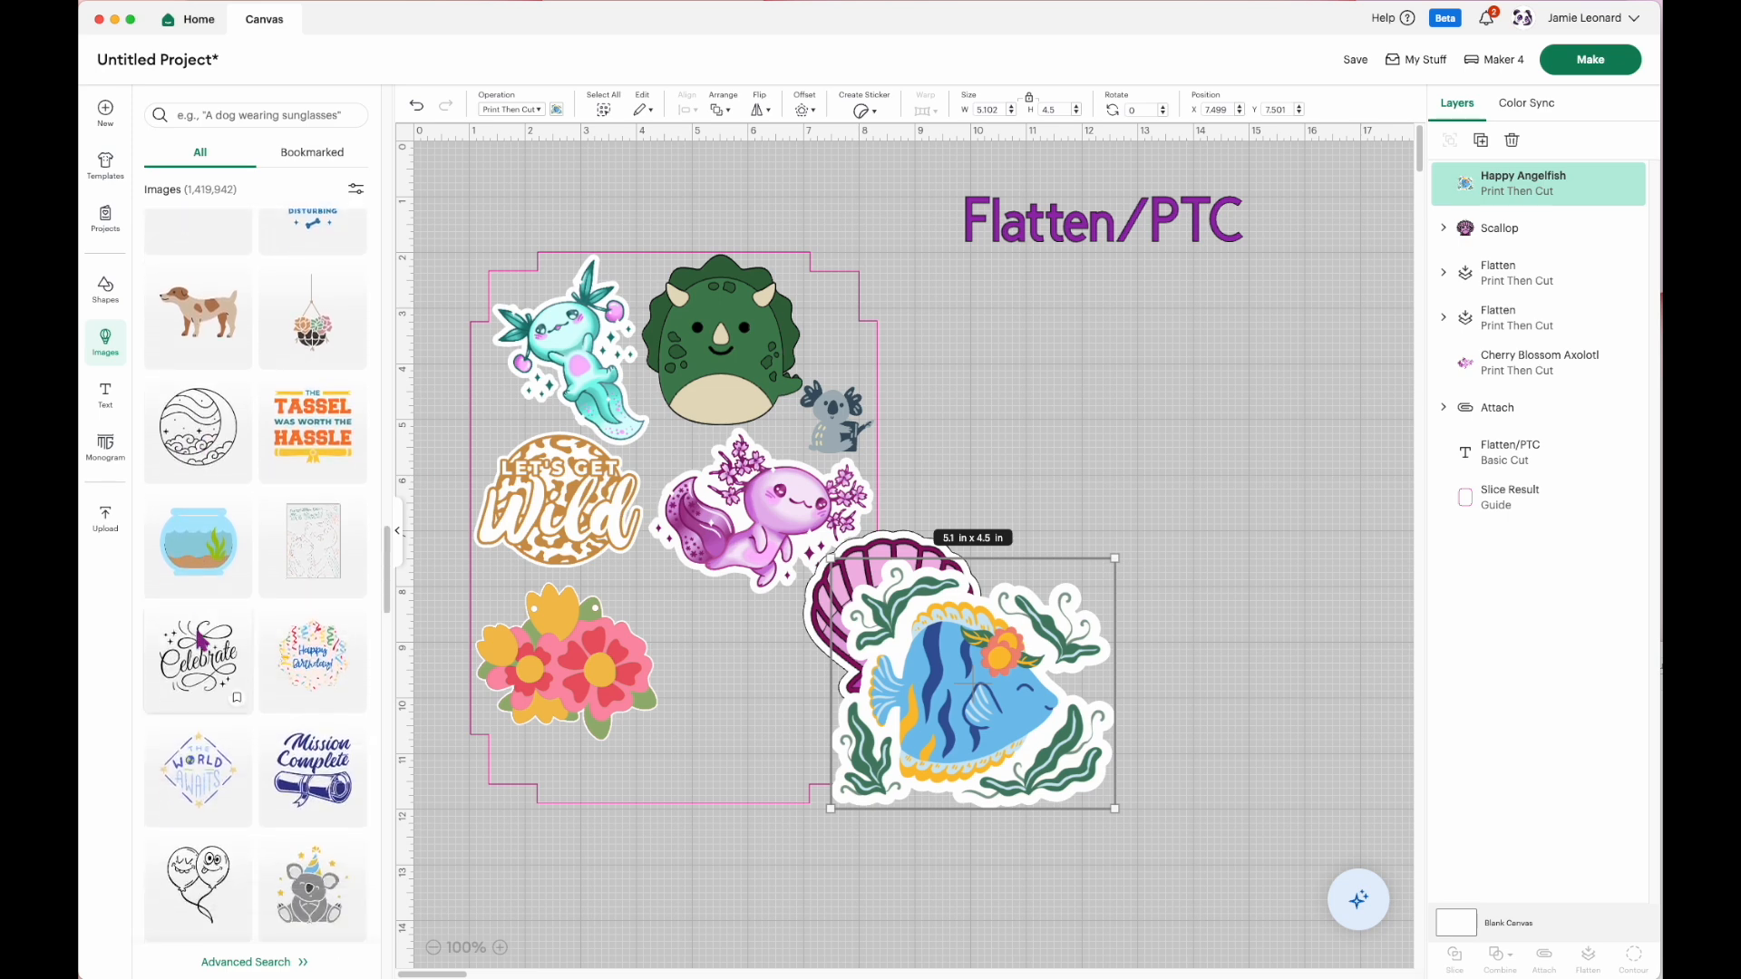
{"action": "left_click", "coordinate": [199, 542]}
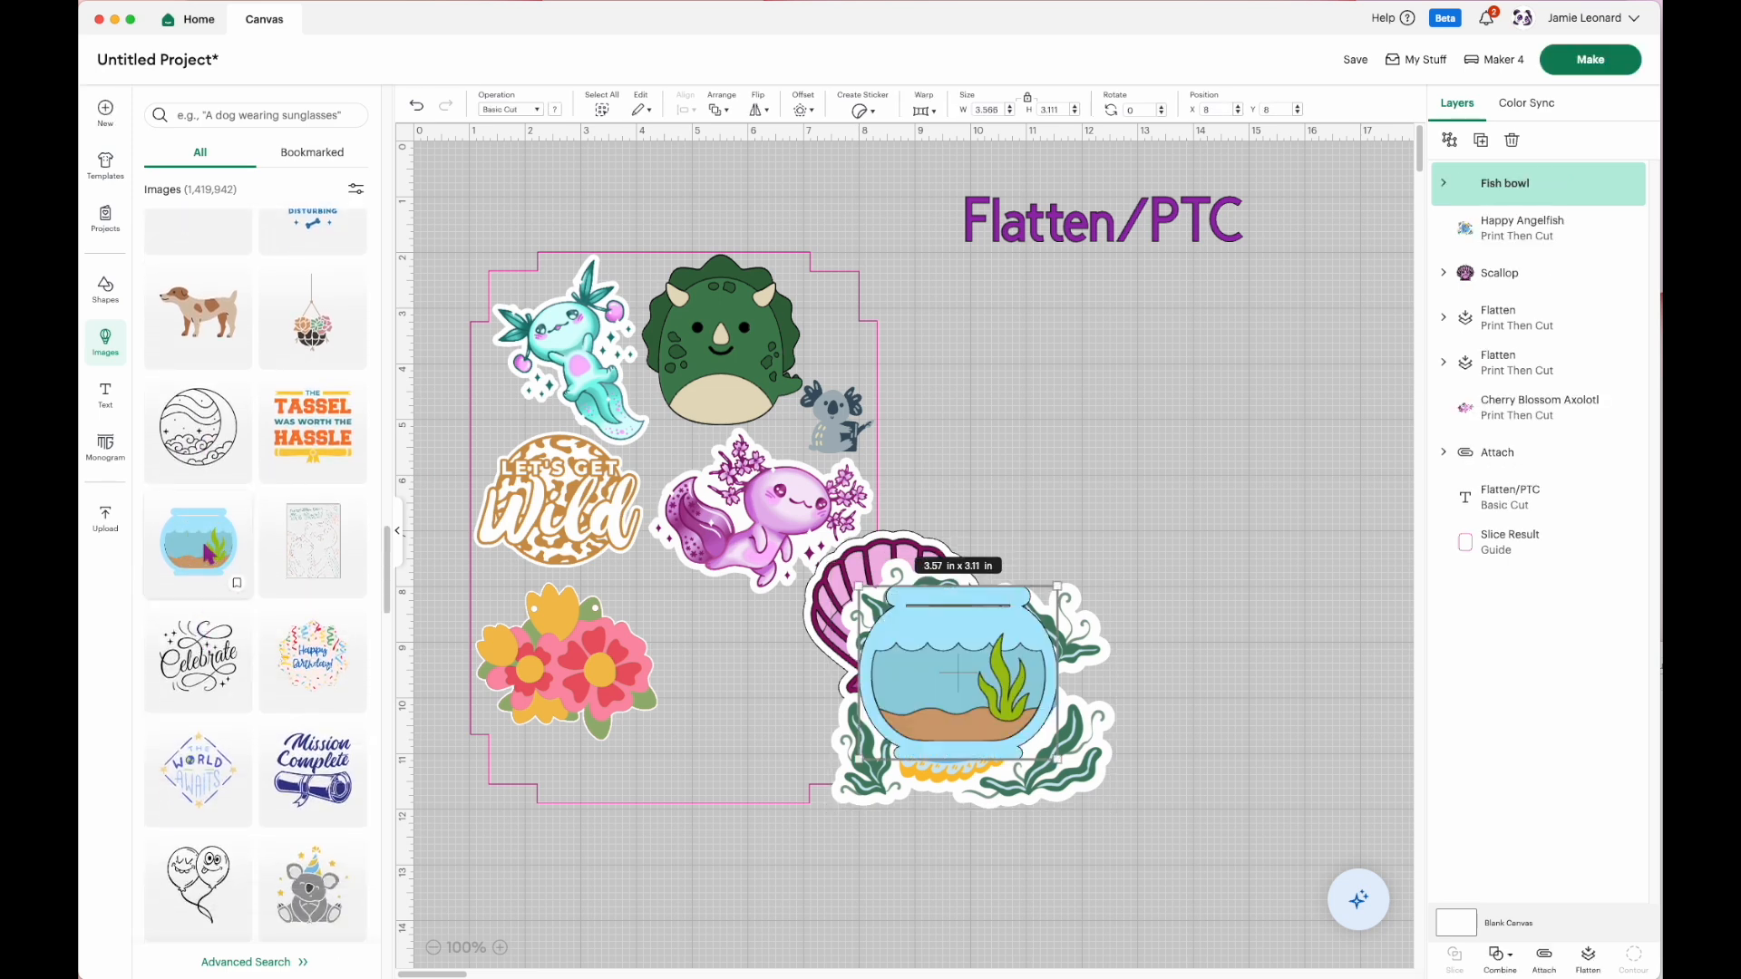
Spread the fish bowl, angelfish and scallop apart on open canvas so they no longer overlap.
{"action": "left_click_drag", "start_coordinate": [933, 685], "coordinate": [1148, 390]}
{"action": "left_click_drag", "start_coordinate": [979, 716], "coordinate": [1166, 700]}
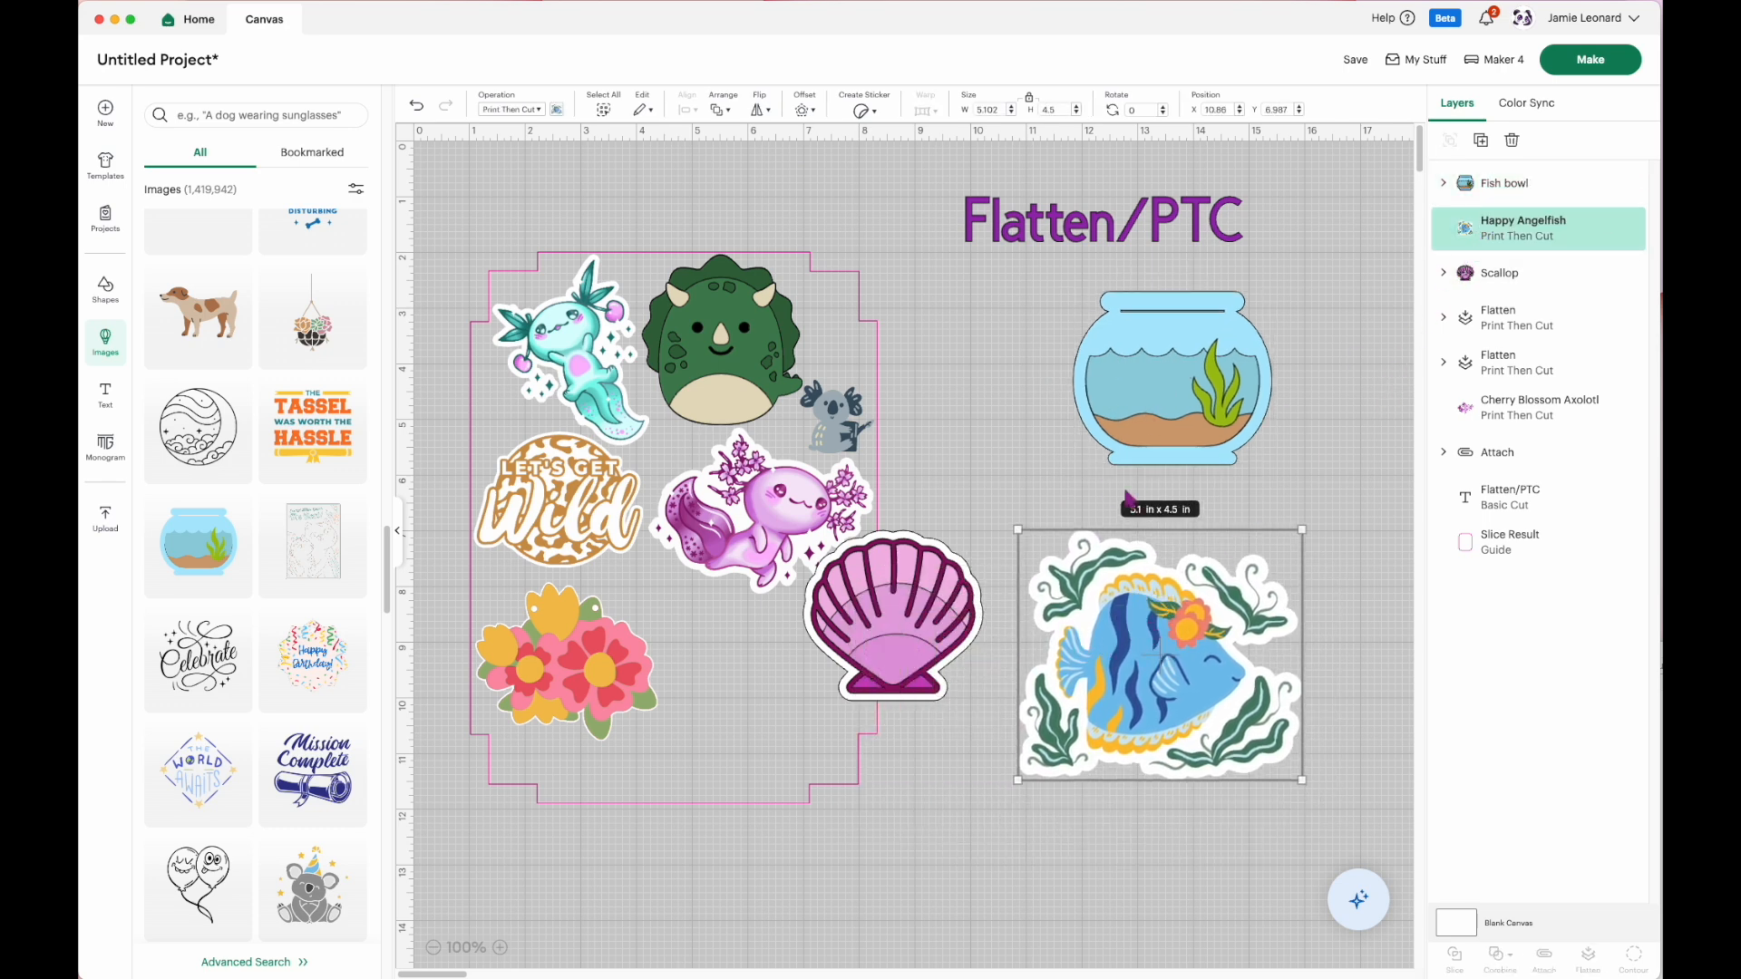
{"action": "left_click_drag", "start_coordinate": [967, 626], "coordinate": [980, 762]}
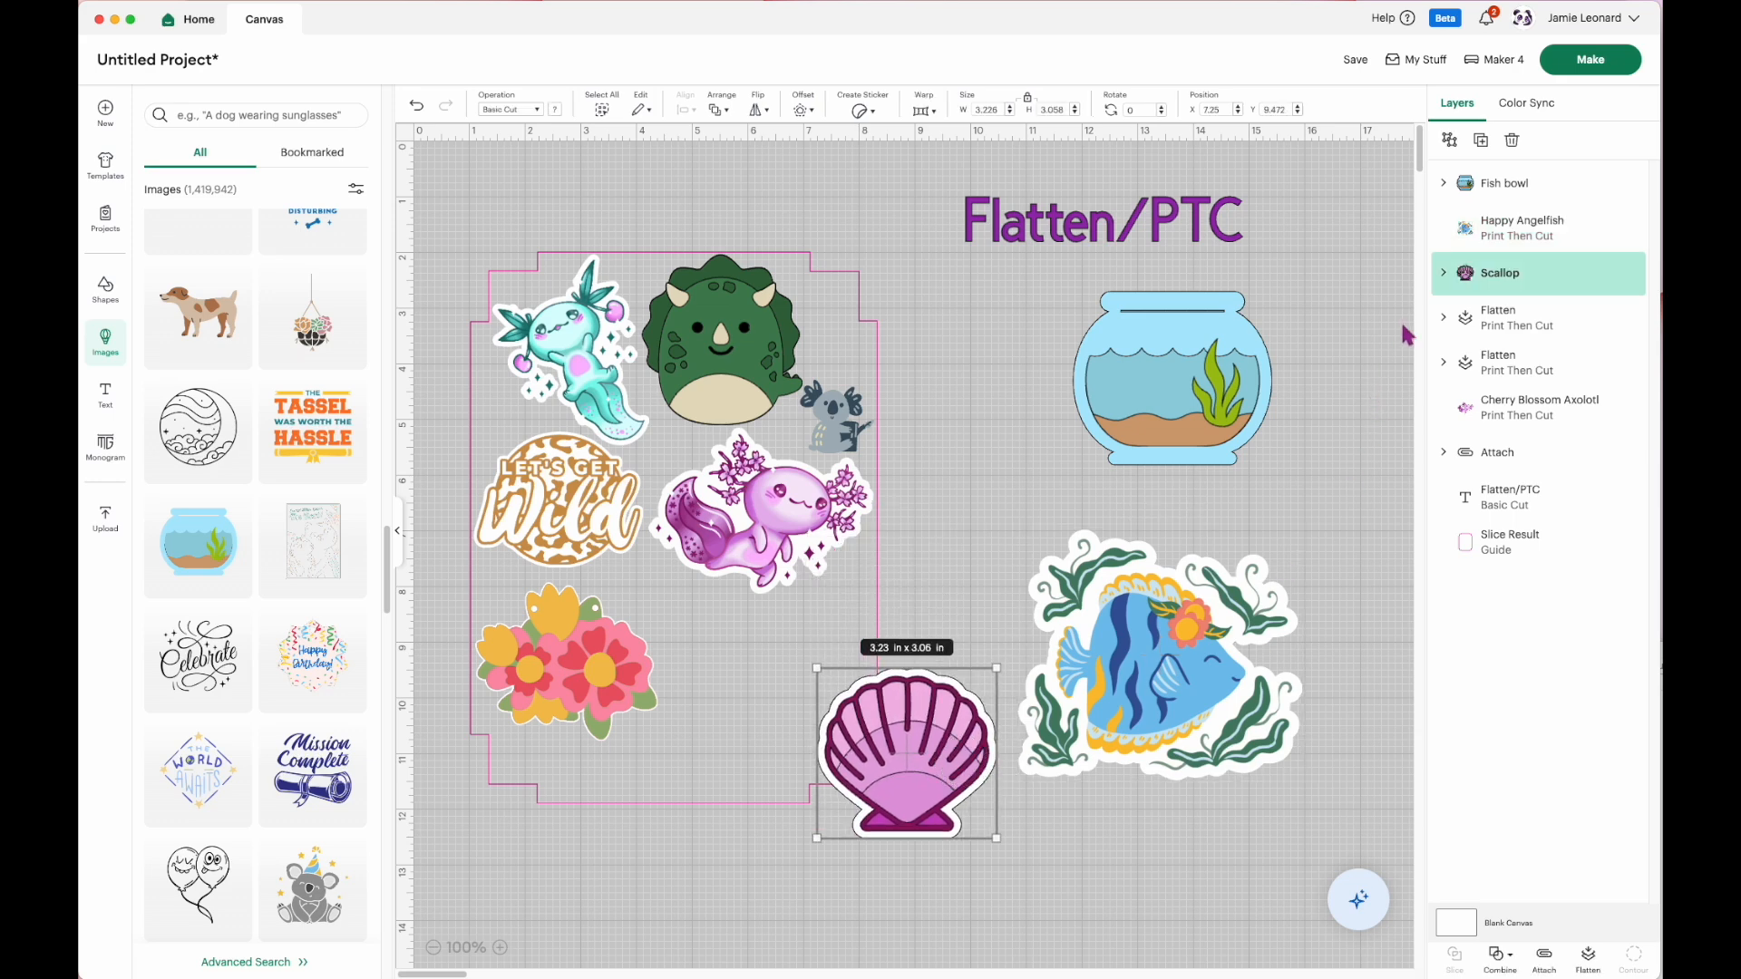
Flatten the scallop's separate layers into one printable image and shrink it into the gap between Let's Get Wild and the flowers.
{"action": "left_click", "coordinate": [1444, 274]}
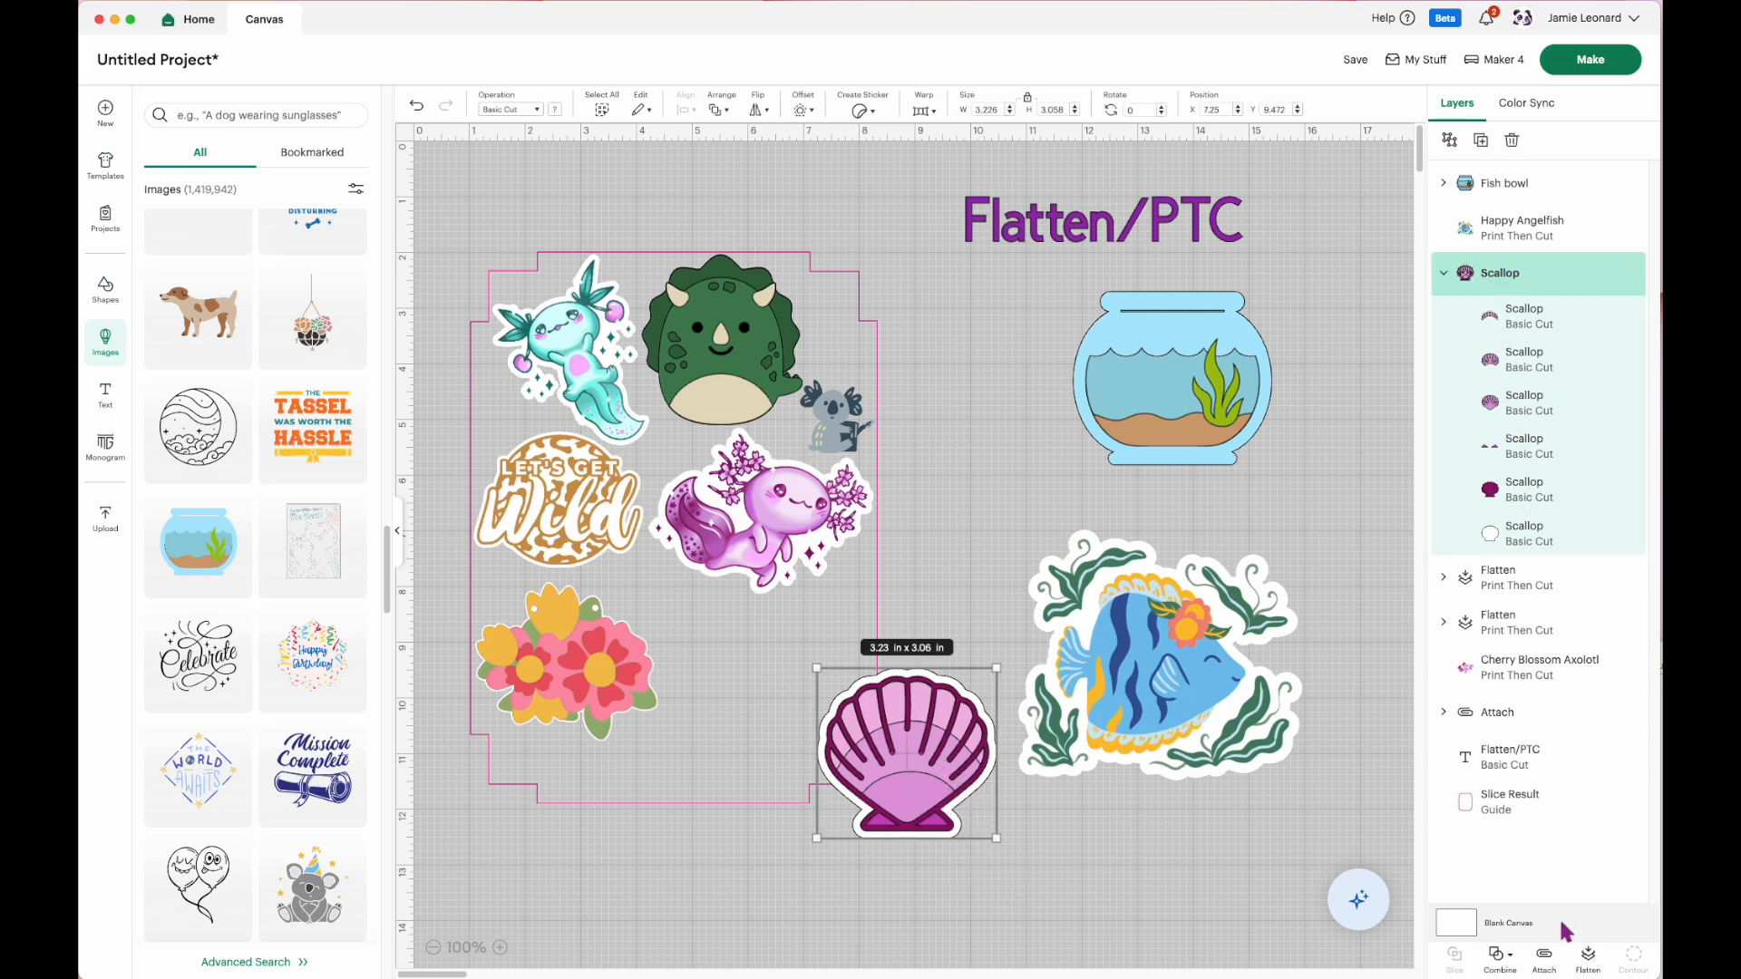
{"action": "left_click", "coordinate": [1589, 959]}
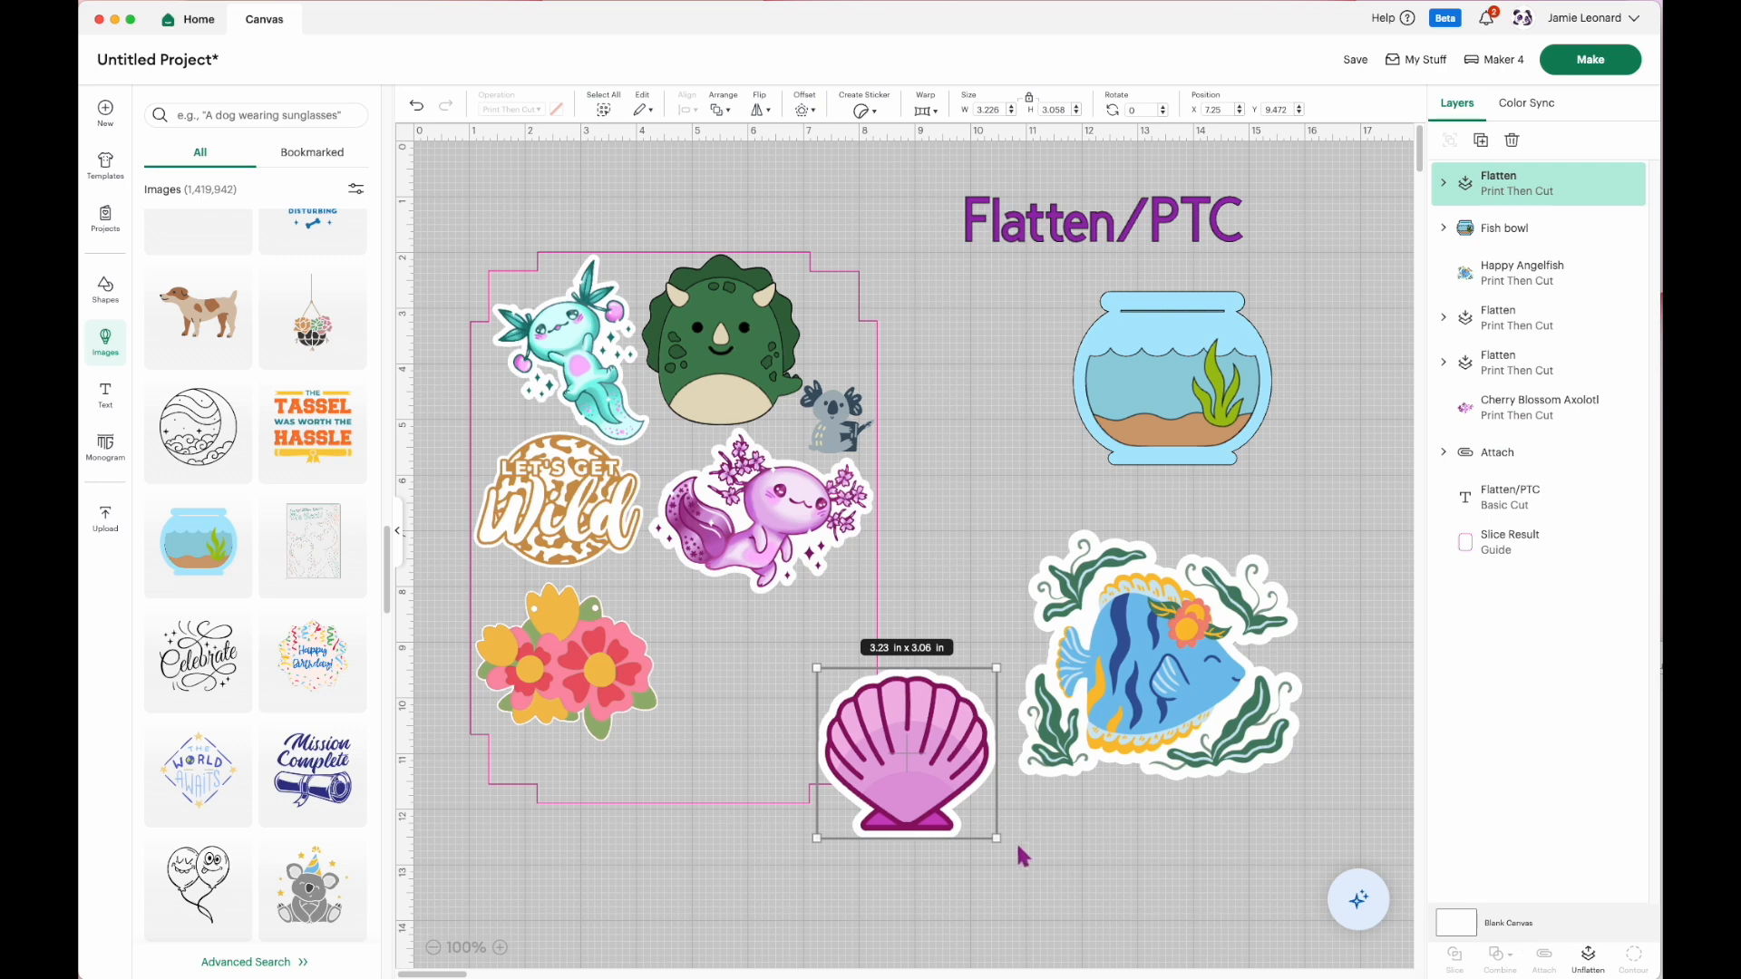
{"action": "left_click_drag", "start_coordinate": [1000, 844], "coordinate": [682, 624]}
{"action": "left_click_drag", "start_coordinate": [638, 570], "coordinate": [642, 573]}
{"action": "left_click", "coordinate": [941, 780]}
Shrink the angelfish to about 2.66 × 2.34 in and place it beside the flowers at about X 4.67, Y 8.05 in.
{"action": "left_click", "coordinate": [1136, 713]}
{"action": "left_click_drag", "start_coordinate": [1306, 783], "coordinate": [1184, 672]}
{"action": "left_click_drag", "start_coordinate": [1114, 618], "coordinate": [792, 717]}
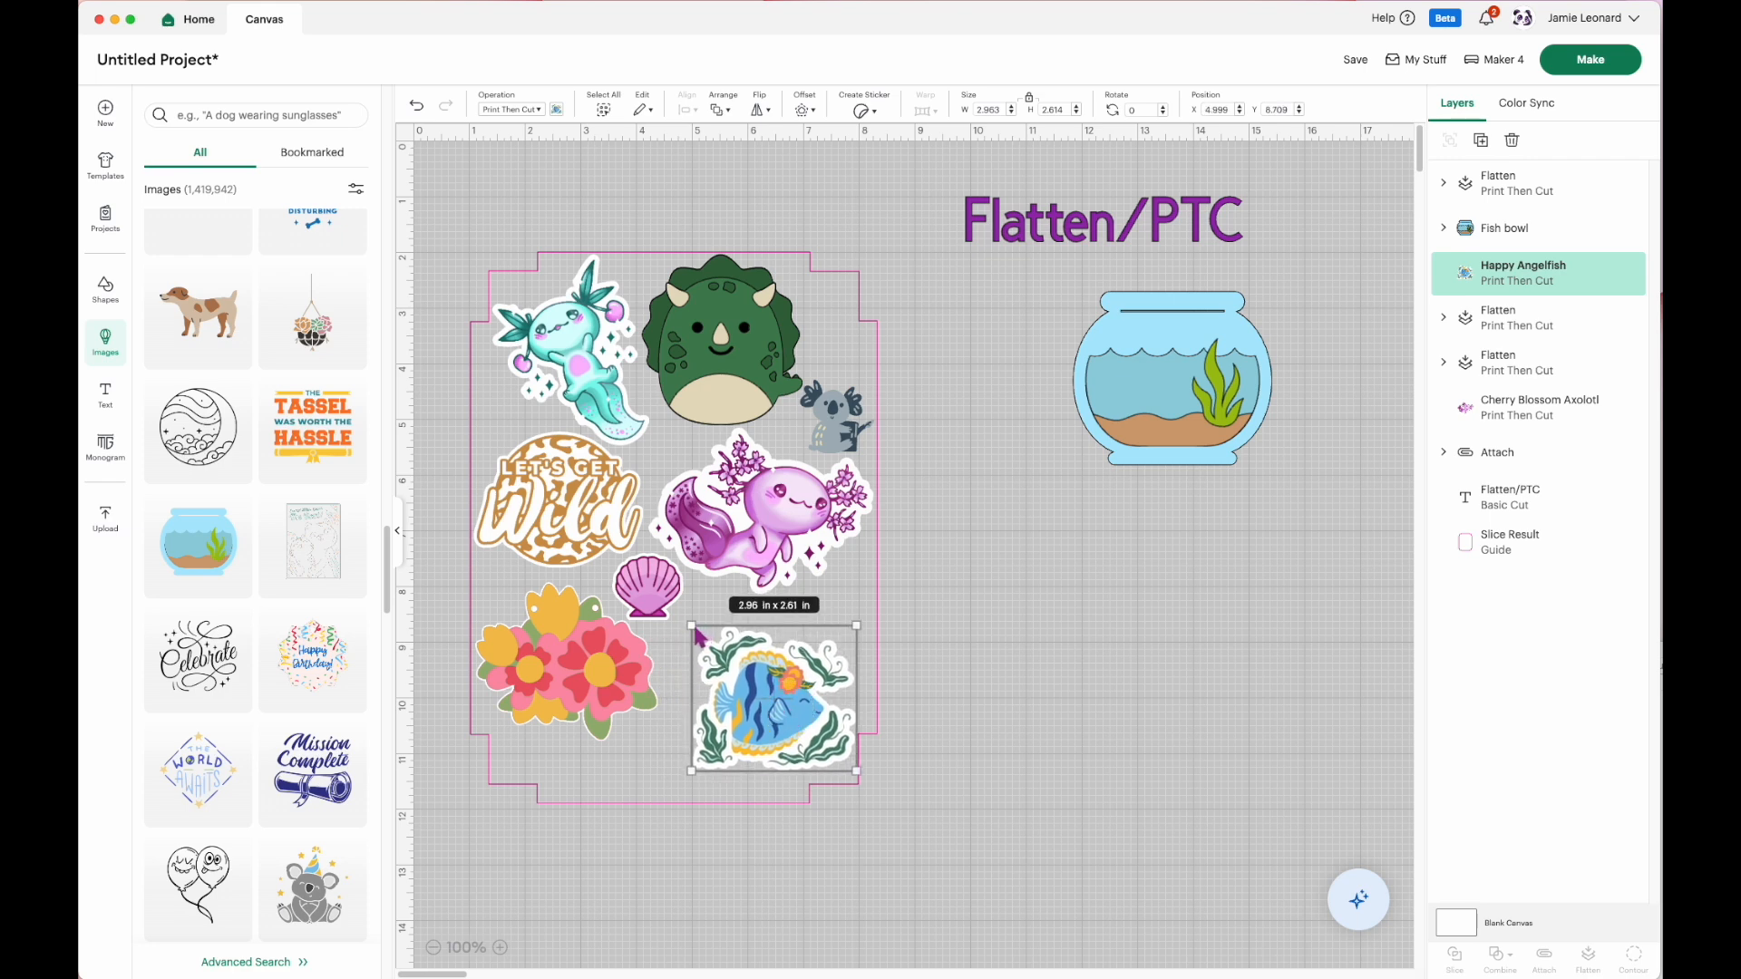
{"action": "left_click_drag", "start_coordinate": [694, 630], "coordinate": [712, 645]}
{"action": "left_click_drag", "start_coordinate": [802, 723], "coordinate": [766, 667]}
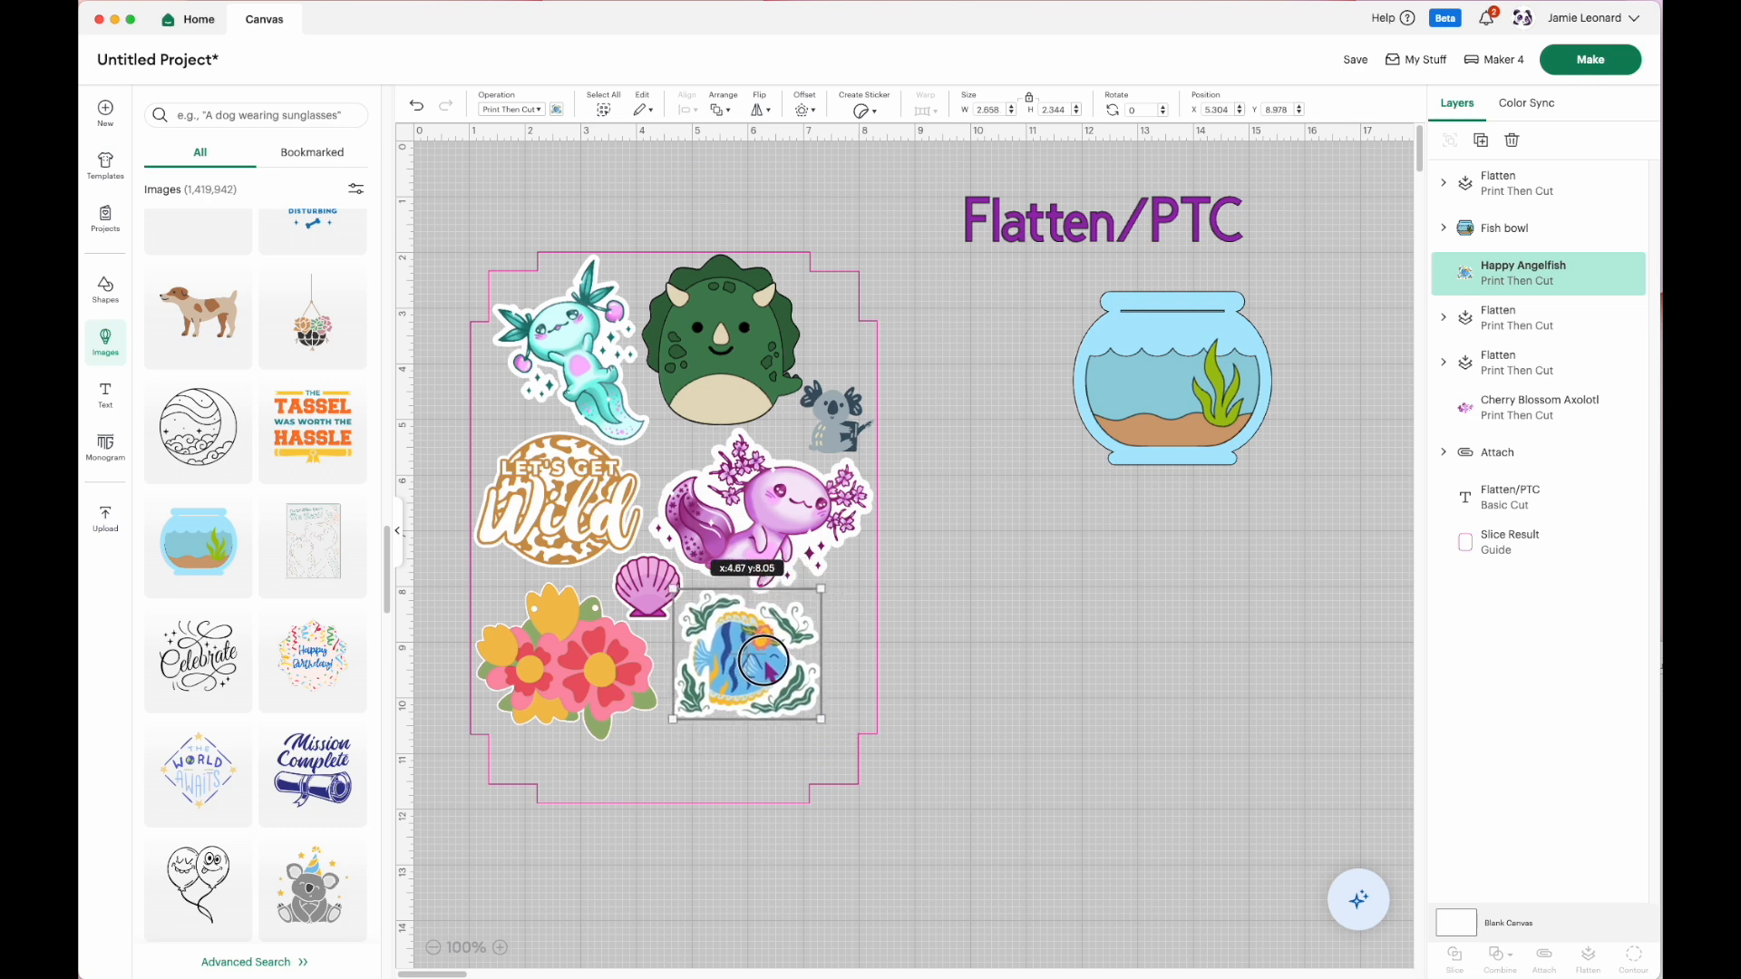
{"action": "left_click", "coordinate": [1017, 705]}
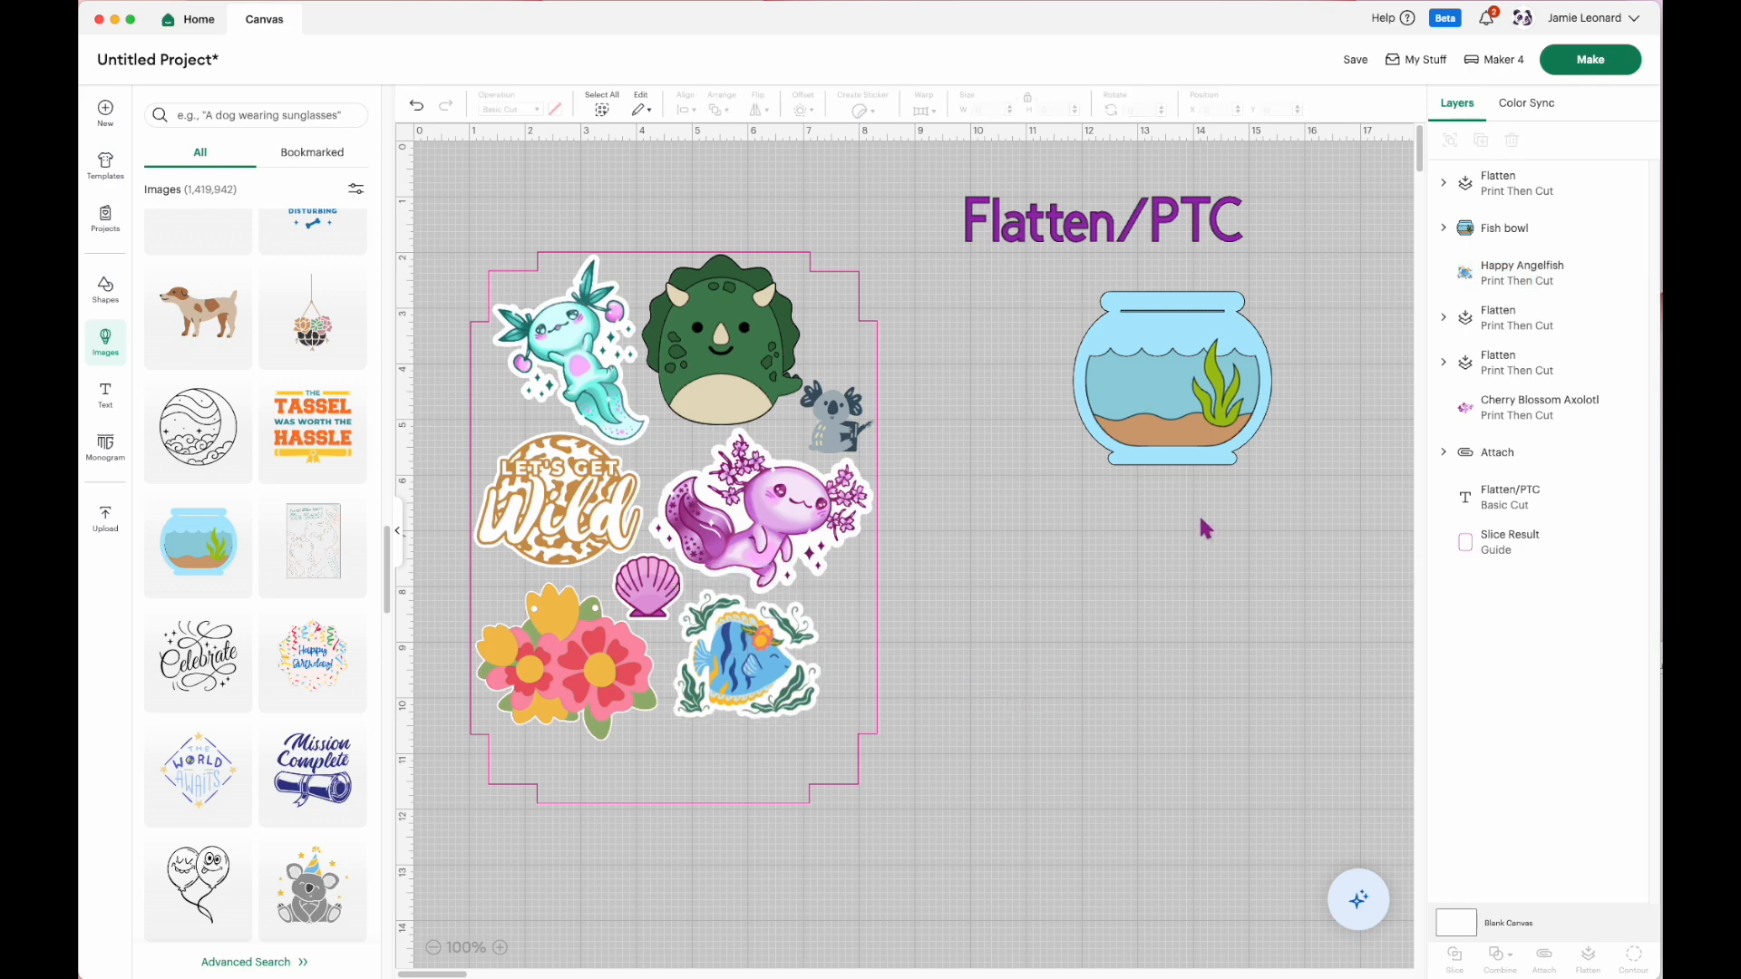
Move the fish bowl closer to the guide, to about X 9.97, Y 5.99 in, and show its separate layers.
{"action": "left_click", "coordinate": [1169, 432]}
{"action": "left_click_drag", "start_coordinate": [1184, 401], "coordinate": [1081, 580]}
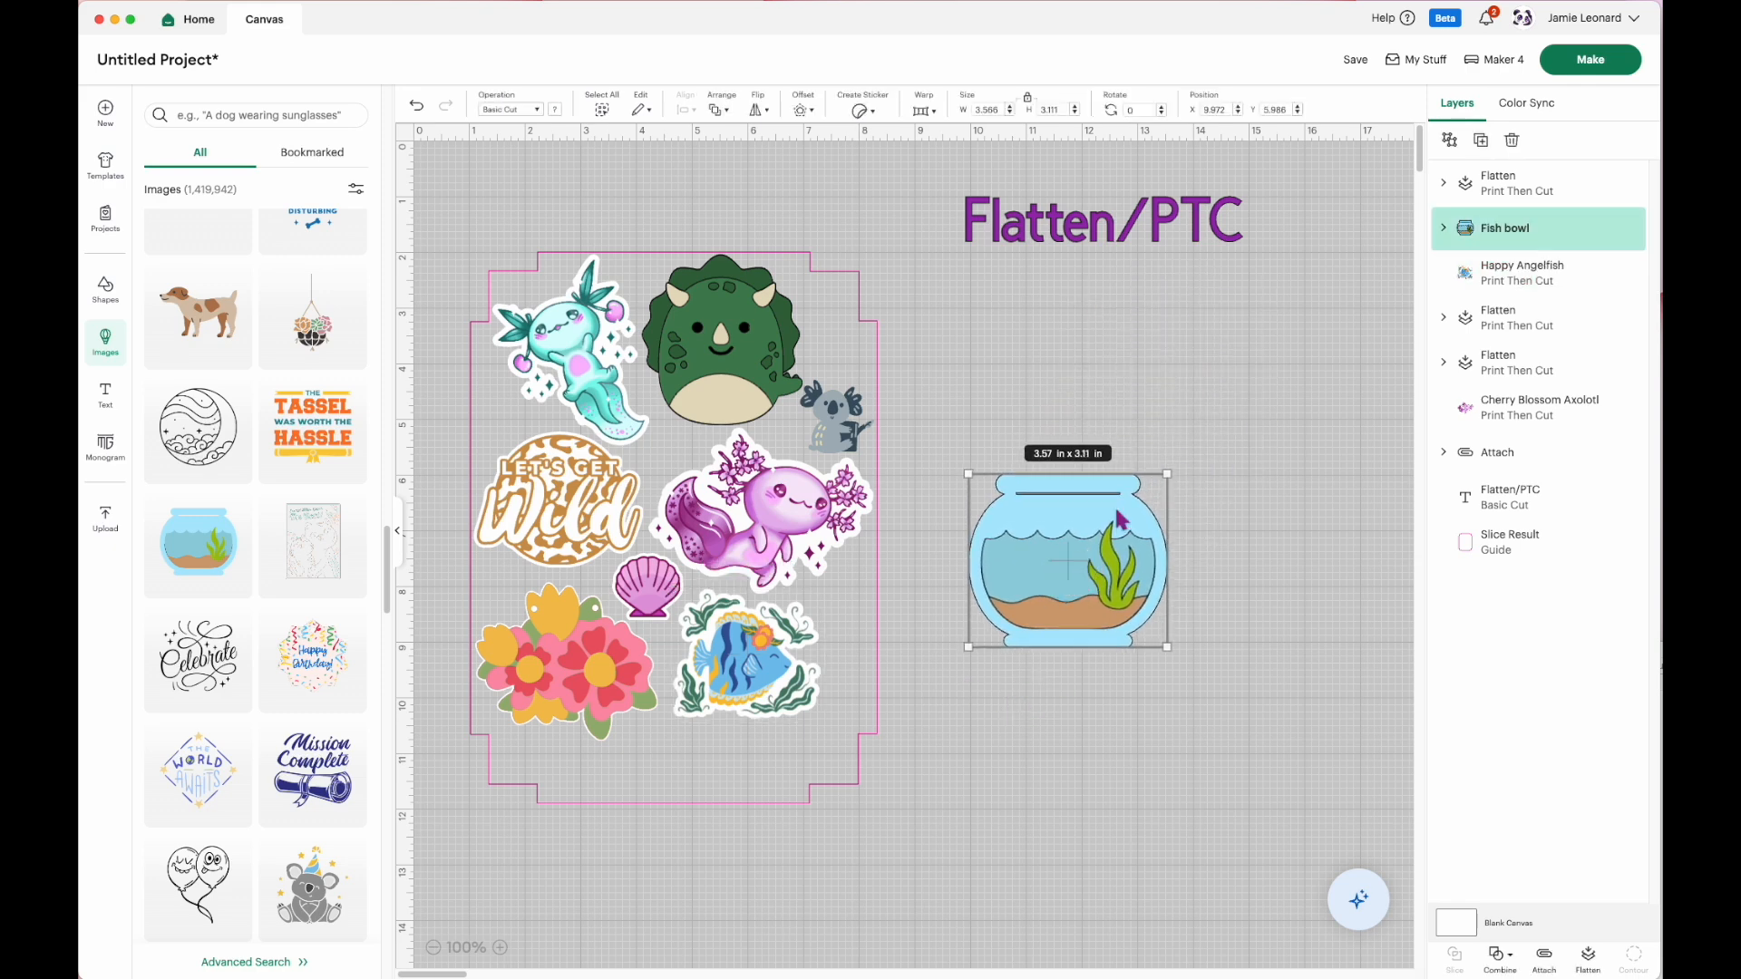
{"action": "left_click", "coordinate": [1443, 229]}
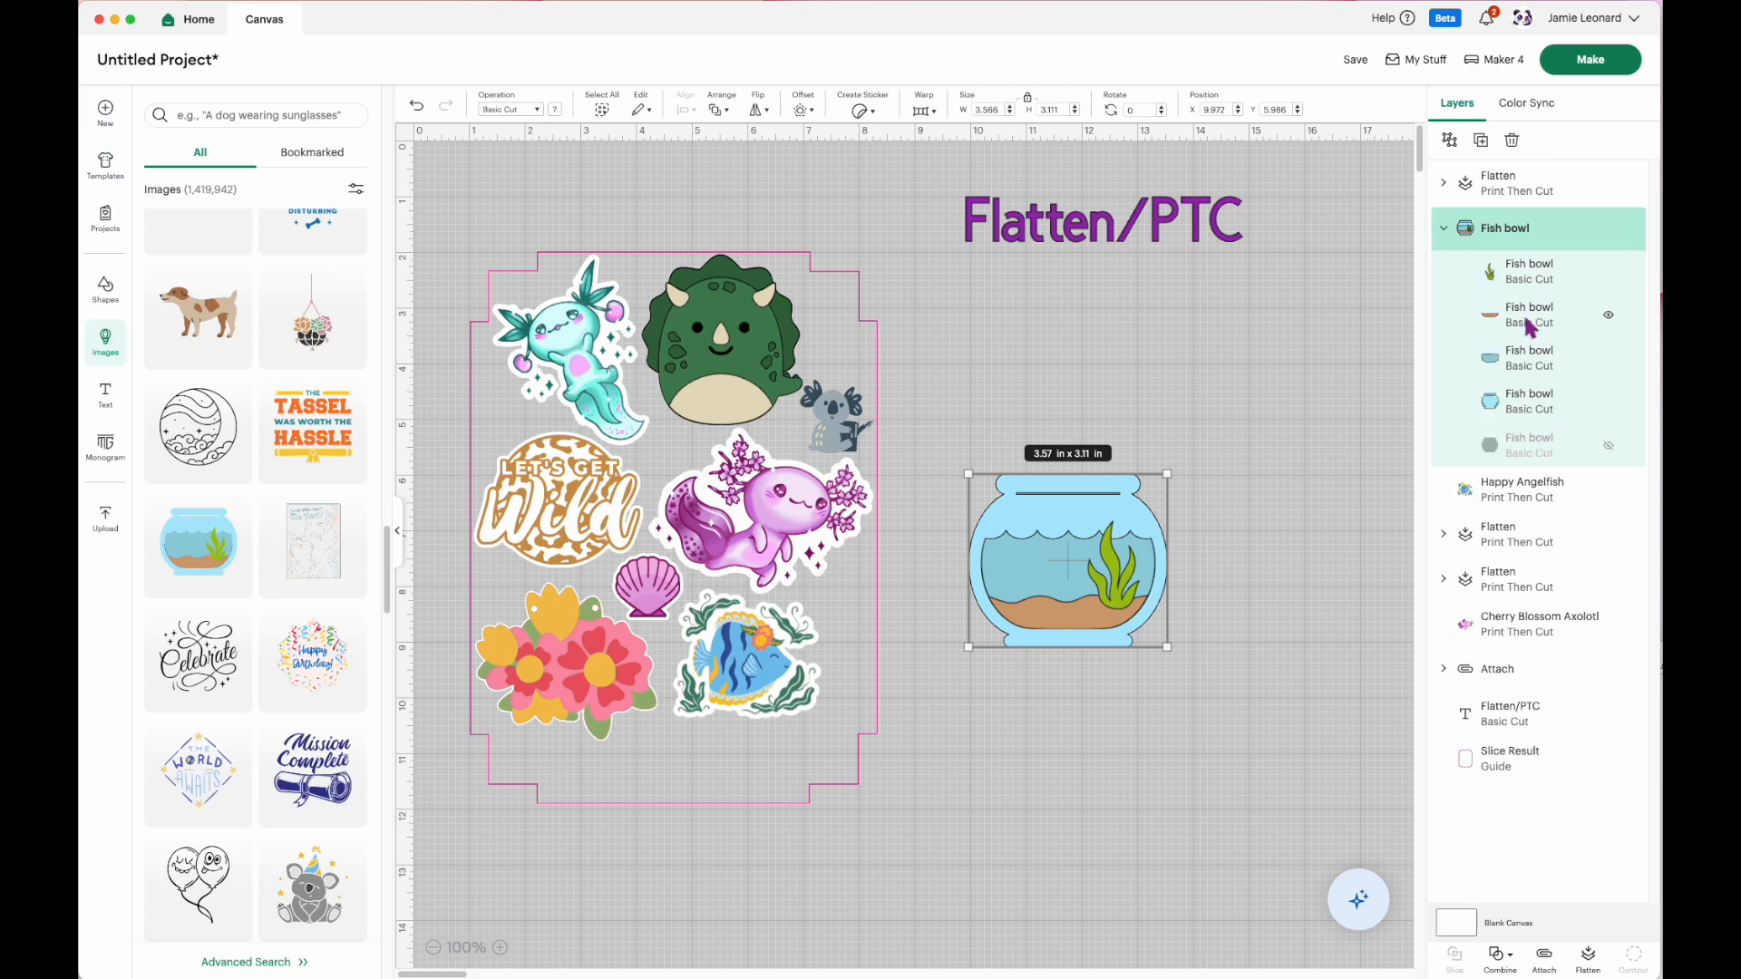
{"action": "left_click", "coordinate": [1309, 548]}
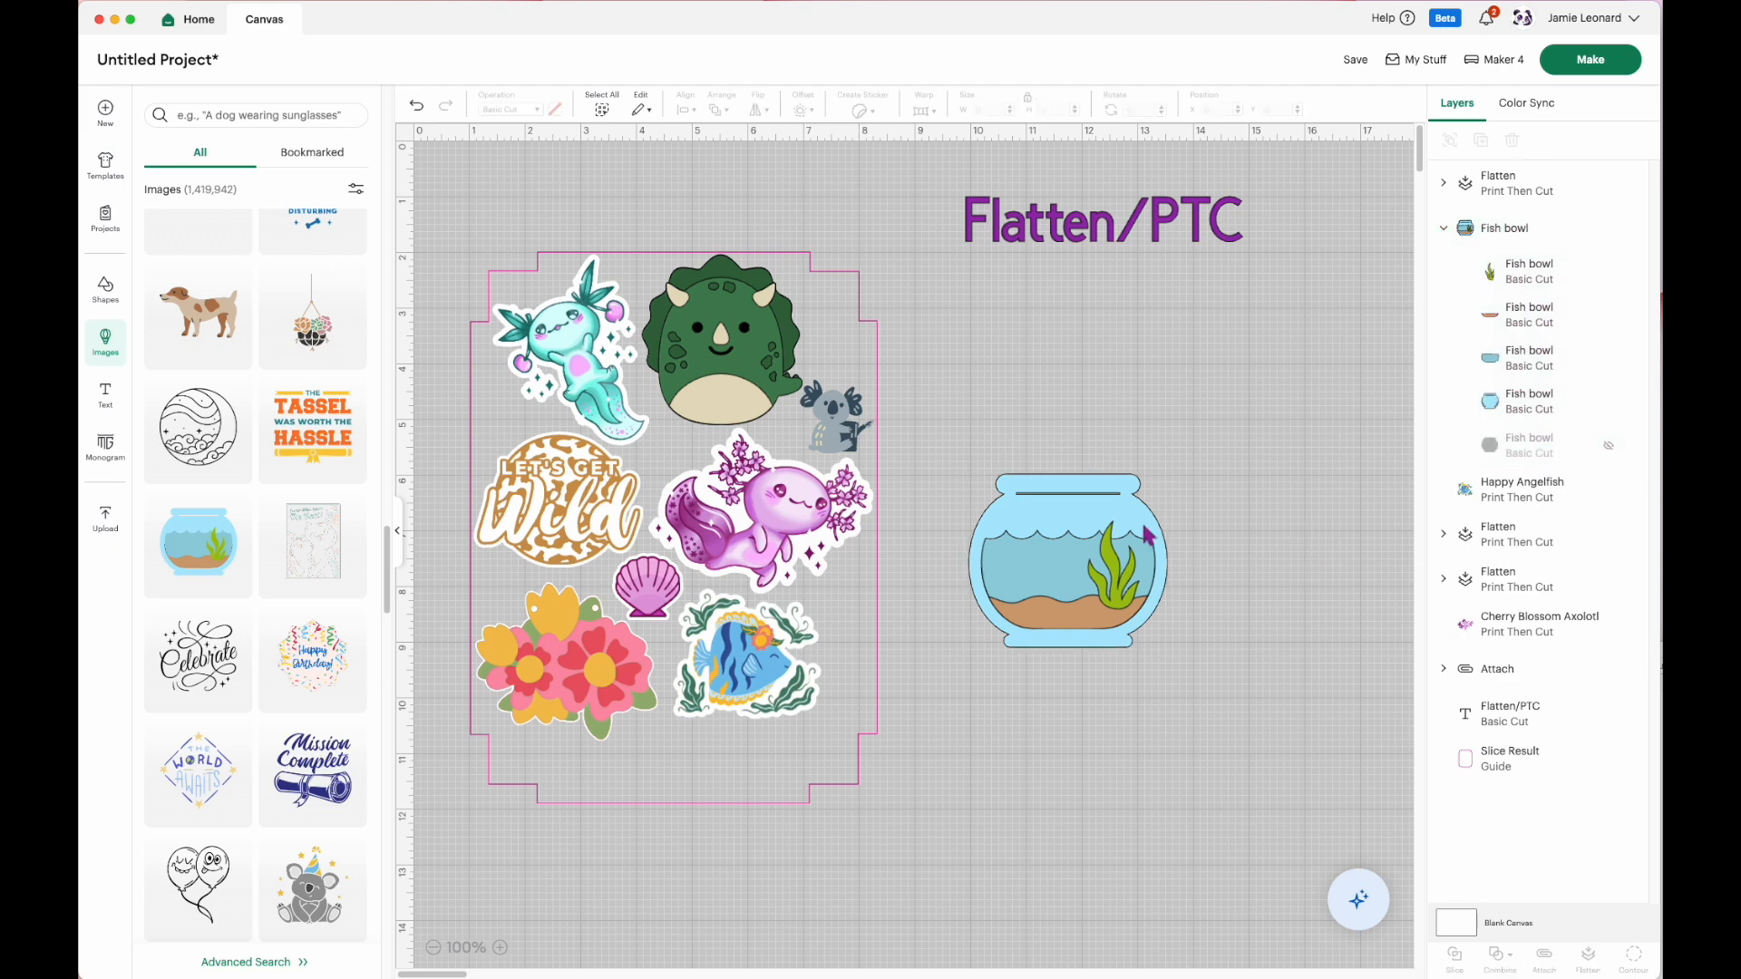
Enlarge the fish bowl to about 4.87 × 4.25 in and position it beside the guide at about X 10.49, Y 5.46 in.
{"action": "left_click", "coordinate": [1138, 622]}
{"action": "left_click_drag", "start_coordinate": [1167, 649], "coordinate": [1428, 878]}
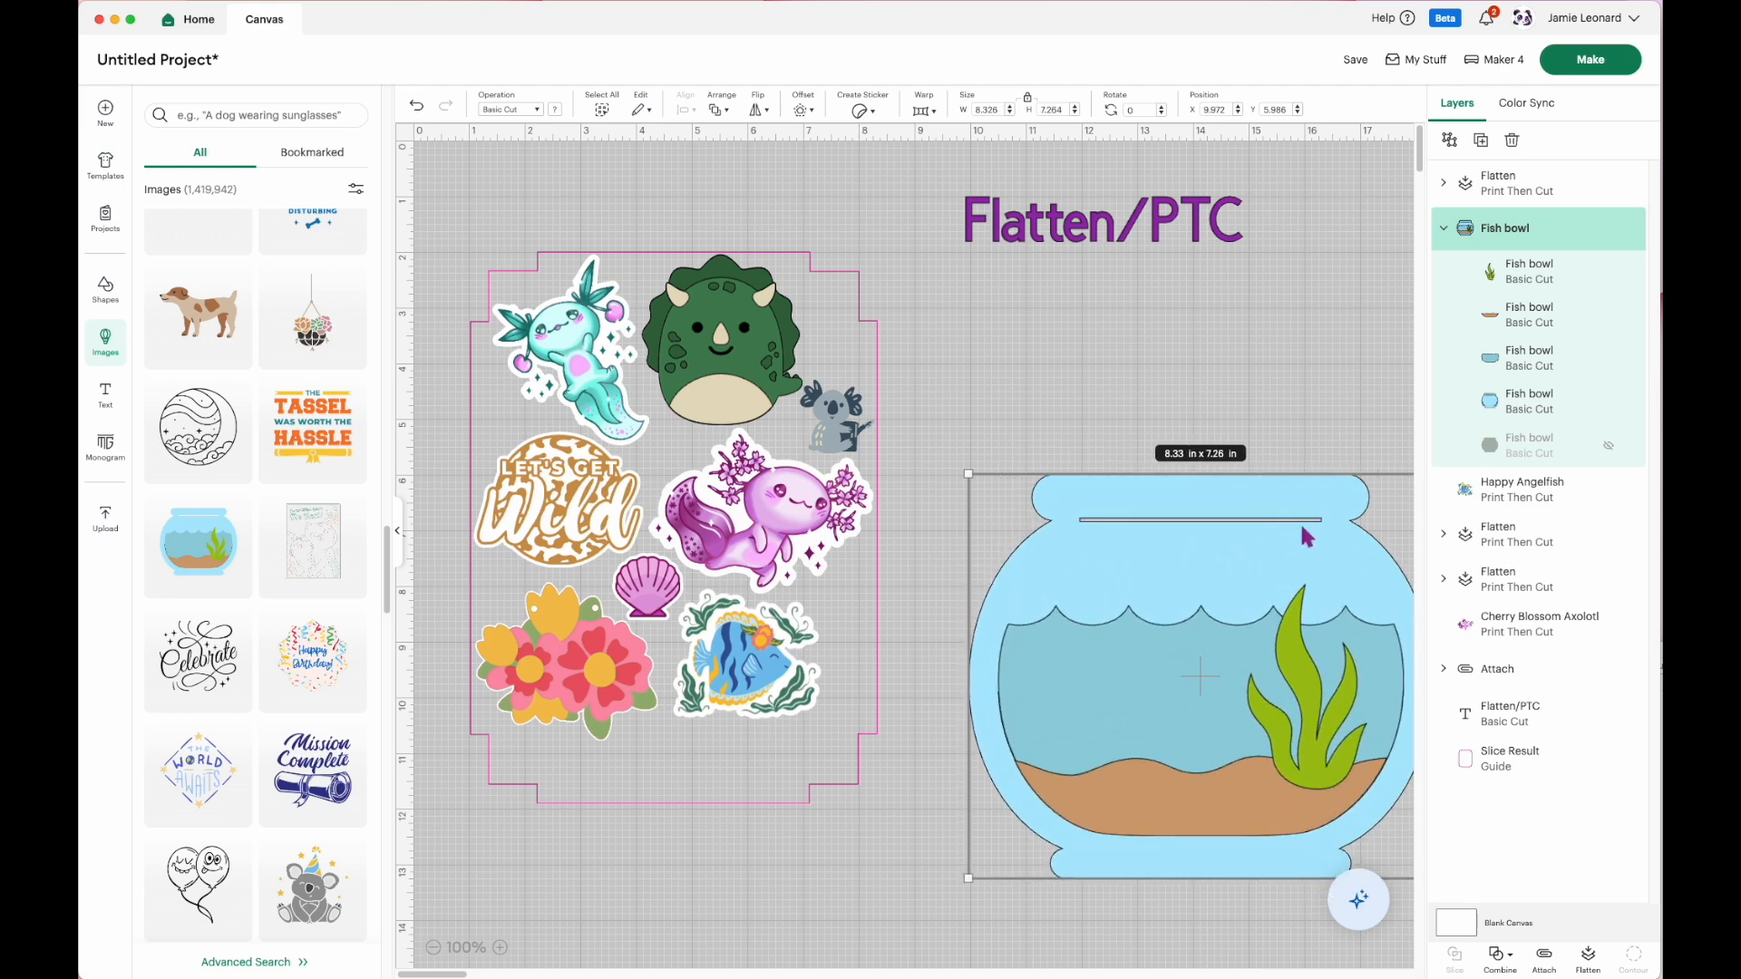
{"action": "left_click_drag", "start_coordinate": [969, 473], "coordinate": [1161, 641]}
{"action": "left_click_drag", "start_coordinate": [1226, 735], "coordinate": [1100, 568]}
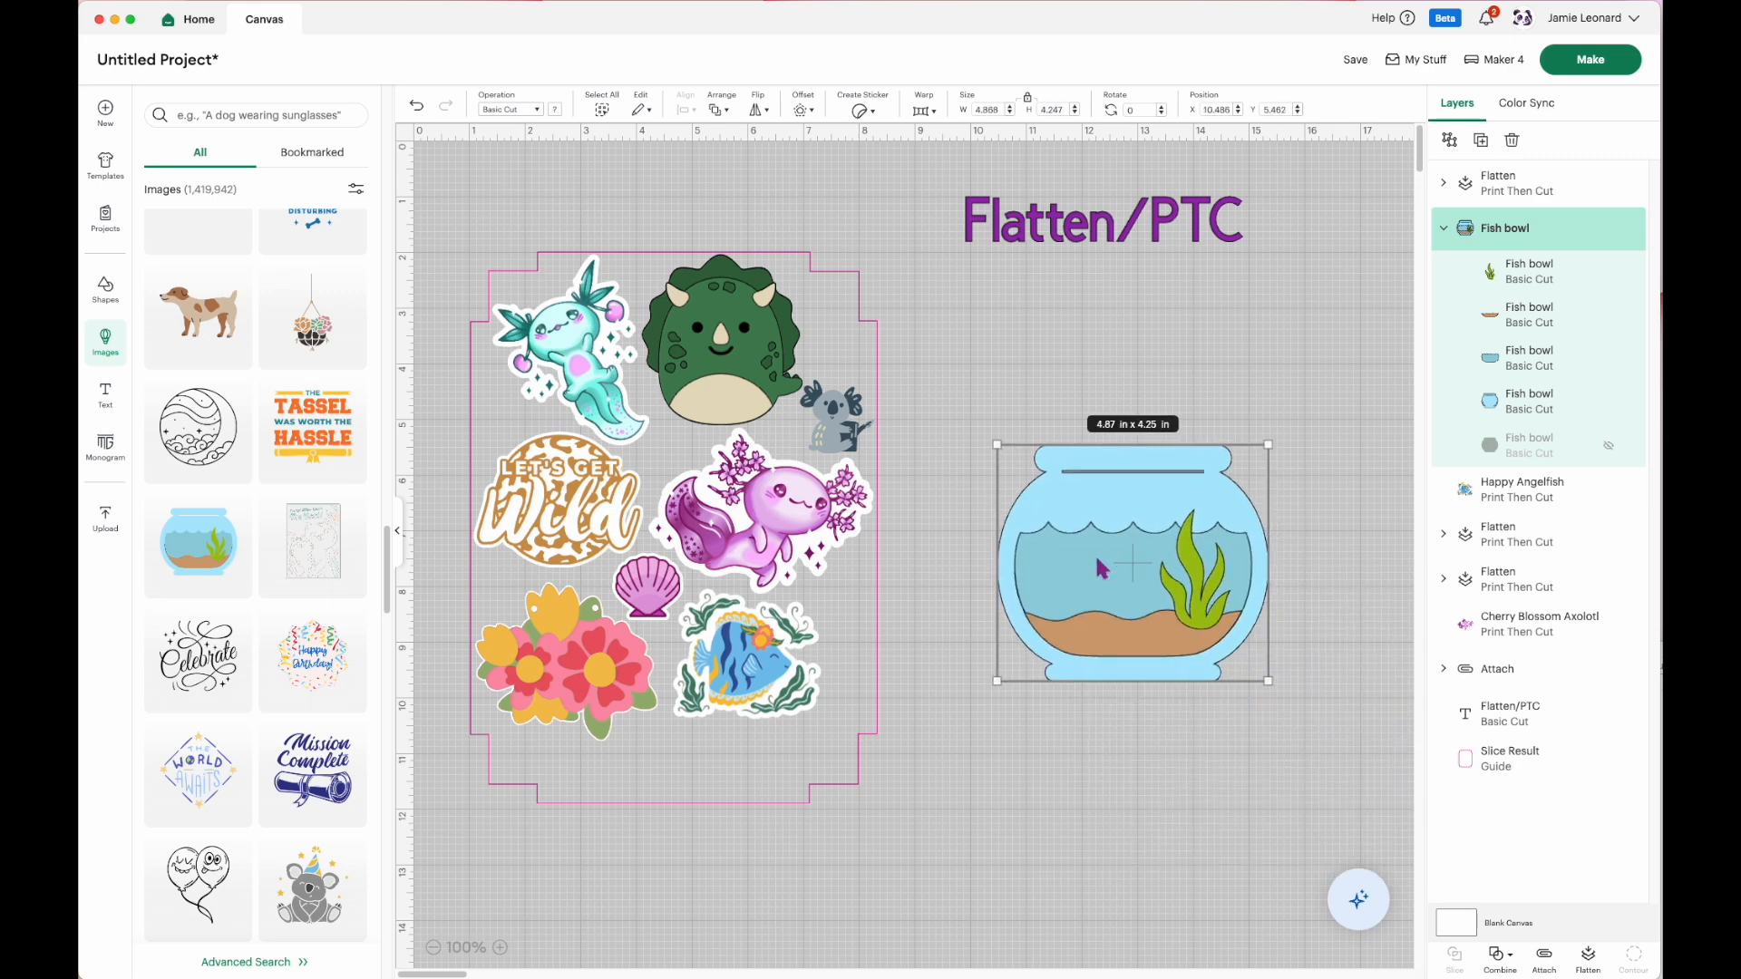
Add a 0.056 in rounded, welded offset around the fish bowl and recolor it light blue to match the bowl.
{"action": "left_click", "coordinate": [803, 118]}
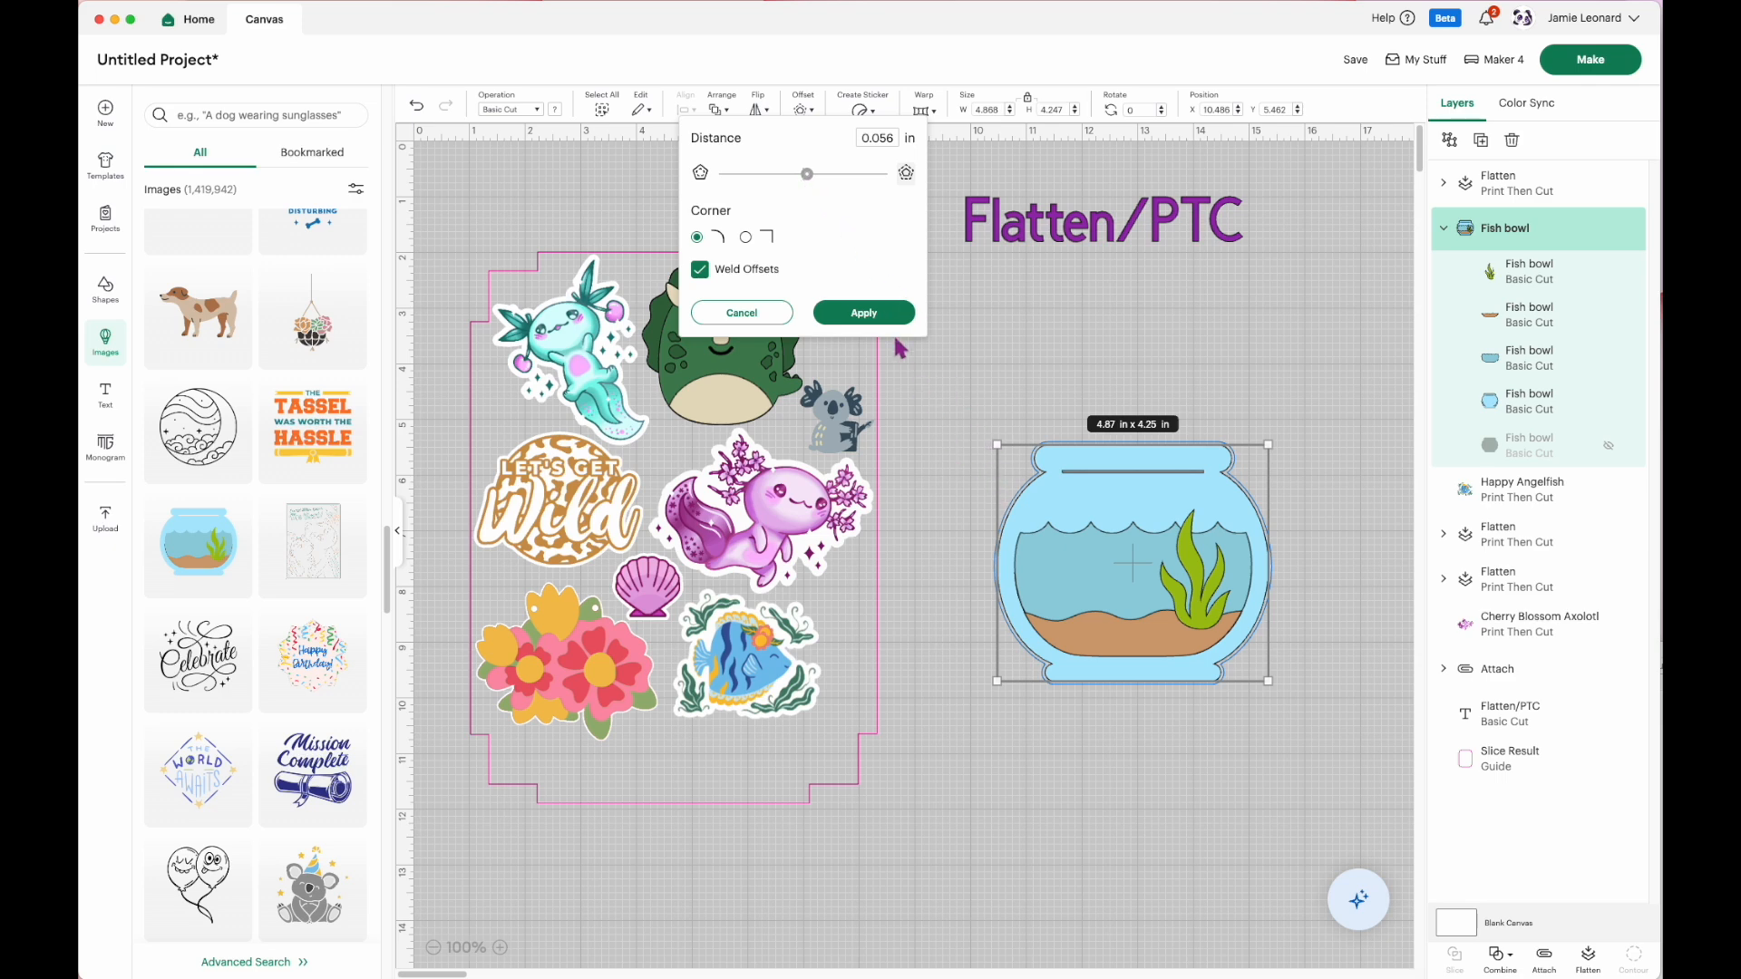
{"action": "left_click", "coordinate": [874, 313]}
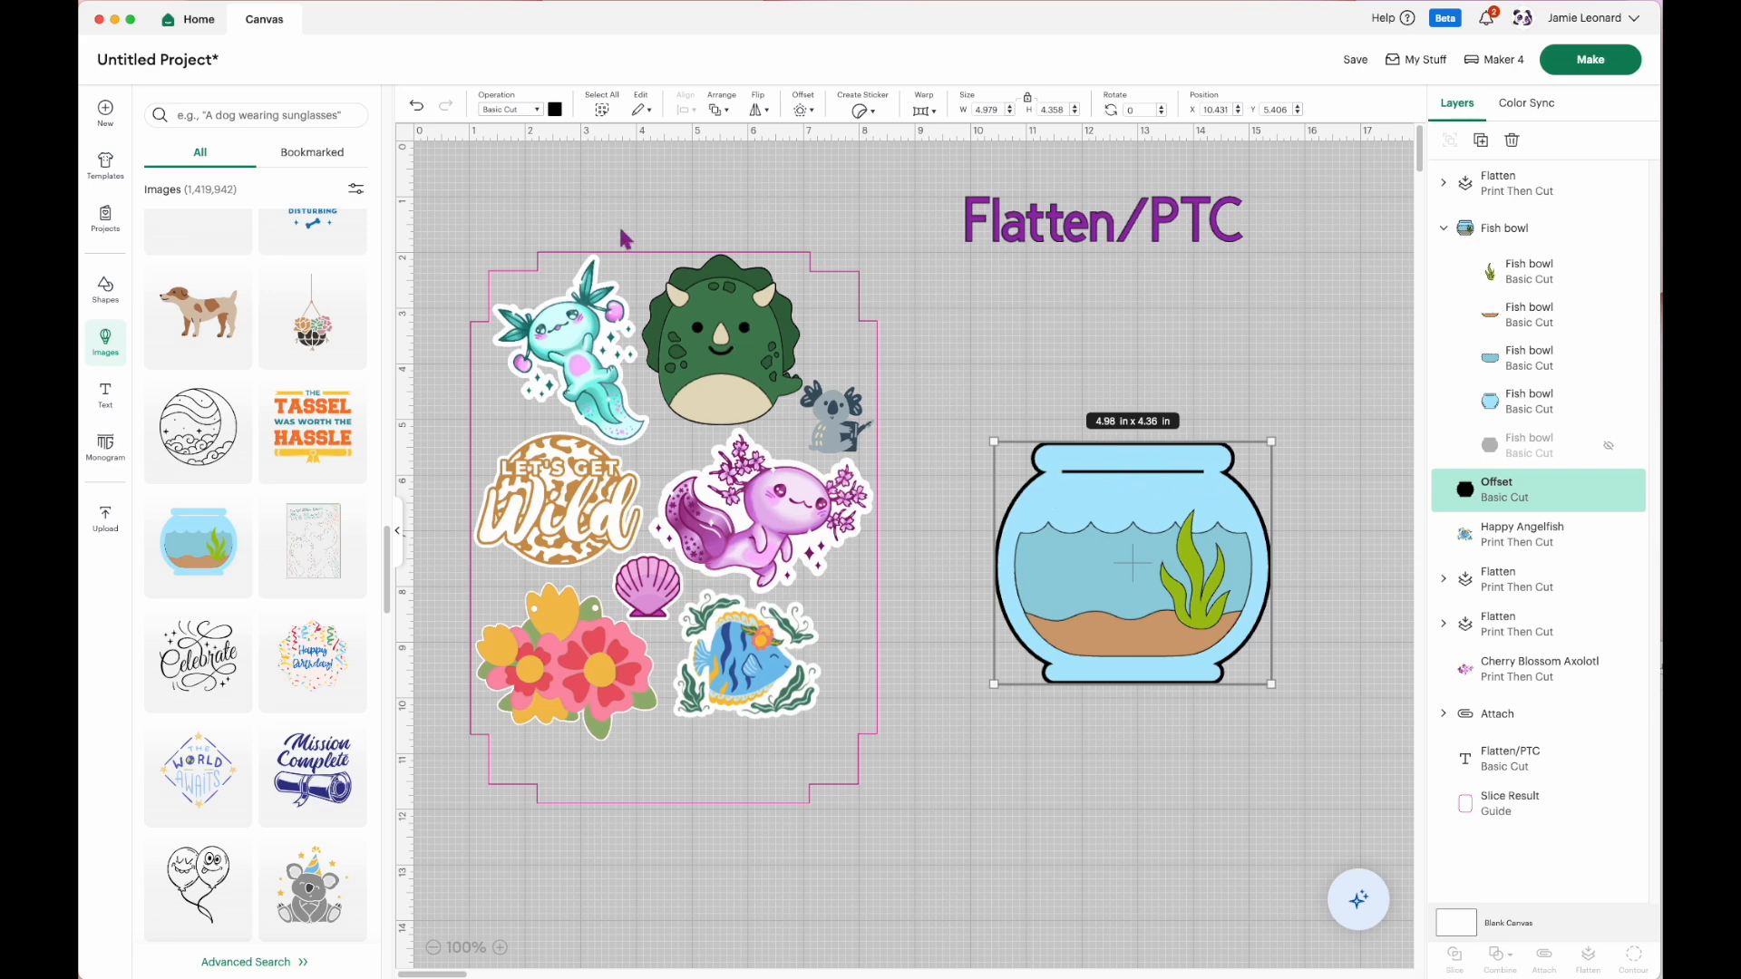
{"action": "left_click", "coordinate": [554, 109]}
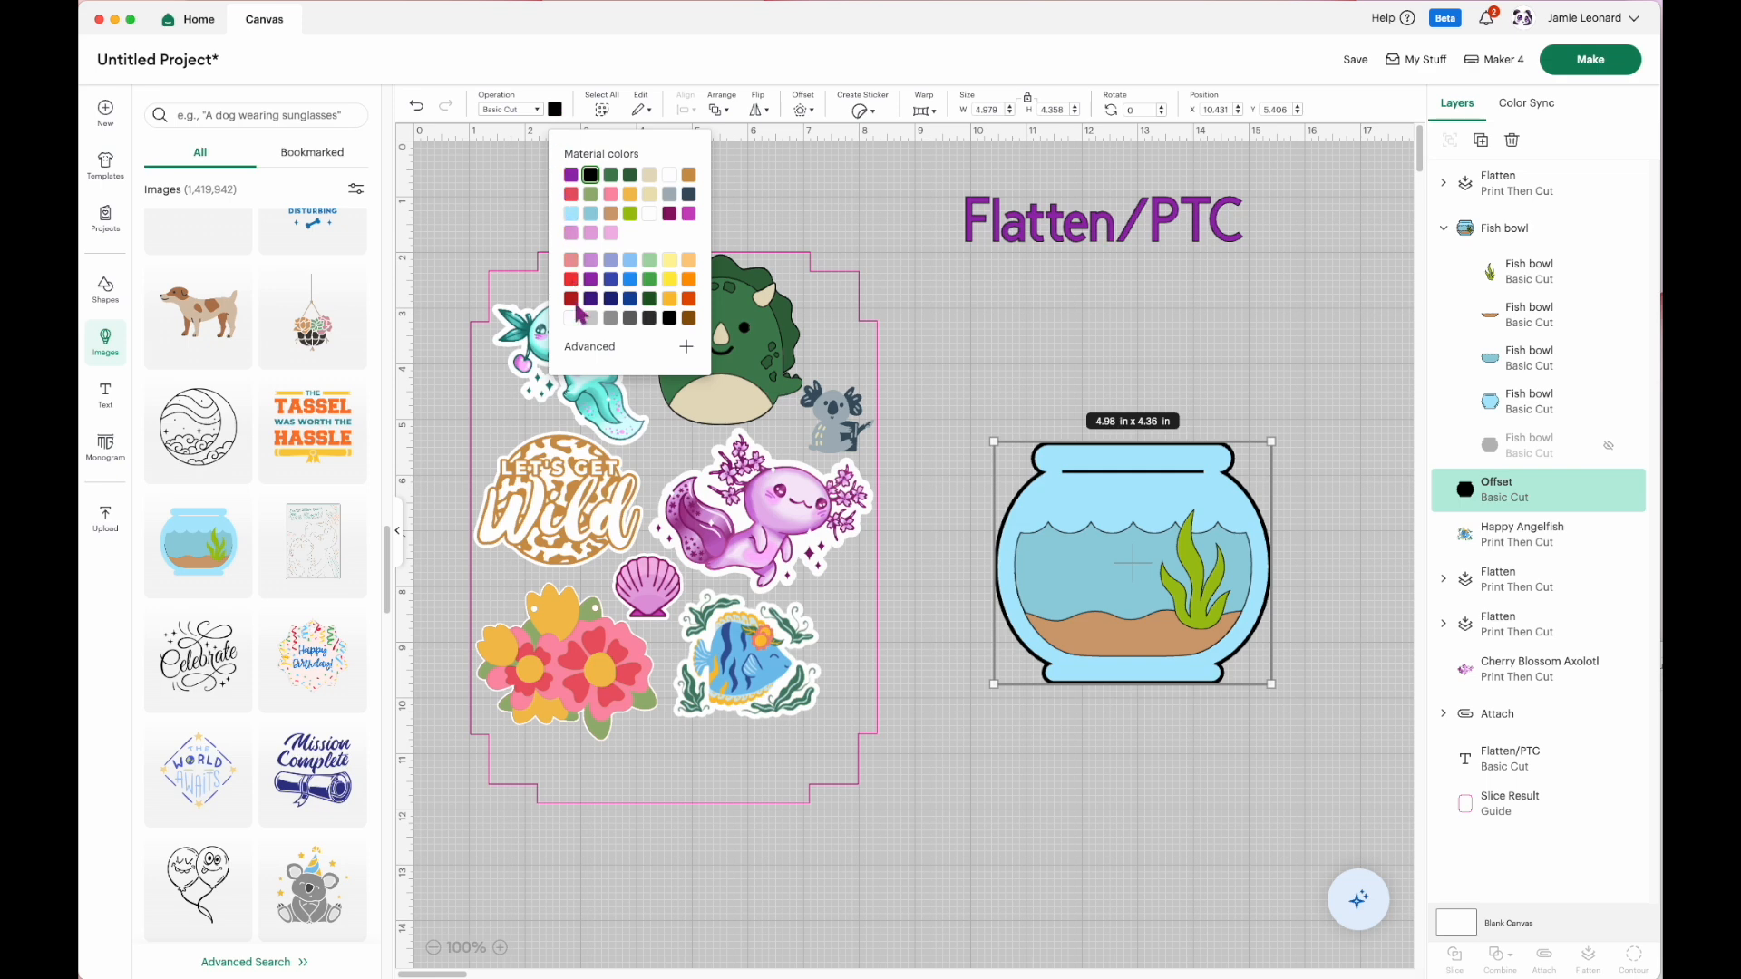
{"action": "left_click", "coordinate": [571, 214]}
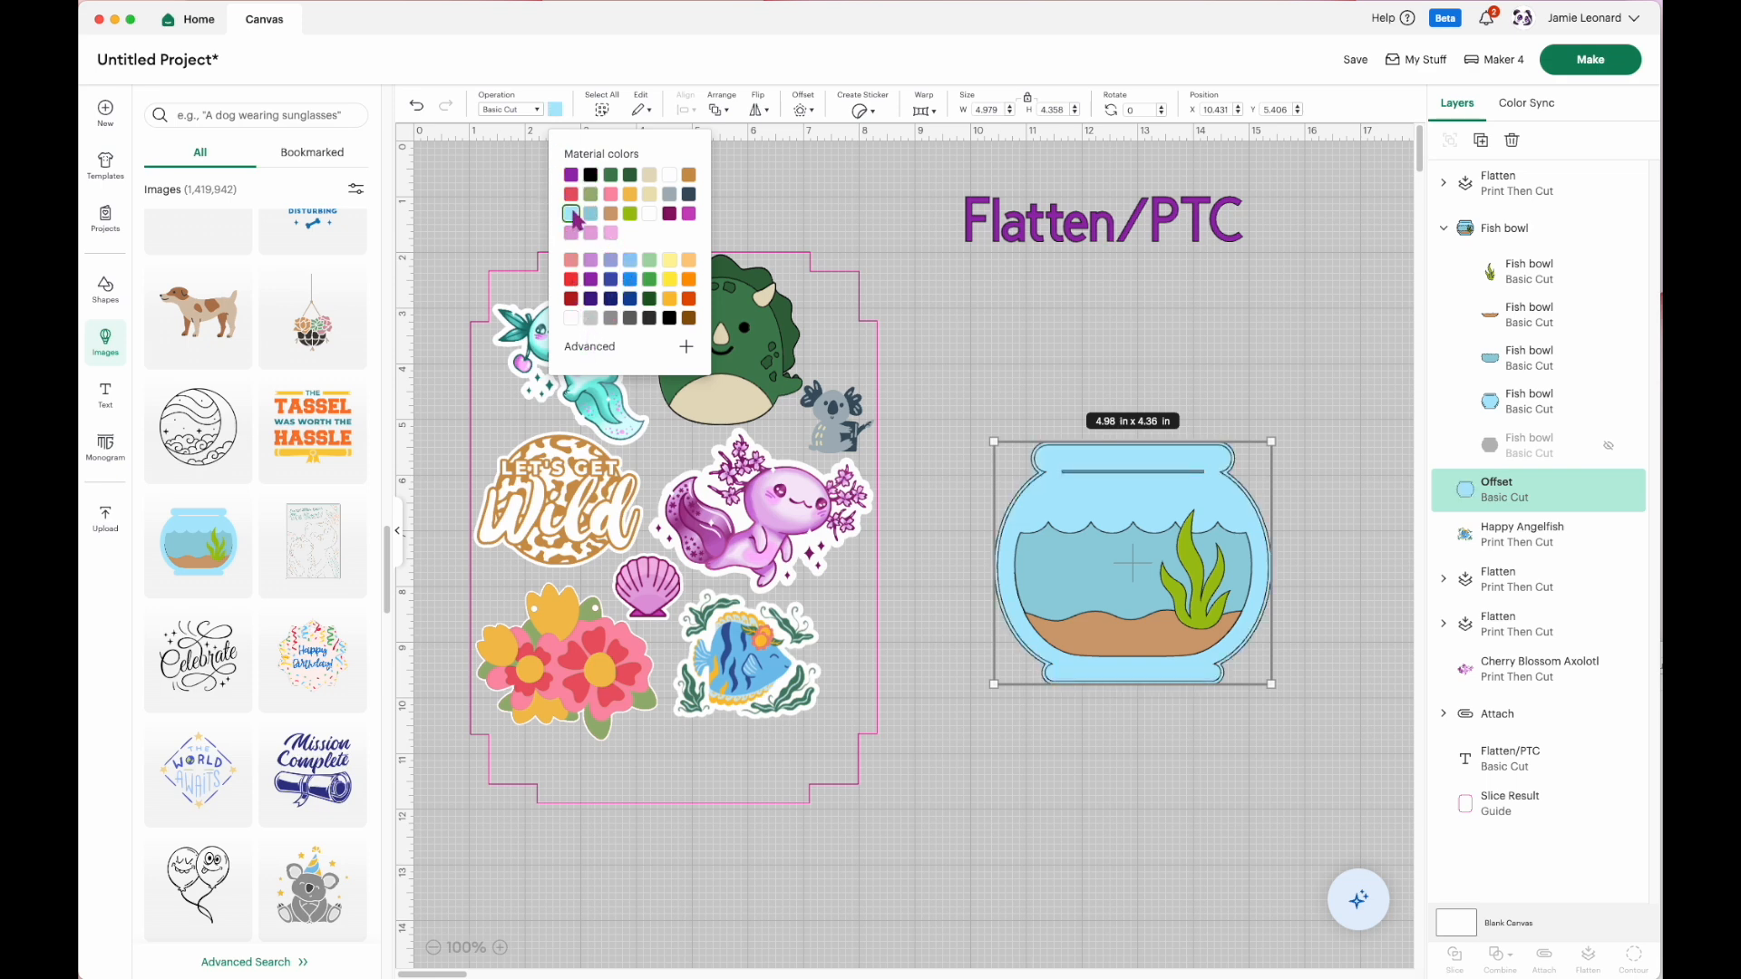
{"action": "left_click", "coordinate": [1111, 765]}
Flatten the fish bowl with its offset and fit it below the angelfish at about 1.58 × 1.38 in, X 5.5, Y 10.45 in.
{"action": "left_click_drag", "start_coordinate": [1256, 780], "coordinate": [1070, 399]}
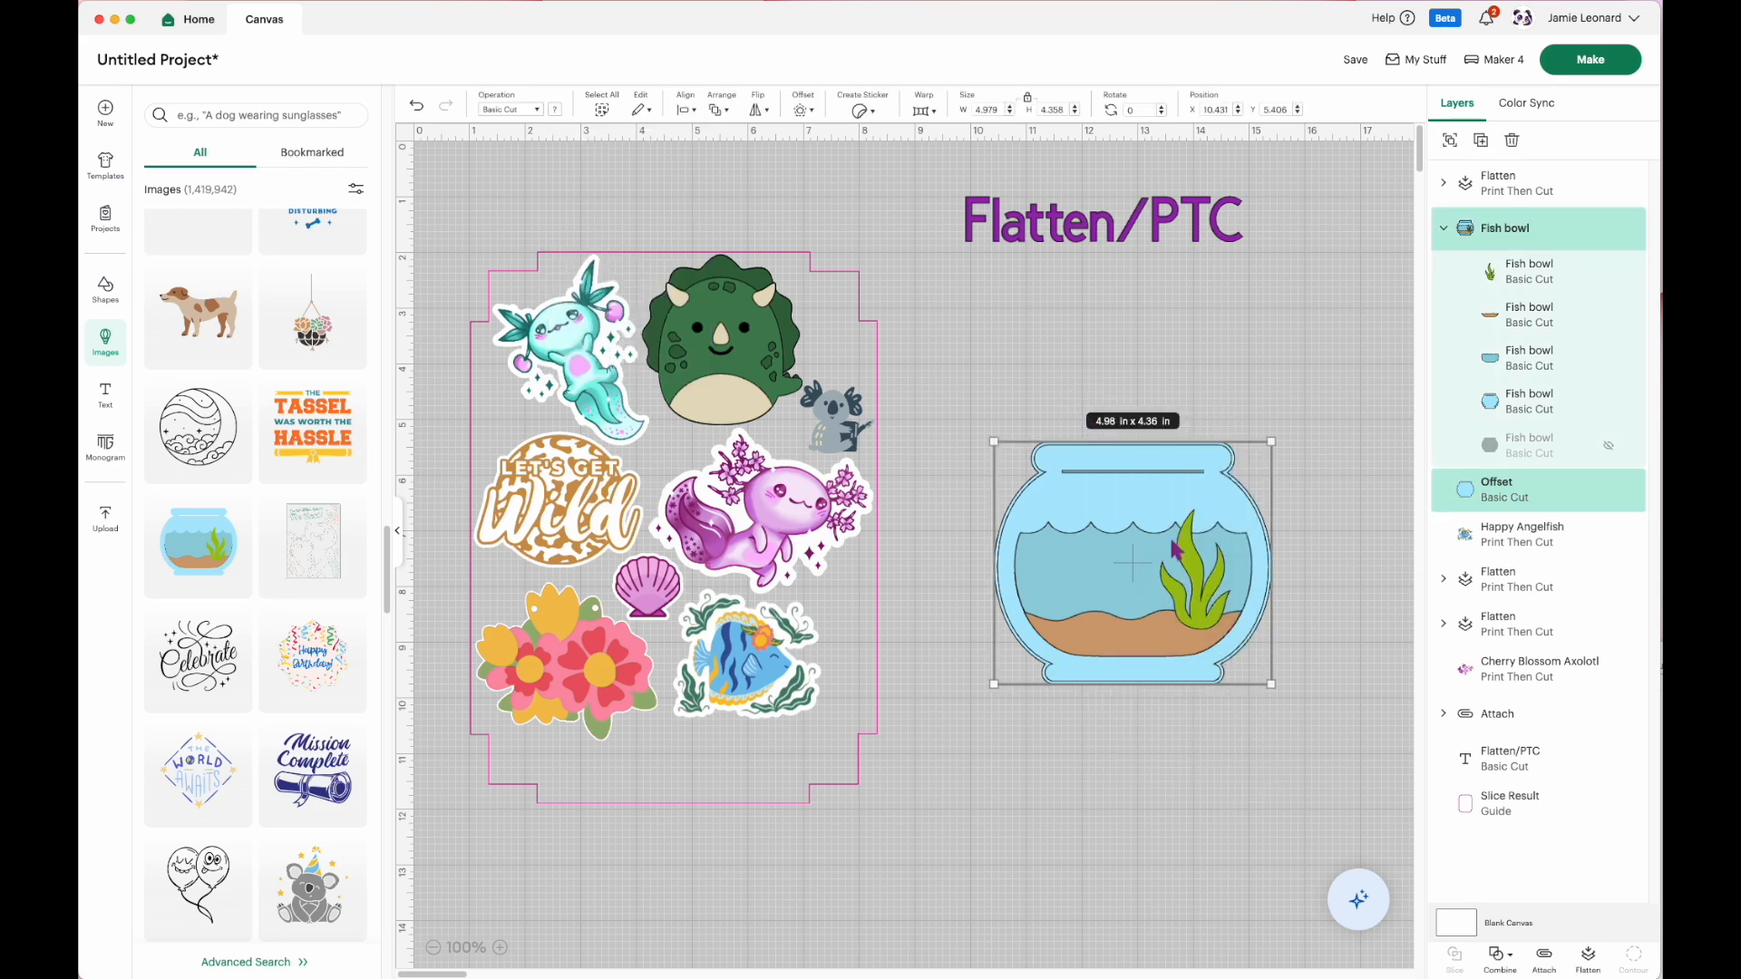
{"action": "left_click", "coordinate": [1587, 958]}
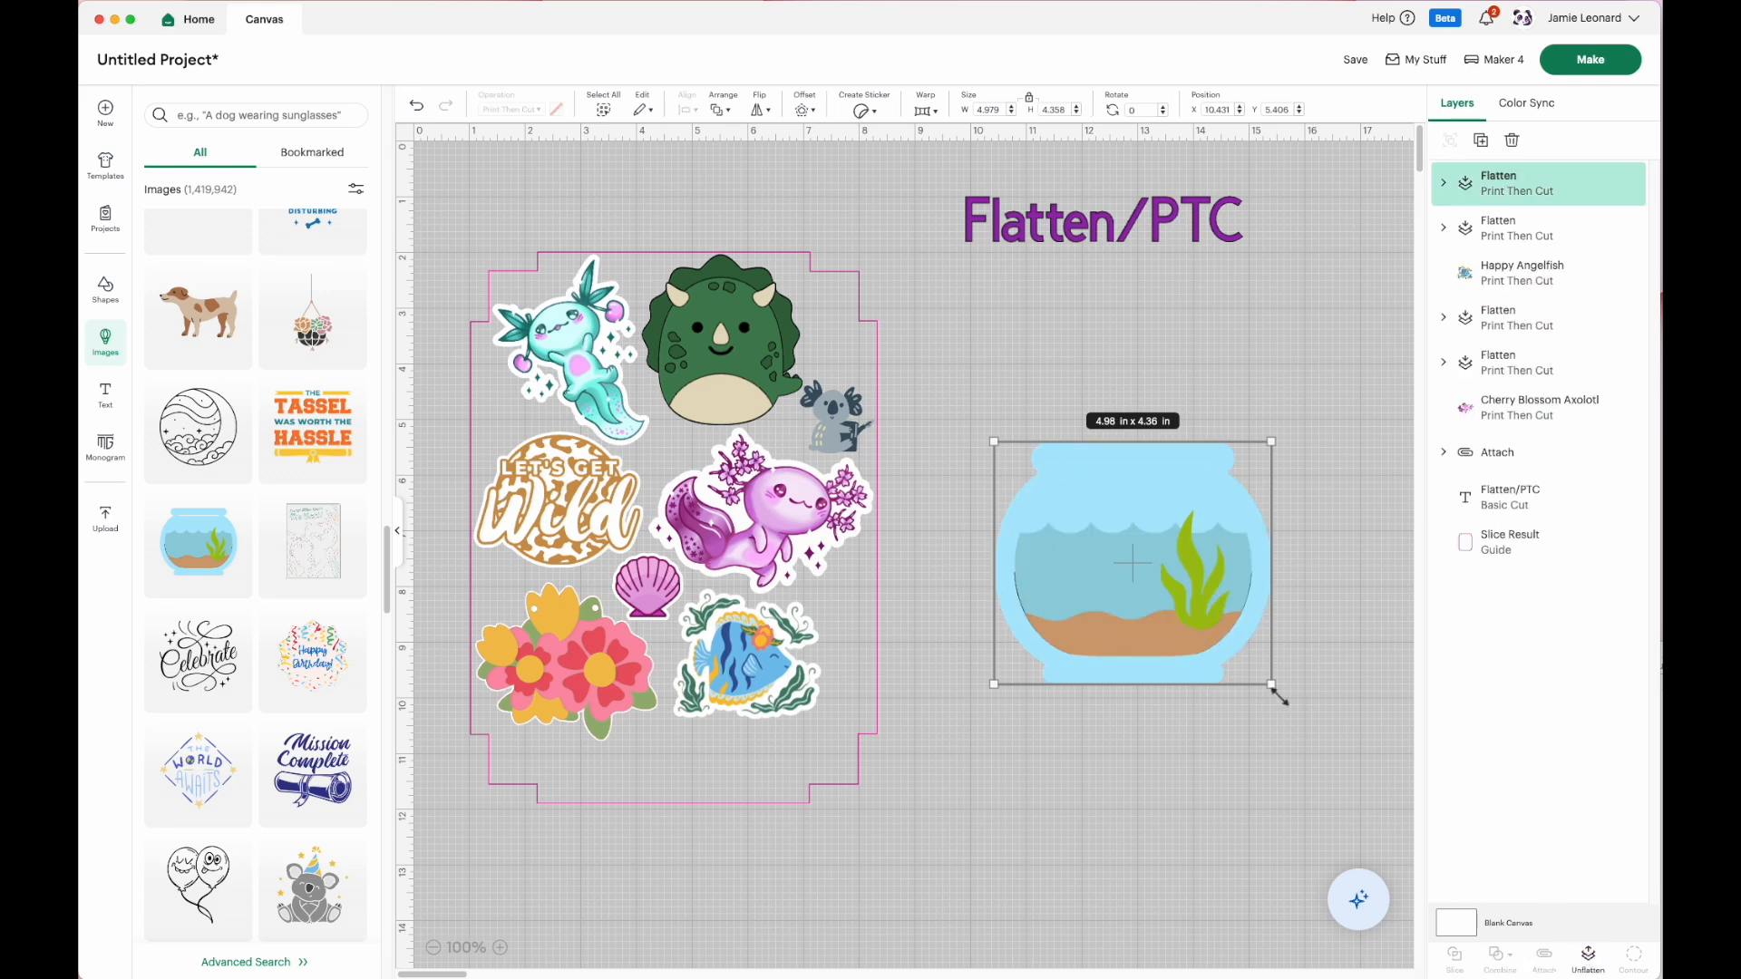
{"action": "left_click_drag", "start_coordinate": [1270, 686], "coordinate": [673, 784]}
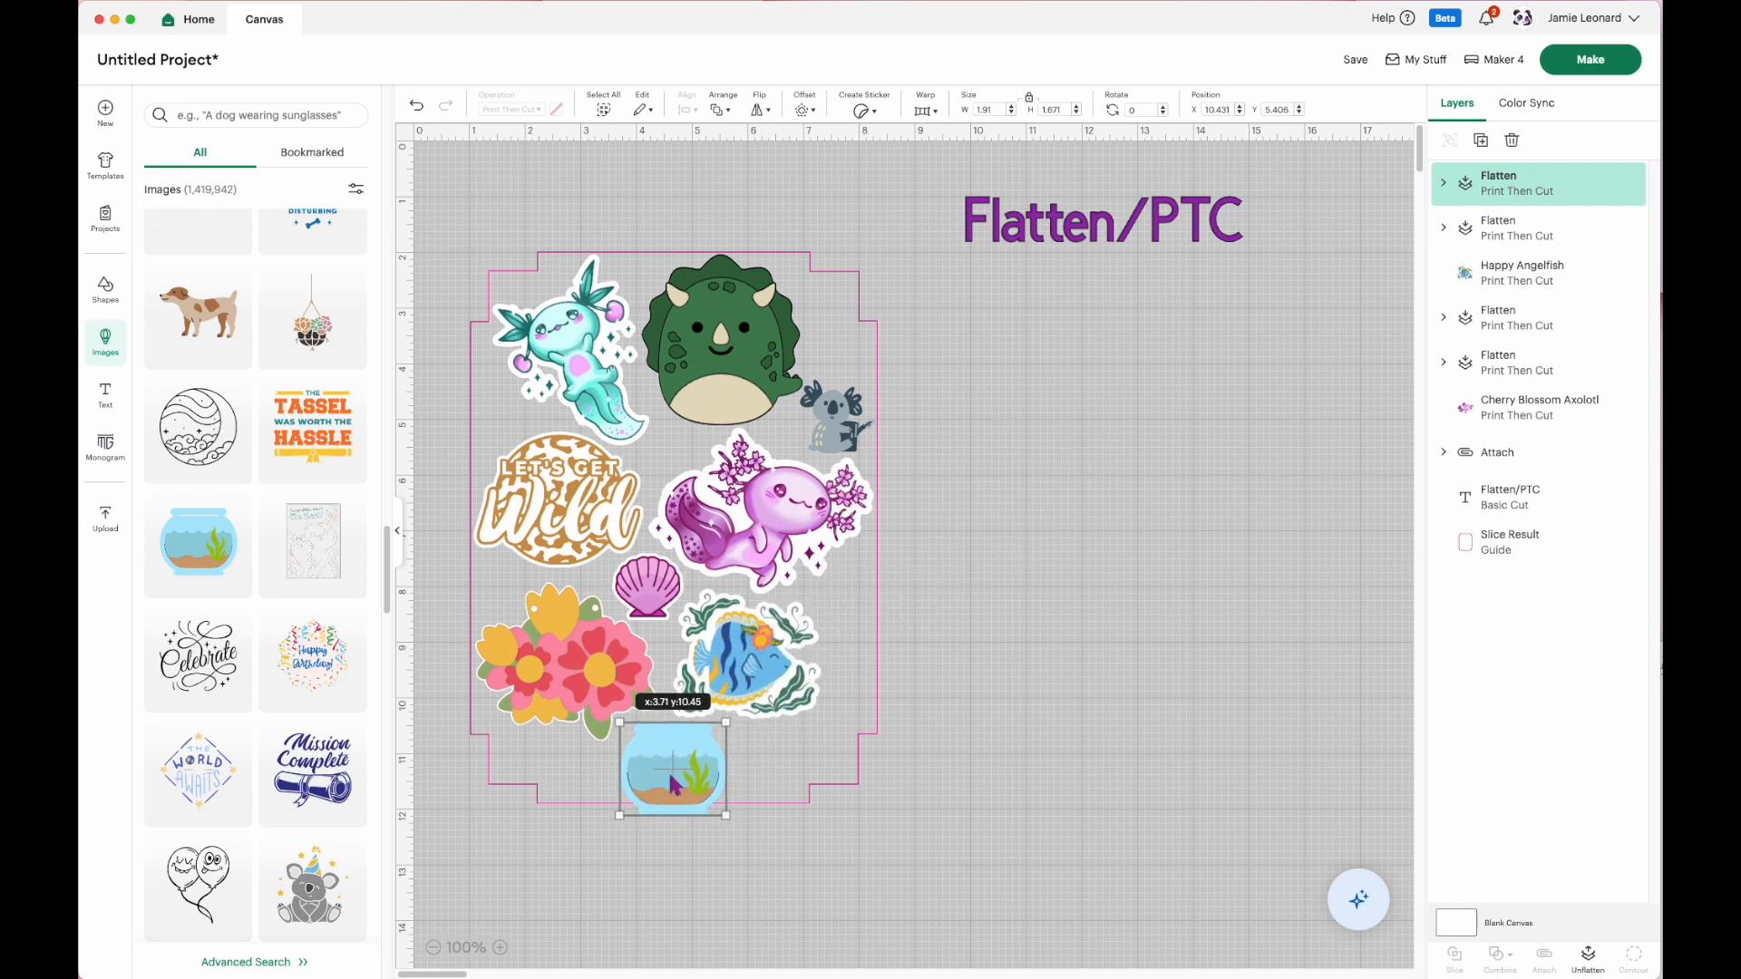
{"action": "left_click_drag", "start_coordinate": [725, 815], "coordinate": [749, 766]}
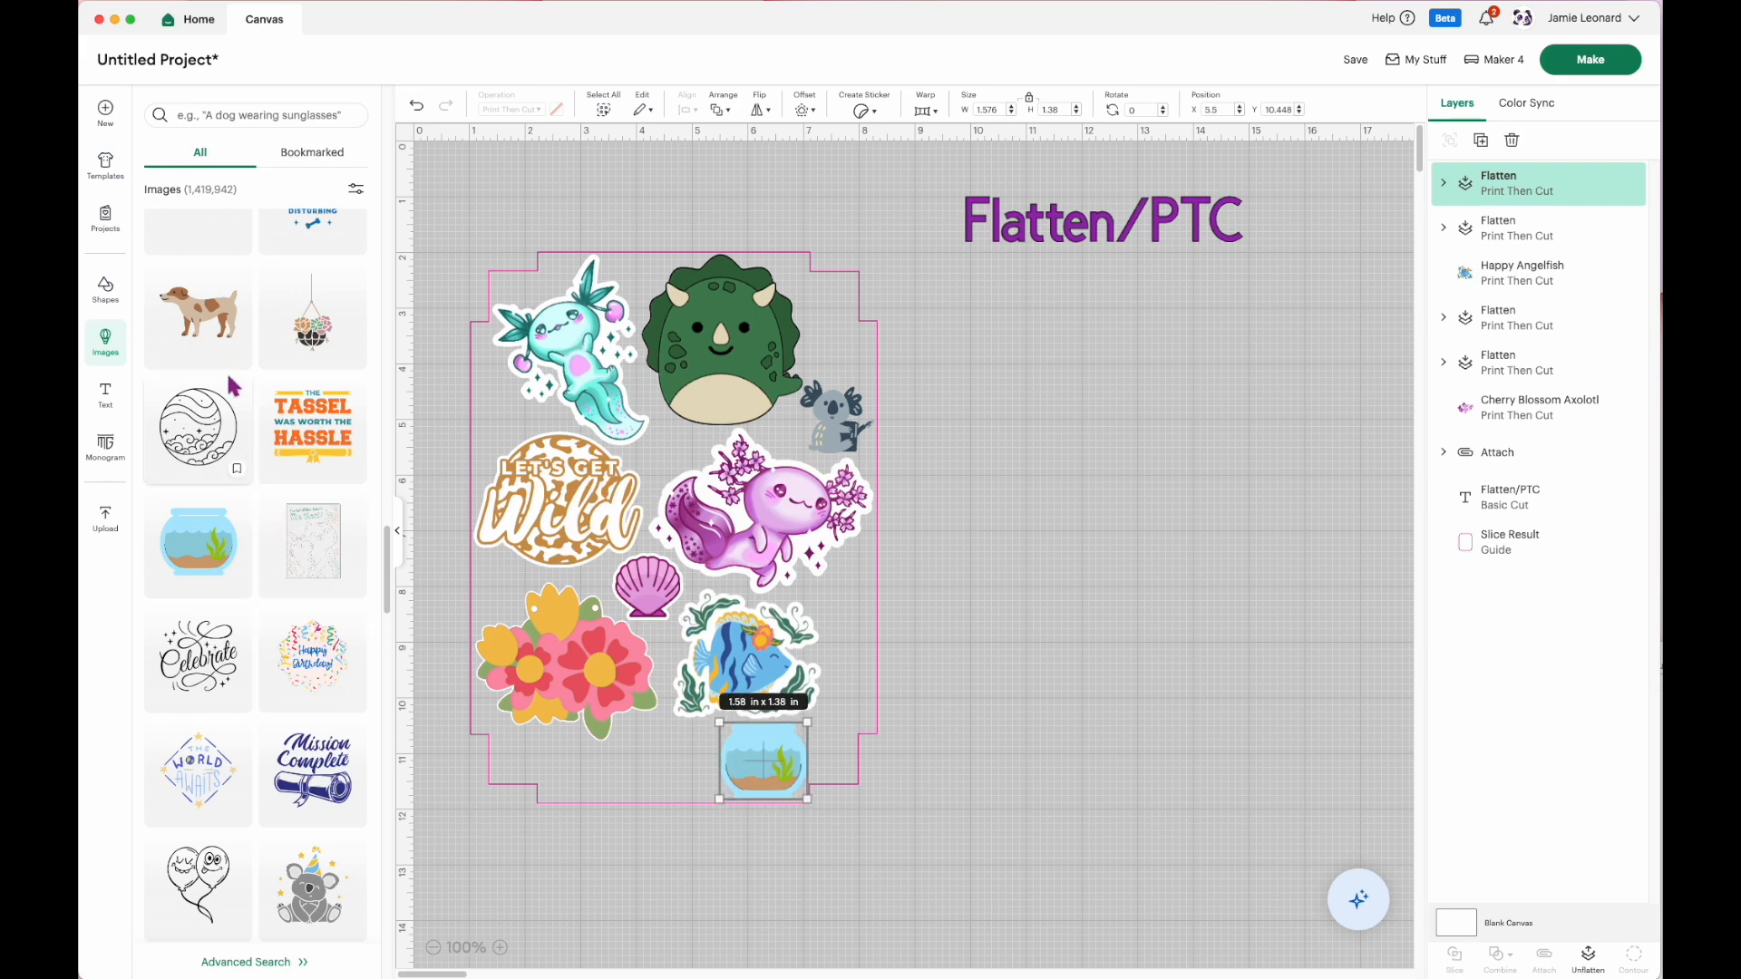
Add the Jack Russell image, move it to open canvas beside the guide, and flatten it without an offset.
{"action": "left_click", "coordinate": [203, 325]}
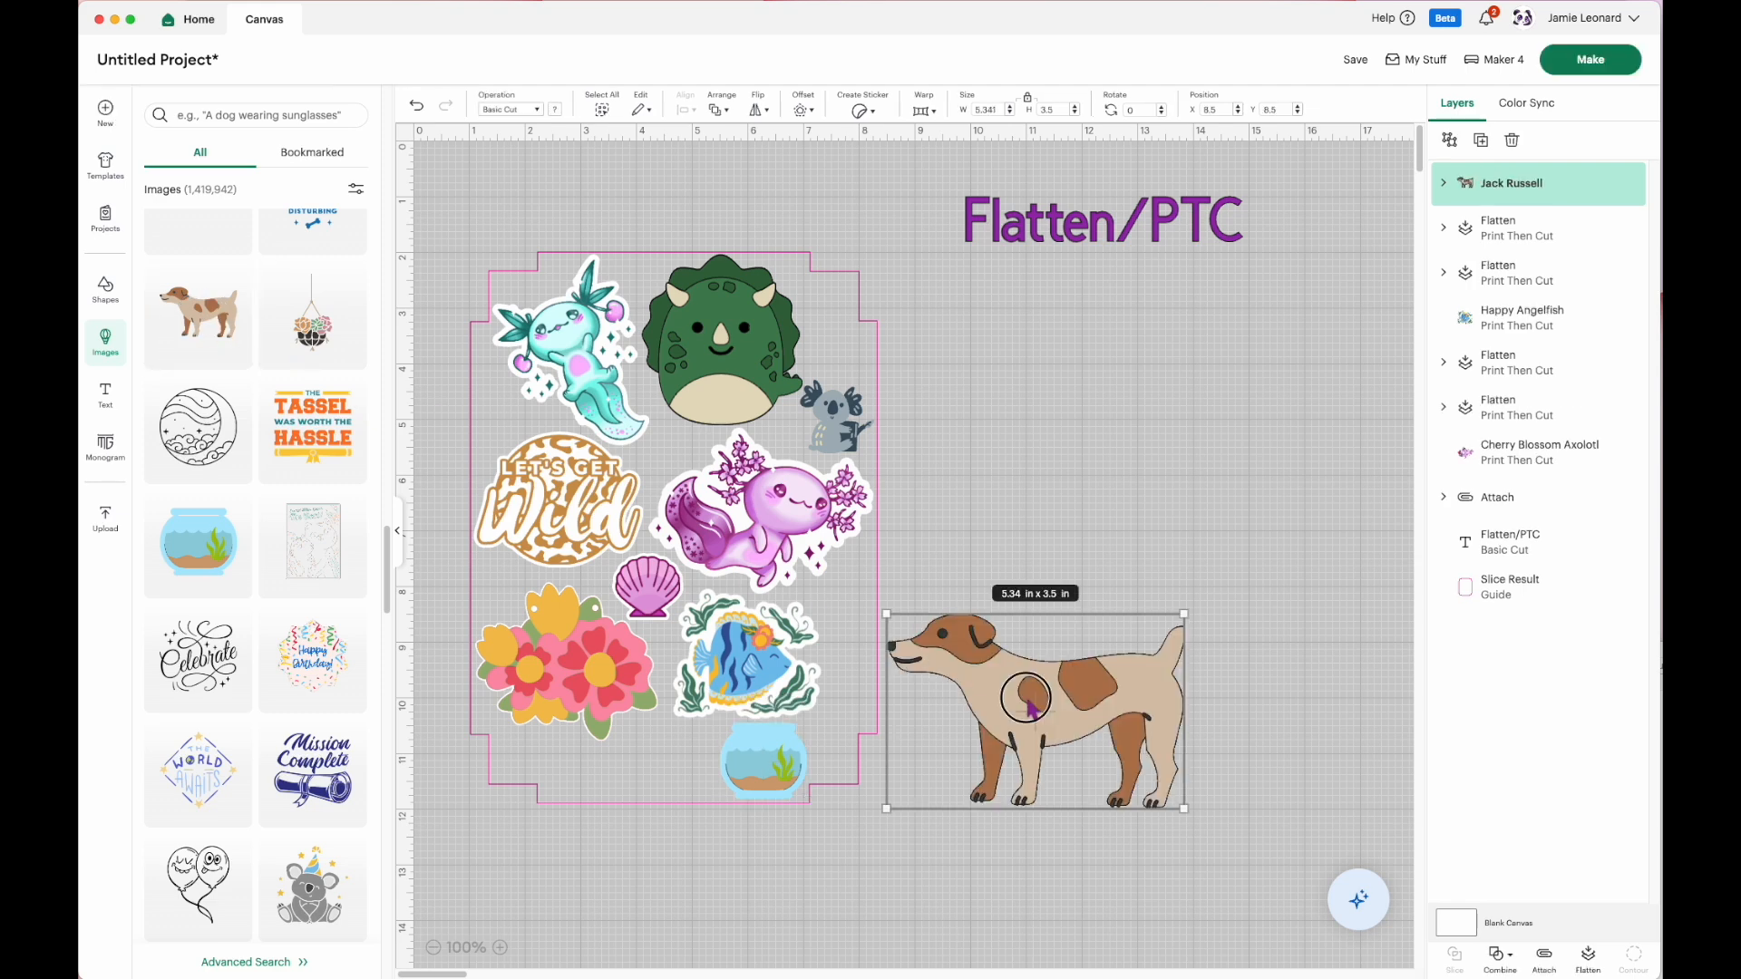
{"action": "left_click_drag", "start_coordinate": [1028, 701], "coordinate": [1048, 544]}
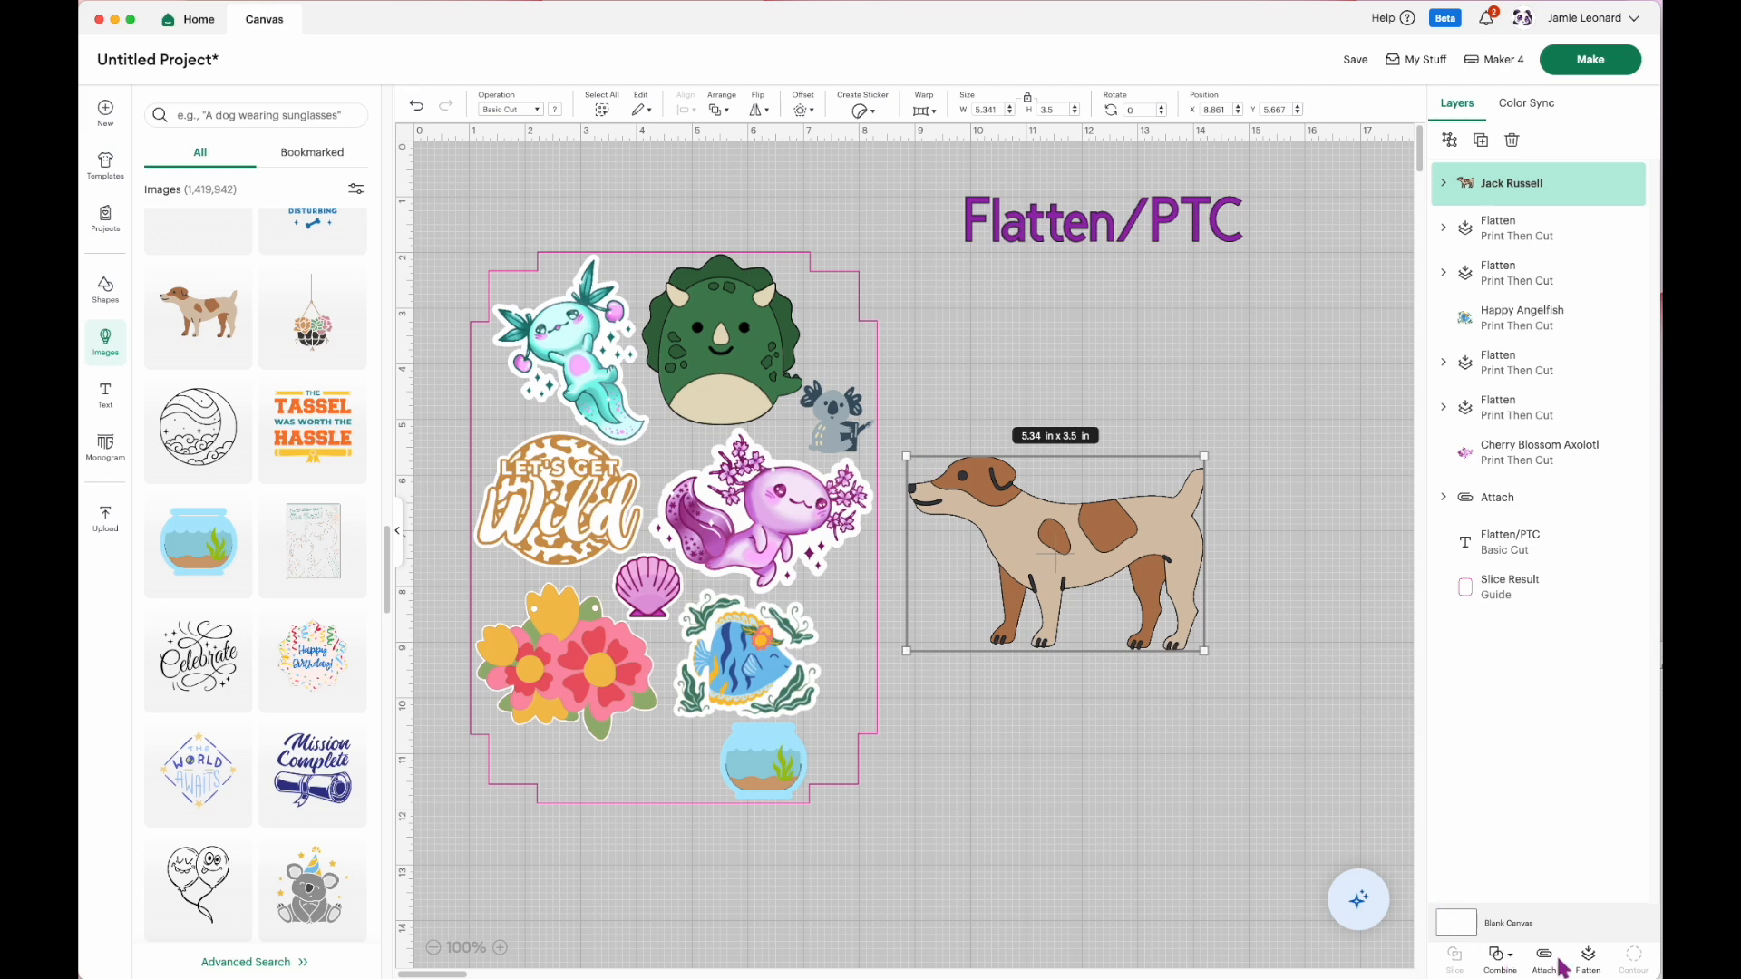
{"action": "left_click", "coordinate": [1589, 959]}
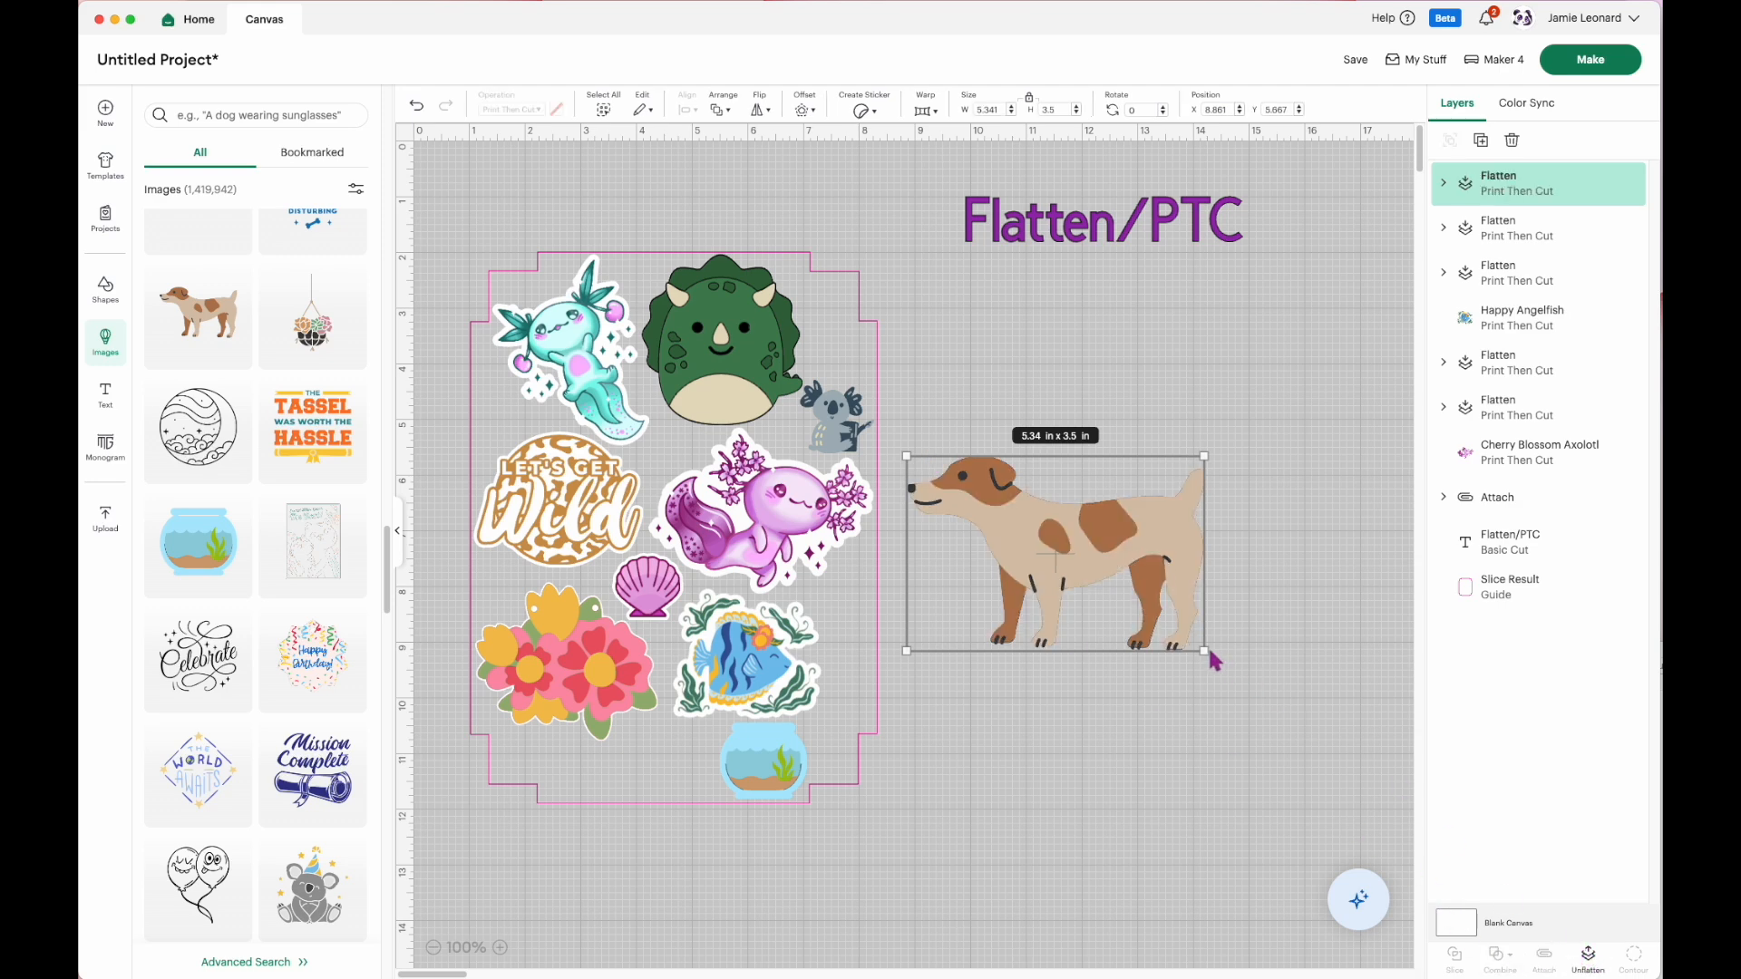
Shrink the flattened Jack Russell and place it inside the guide just below the flowers.
{"action": "left_click_drag", "start_coordinate": [1204, 650], "coordinate": [585, 766]}
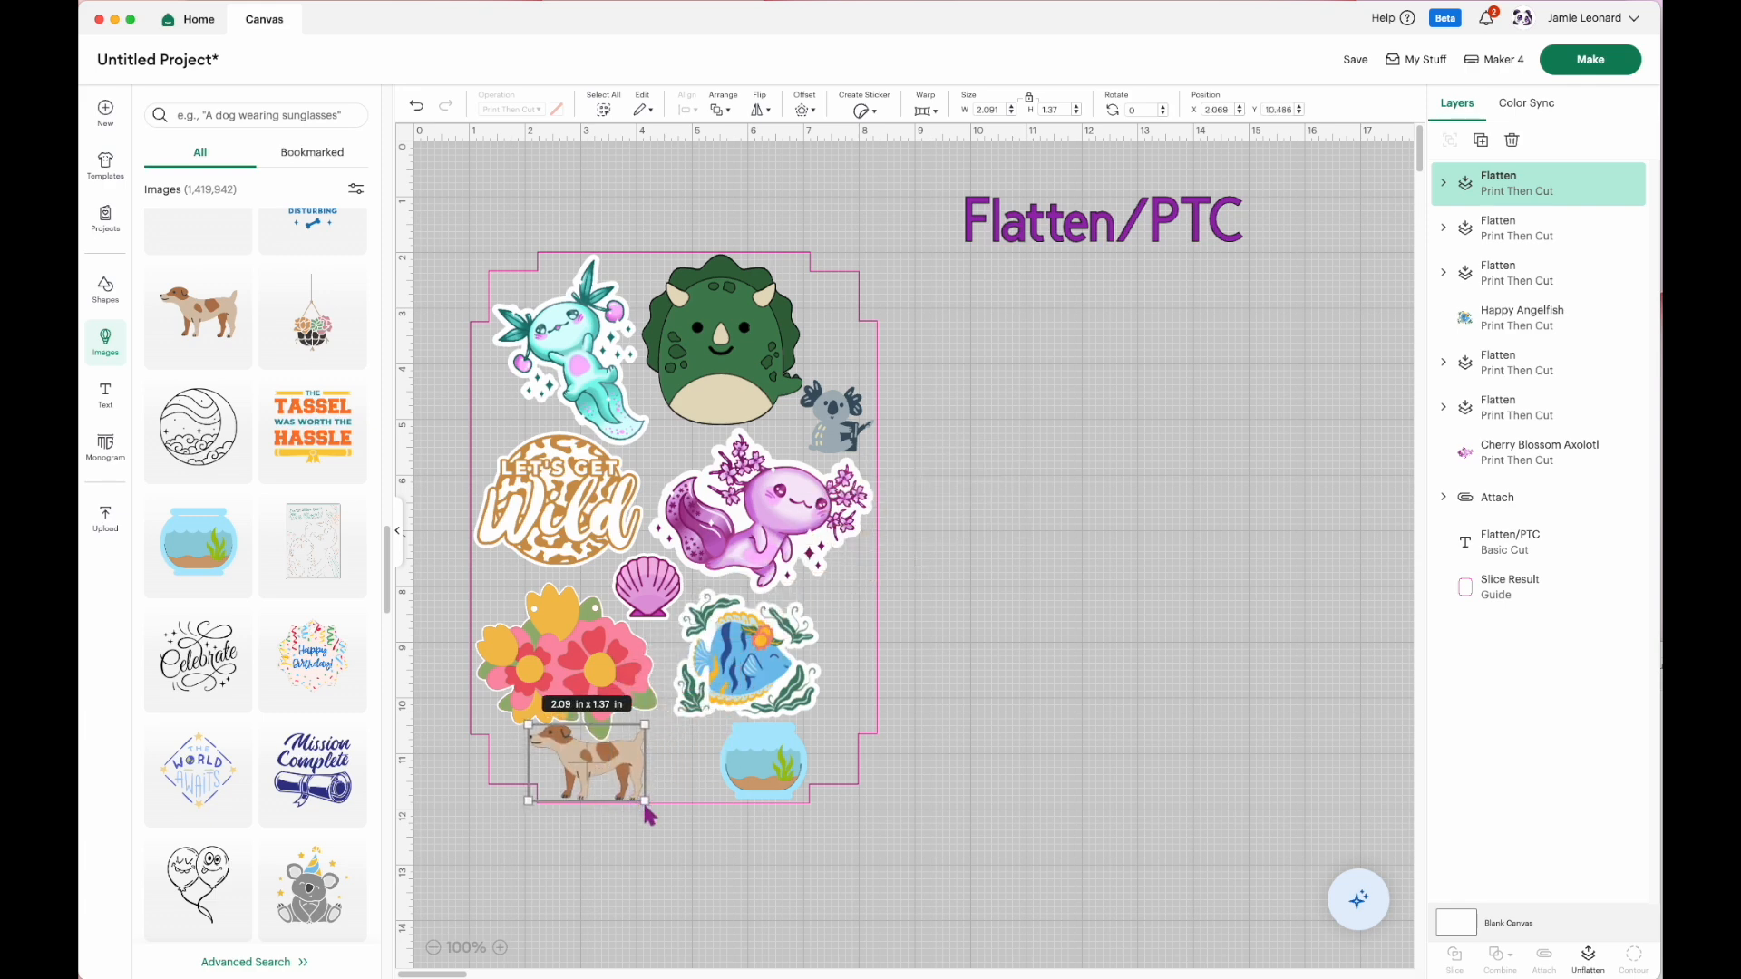
{"action": "left_click_drag", "start_coordinate": [647, 801], "coordinate": [581, 764]}
{"action": "left_click", "coordinate": [638, 897]}
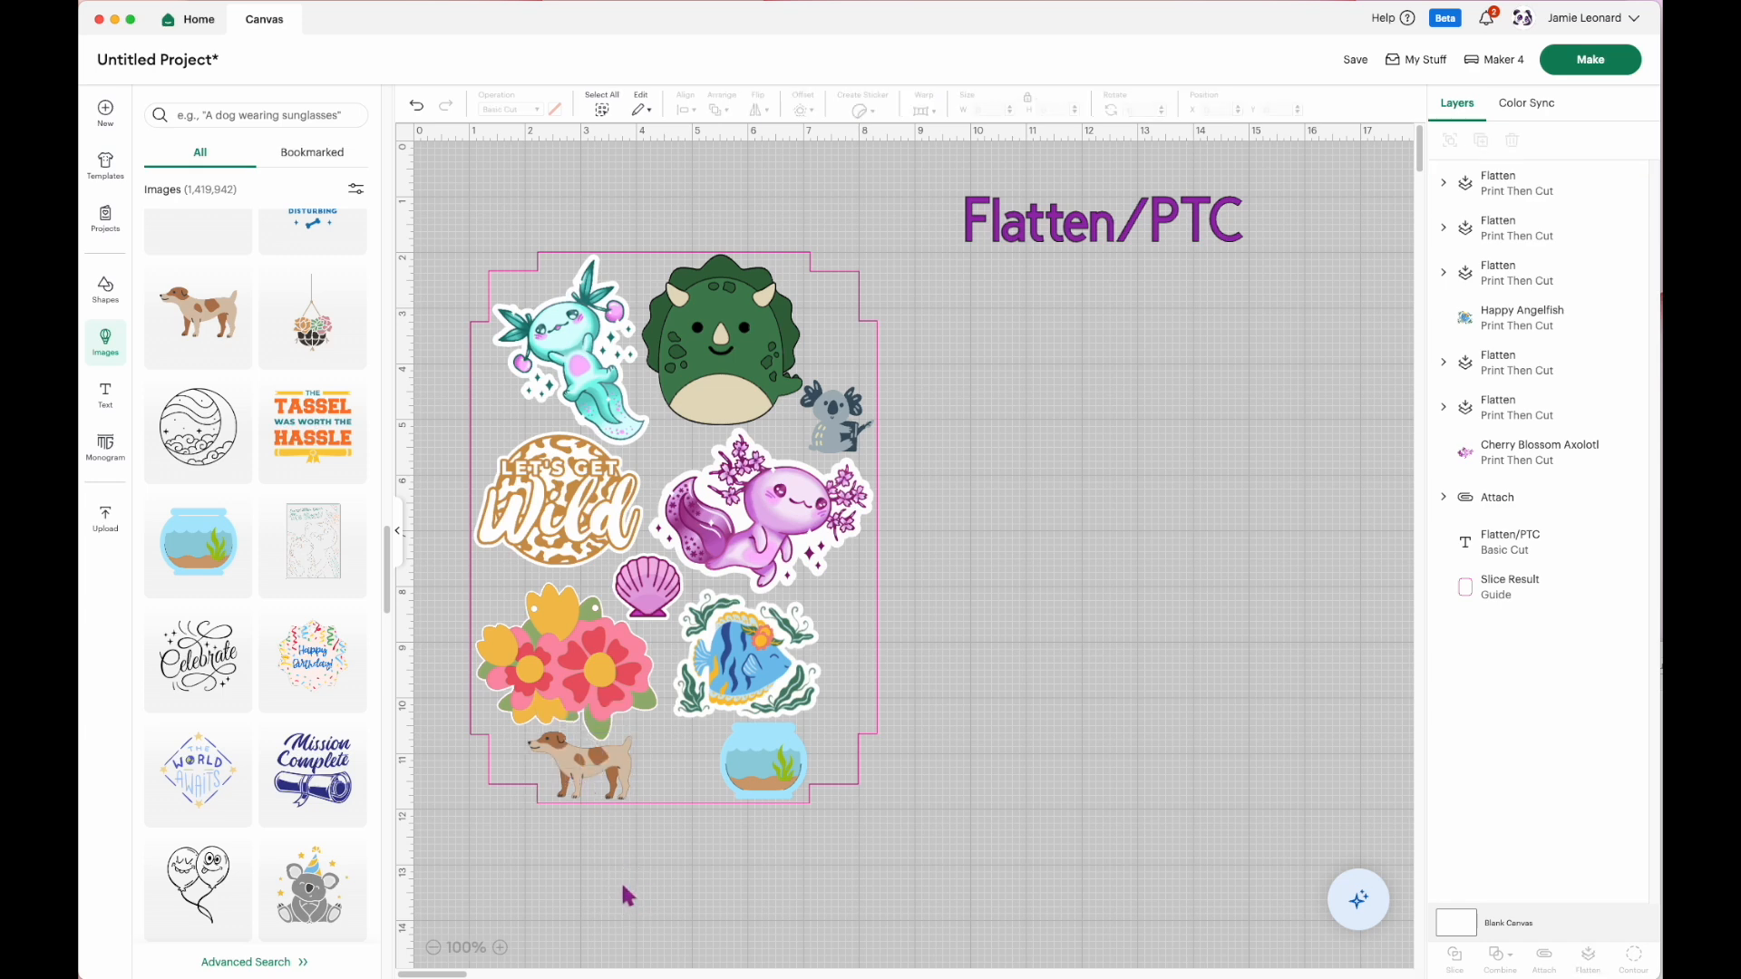
Add the Happy Birthday customizable tag to open canvas beside the guide and flatten its text and tag layers together.
{"action": "left_click", "coordinate": [316, 668]}
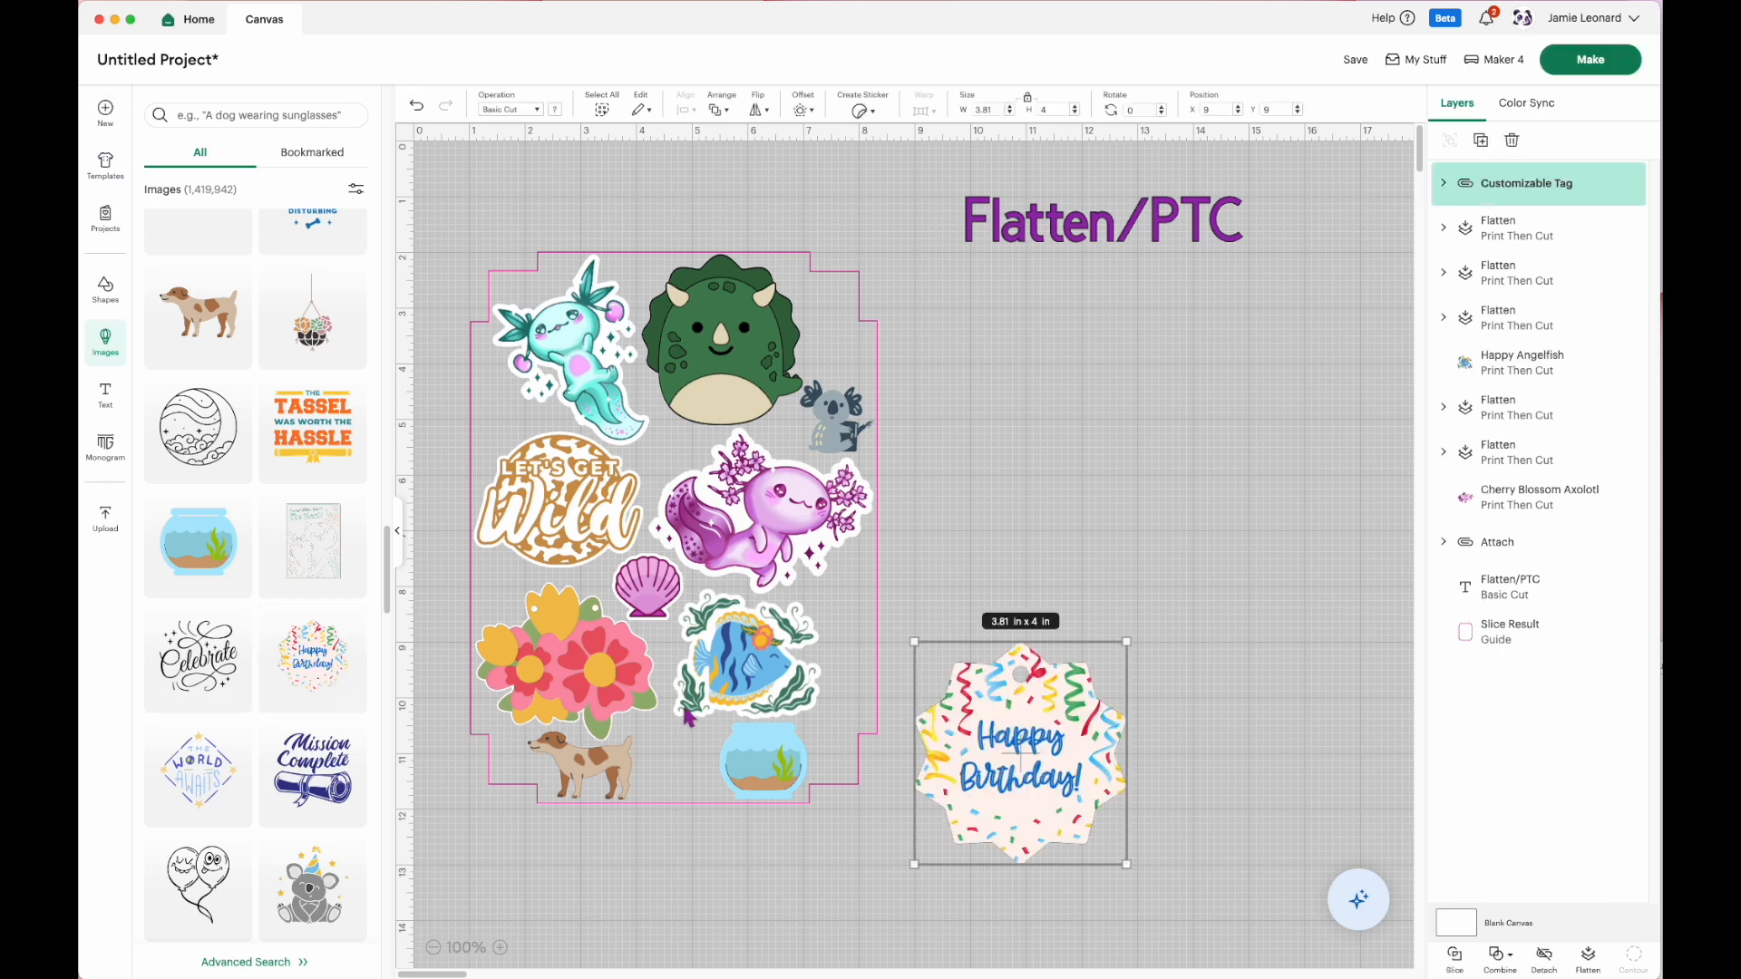
{"action": "left_click_drag", "start_coordinate": [1017, 794], "coordinate": [1022, 640]}
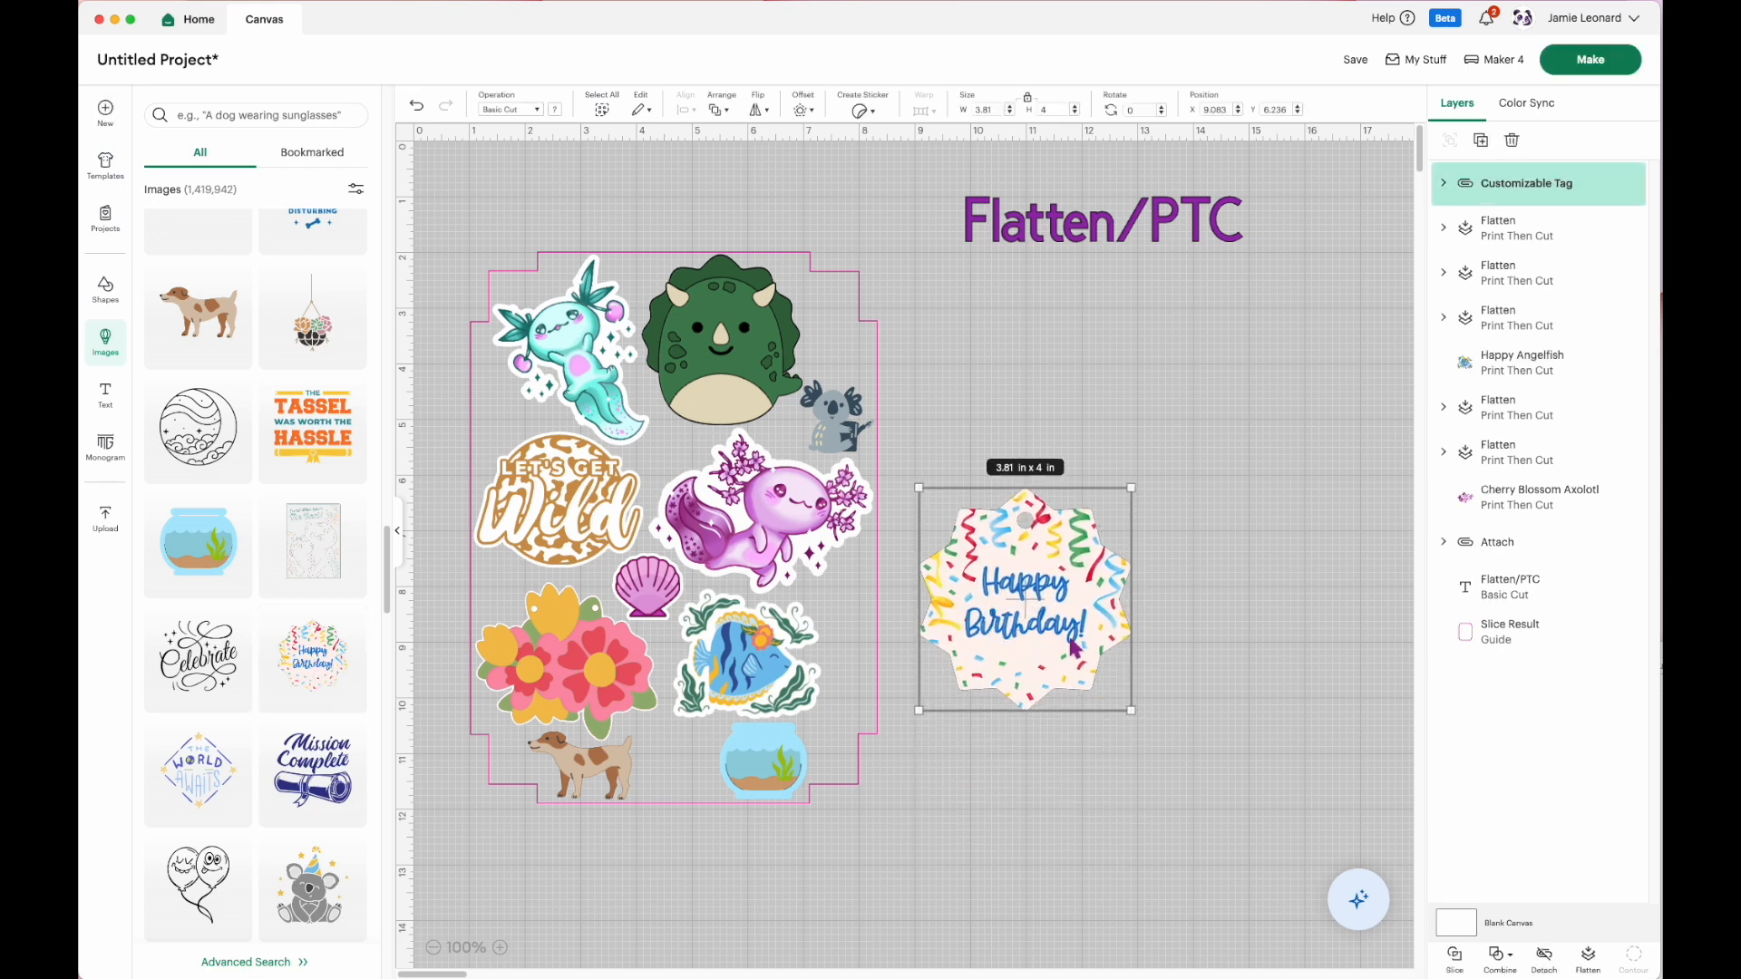
{"action": "left_click", "coordinate": [1444, 184]}
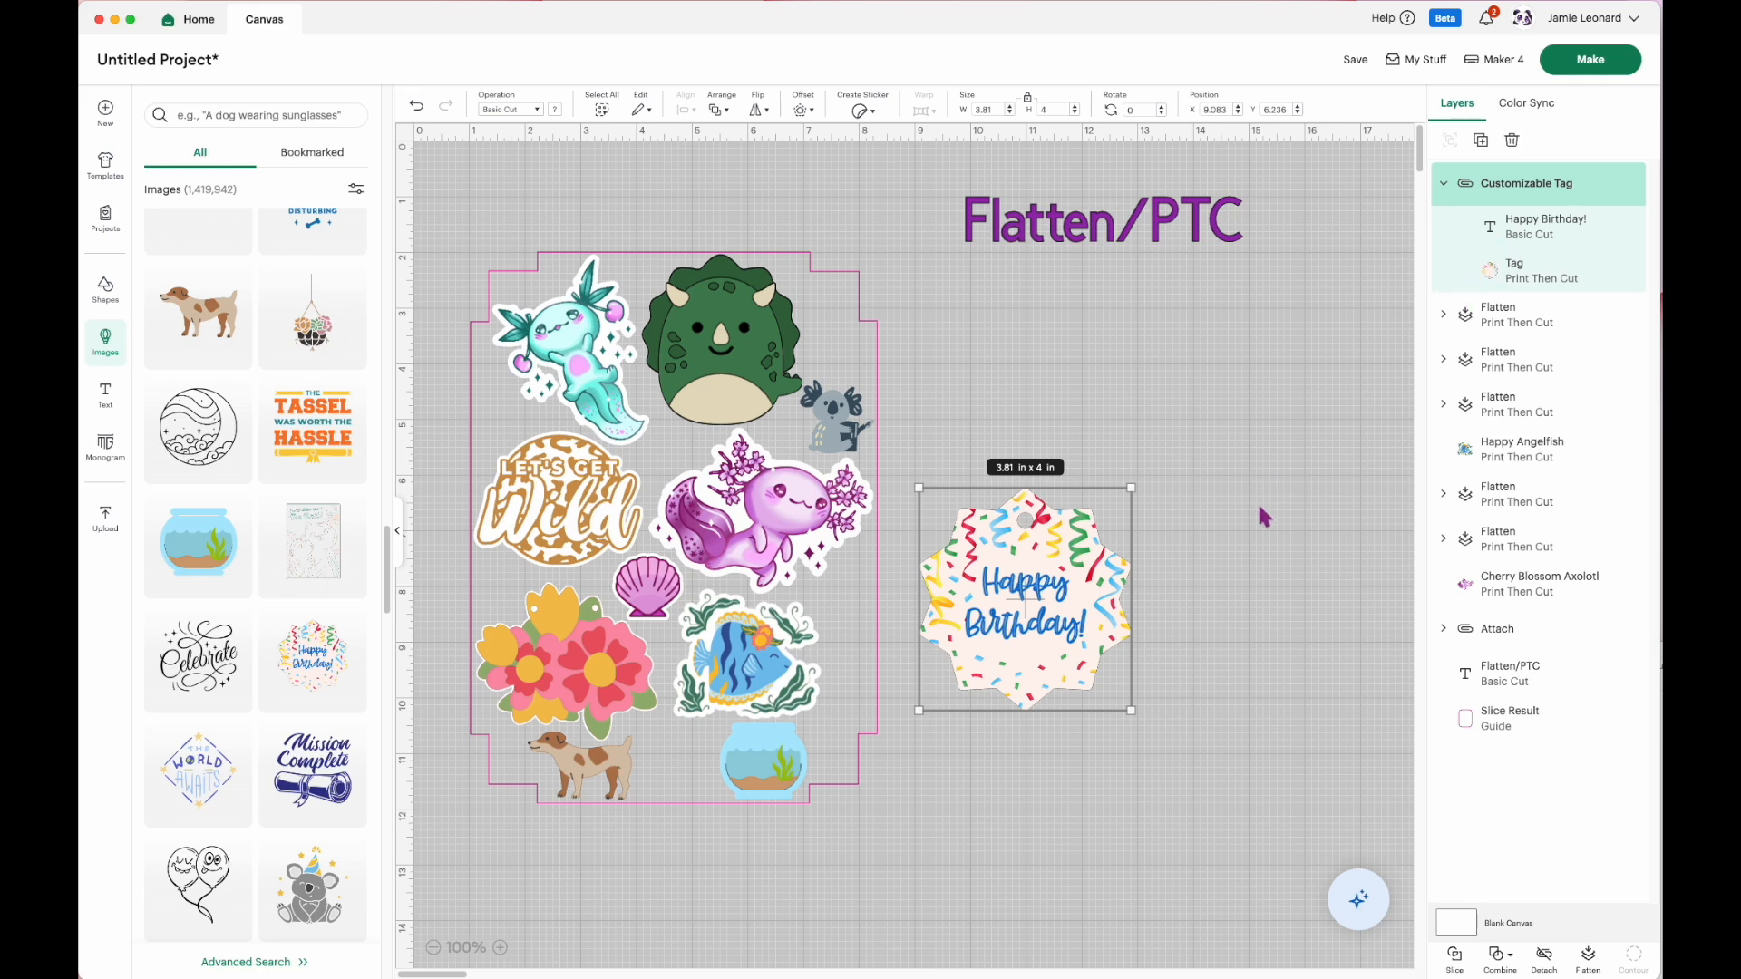
{"action": "left_click", "coordinate": [1215, 755]}
{"action": "left_click_drag", "start_coordinate": [1204, 779], "coordinate": [988, 495]}
{"action": "left_click", "coordinate": [1590, 959]}
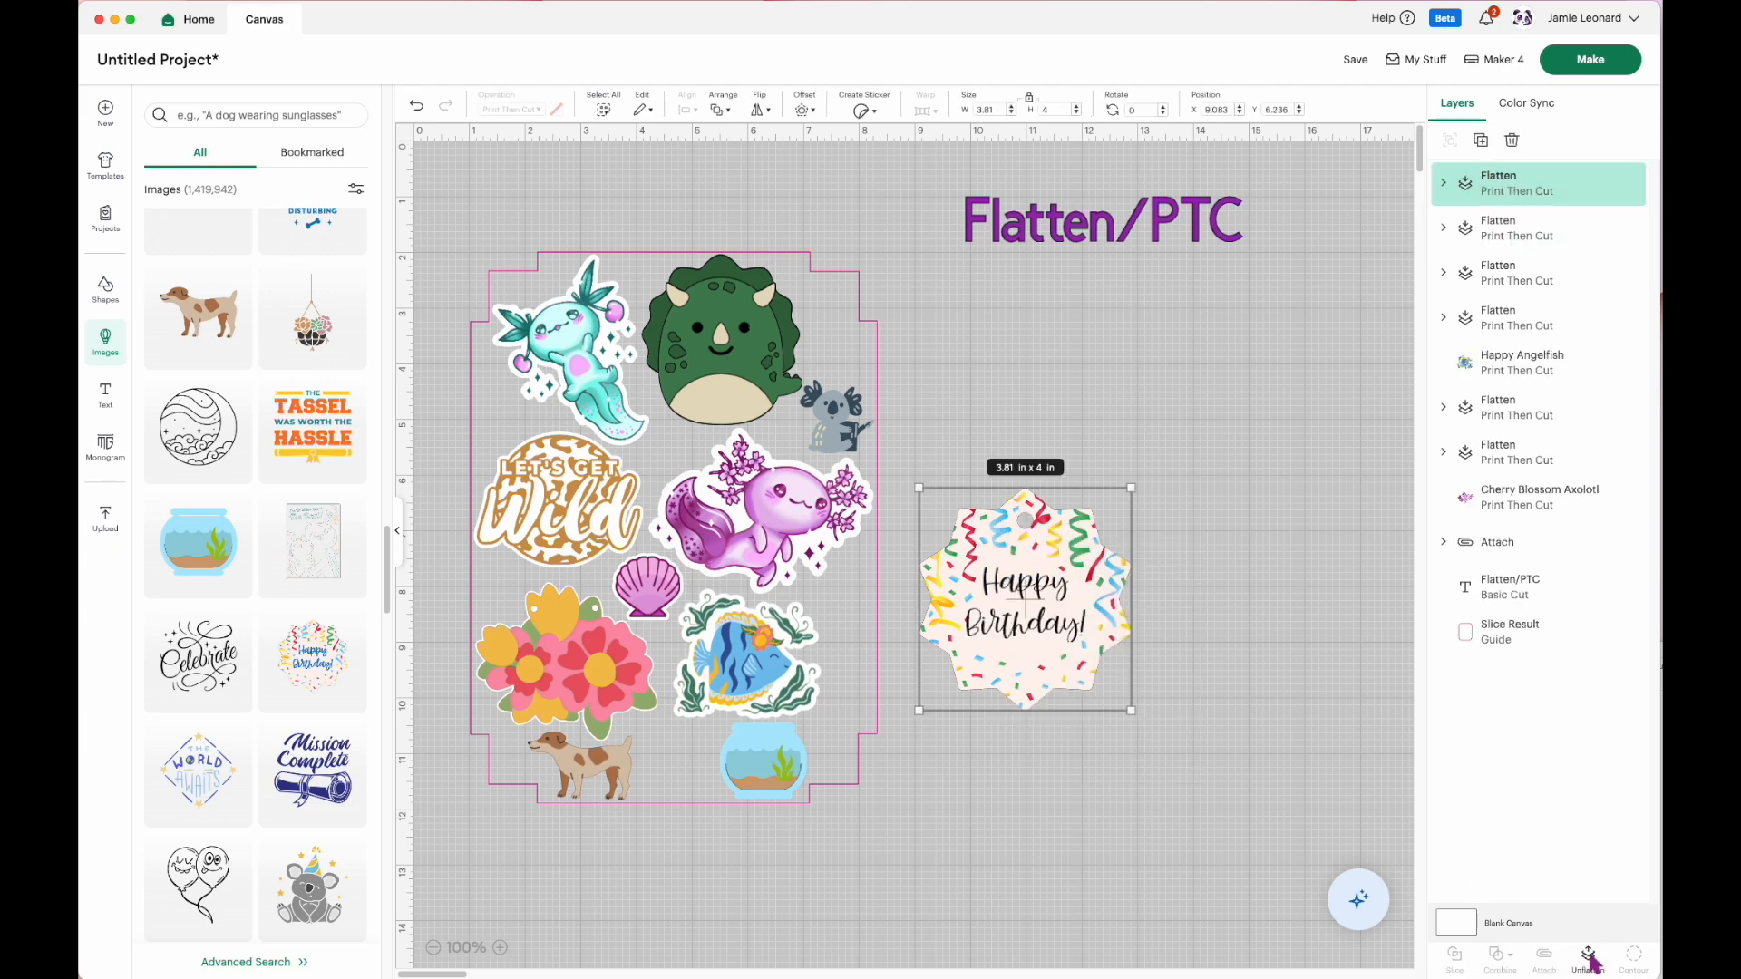
Fit the tag at 1.41 × 1.48 in between the dog and fish bowl, and place 1.12 × 1.17 in copies beside the angelfish and above the koala.
{"action": "left_click_drag", "start_coordinate": [1135, 715], "coordinate": [674, 764]}
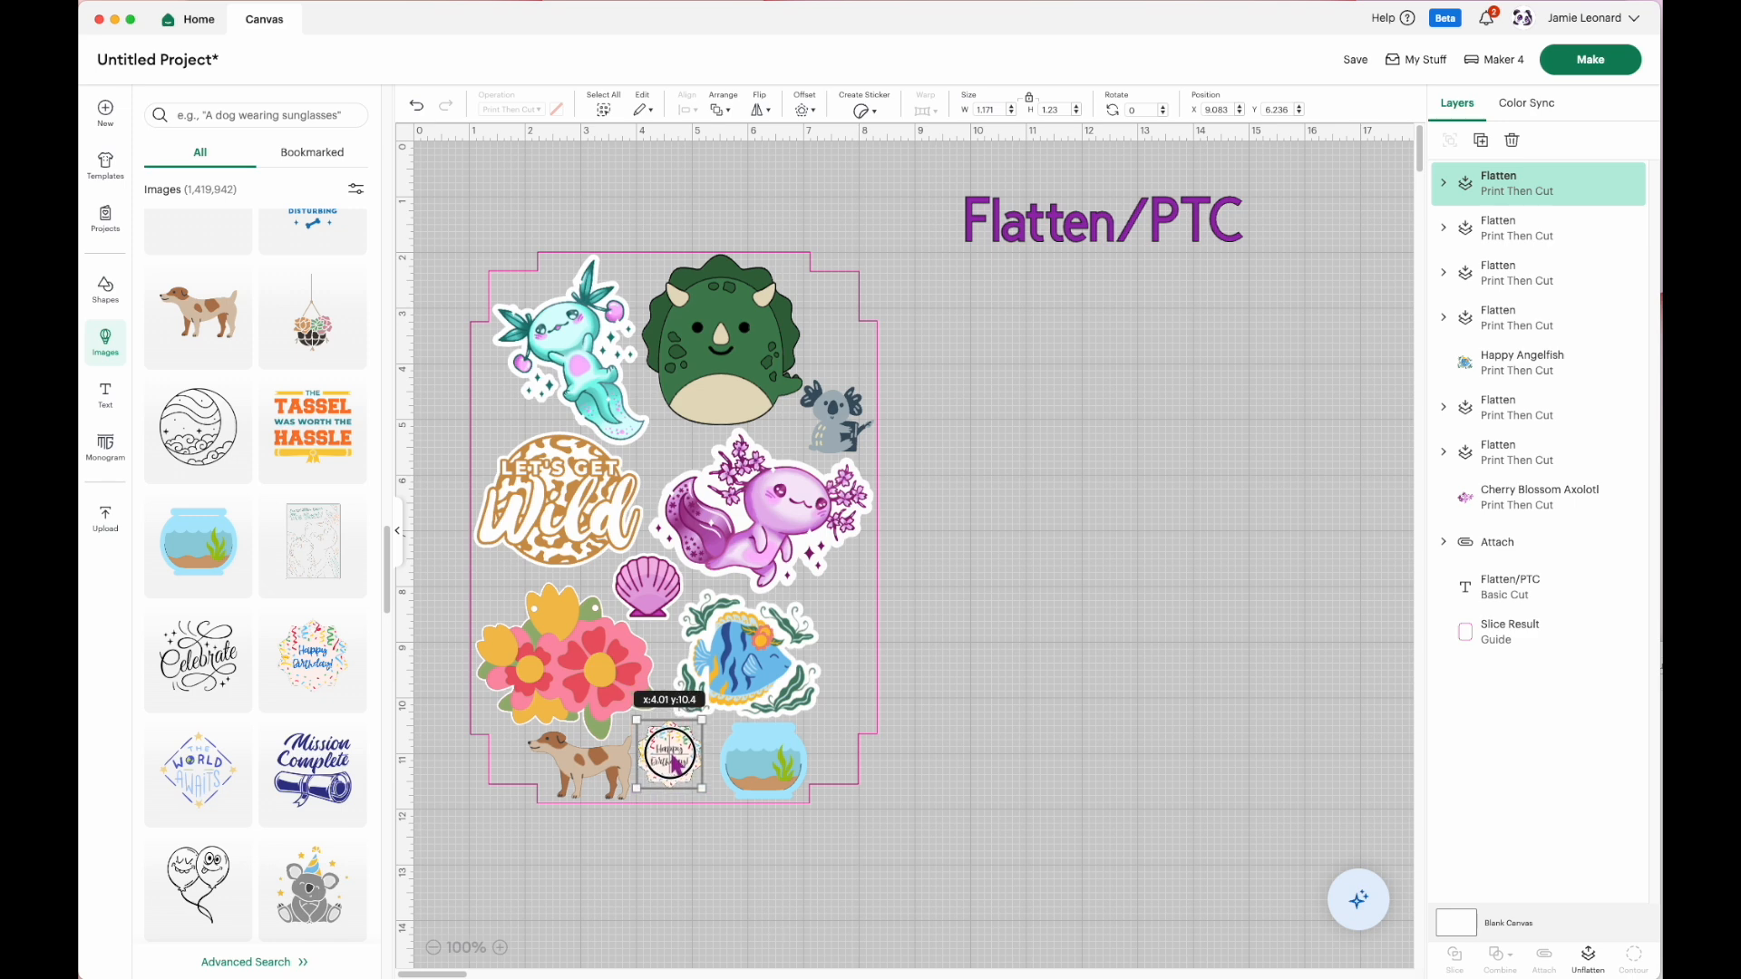
{"action": "left_click_drag", "start_coordinate": [704, 790], "coordinate": [712, 801]}
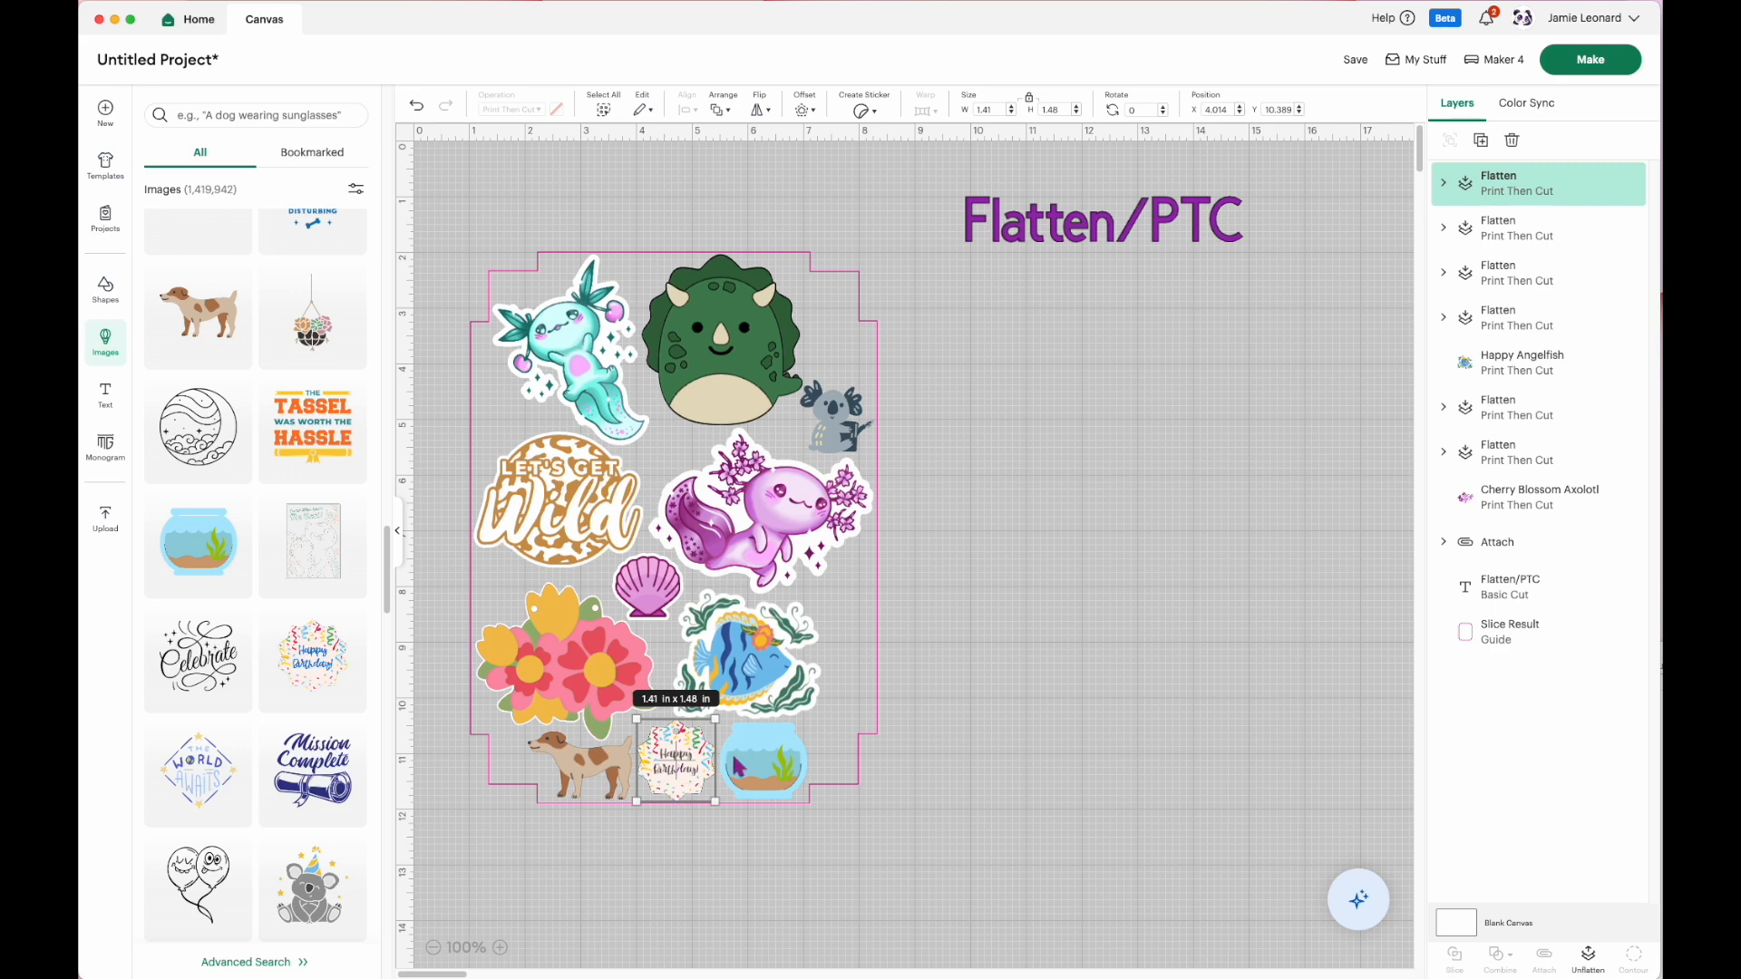
{"action": "left_click", "coordinate": [1481, 140]}
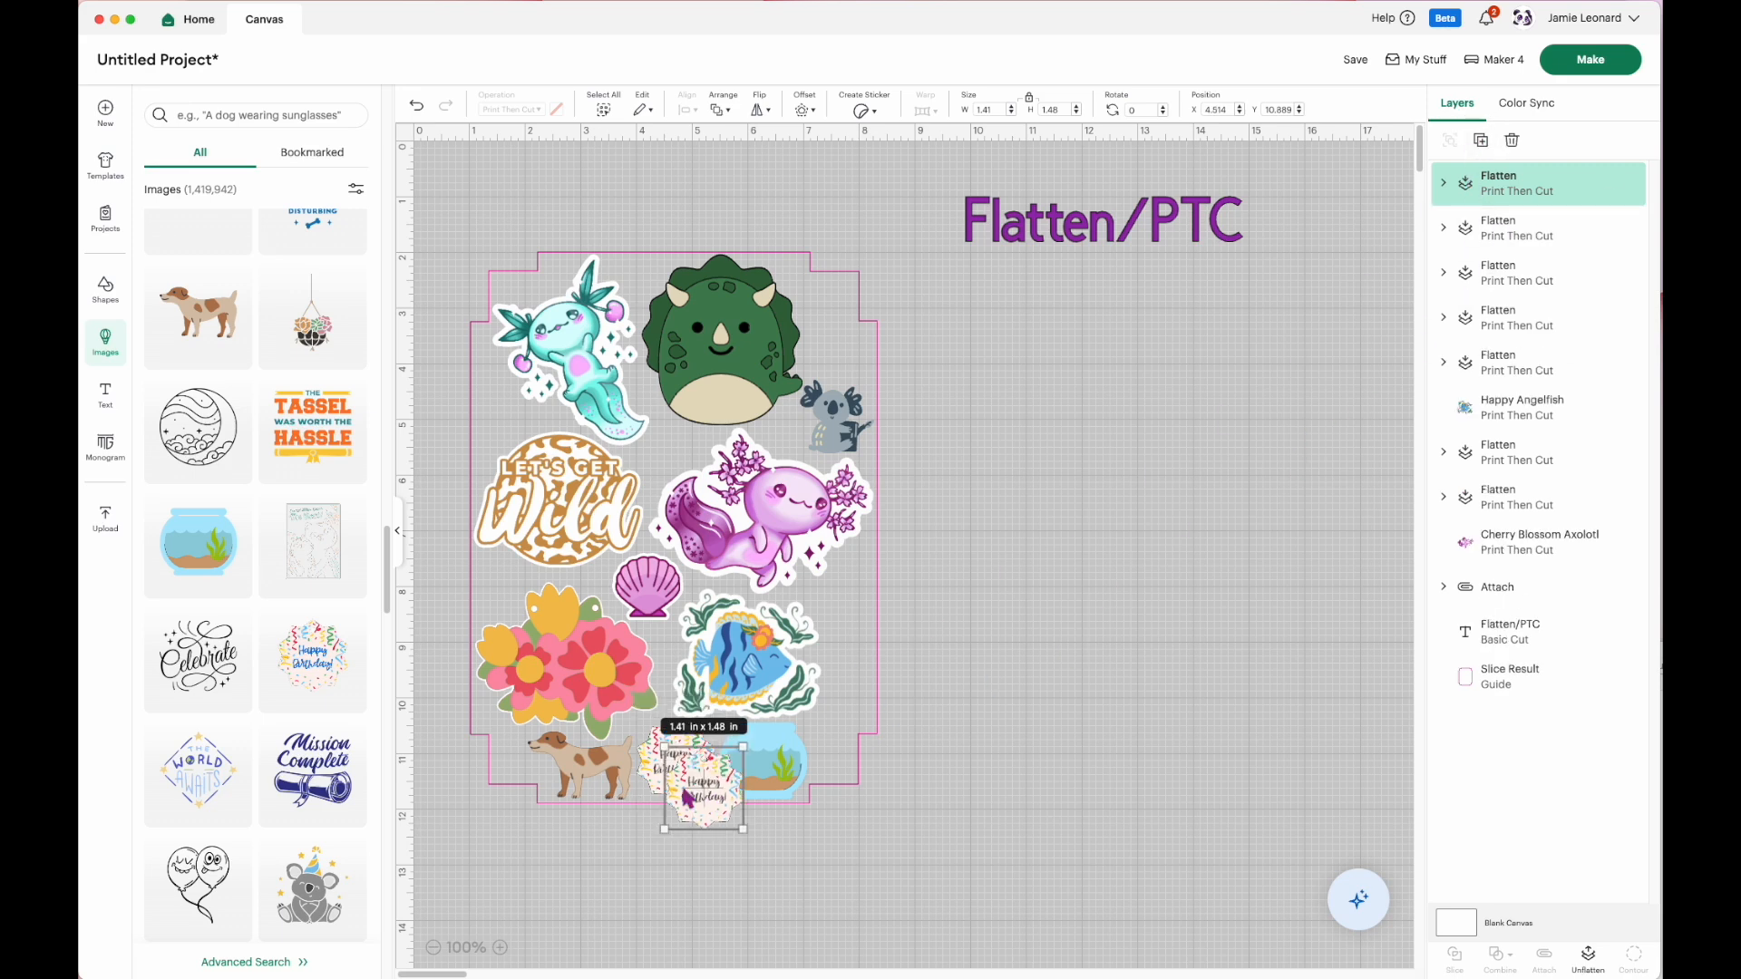
{"action": "left_click_drag", "start_coordinate": [699, 798], "coordinate": [854, 610]}
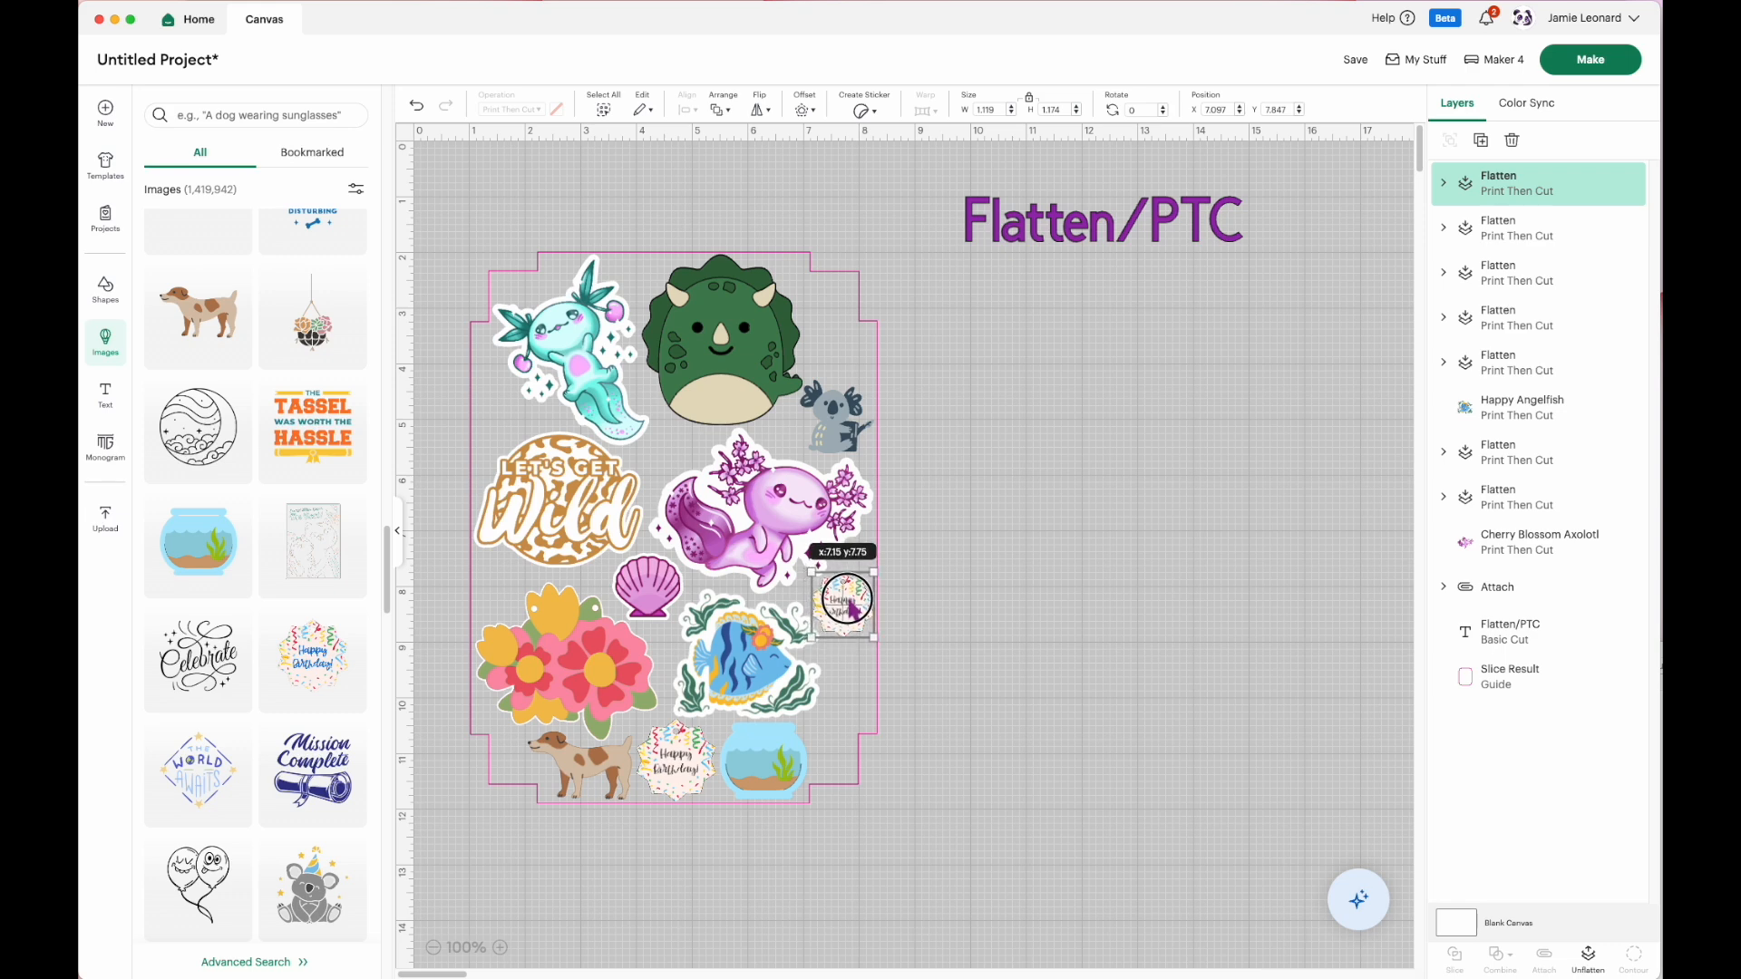
{"action": "left_click", "coordinate": [1480, 141]}
{"action": "left_click_drag", "start_coordinate": [870, 651], "coordinate": [831, 366]}
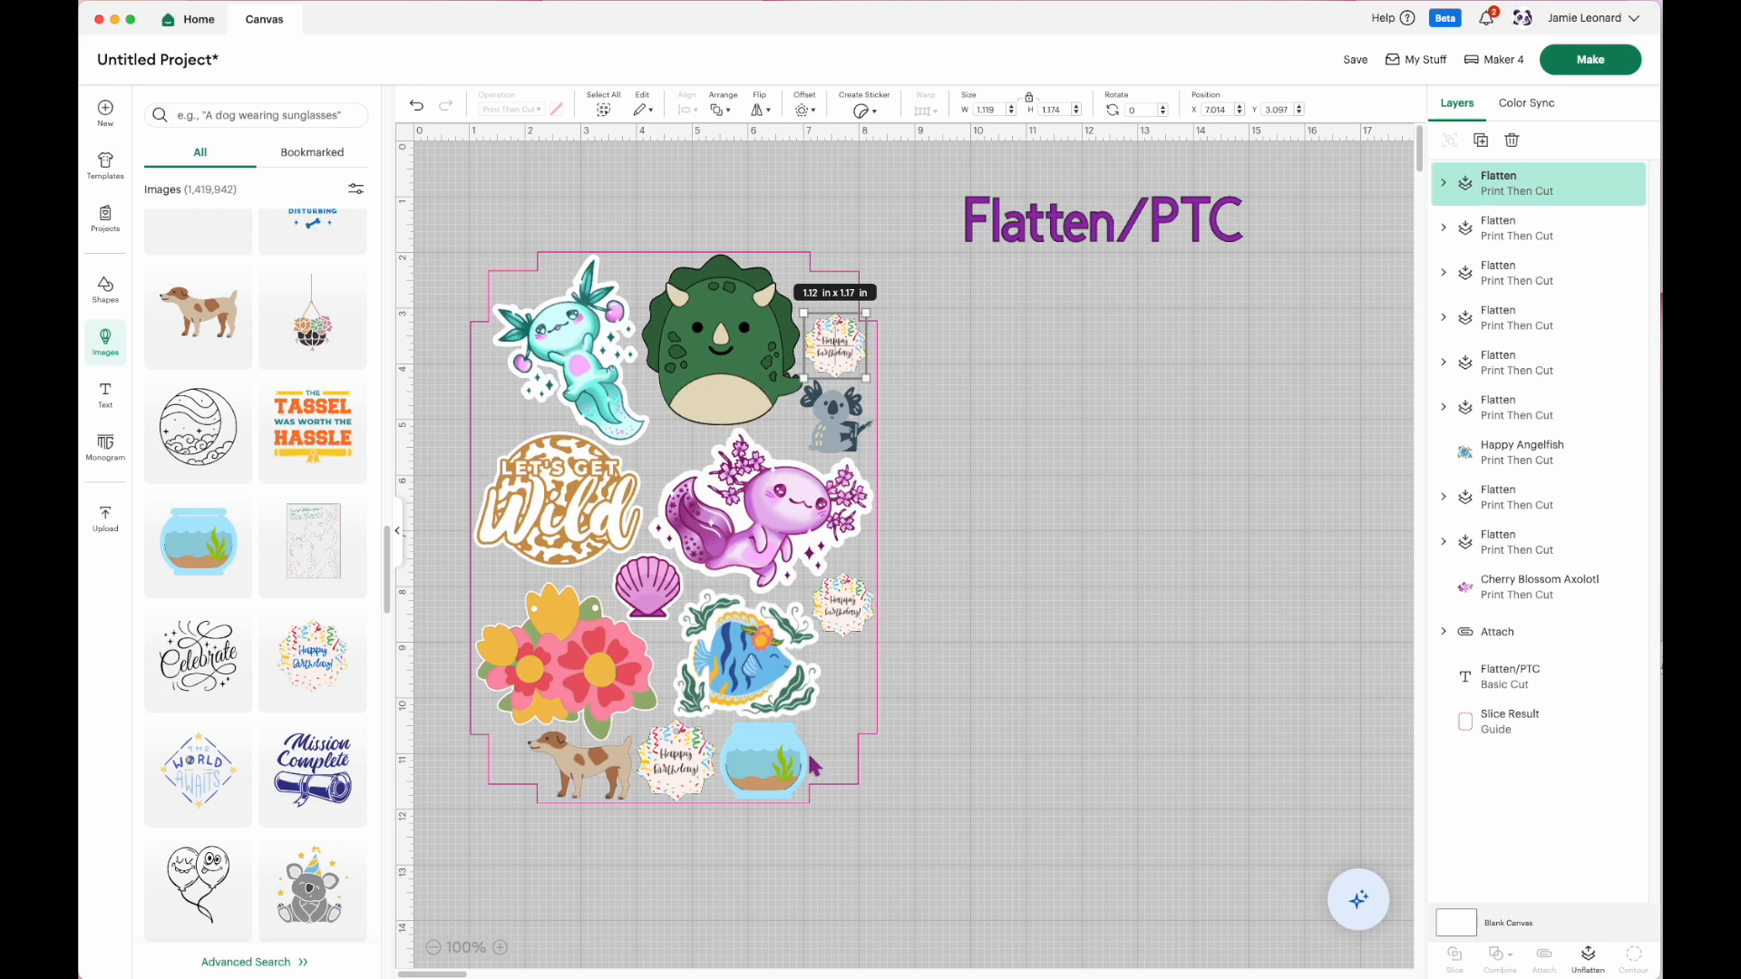
Move the printable-area guide away to open canvas and attach all the arranged images together.
{"action": "left_click", "coordinate": [399, 549]}
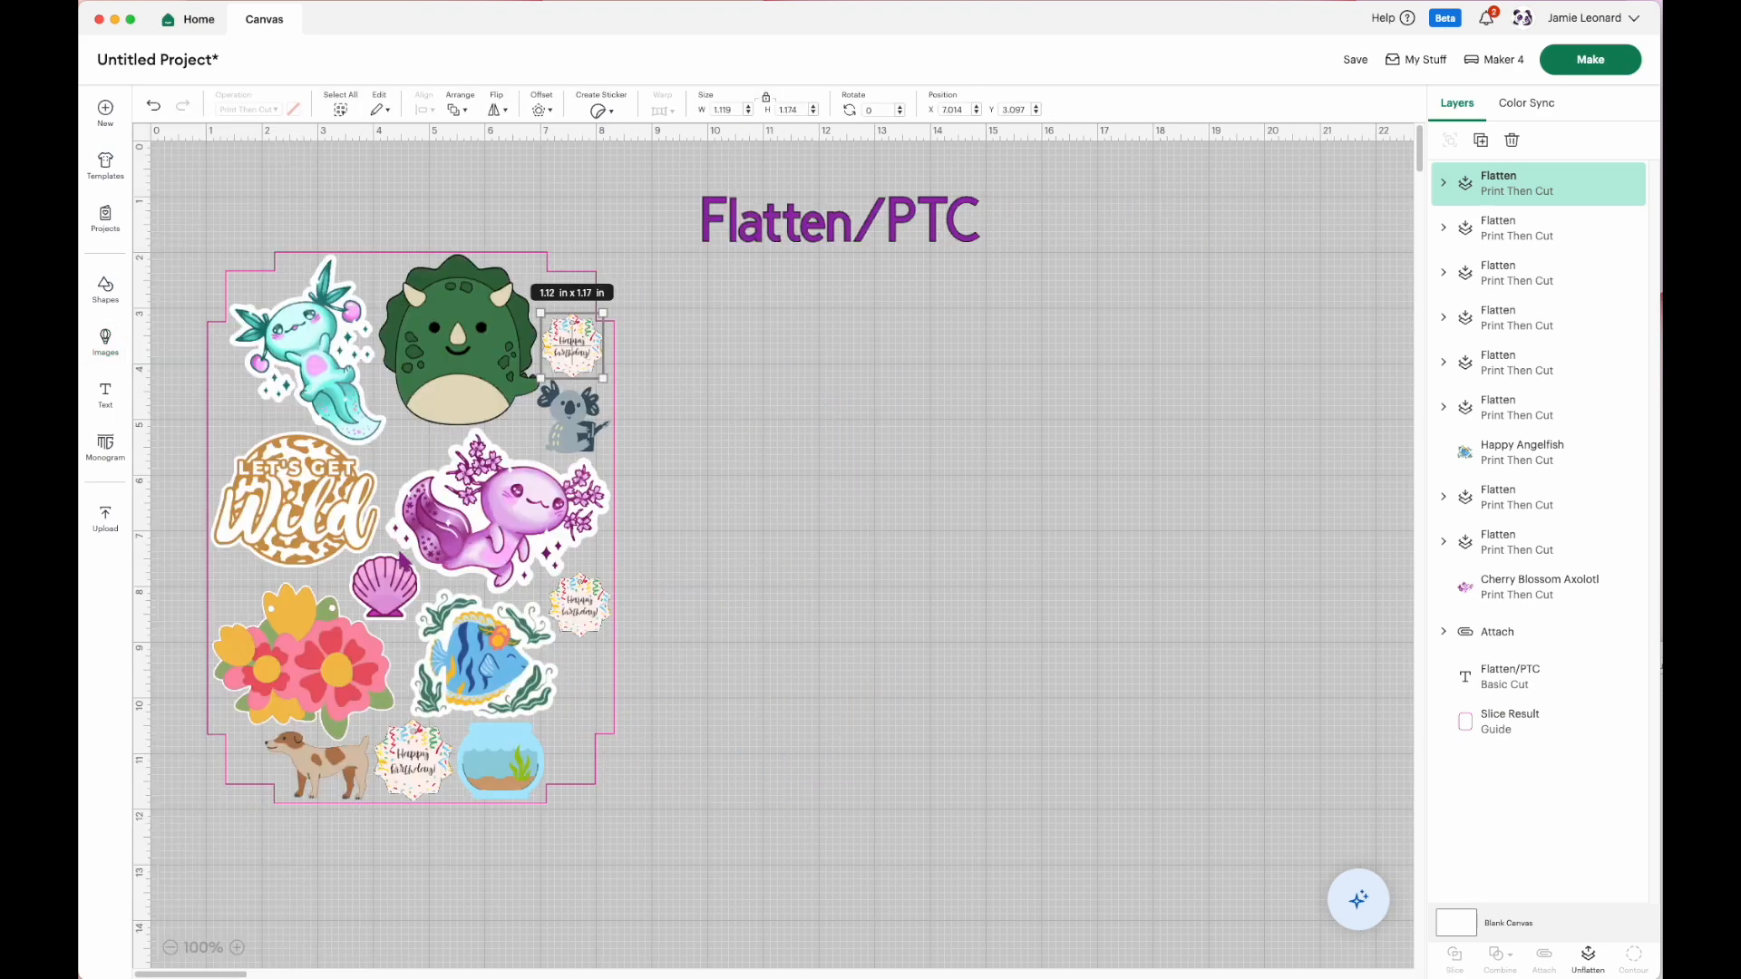
{"action": "left_click", "coordinate": [597, 793]}
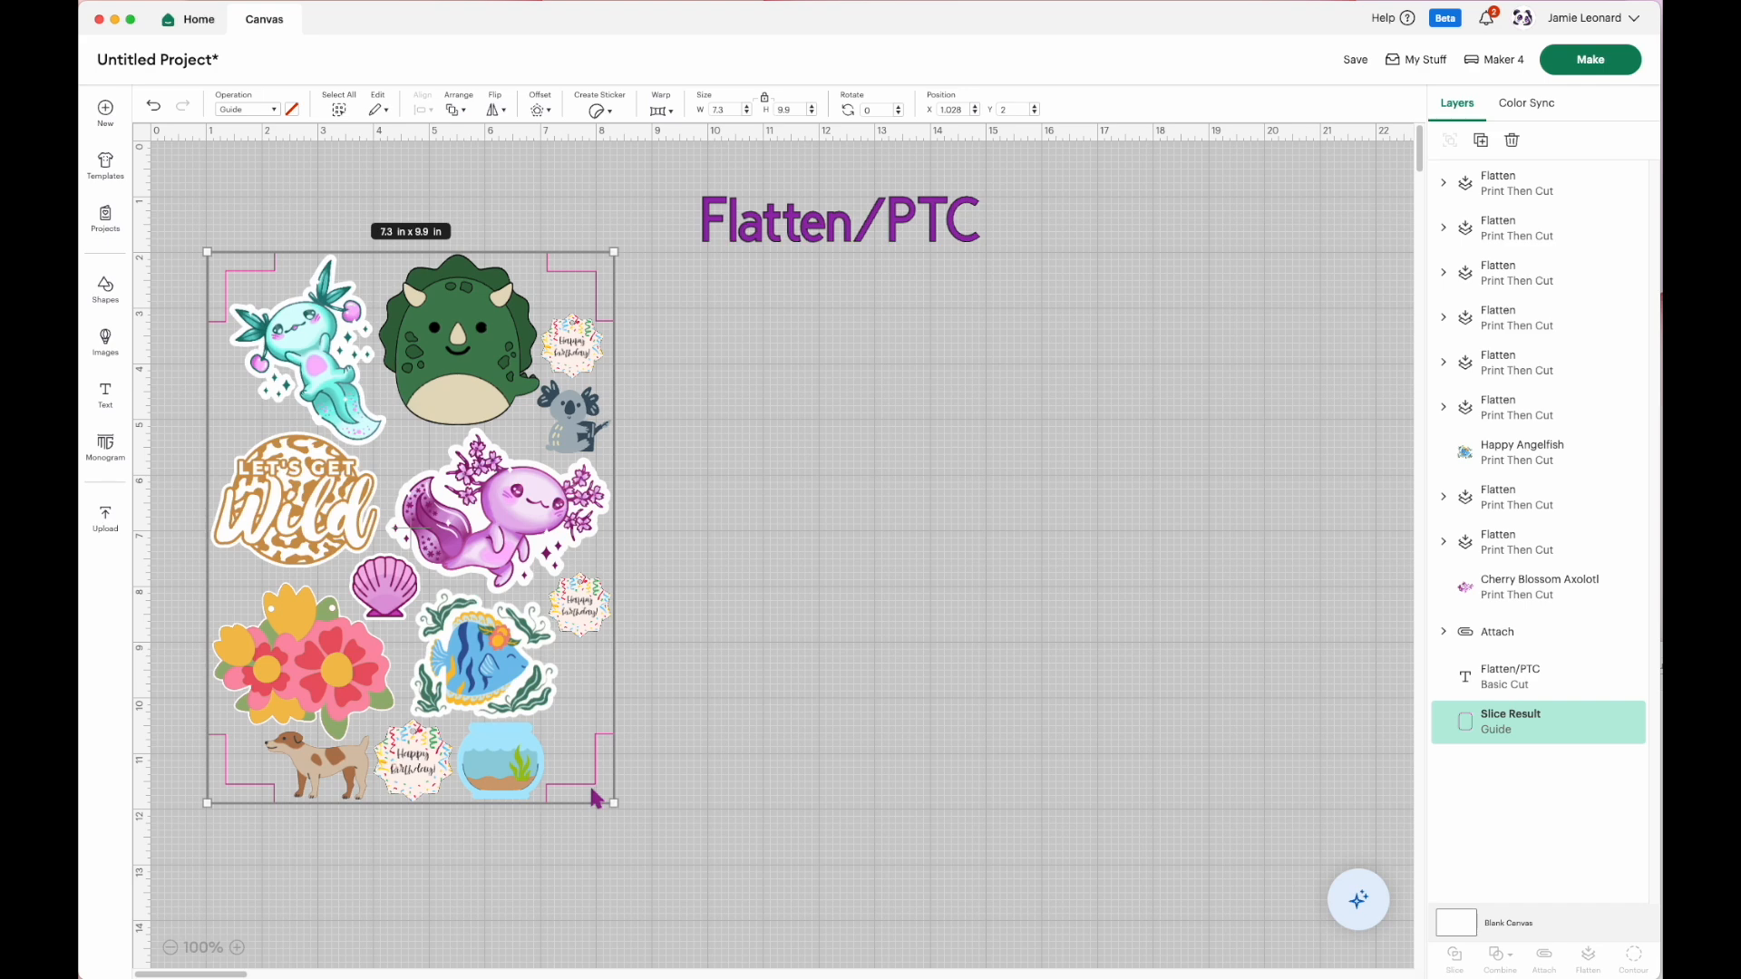
{"action": "left_click_drag", "start_coordinate": [599, 791], "coordinate": [1226, 804]}
{"action": "left_click_drag", "start_coordinate": [658, 847], "coordinate": [220, 234]}
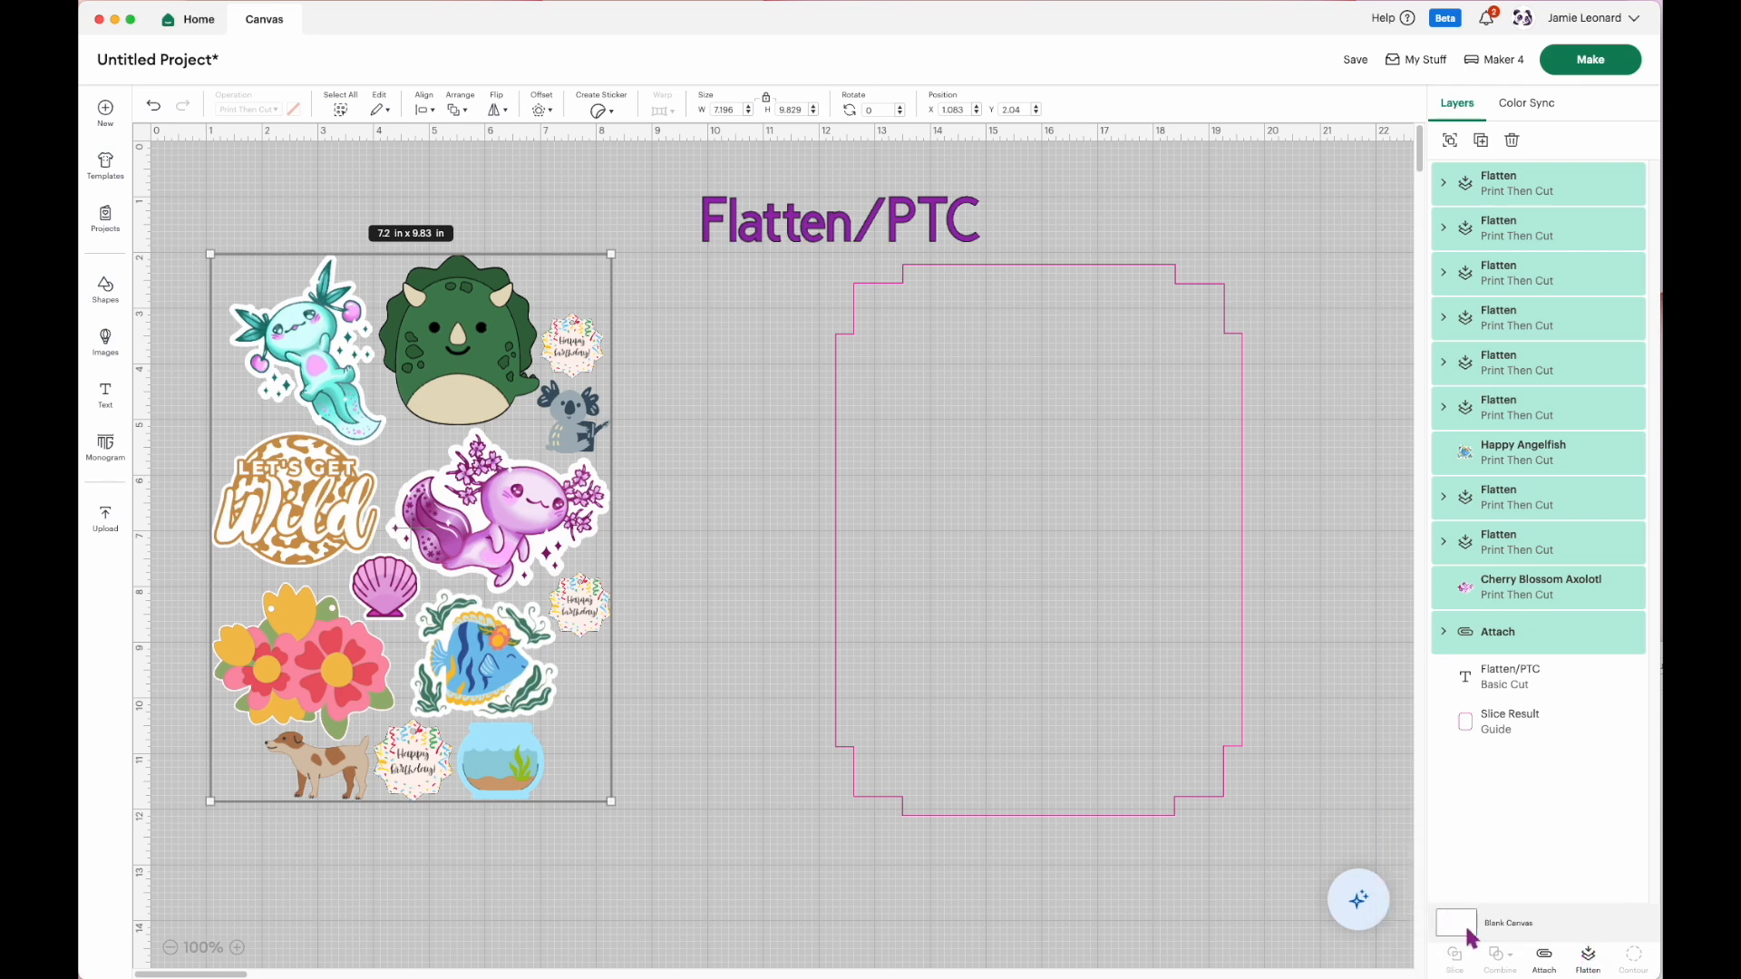
{"action": "left_click", "coordinate": [1545, 959]}
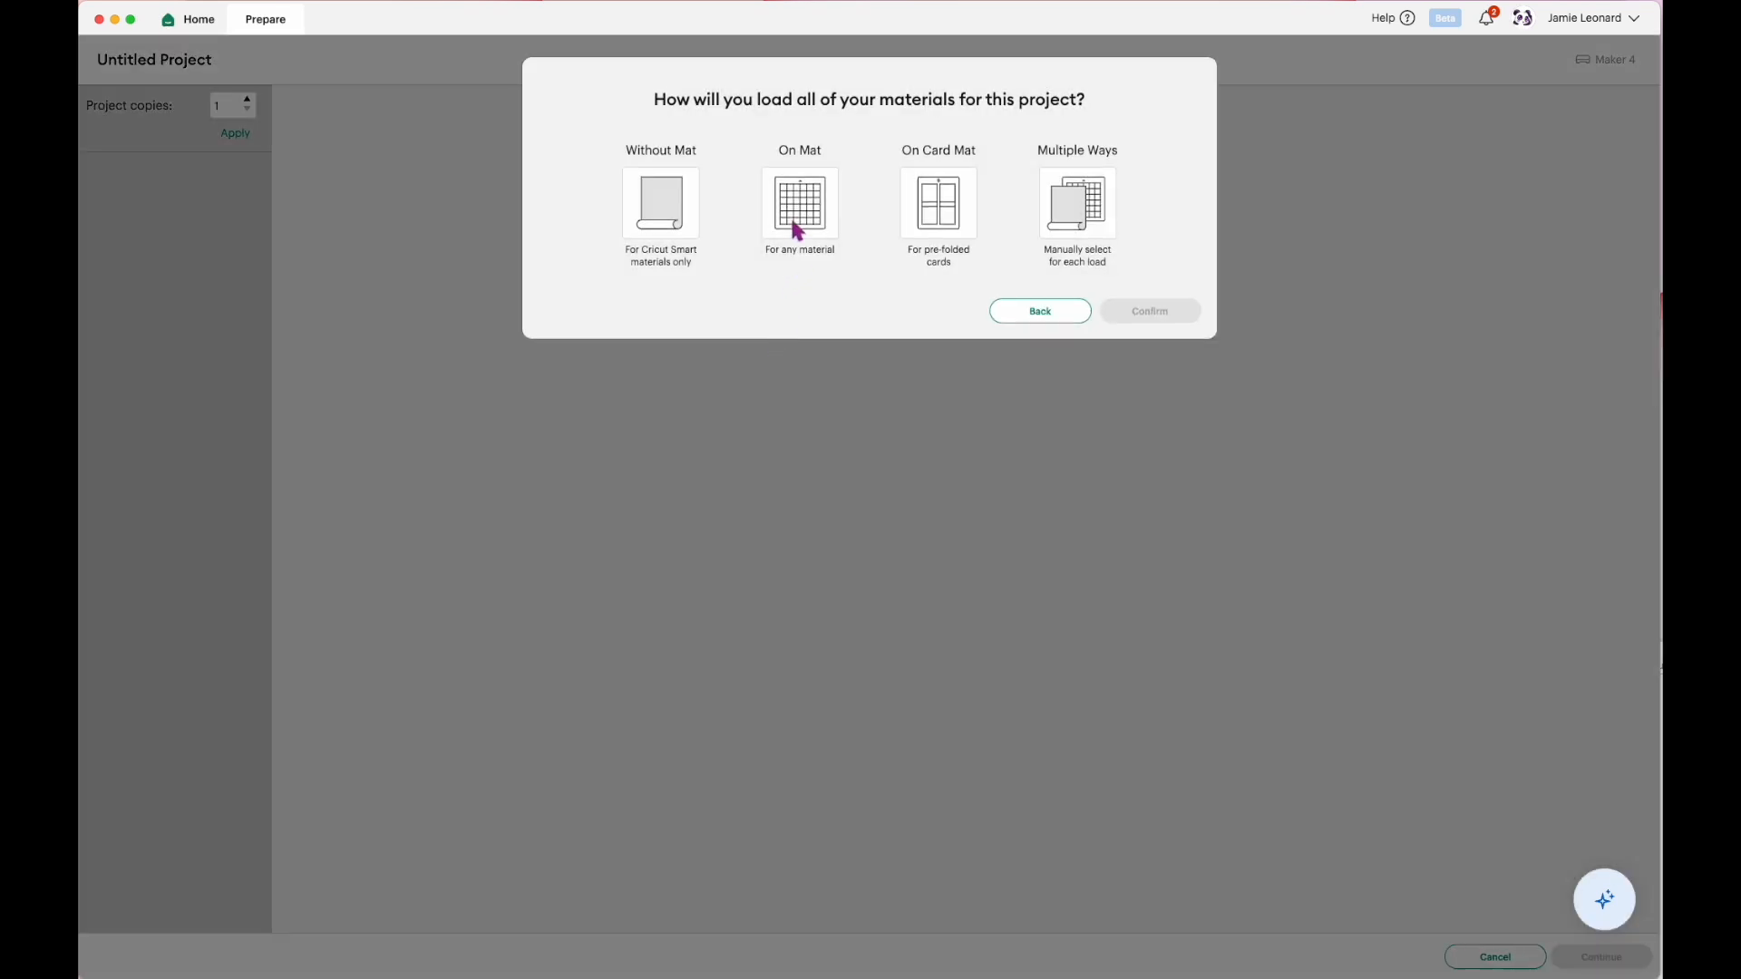
Preview the attached images on a 12 in x 12 in mat, nudge them slightly on the page, and return to the canvas.
{"action": "left_click", "coordinate": [803, 208]}
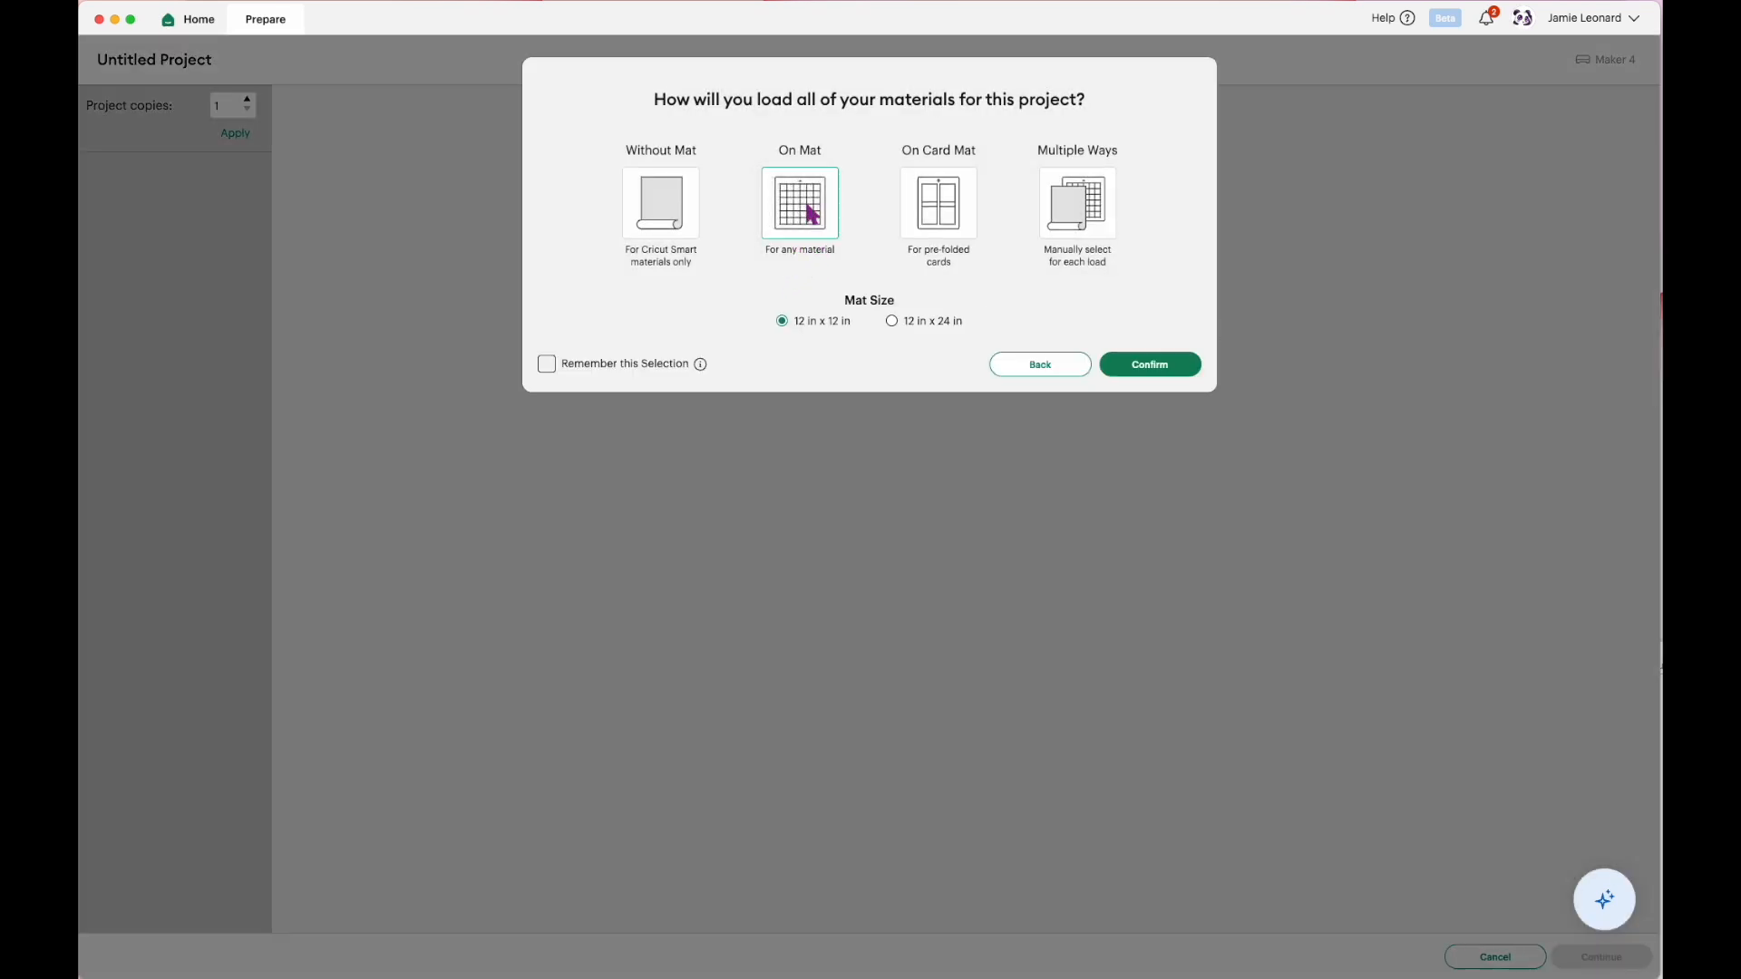
{"action": "left_click", "coordinate": [1146, 372]}
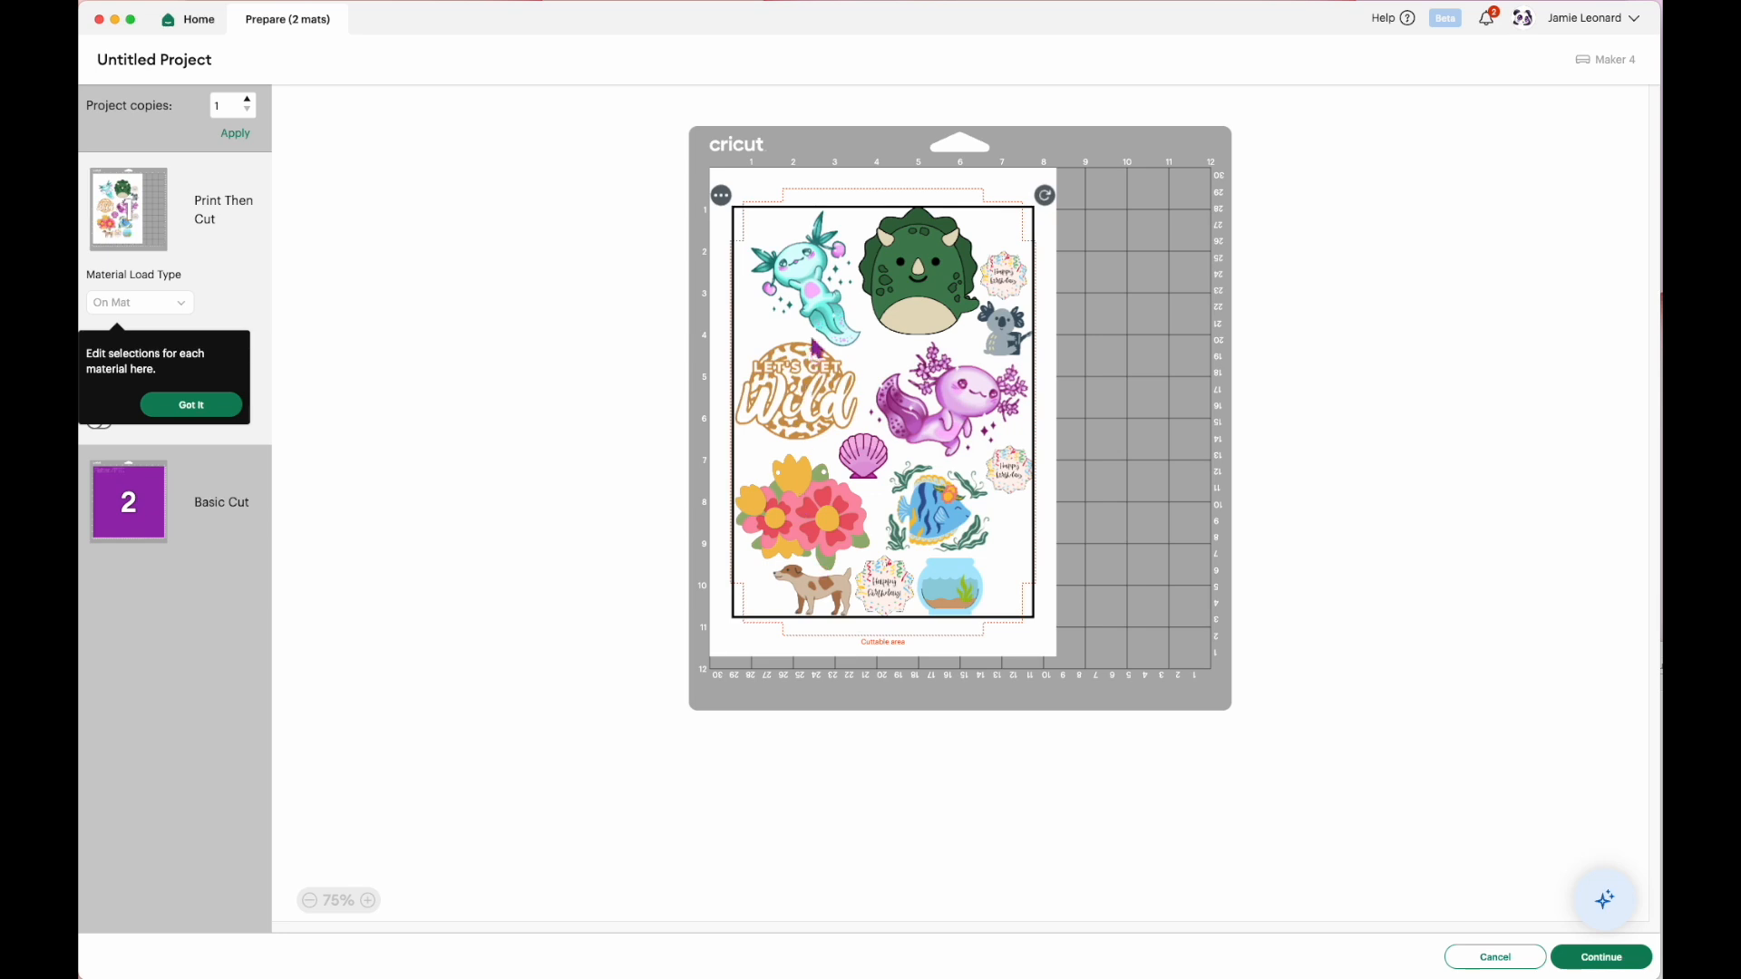
{"action": "left_click_drag", "start_coordinate": [843, 468], "coordinate": [842, 470]}
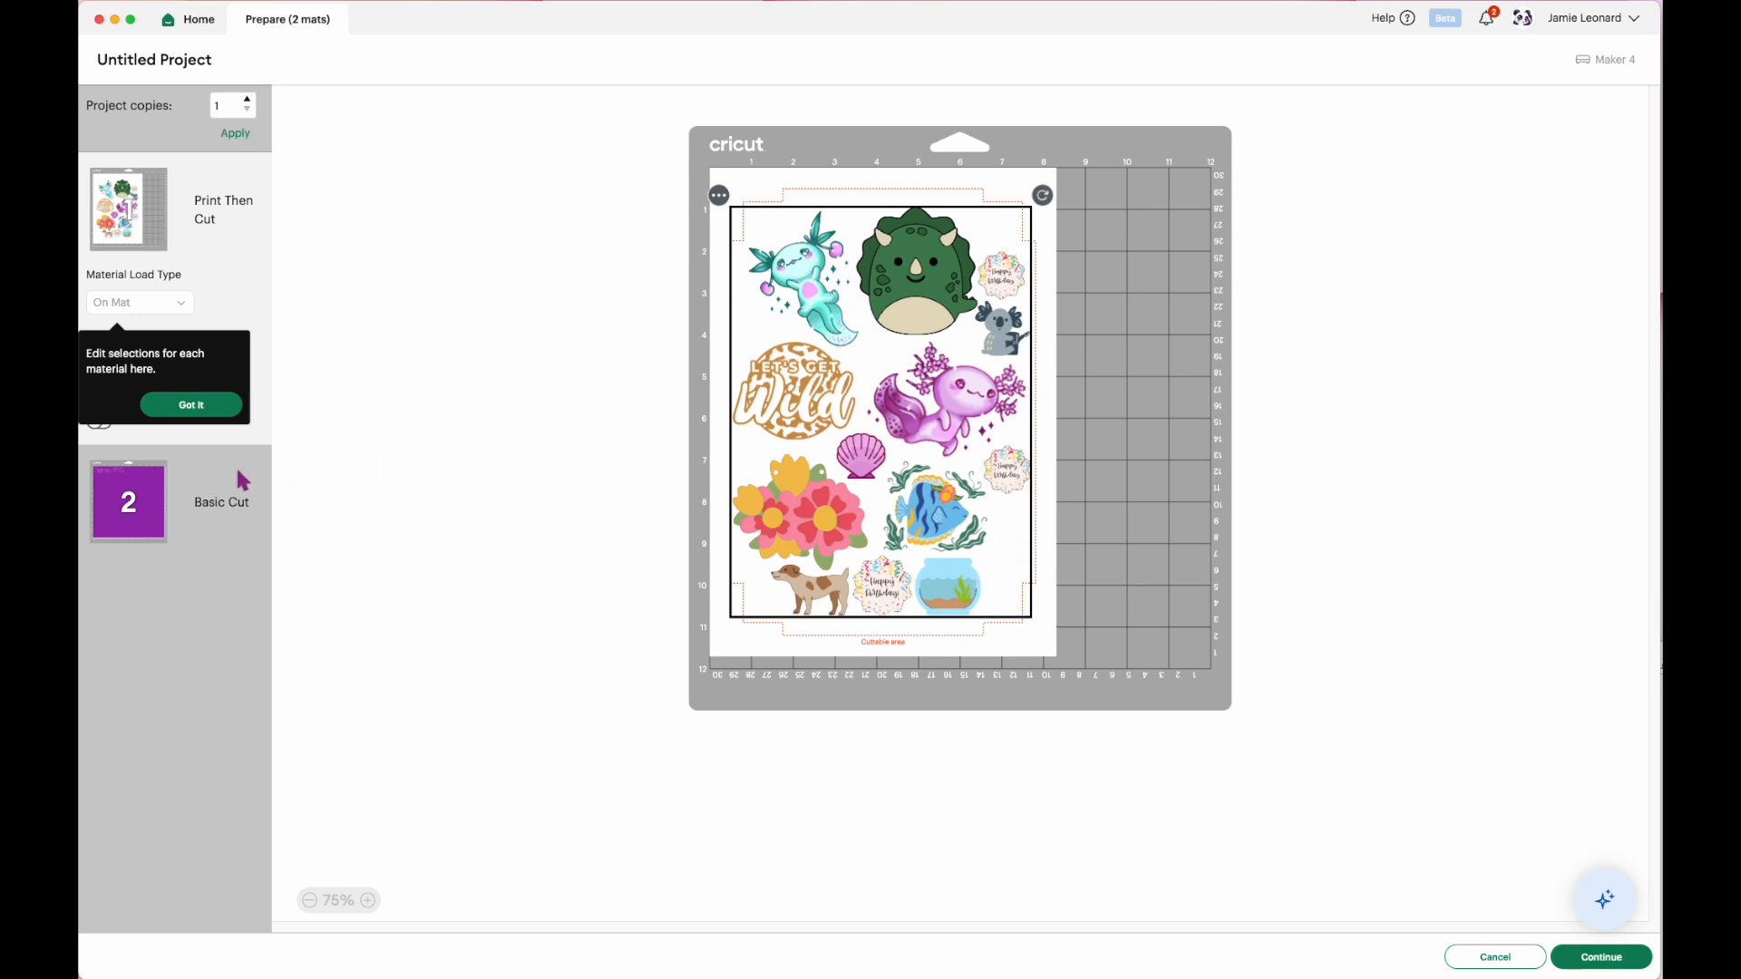
{"action": "left_click", "coordinate": [1473, 959]}
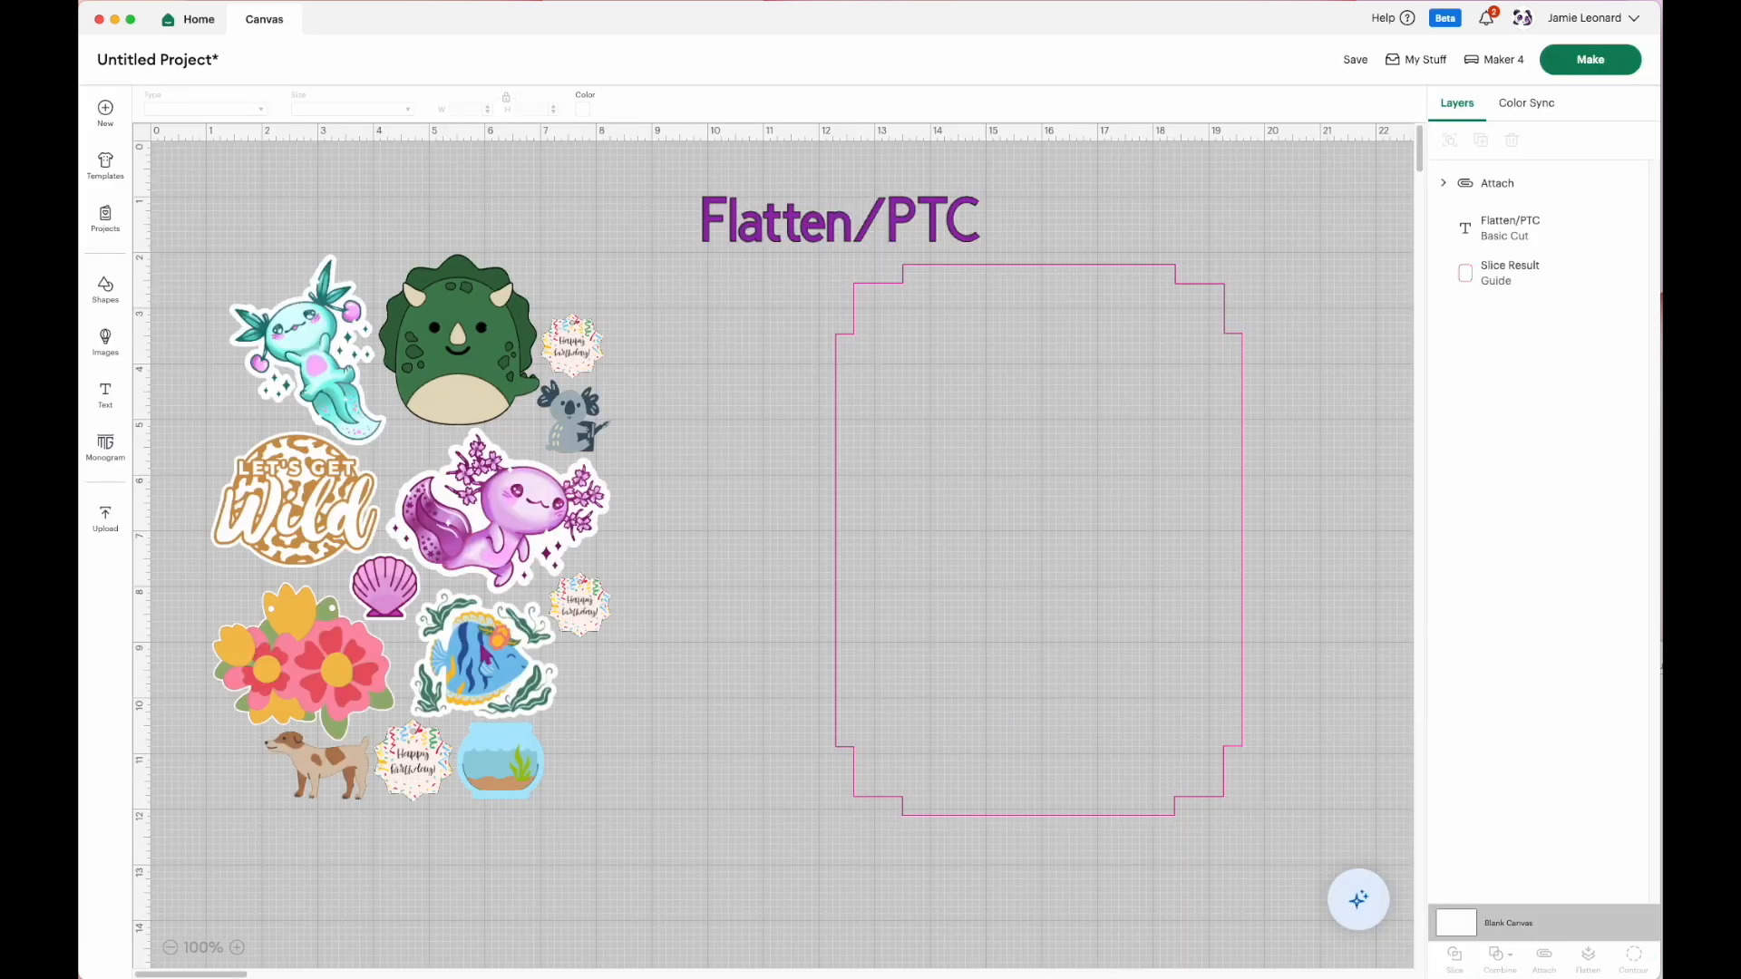
Reposition the attached images at about X 1.79, Y 1.89 in and move the printable-area guide back over to them.
{"action": "left_click", "coordinate": [478, 669]}
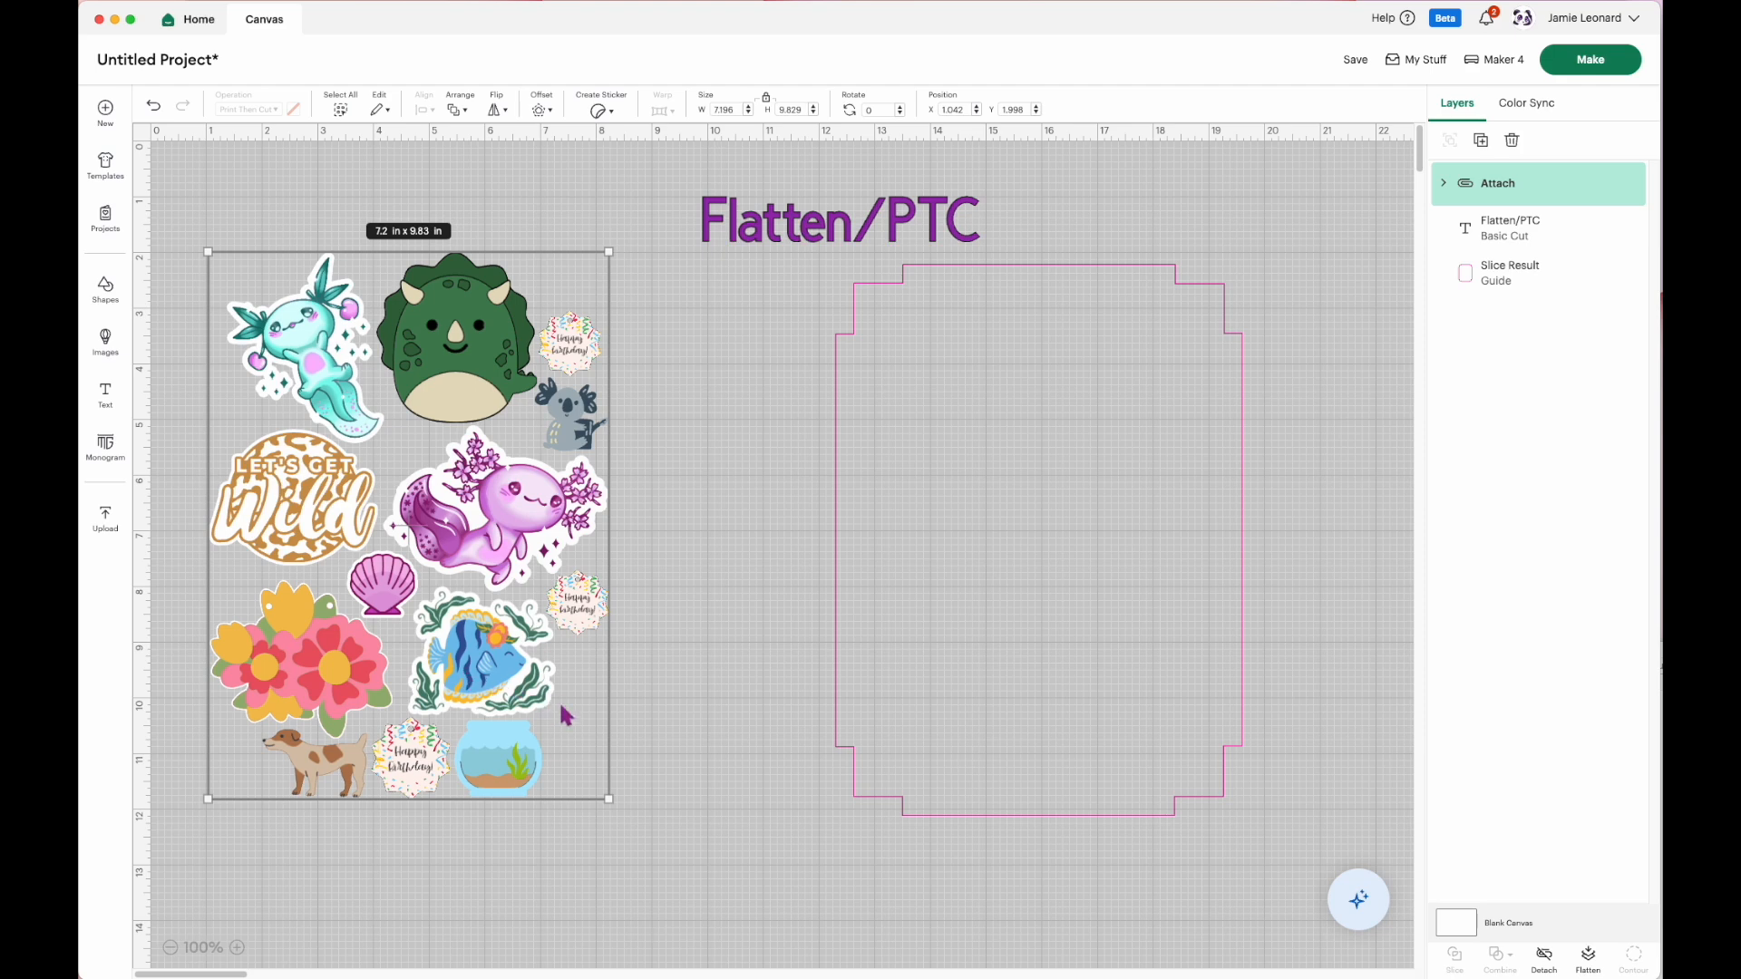
{"action": "left_click_drag", "start_coordinate": [452, 669], "coordinate": [551, 699]}
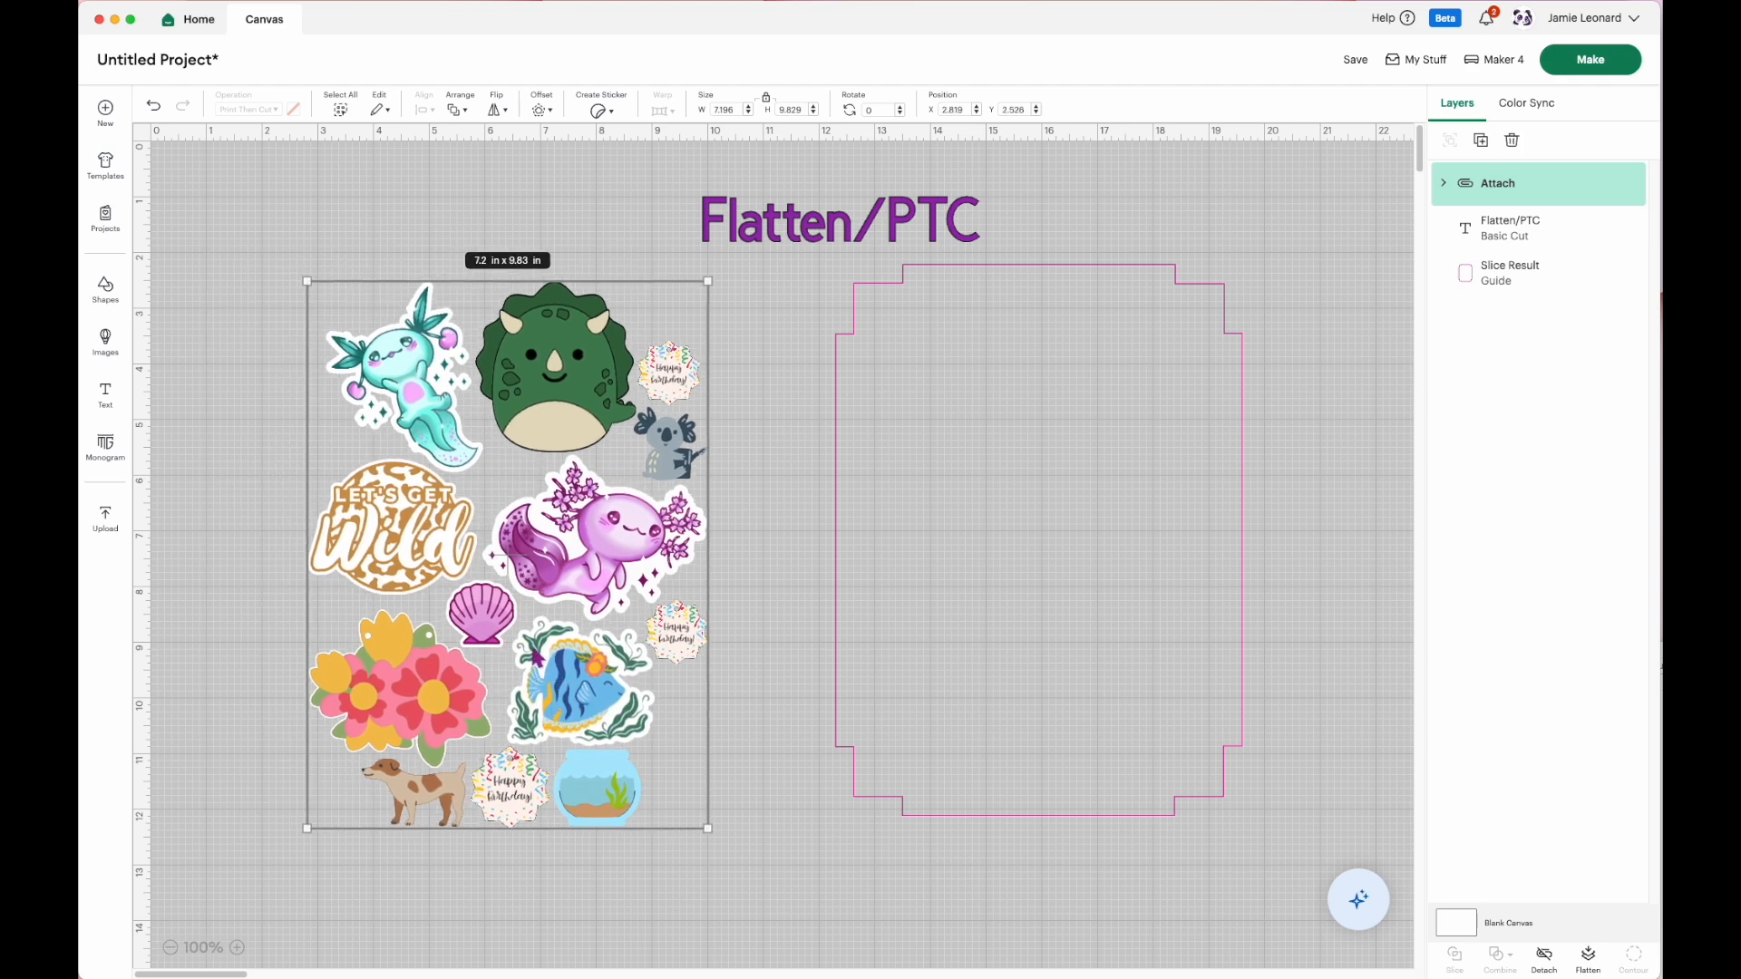
{"action": "left_click_drag", "start_coordinate": [510, 608], "coordinate": [453, 573]}
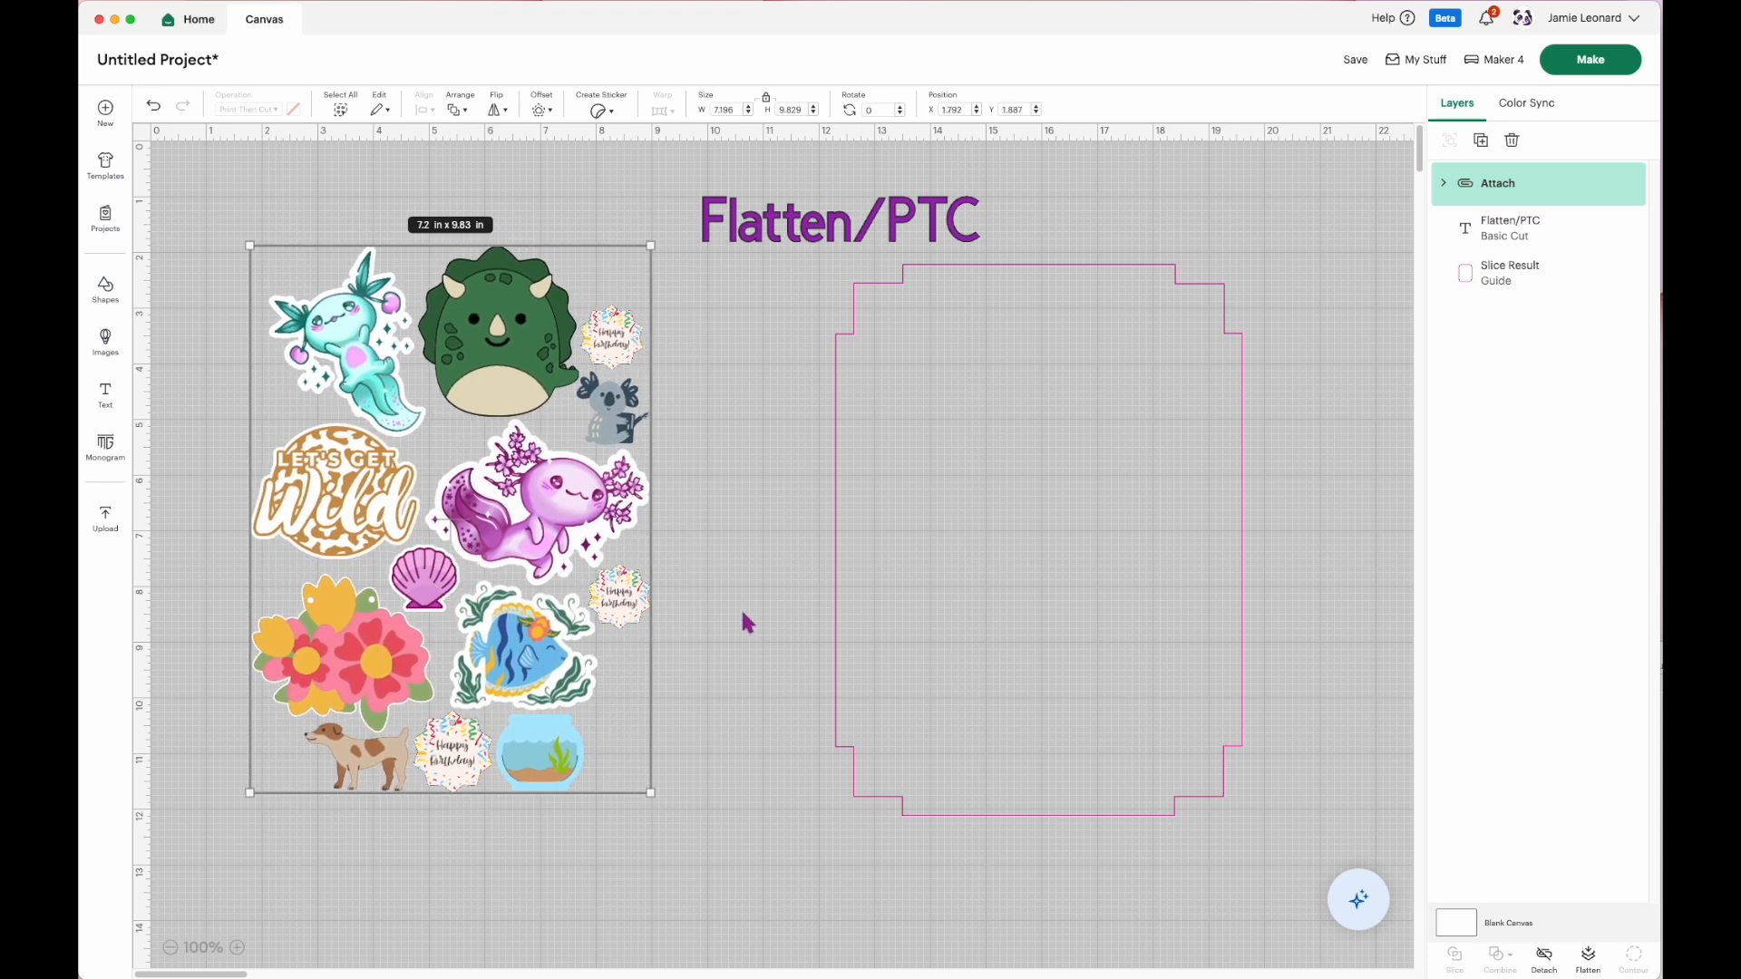
{"action": "left_click_drag", "start_coordinate": [890, 594], "coordinate": [272, 671]}
Move the Flatten/PTC text beside the images, enlarge it to about 8.6 × 1.41 in, and flatten it into a Print Then Cut image.
{"action": "left_click", "coordinate": [815, 238]}
{"action": "left_click_drag", "start_coordinate": [816, 238], "coordinate": [893, 496]}
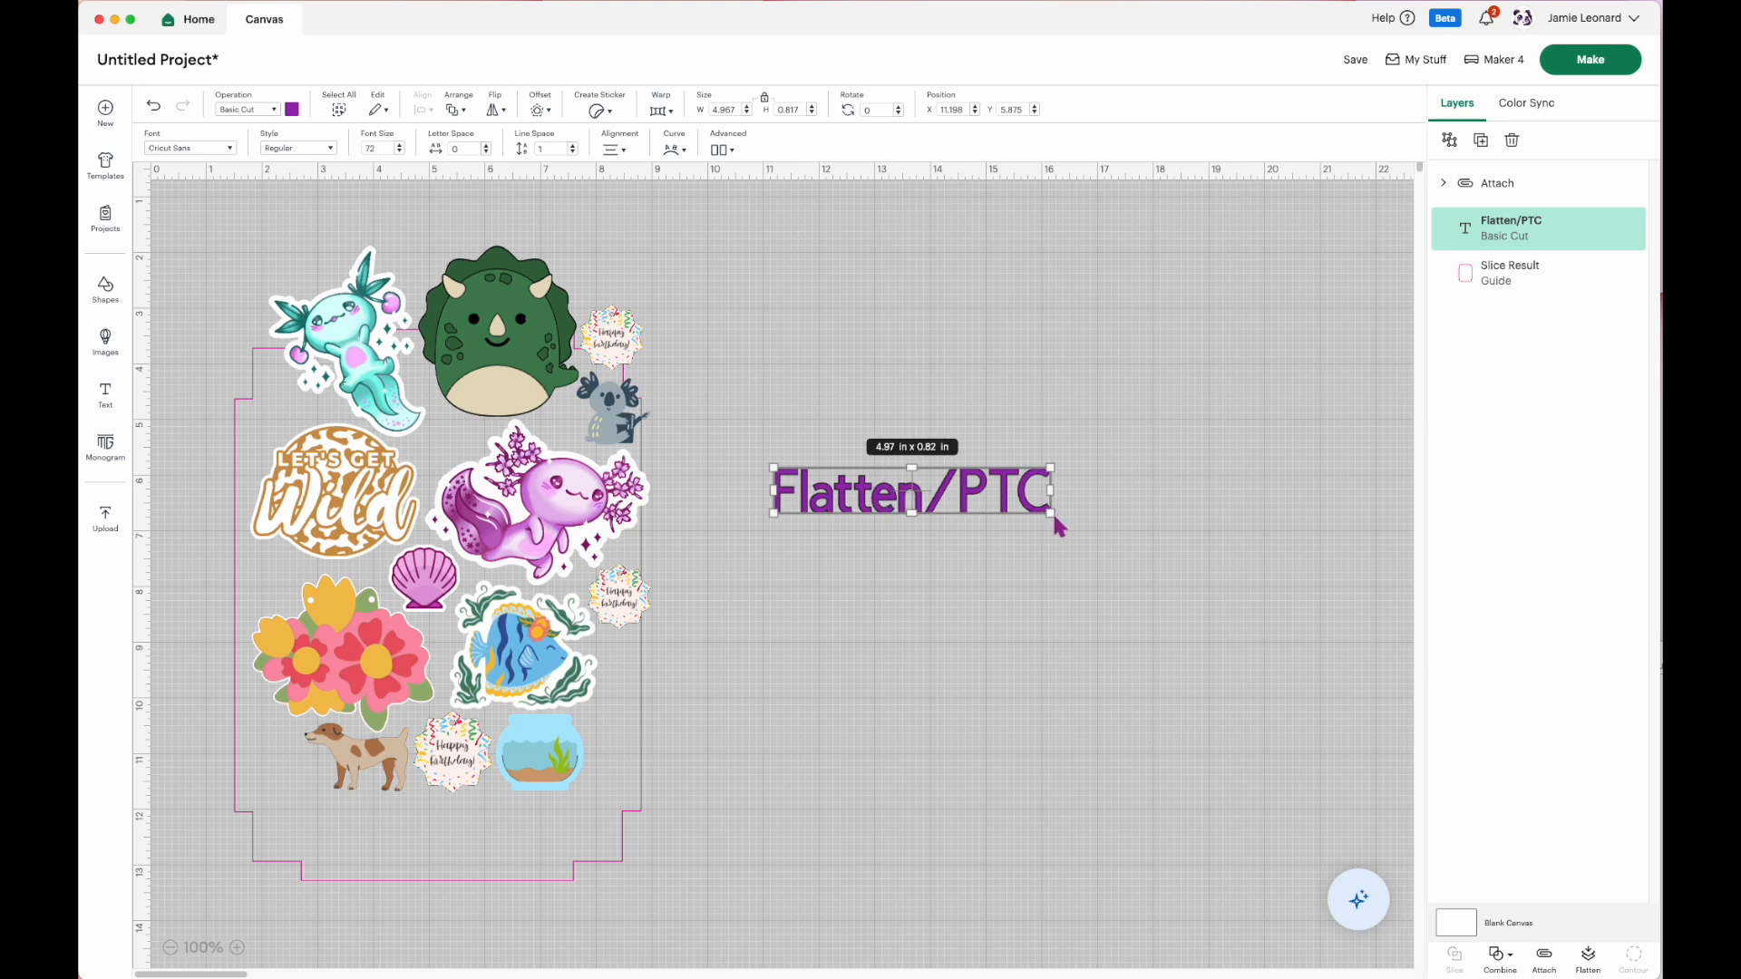
{"action": "left_click_drag", "start_coordinate": [1050, 512], "coordinate": [996, 491]}
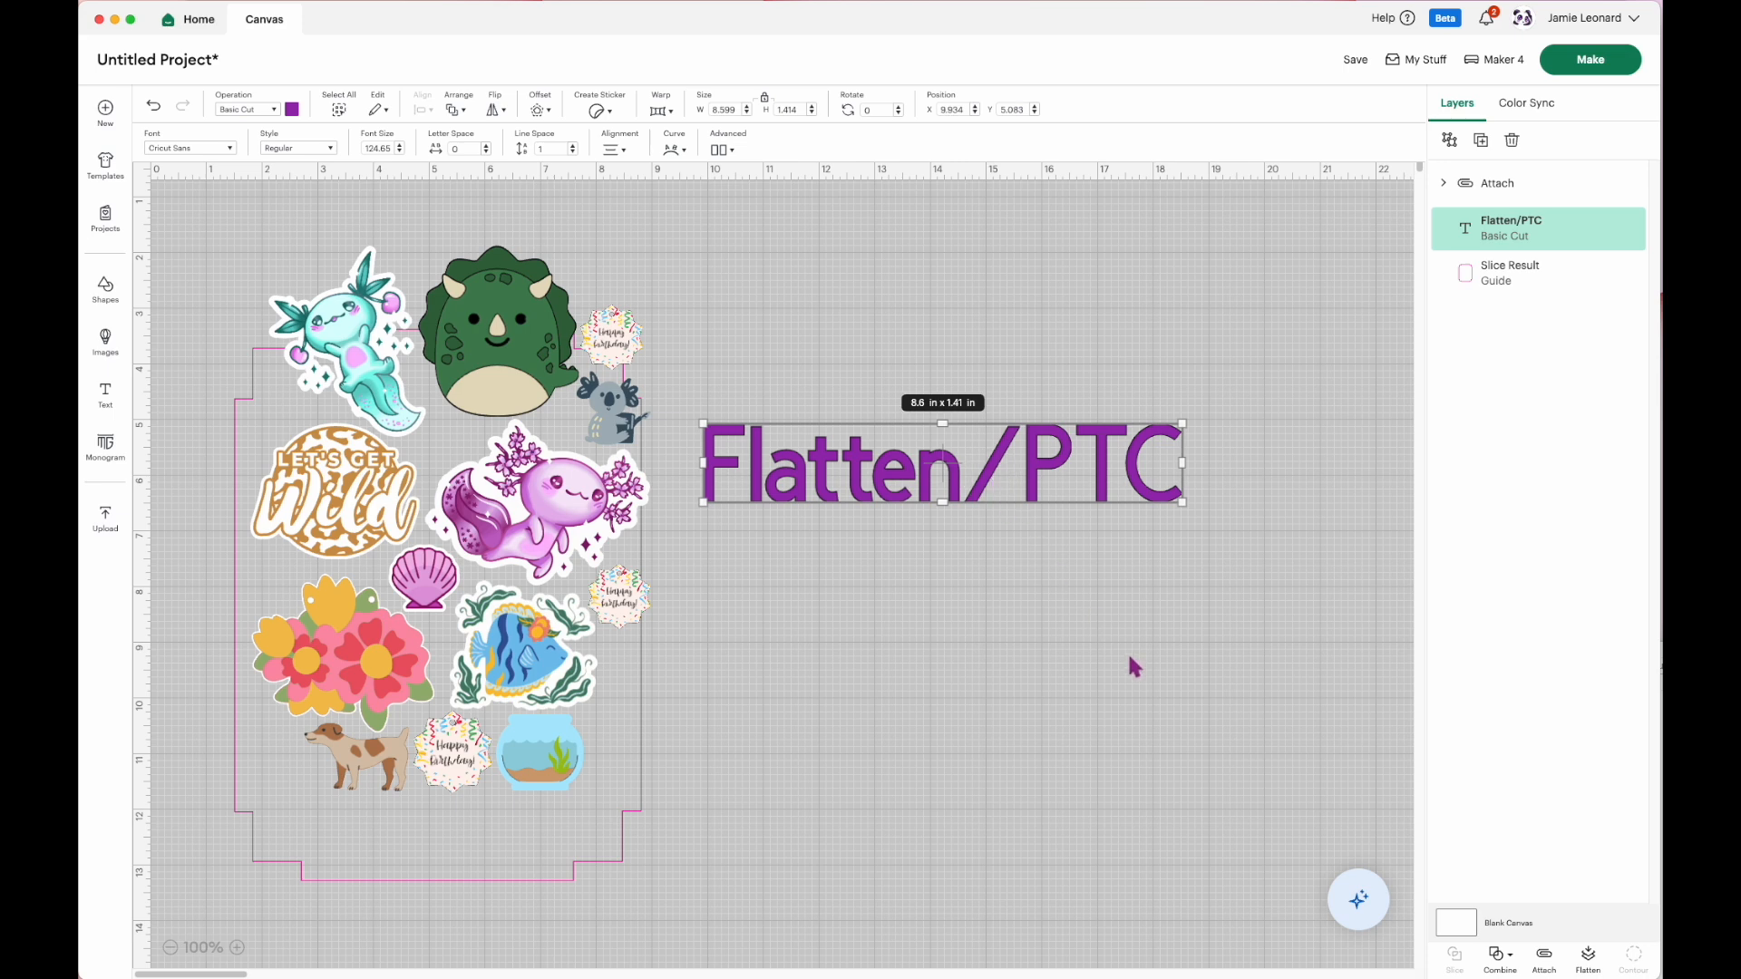
{"action": "left_click", "coordinate": [1588, 954]}
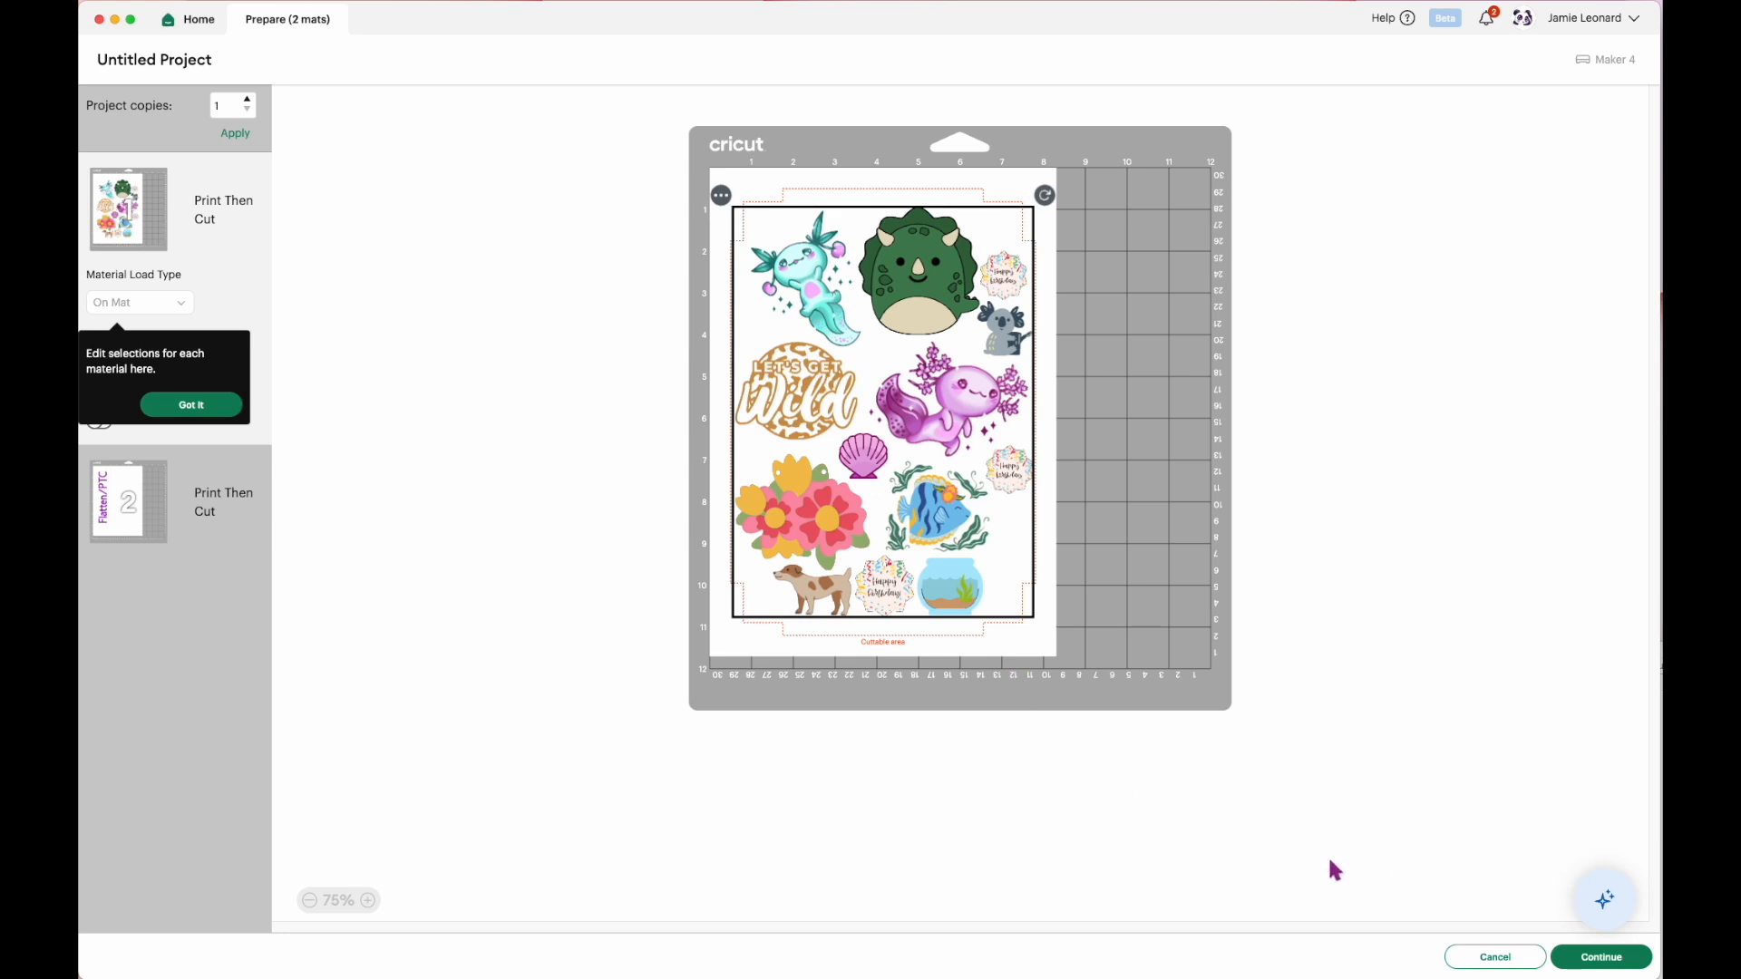
Review the sensor marks and print setup for the attached-images mat, and close the setup without printing.
{"action": "left_click", "coordinate": [1599, 959]}
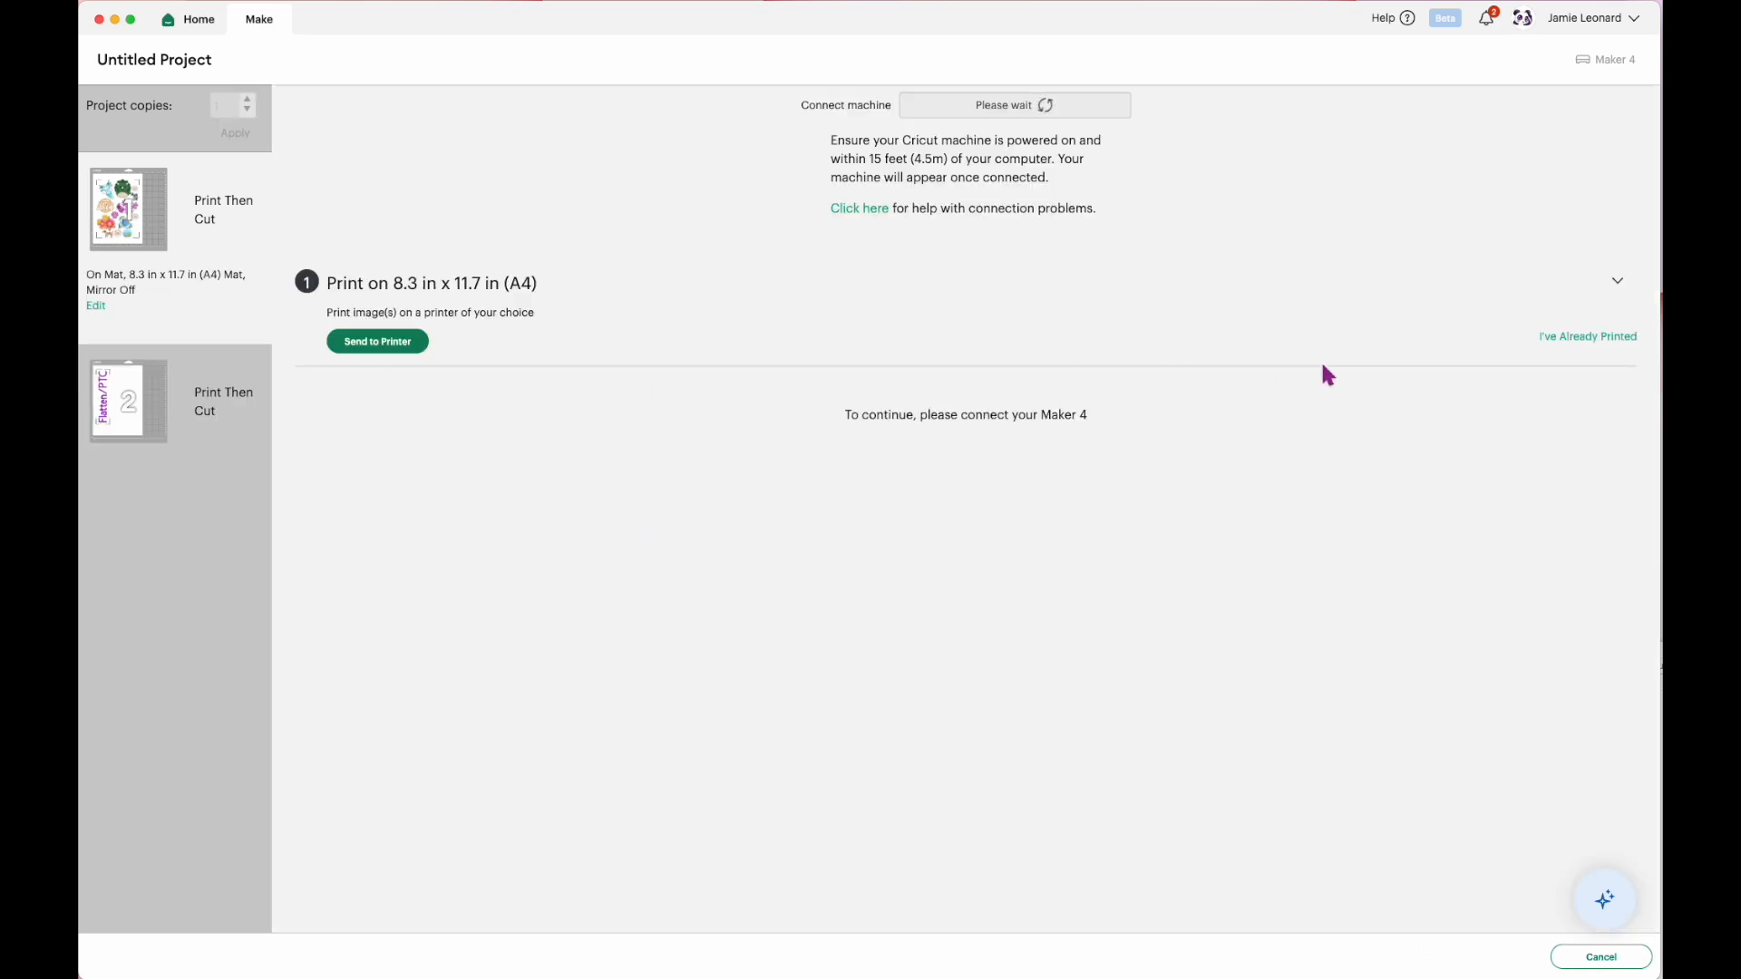
{"action": "left_click", "coordinate": [381, 344]}
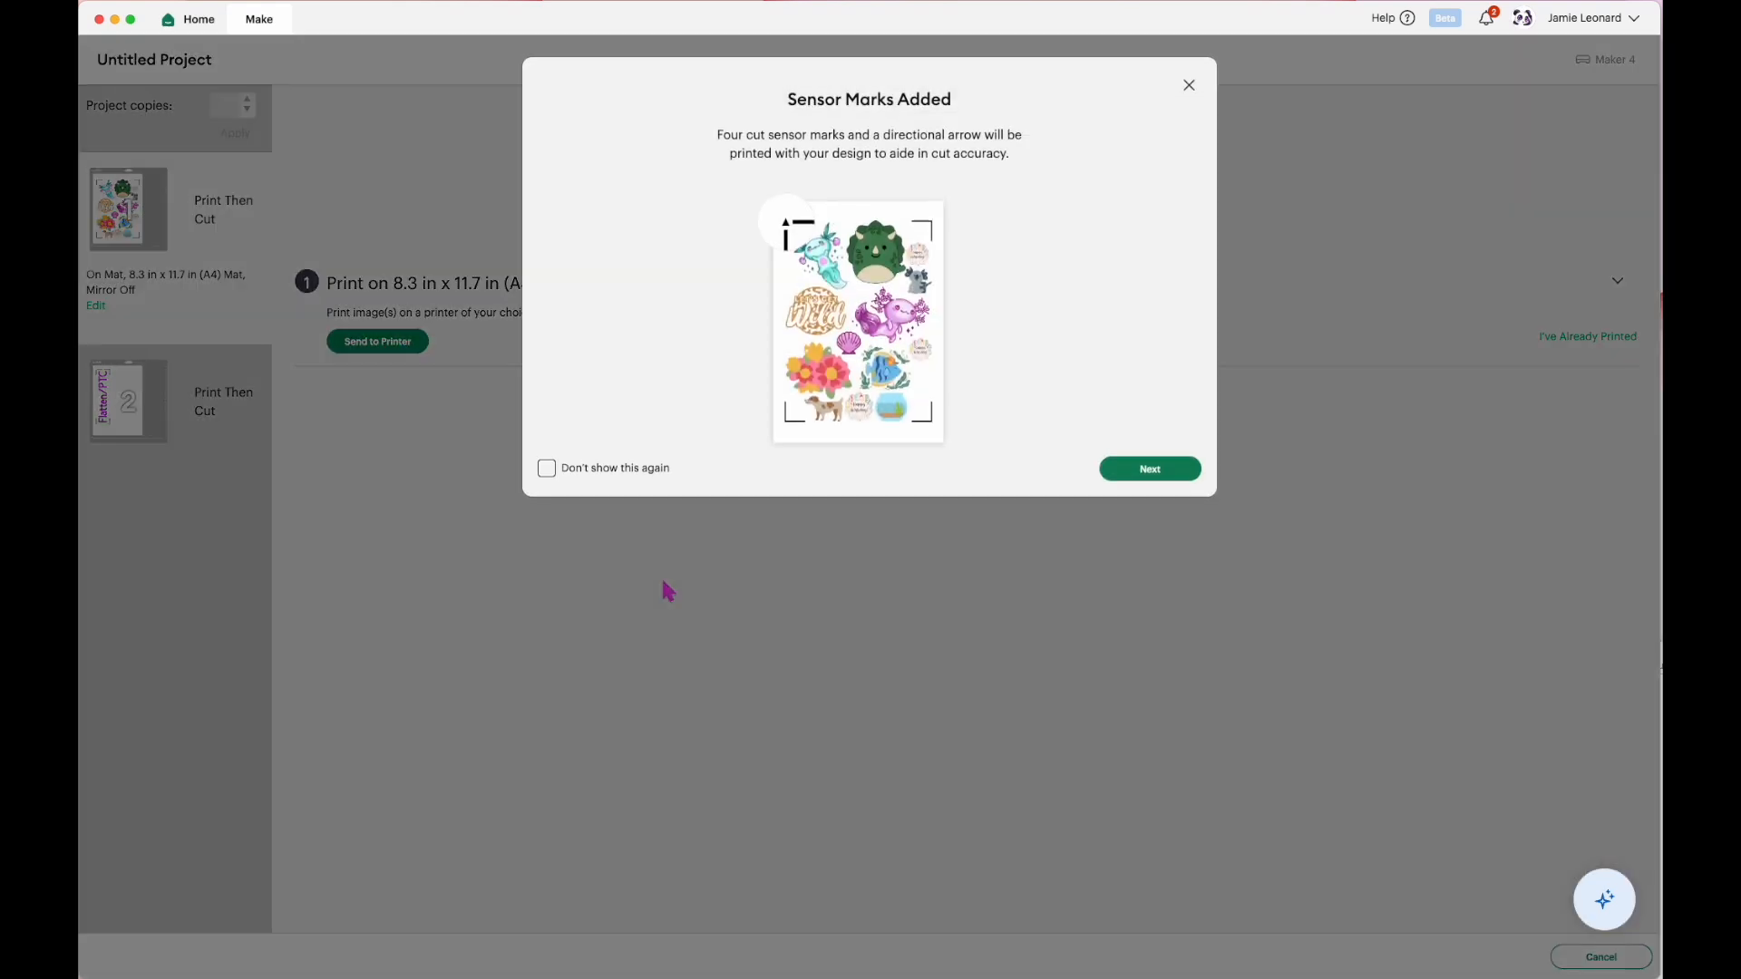
{"action": "left_click", "coordinate": [1168, 480]}
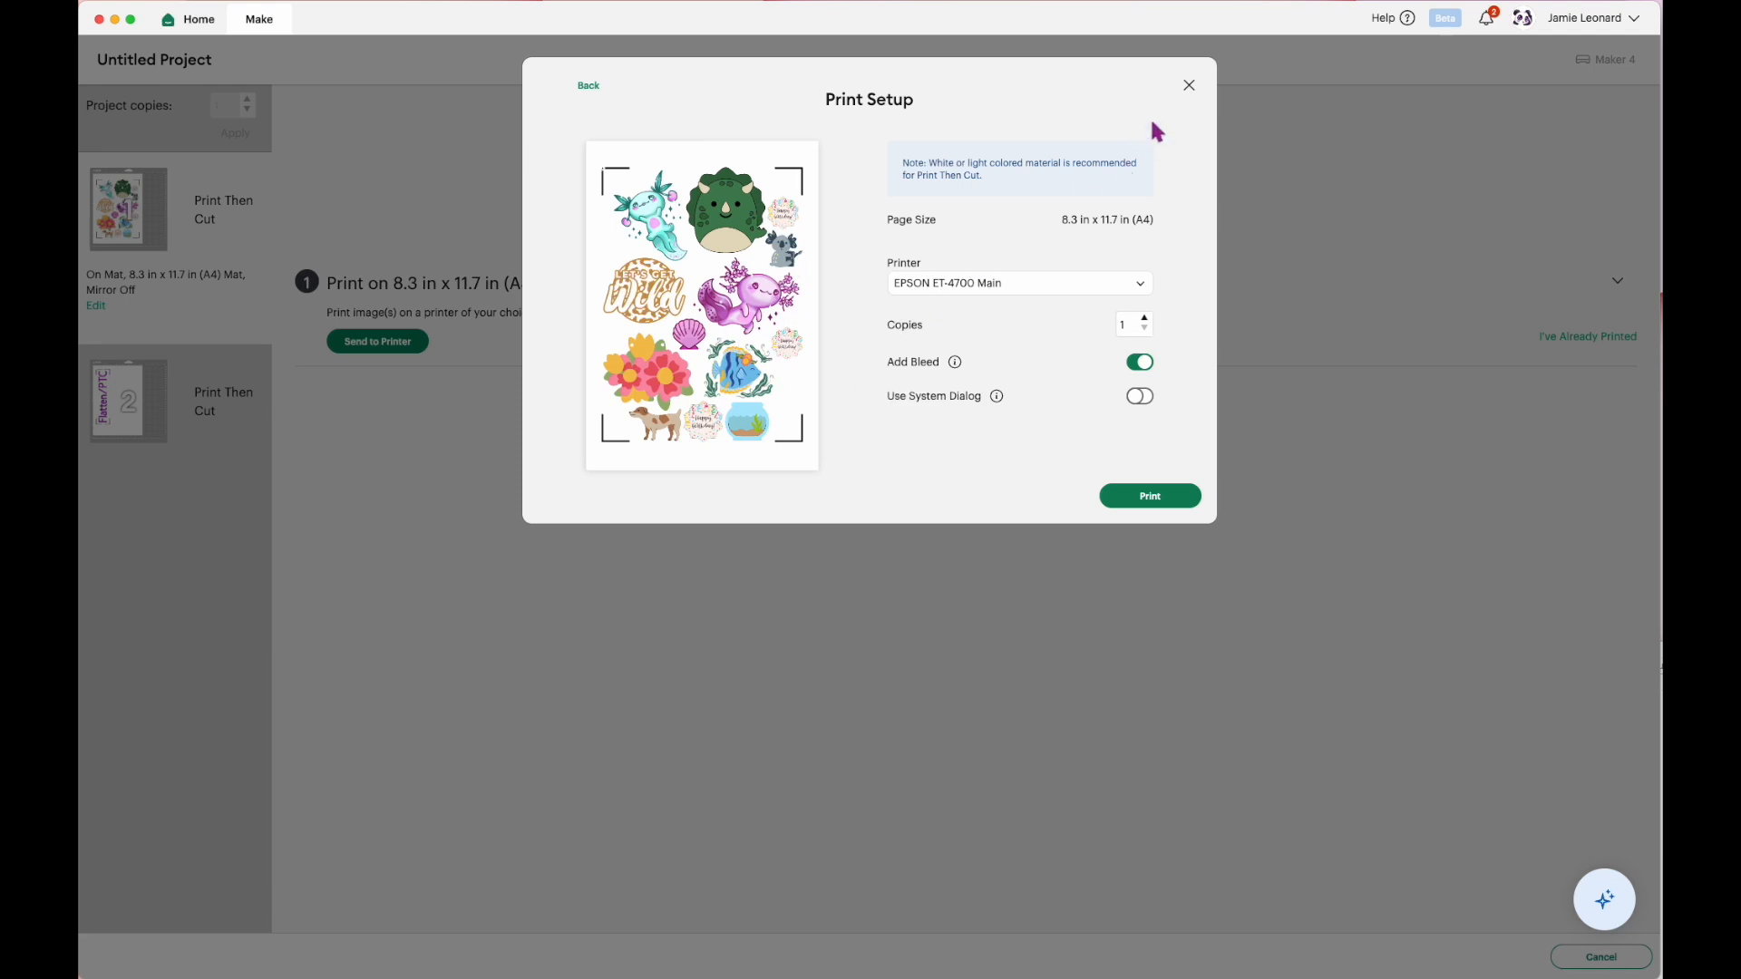
{"action": "left_click", "coordinate": [1189, 85]}
Review the Flatten/PTC mat's print setup with Use System Dialog enabled, and return to the canvas without printing or cutting.
{"action": "left_click", "coordinate": [136, 404]}
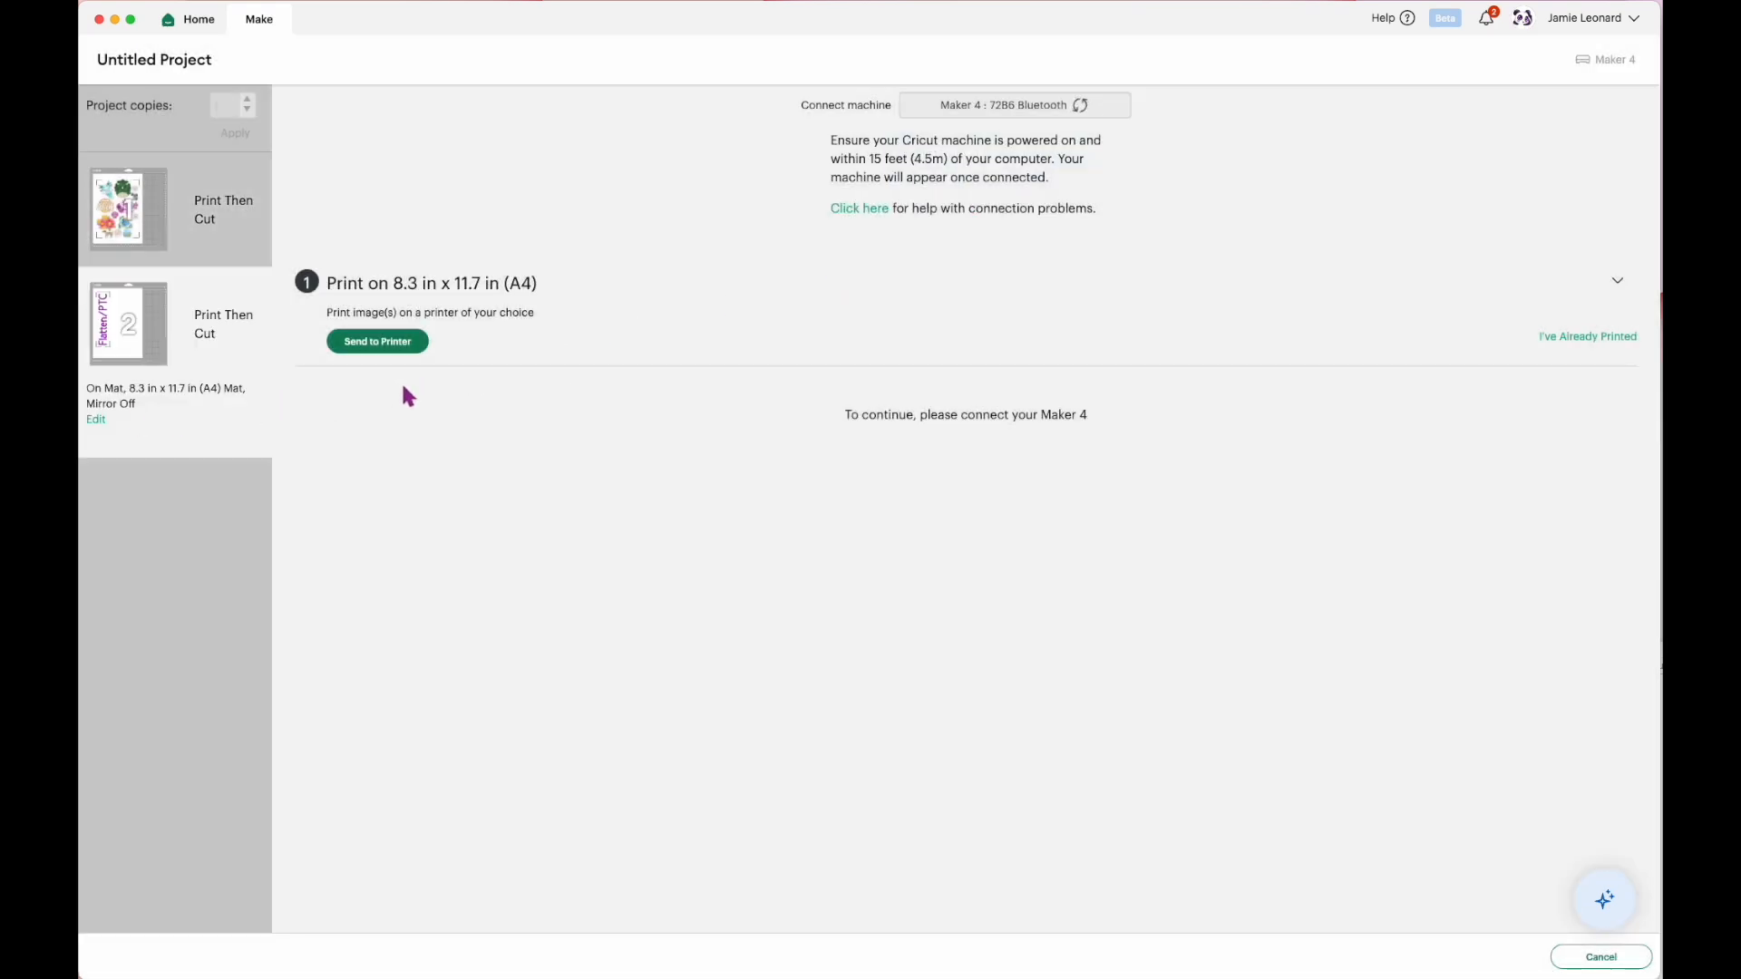
{"action": "left_click", "coordinate": [385, 342]}
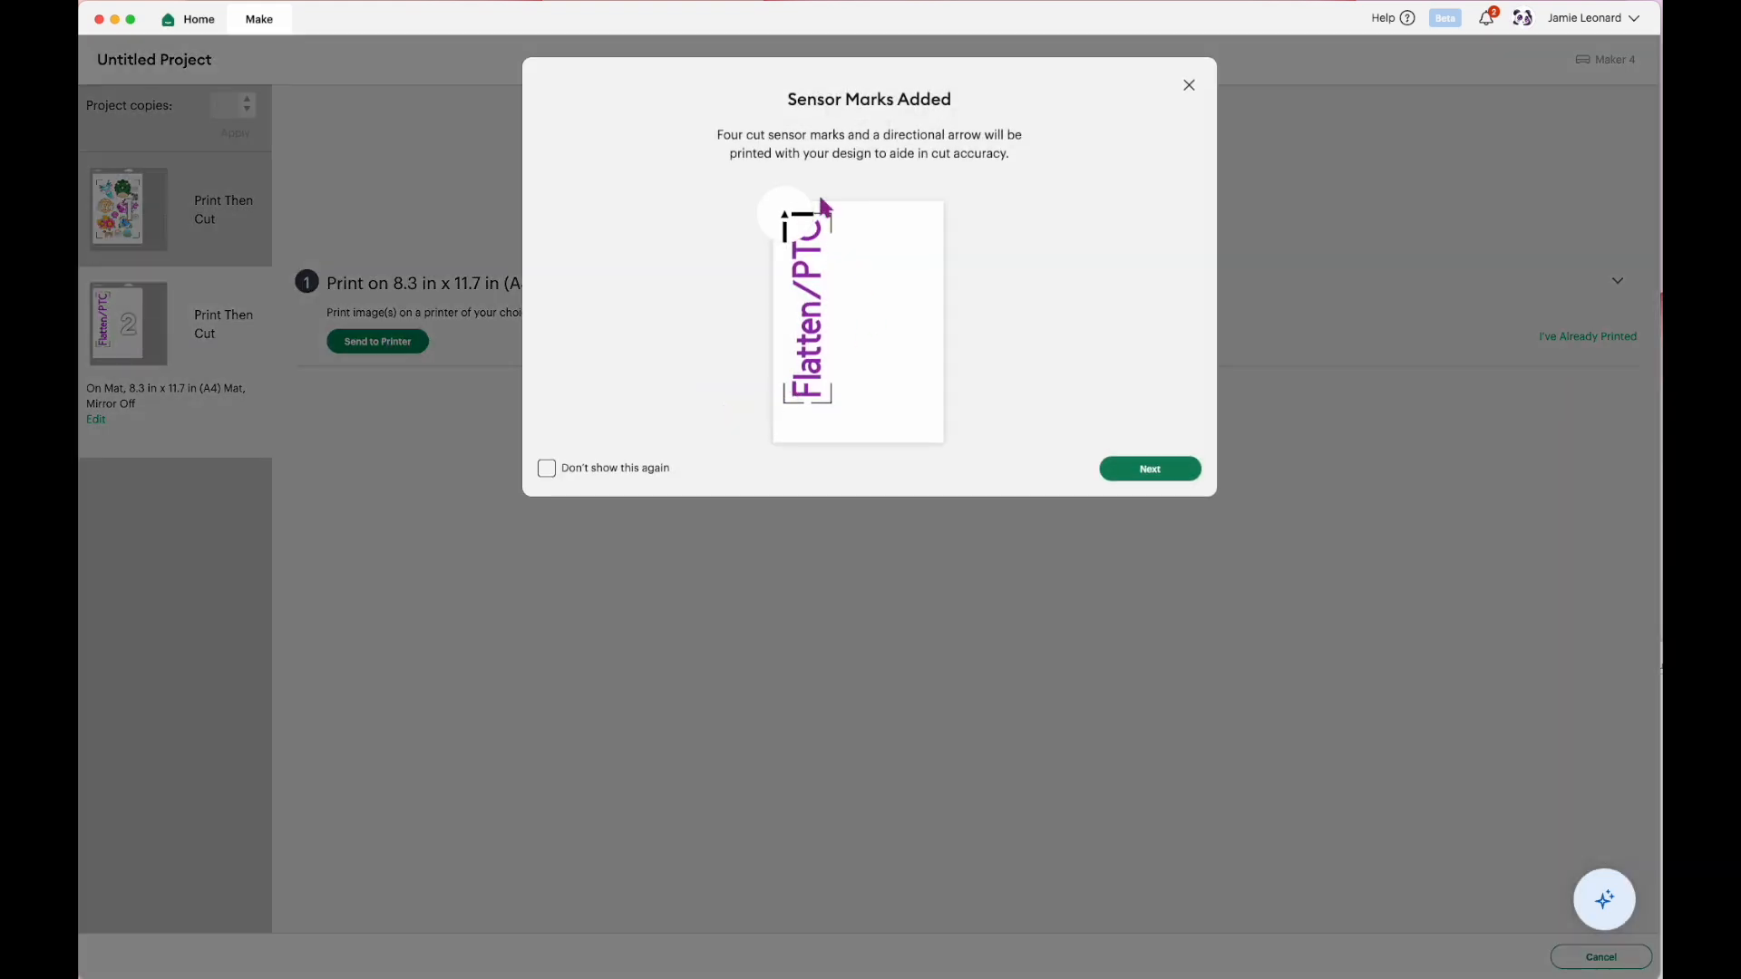
{"action": "left_click", "coordinate": [1170, 469]}
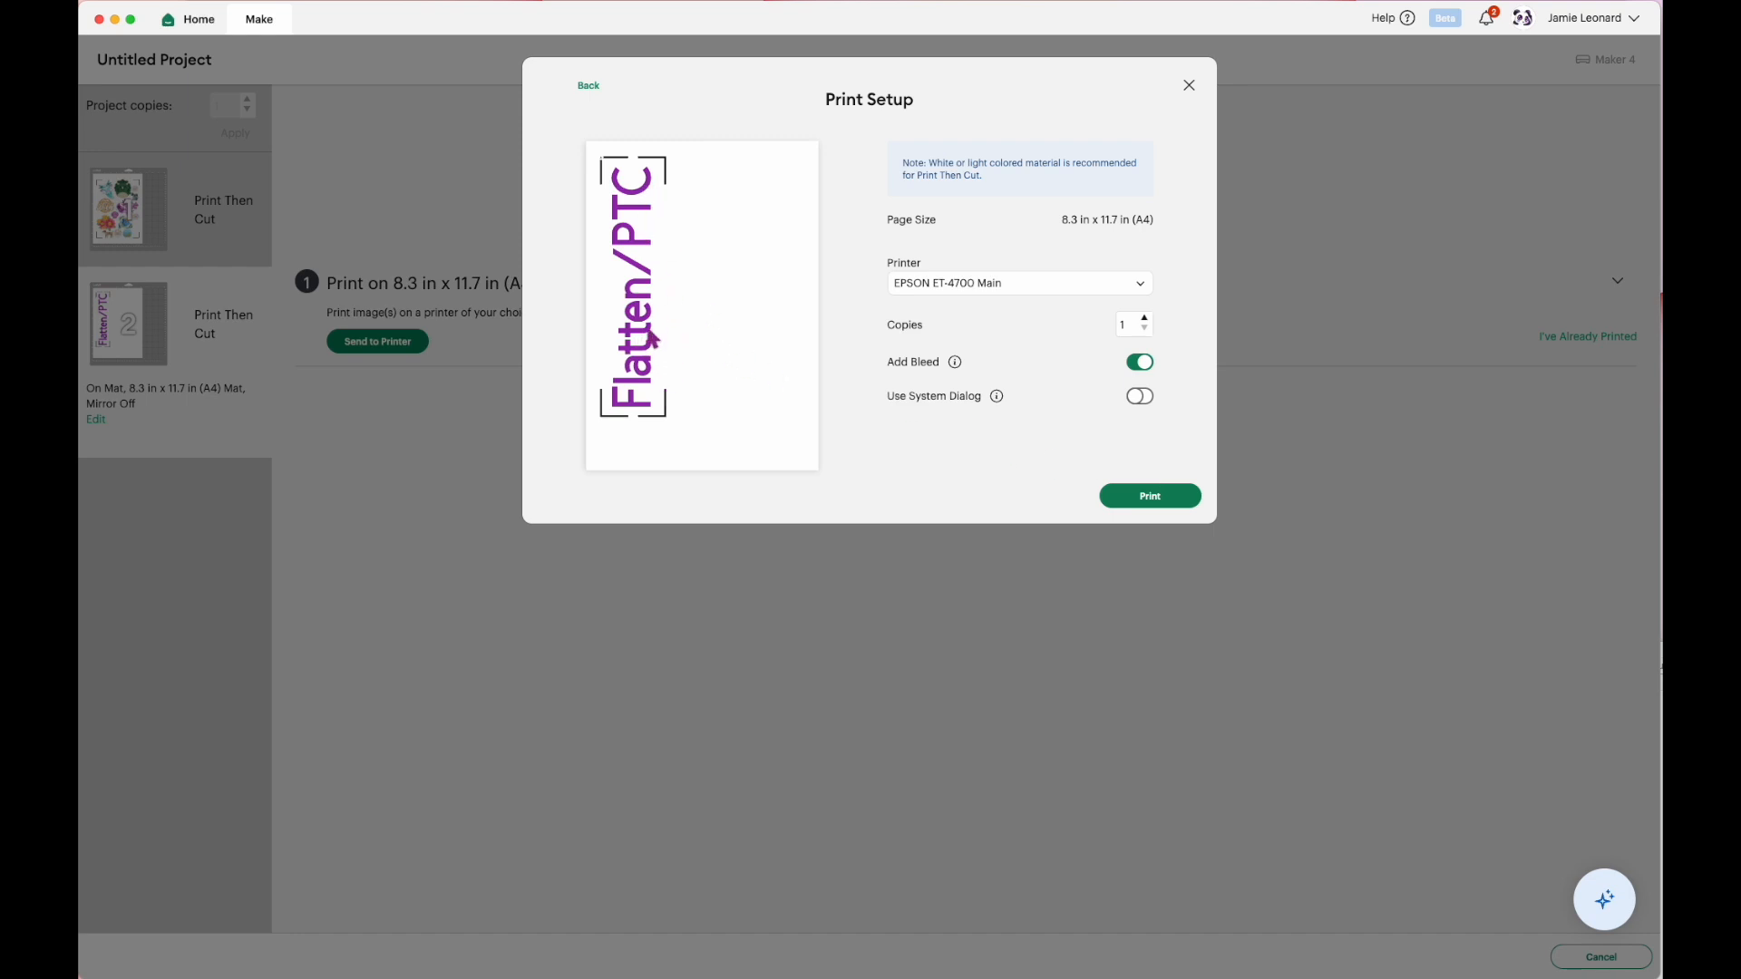
{"action": "left_click", "coordinate": [1139, 398]}
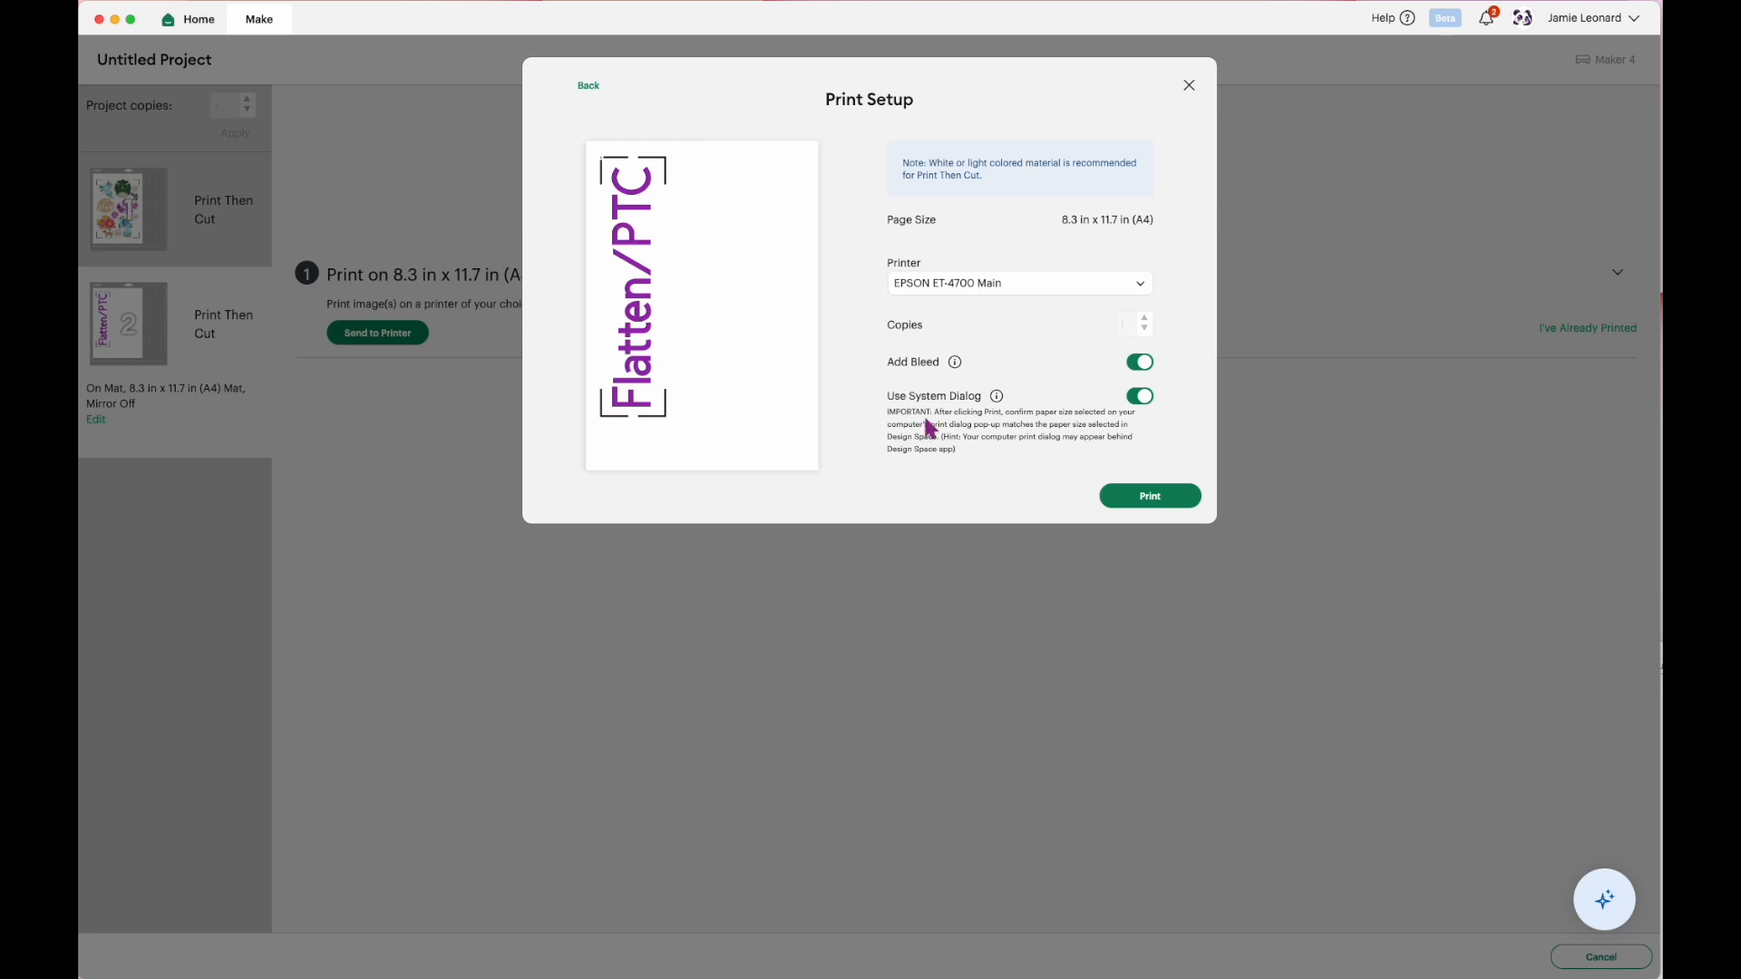
{"action": "left_click", "coordinate": [1189, 85]}
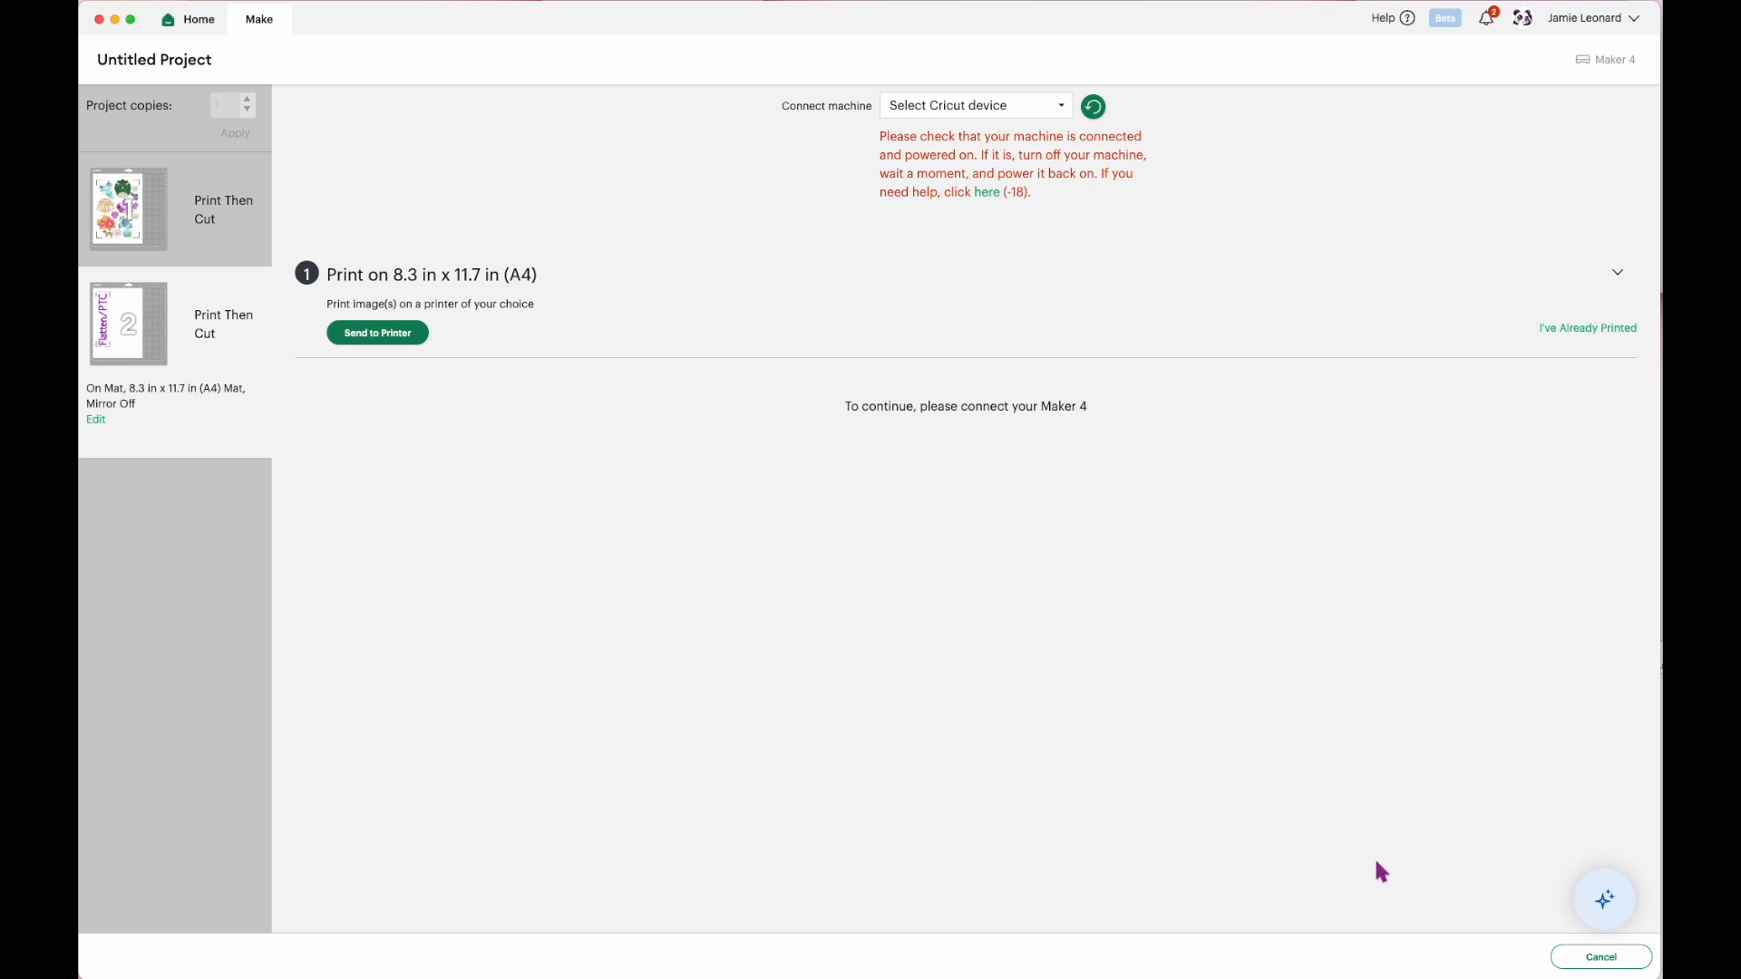
{"action": "left_click", "coordinate": [1597, 957]}
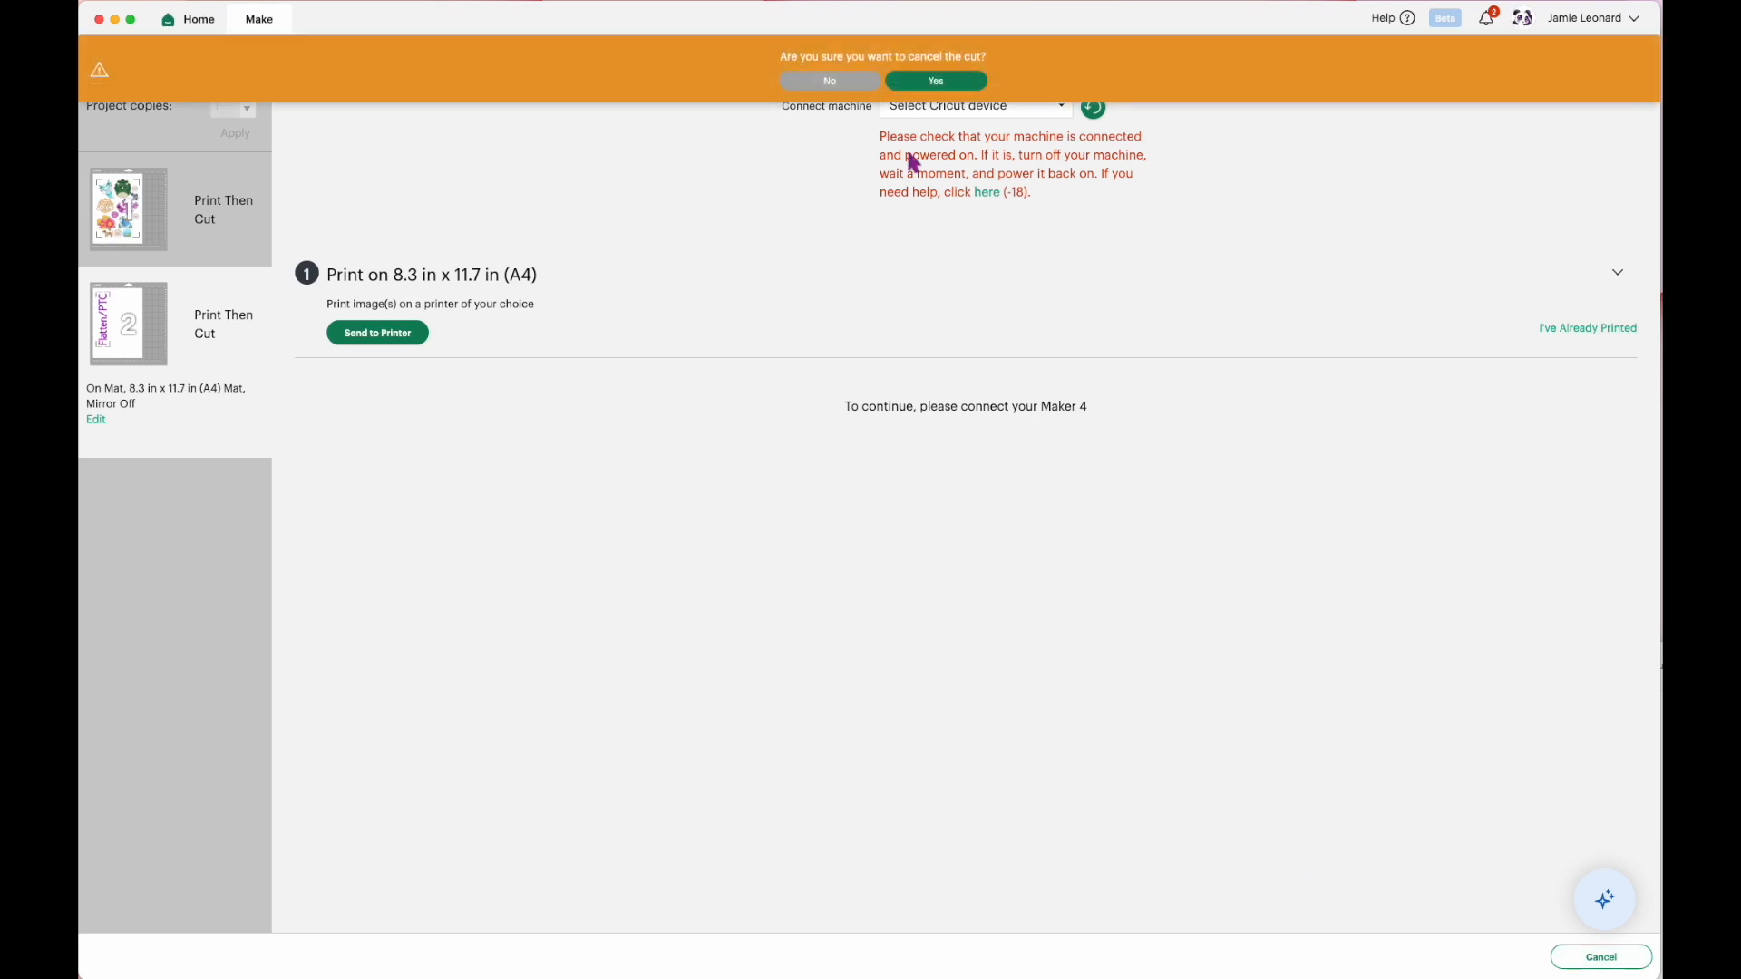
{"action": "left_click", "coordinate": [936, 81]}
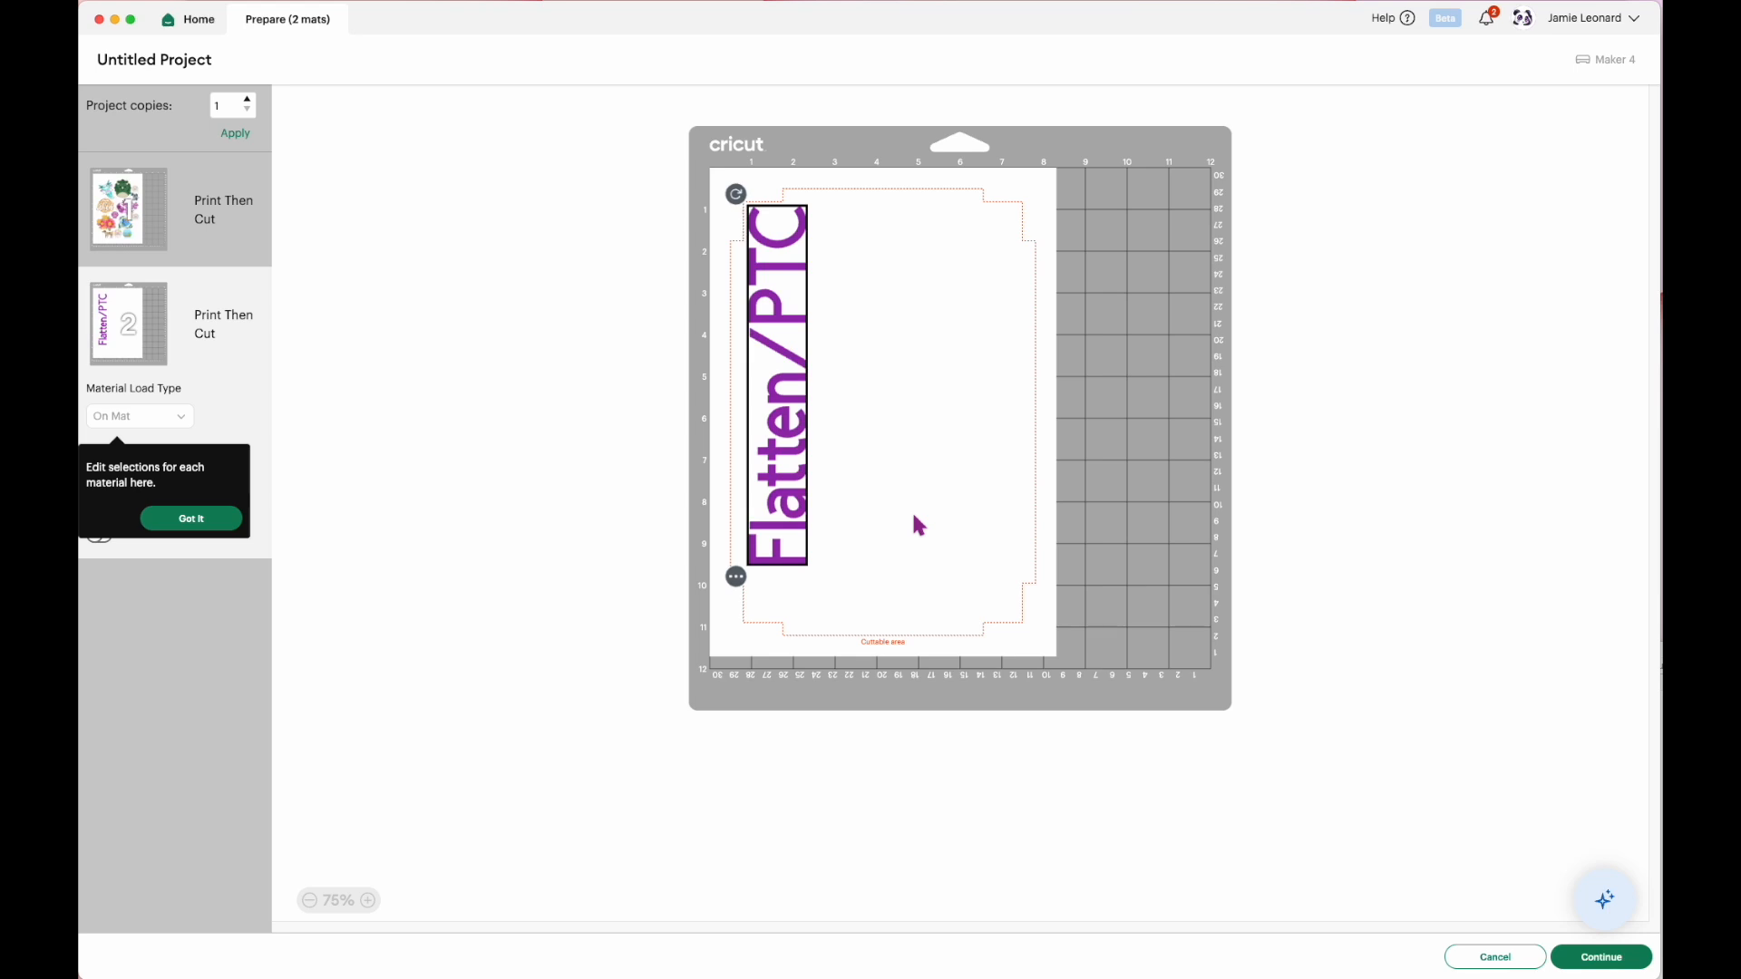
{"action": "left_click", "coordinate": [1491, 952]}
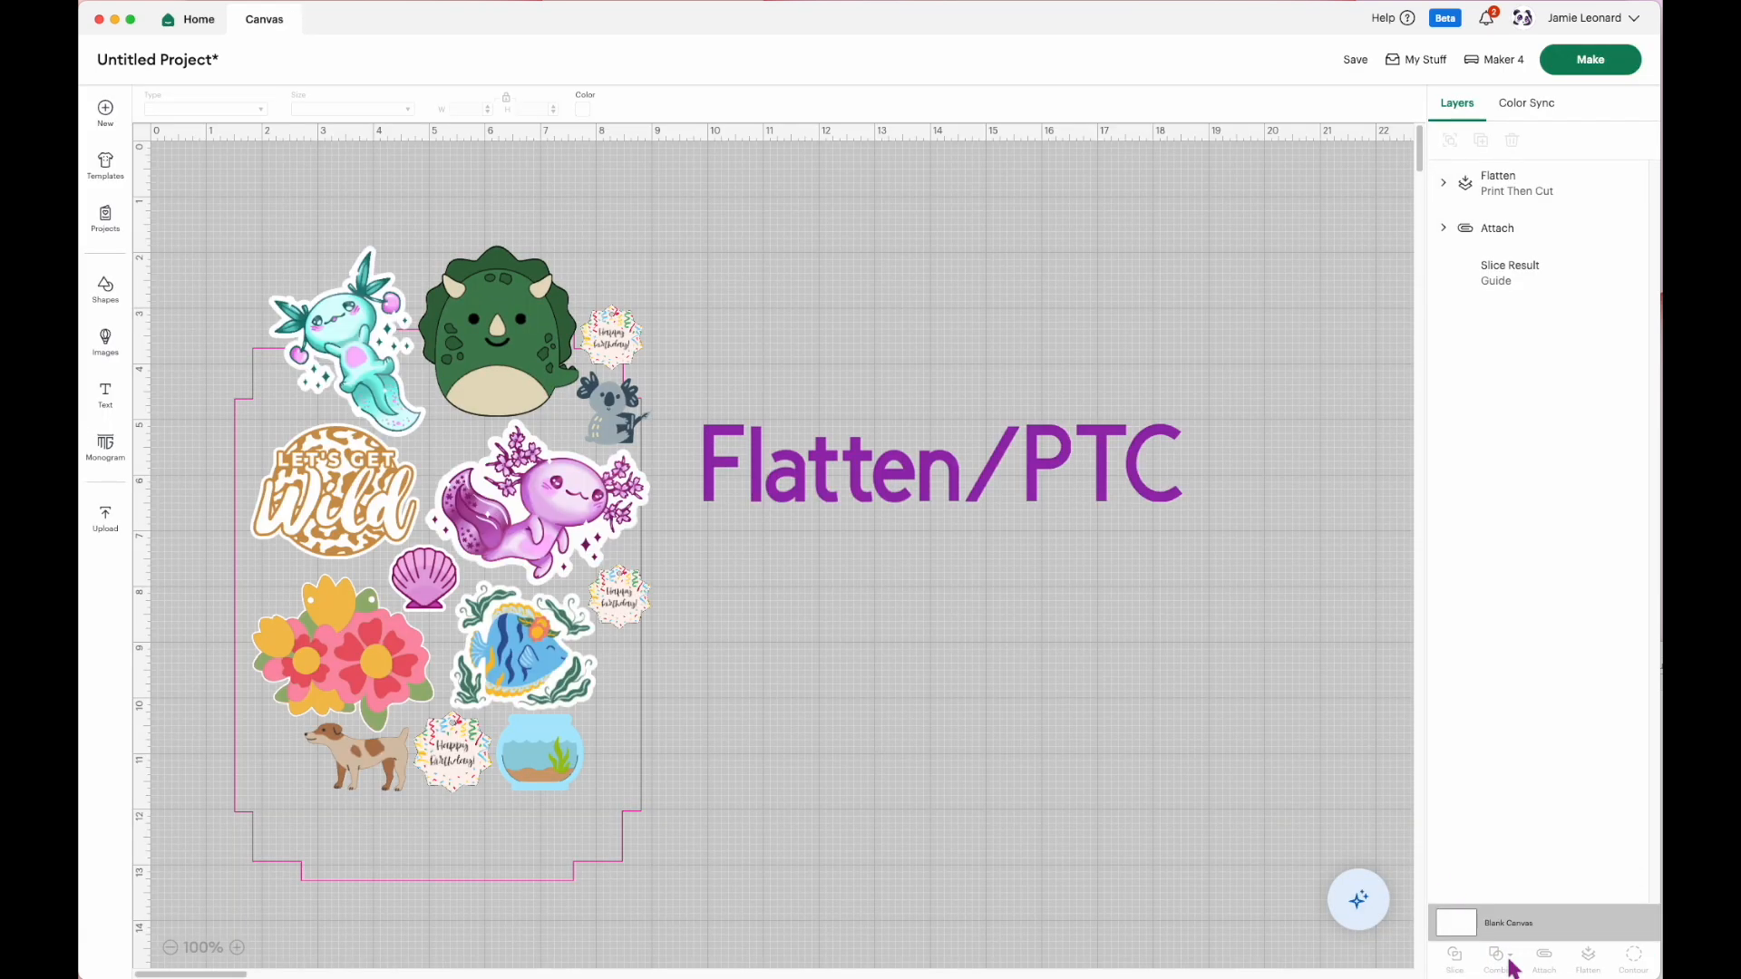
Move the Flatten/PTC text higher on the canvas and fit the attached images inside the guide at about X 1.58, Y 3.44 in.
{"action": "left_click", "coordinate": [863, 464]}
{"action": "left_click_drag", "start_coordinate": [863, 464], "coordinate": [820, 259]}
{"action": "left_click_drag", "start_coordinate": [550, 526], "coordinate": [530, 599]}
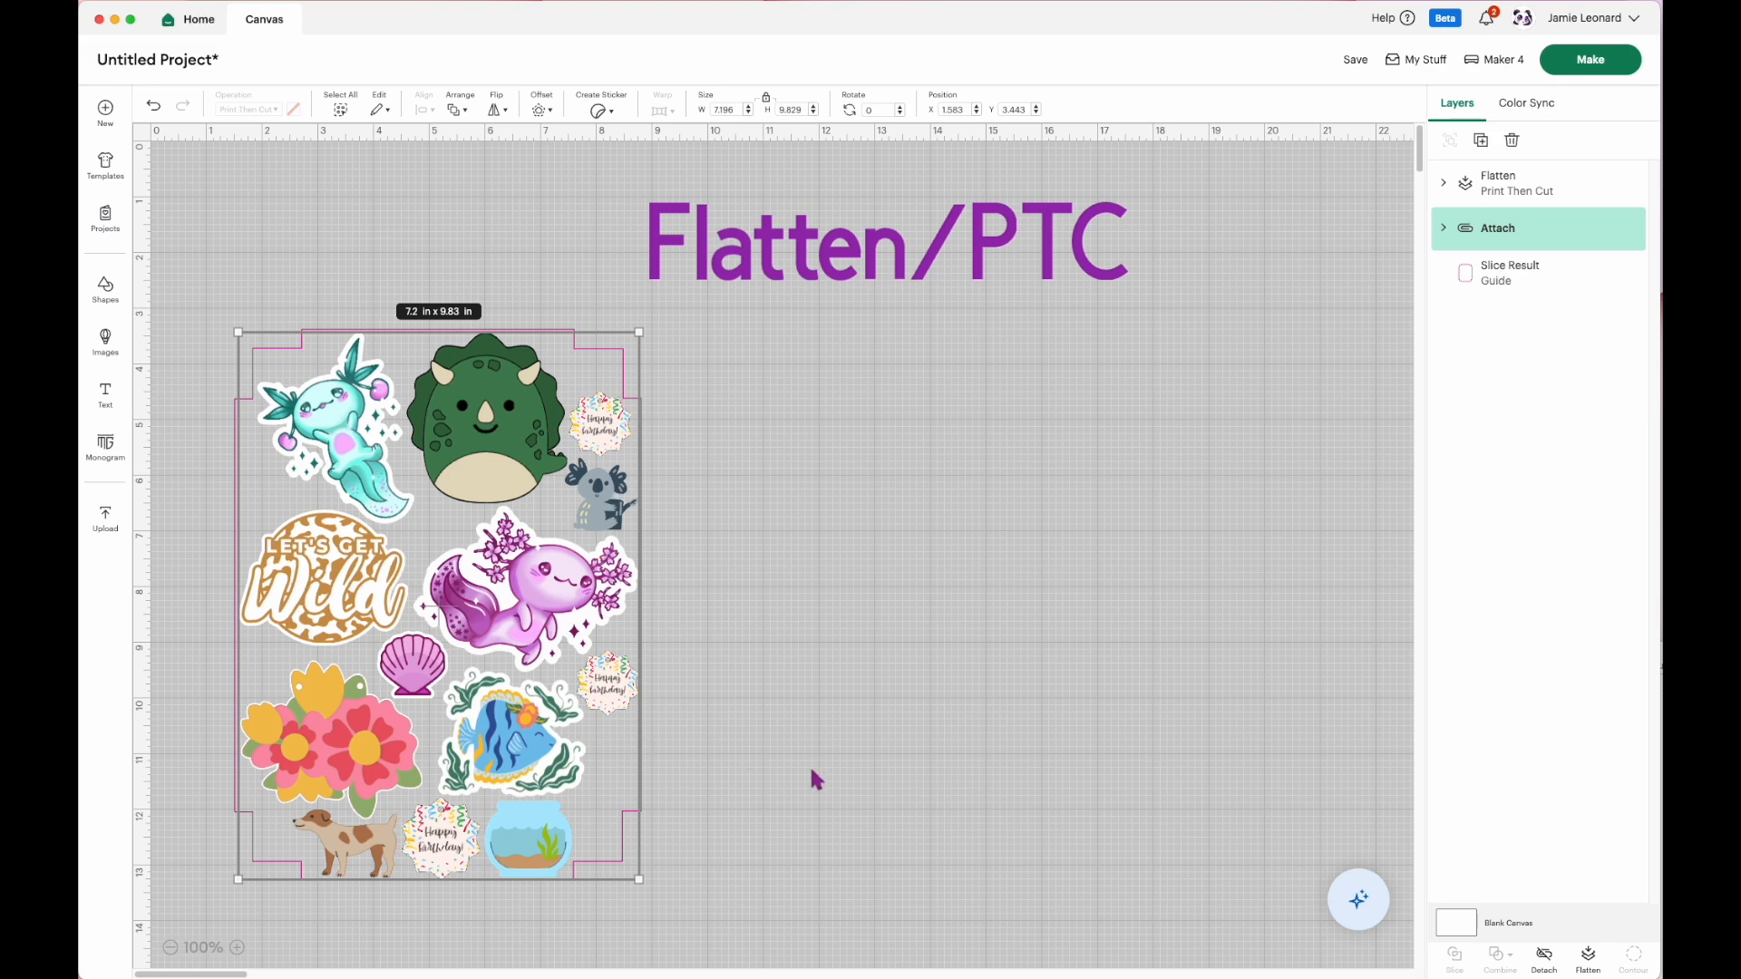